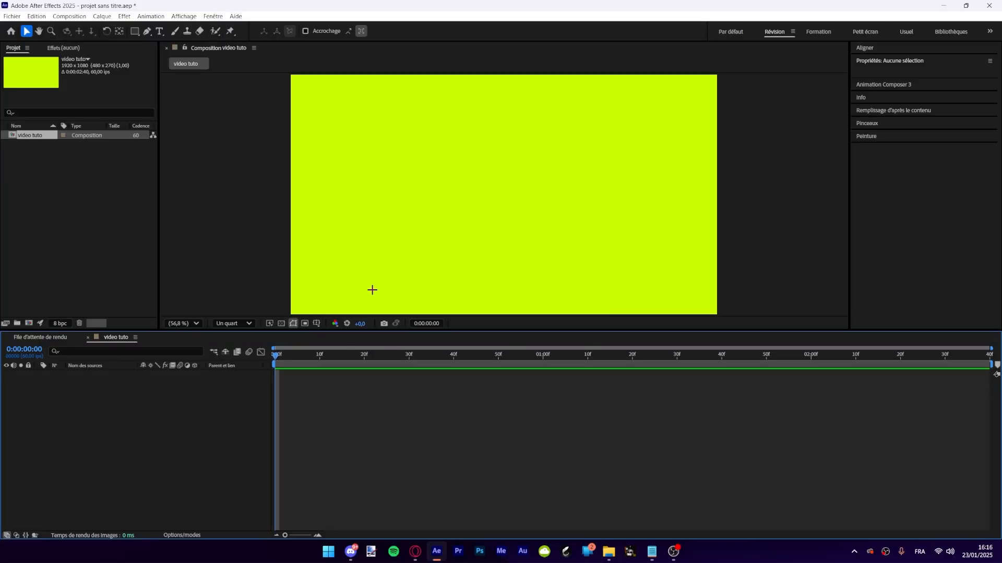
Step: Draw a square about 736 px wide in the middle of the composition and set its fill colour to red
left_click(135, 30)
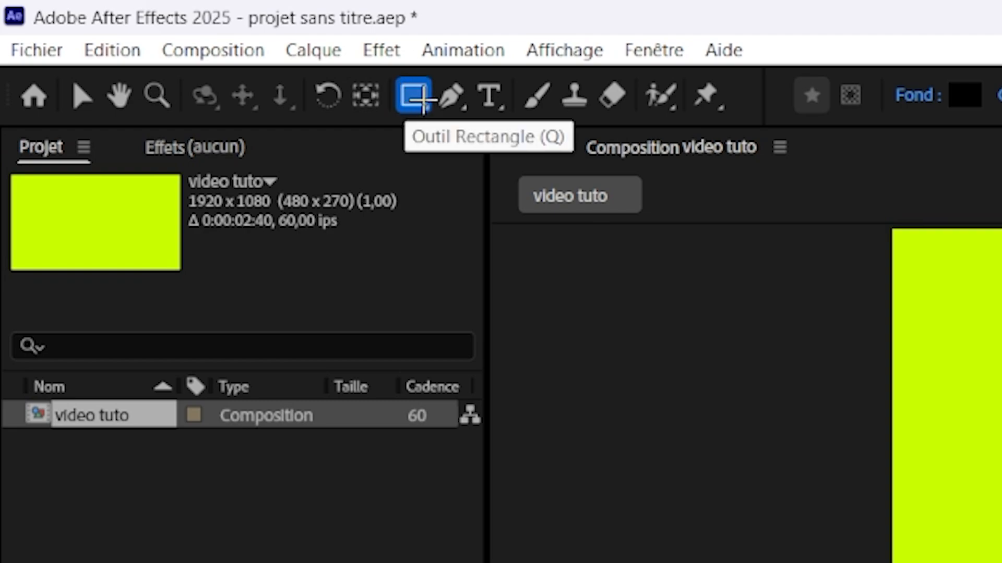
left_click_drag(417, 96, 490, 192)
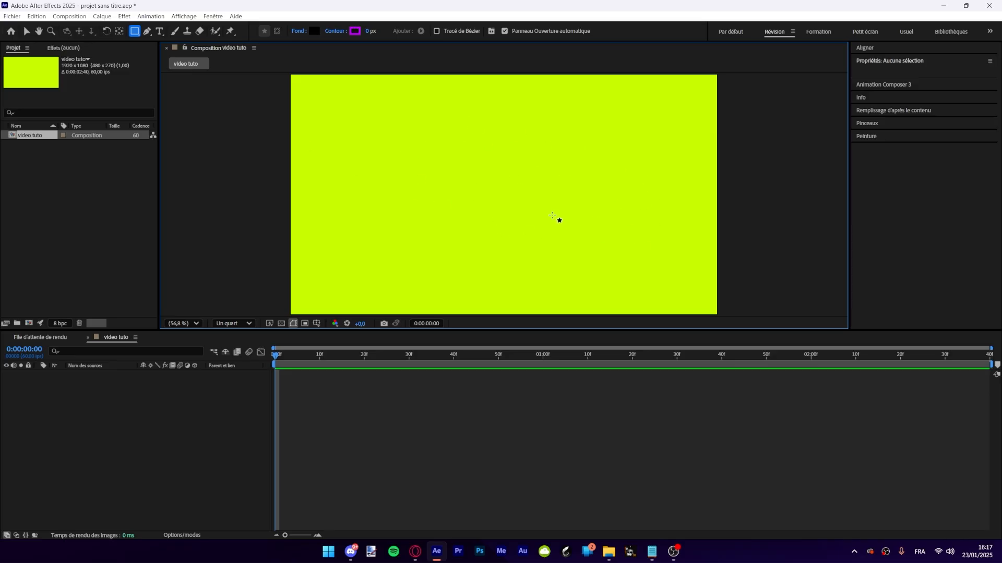
left_click_drag(389, 104, 620, 282)
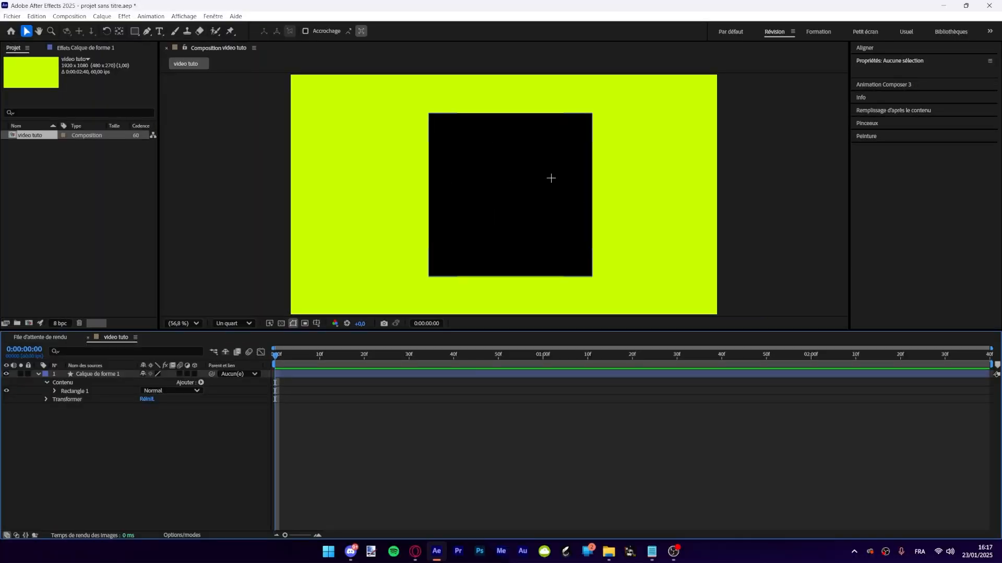
left_click(551, 178)
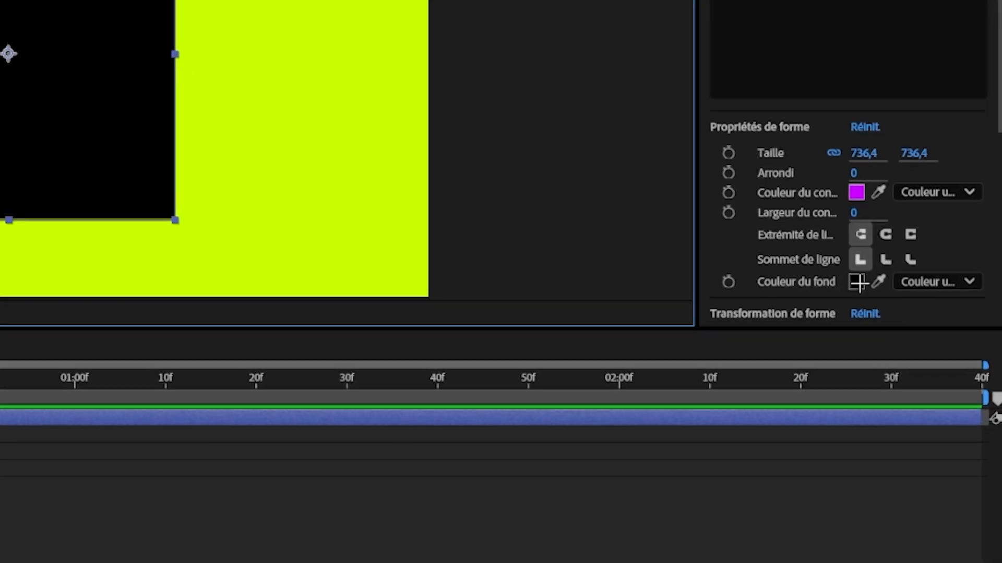
left_click(927, 308)
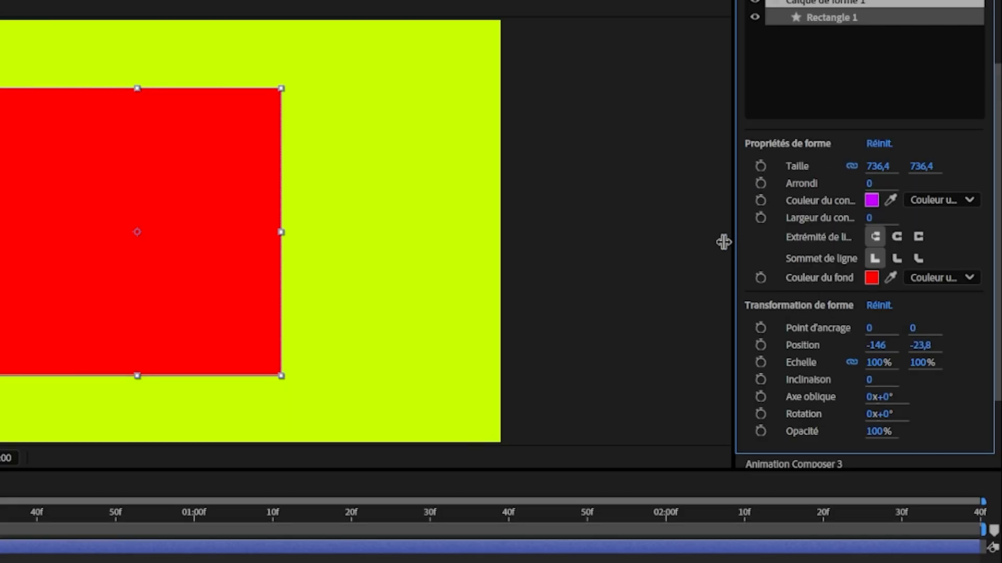
Step: Set the square's size to 644.4 by 644.4 and its corner roundness to 129
left_click_drag(724, 242, 642, 247)
mouse_move(829, 166)
left_mouse_down()
mouse_move(821, 163)
mouse_move(835, 169)
left_mouse_up()
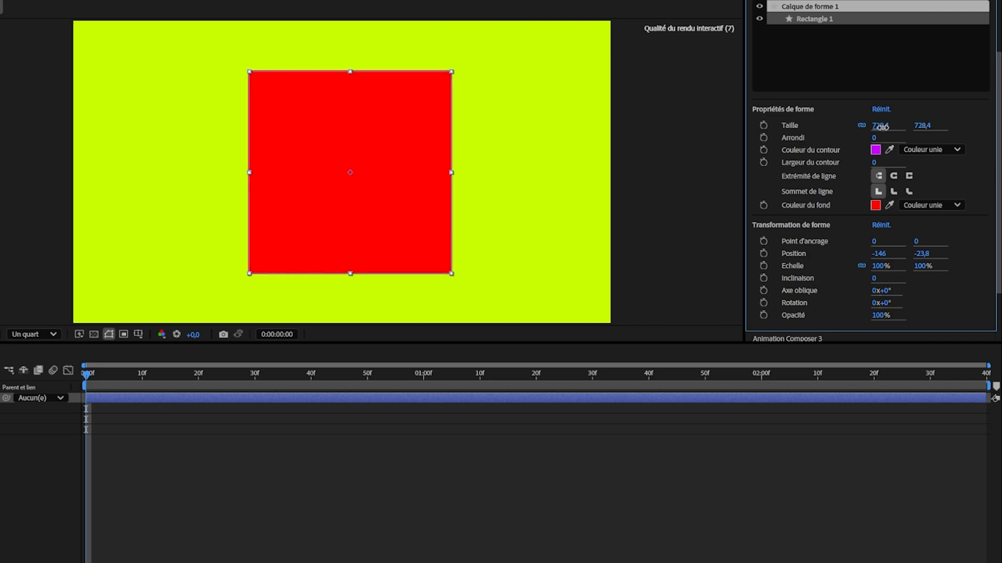
left_click_drag(880, 126, 872, 103)
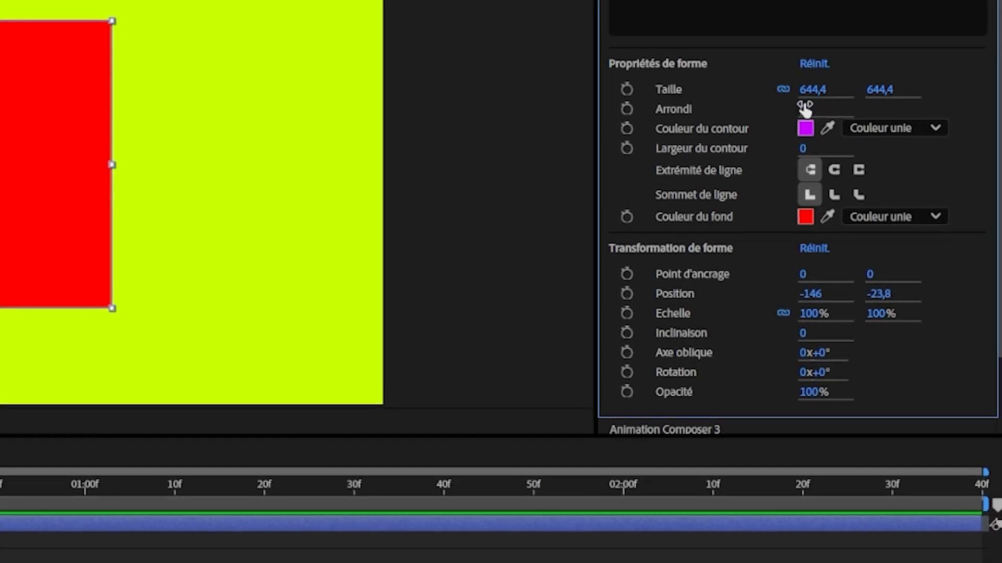
left_click_drag(805, 108, 528, 118)
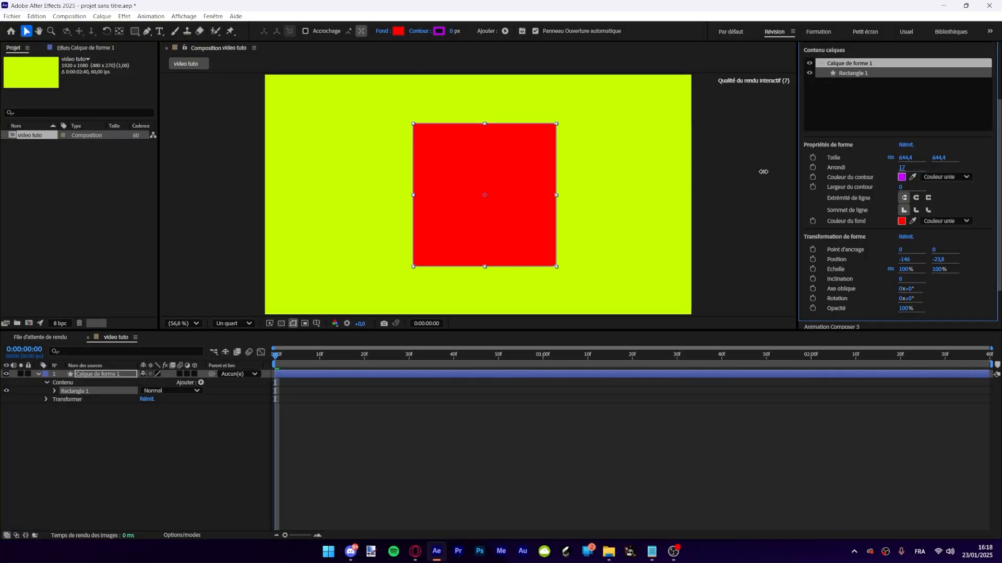
left_click_drag(763, 172, 824, 171)
left_click(490, 443)
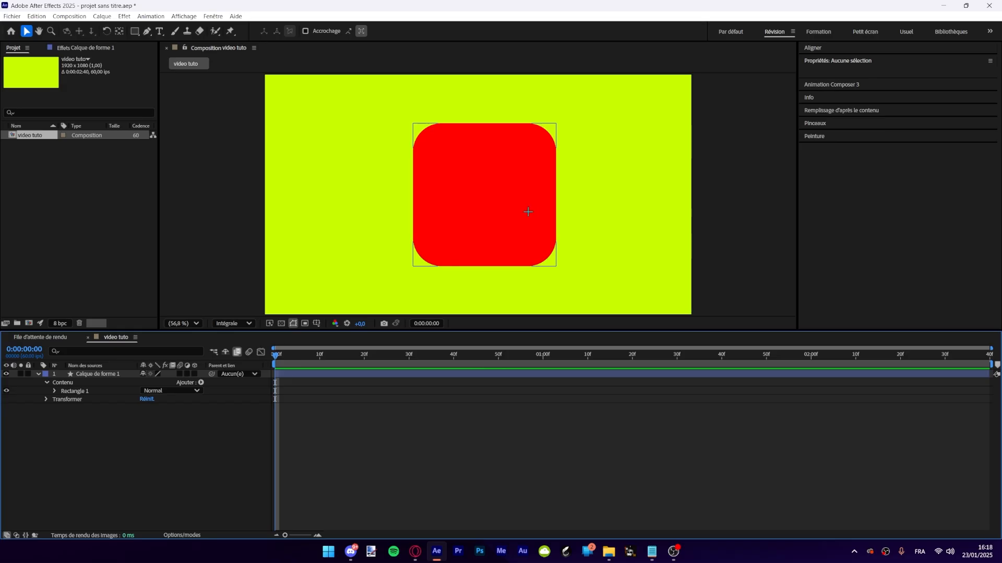
left_click(395, 262)
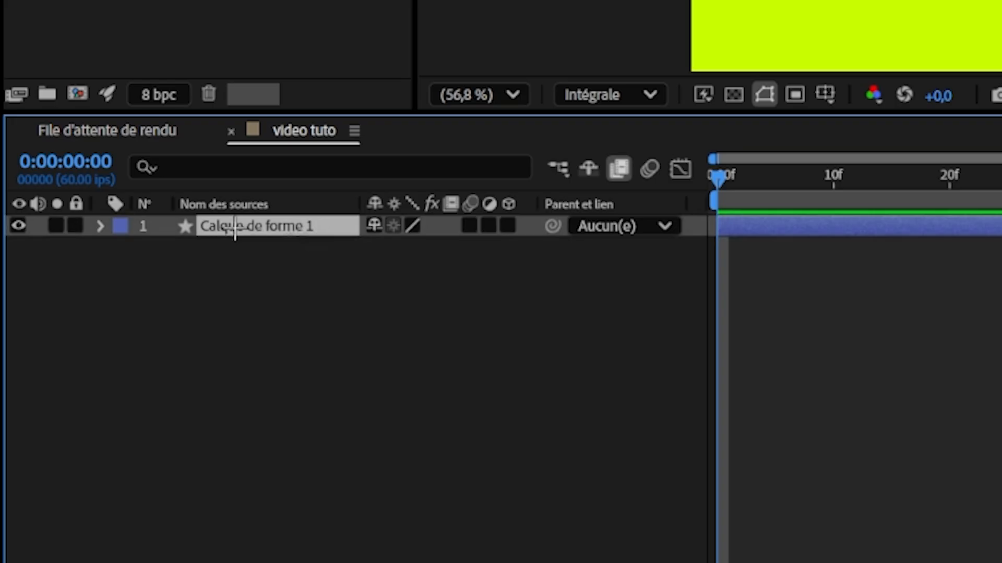
Step: Examine the shape layer's rectangle content, including its stroke settings, and its transform properties
left_click(100, 226)
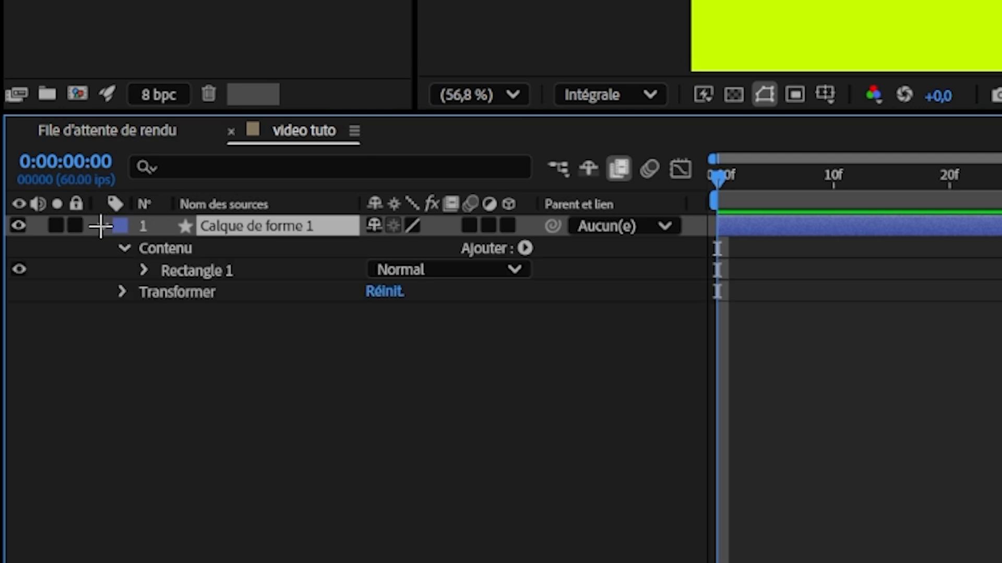
left_click(130, 249)
left_click(126, 249)
left_click(144, 270)
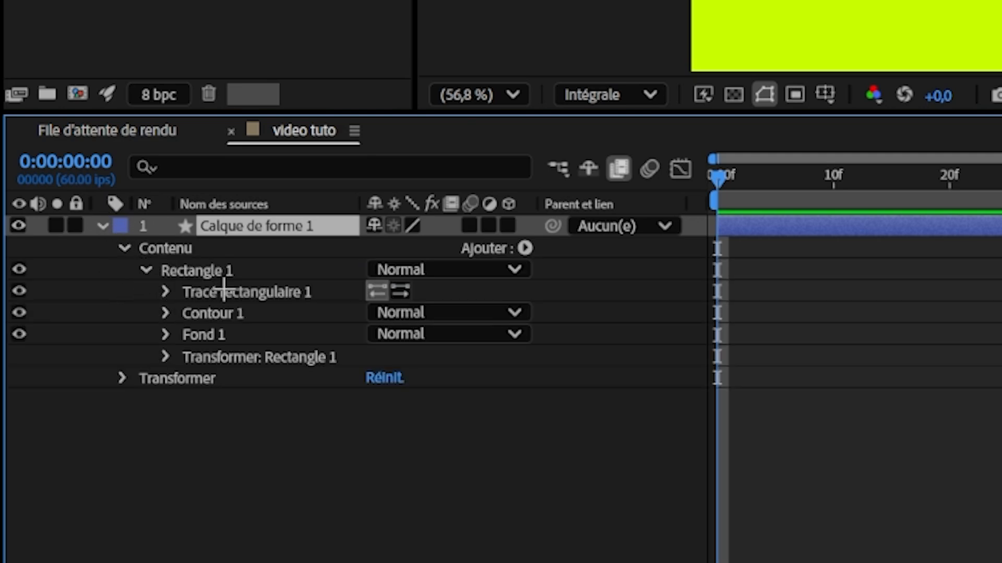
left_click(166, 313)
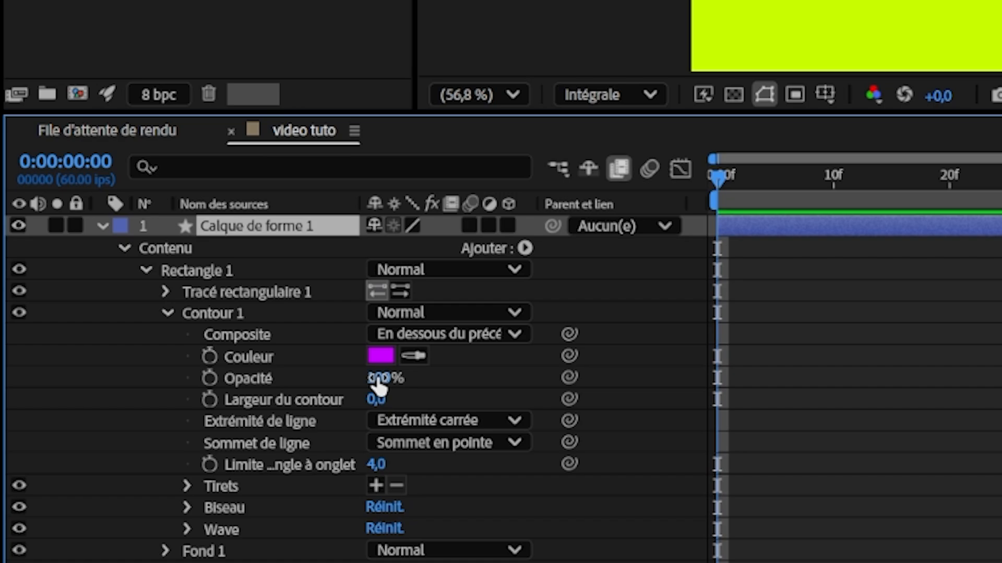
left_click(186, 507)
scroll(245, 399, "down", 3)
scroll(259, 451, "up", 3)
left_click(144, 270)
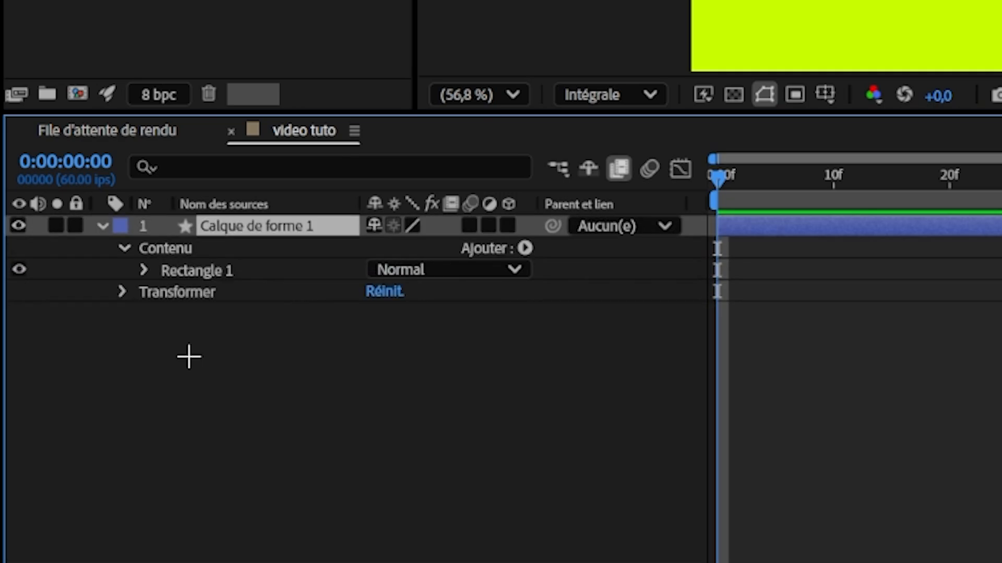
left_click(143, 270)
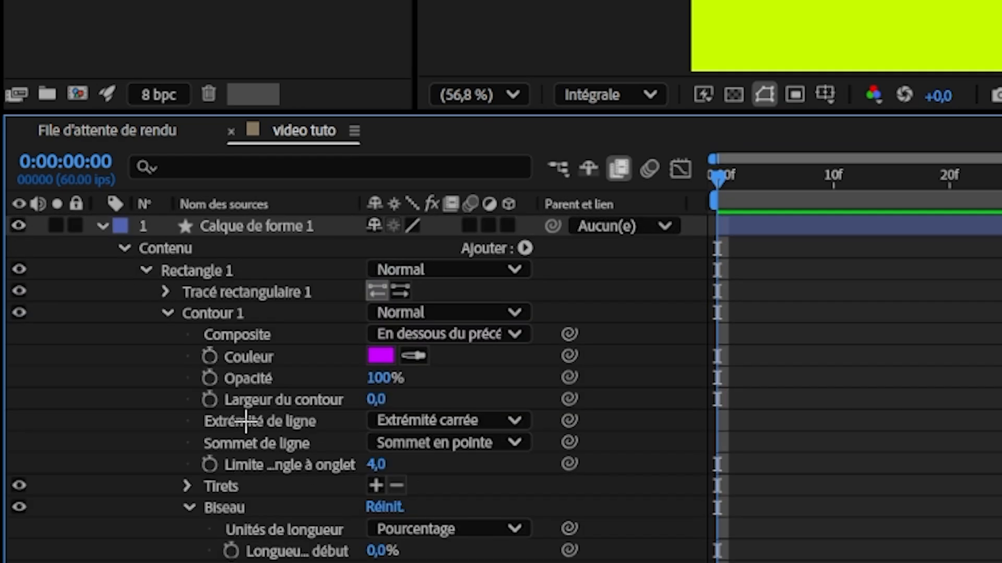
scroll(246, 422, "down", 3)
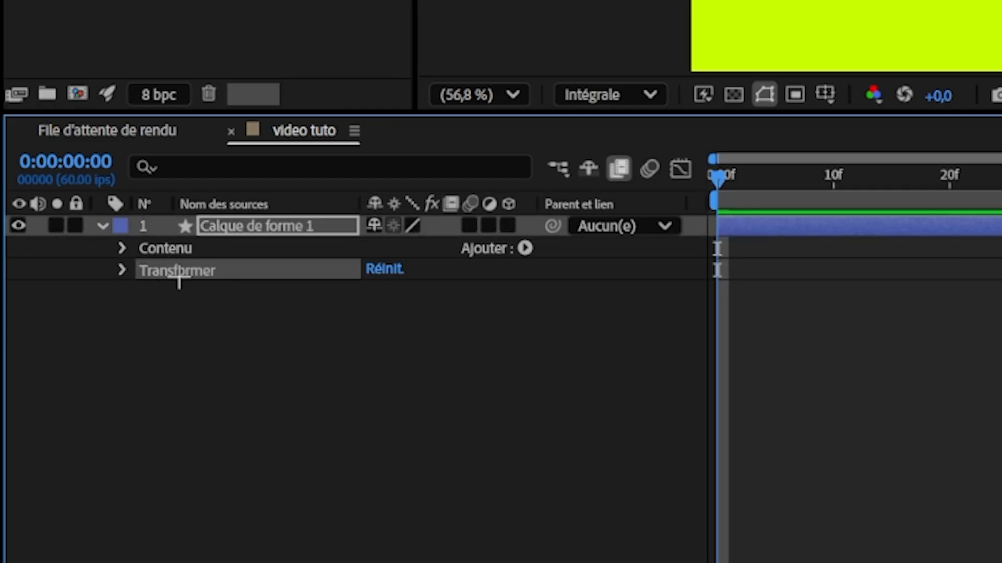
left_click(124, 269)
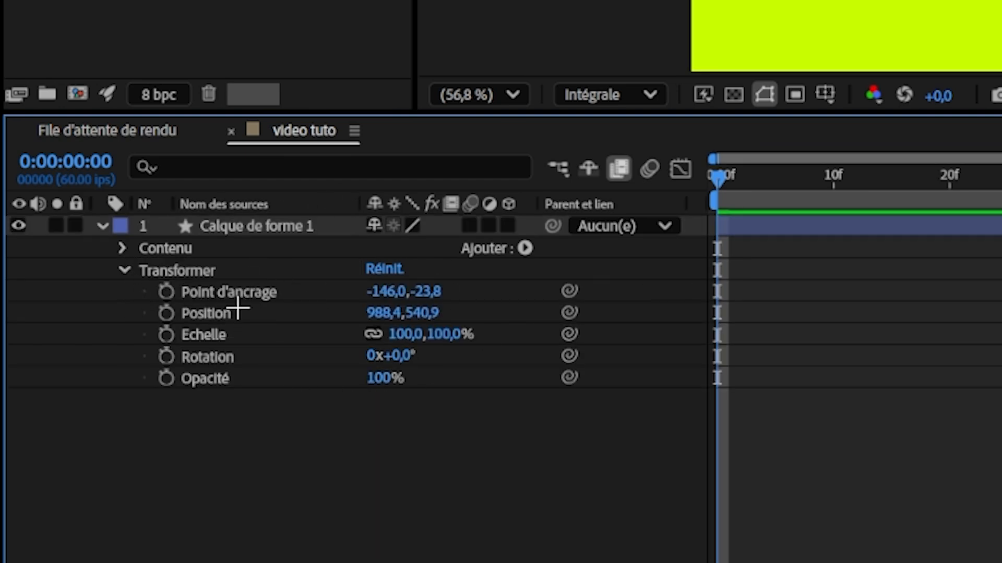
left_click(266, 292)
Step: Try out different position, scale and opacity values on the shape layer and undo them
left_click_drag(1001, 2, 789, 3)
left_click_drag(405, 353, 472, 349)
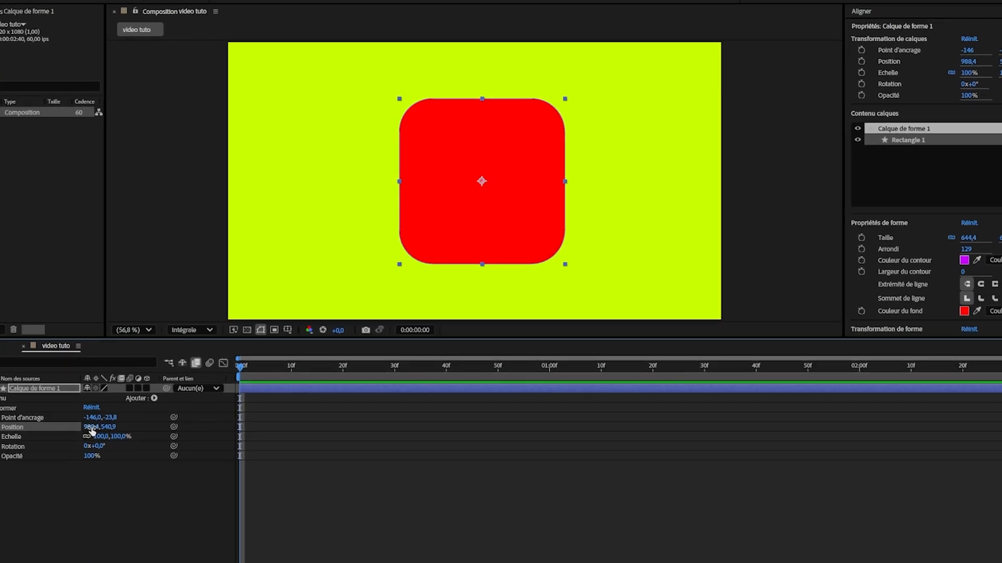
left_click_drag(91, 430, 85, 449)
key("ctrl+z")
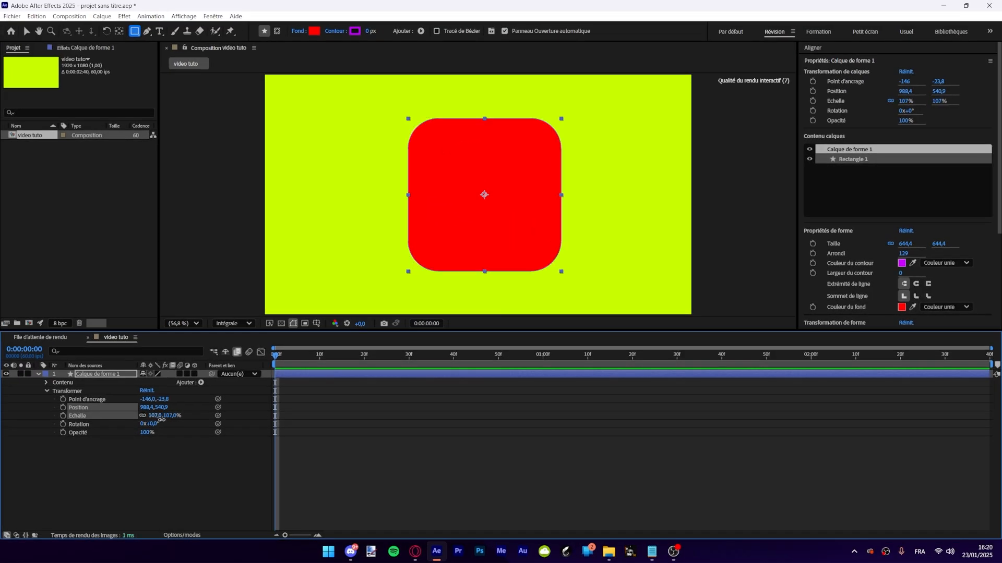
key("ctrl+z")
left_click_drag(162, 420, 235, 421)
key("ctrl+z")
left_click_drag(147, 433, 216, 436)
mouse_move(139, 478)
left_mouse_down()
mouse_move(73, 476)
mouse_move(130, 473)
left_mouse_up()
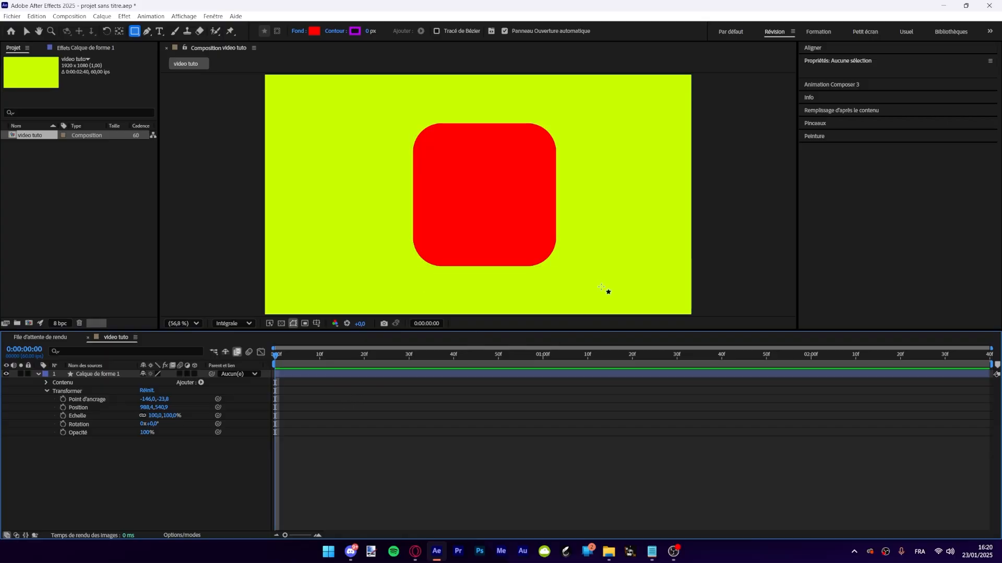
Step: Enable scale animation on the shape layer with a keyframe at the first frame
key("v")
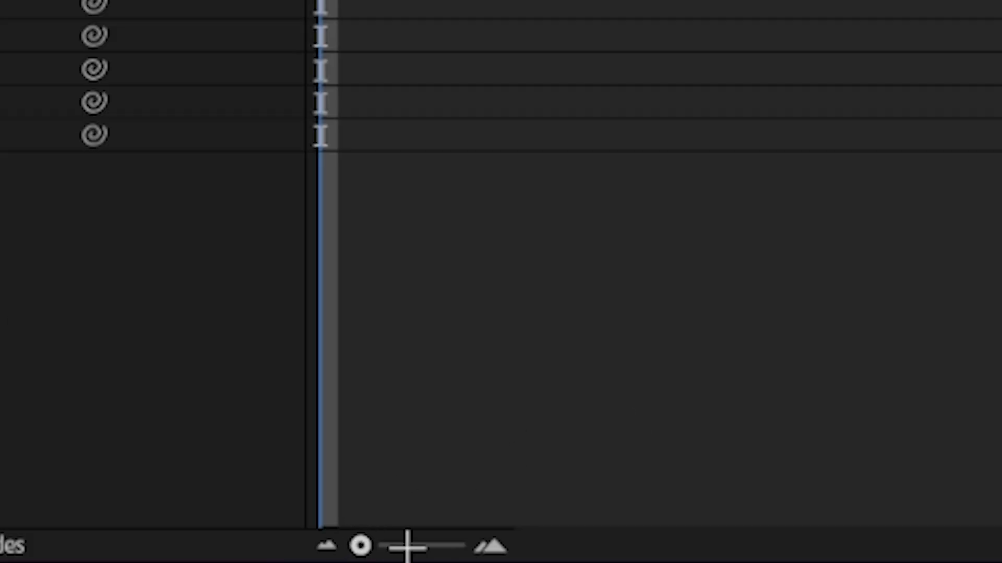
left_click_drag(281, 540, 294, 541)
left_click_drag(412, 552, 444, 544)
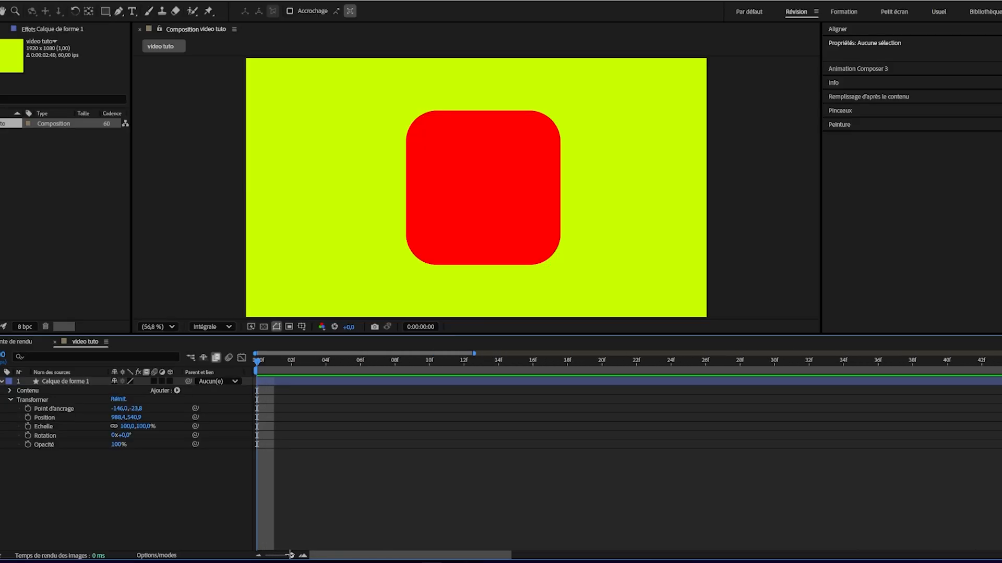
mouse_move(290, 555)
left_mouse_down()
mouse_move(270, 555)
mouse_move(280, 555)
left_mouse_up()
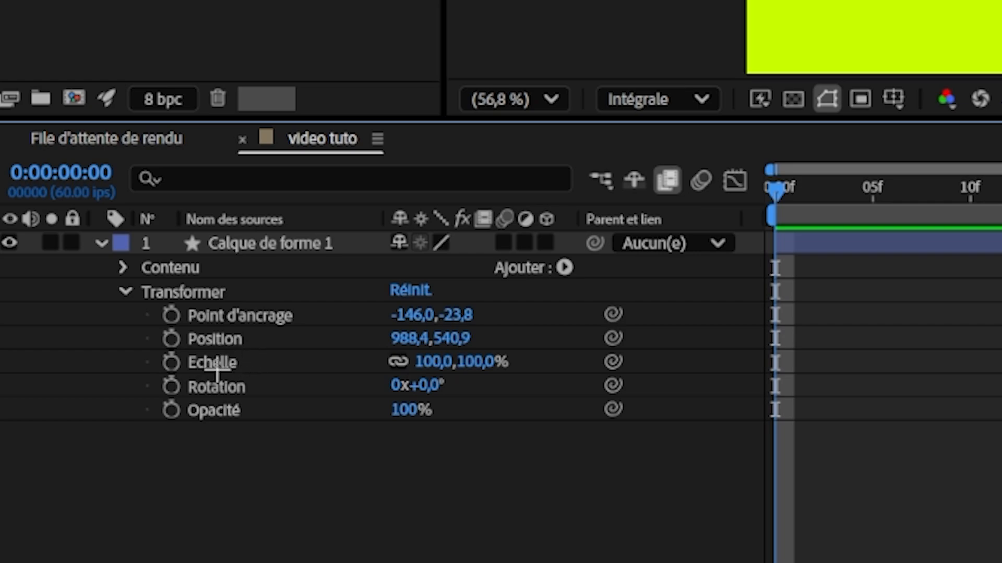
left_click(171, 362)
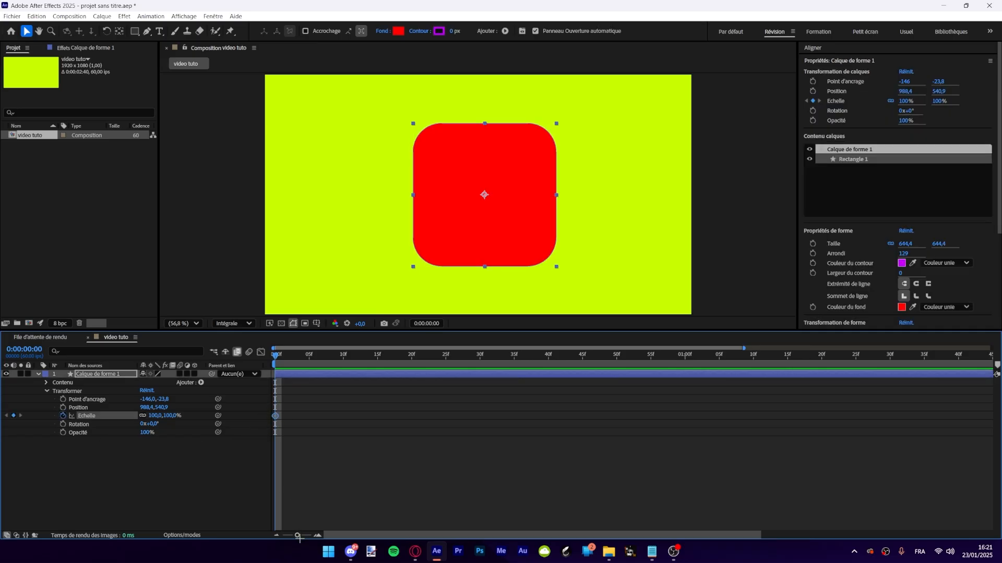
Step: Set the shape layer's scale keyframe at frame 0 to 0%
left_click_drag(299, 535, 317, 535)
left_click(308, 472)
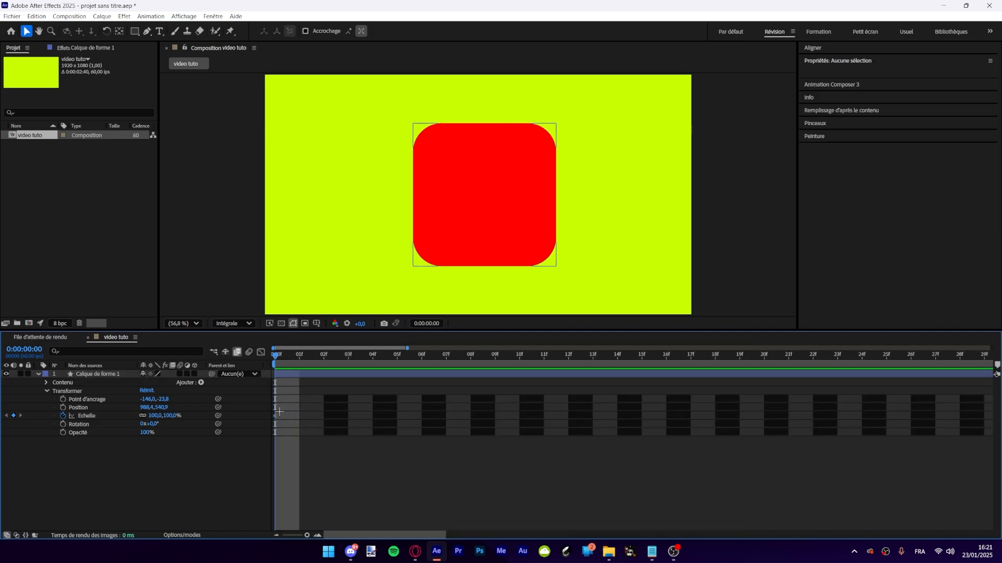
left_click(323, 358)
left_click_drag(287, 408, 271, 428)
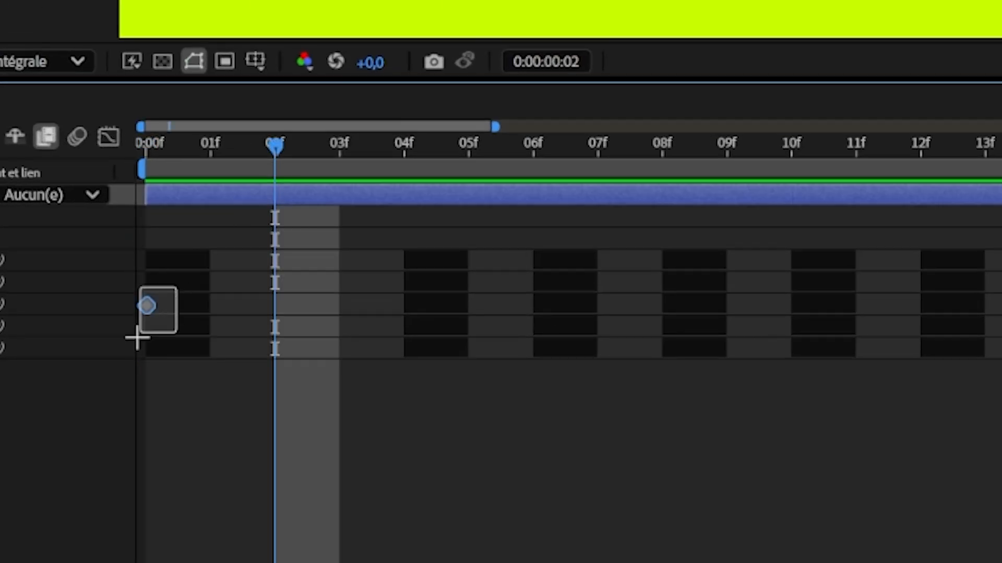
left_click_drag(136, 338, 146, 292)
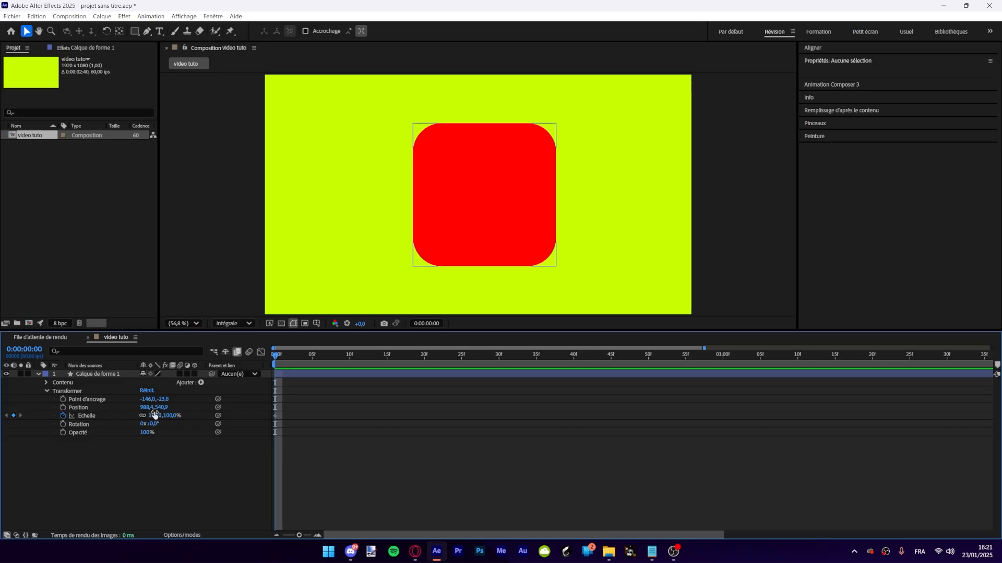
left_click_drag(154, 415, 146, 465)
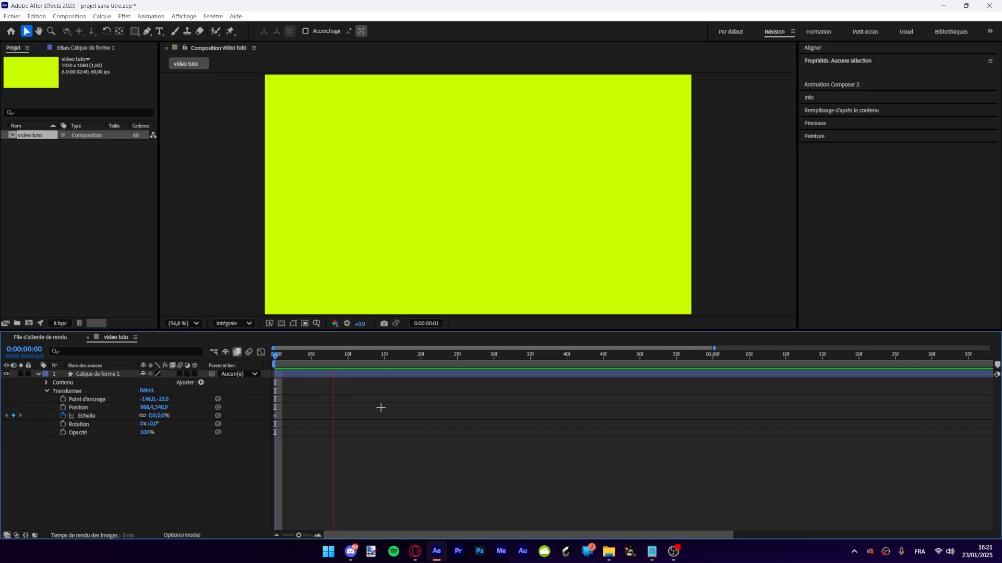
Step: Add a scale keyframe of 110% at frame 33
left_click(516, 355)
left_click(87, 415)
left_click_drag(154, 416, 182, 412)
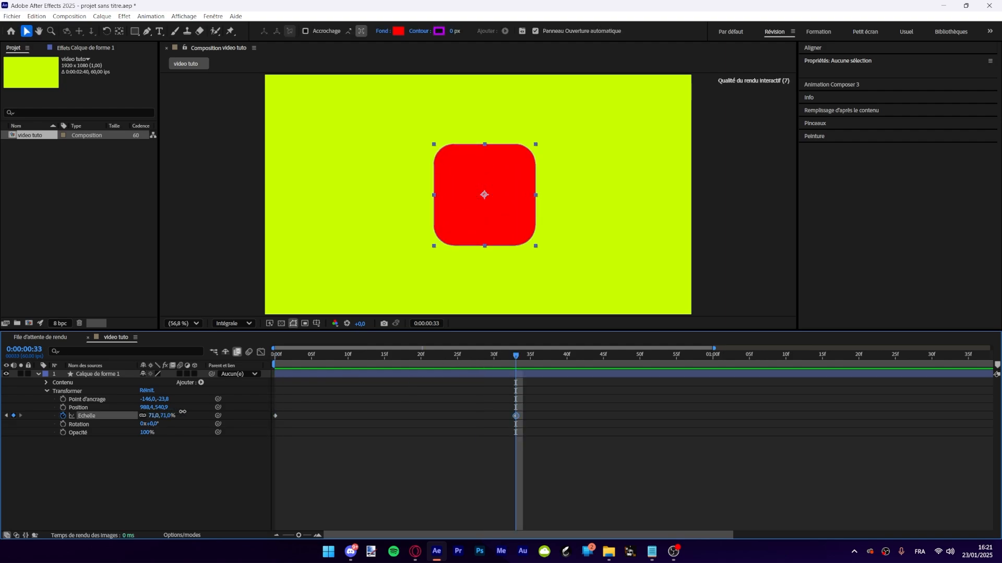
left_click_drag(182, 412, 190, 411)
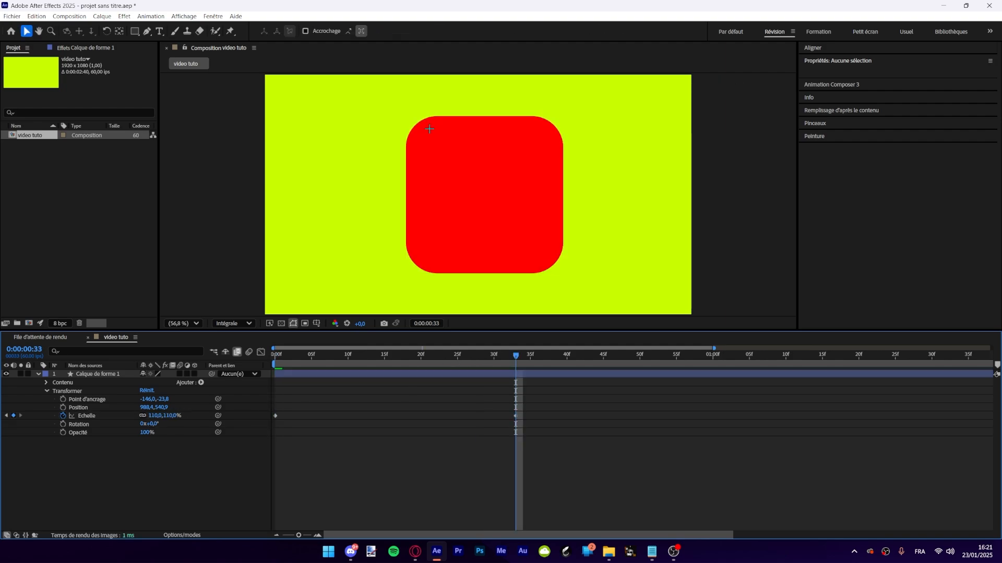
Step: Add a scale keyframe of 100% at frame 49
left_click_drag(516, 356, 633, 356)
left_click(157, 416)
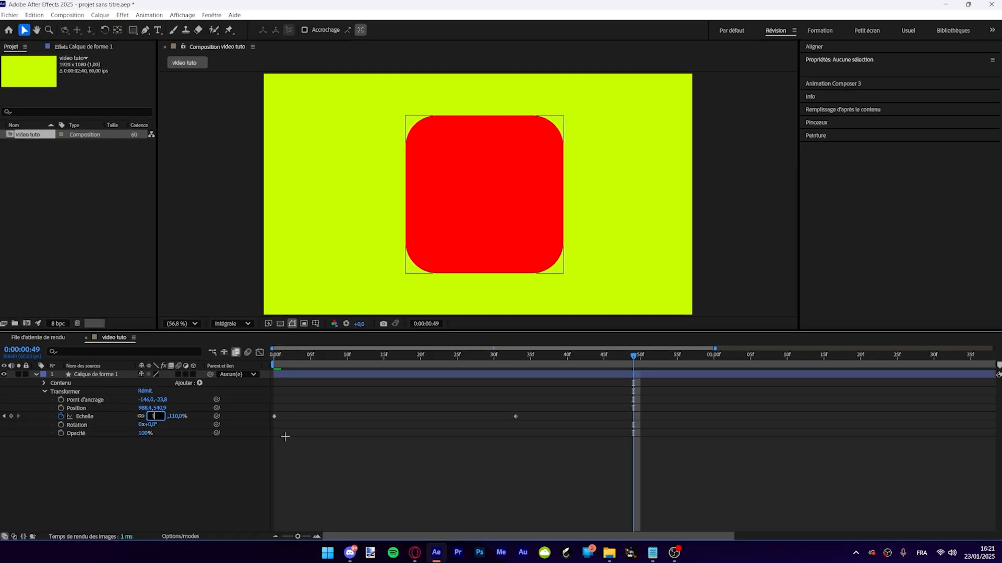
type("100")
left_click(308, 450)
Step: Preview the square's scale animation twice from the start of the composition
key("Home")
scroll(428, 505, "down", 1)
key("space")
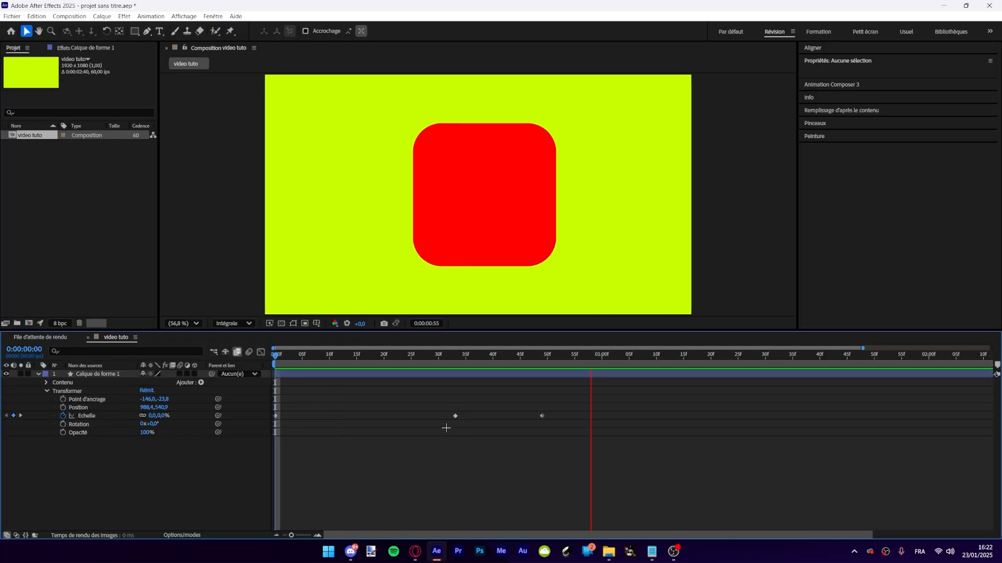
key("space")
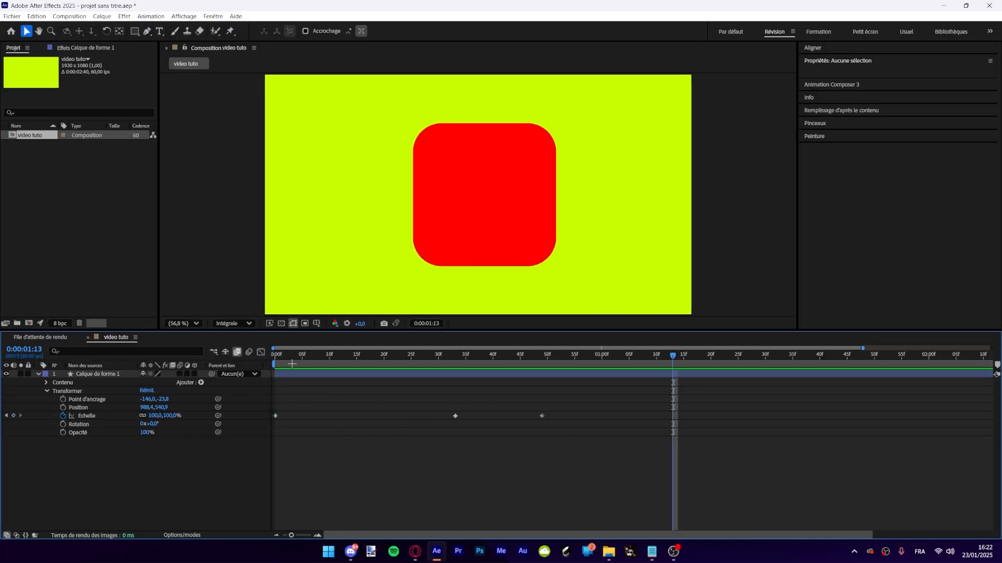
left_click_drag(281, 357, 270, 358)
key("space")
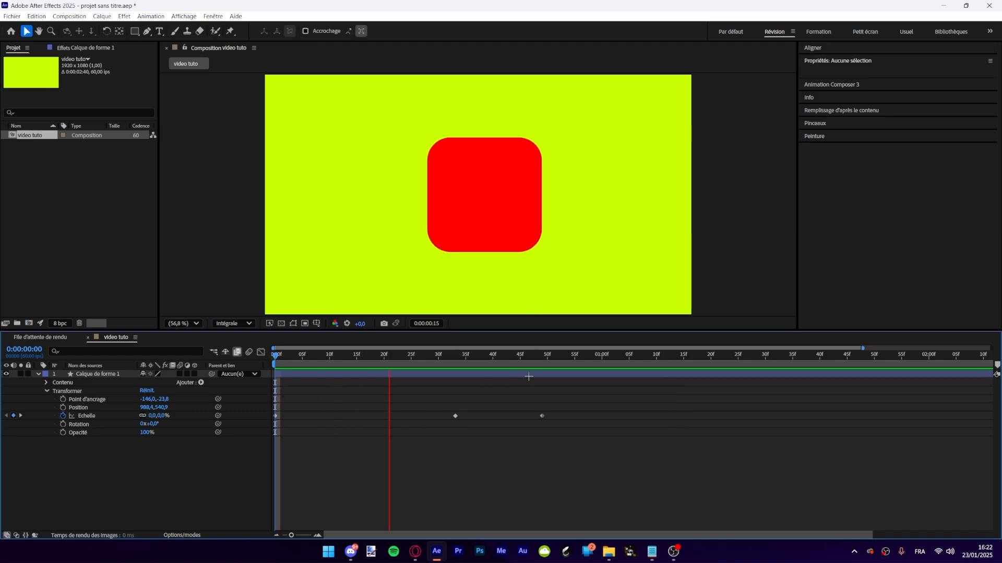
key("space")
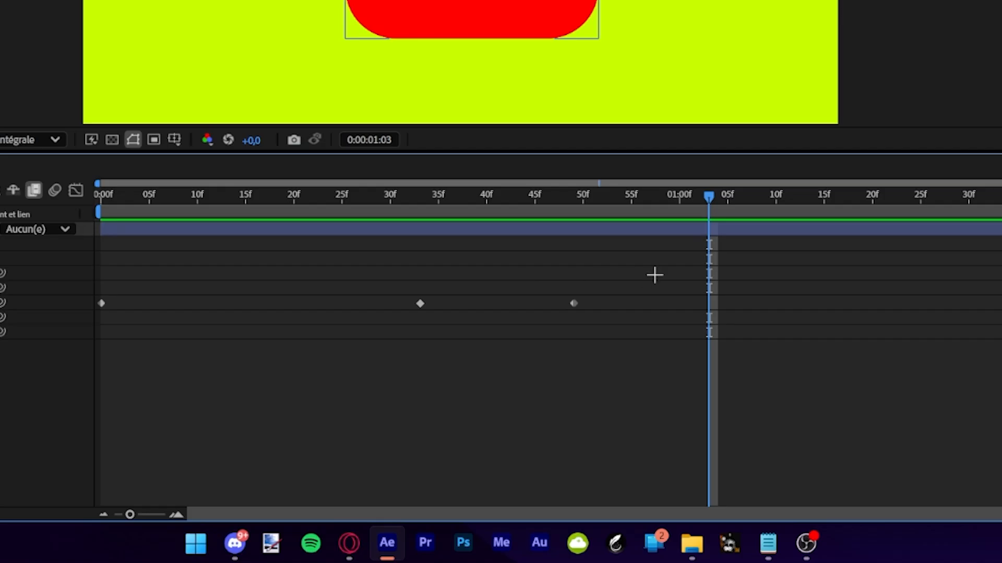
Step: Apply Easy Ease to the square's three scale keyframes at frames 0, 33 and 49
left_click_drag(587, 399, 261, 439)
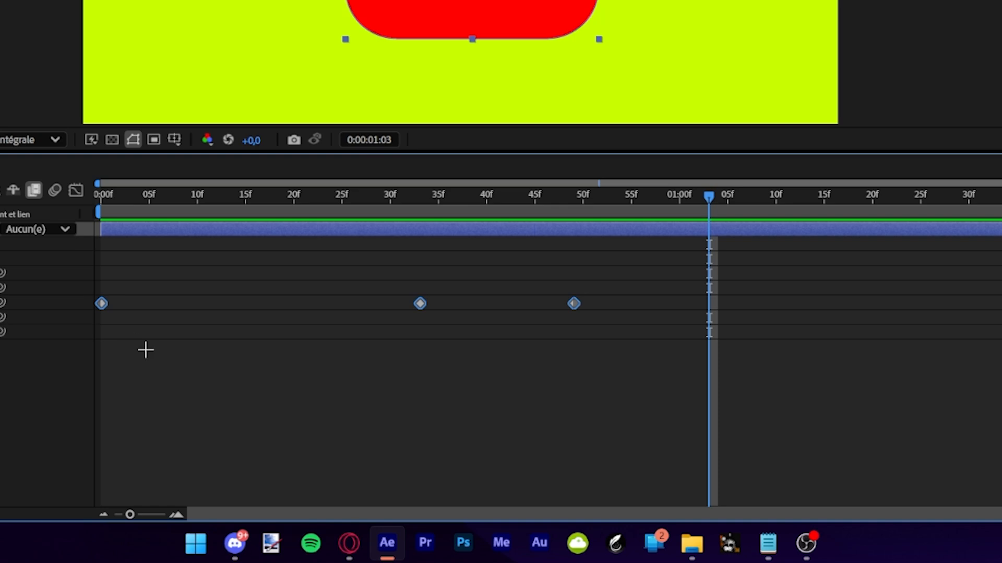
key("F9")
left_click(460, 332)
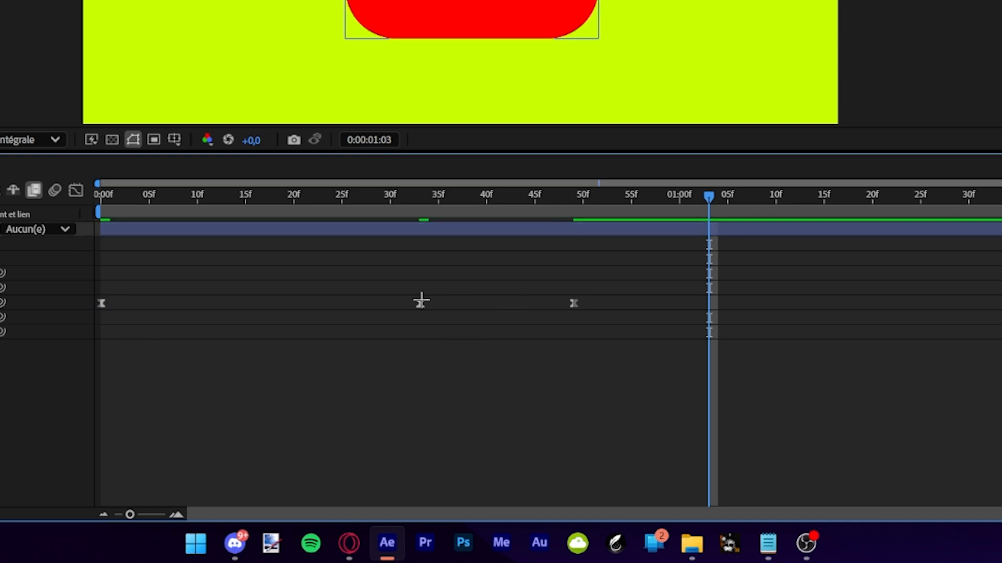
left_click(420, 303)
Step: Preview the eased scale animation several times from the start of the composition
left_click_drag(608, 297, 97, 298)
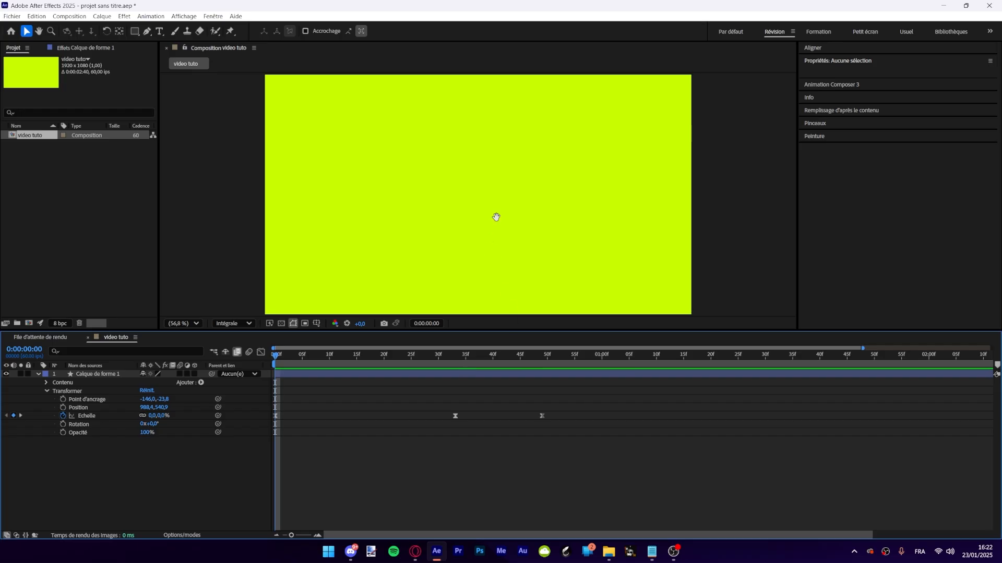
key("space")
key("space")
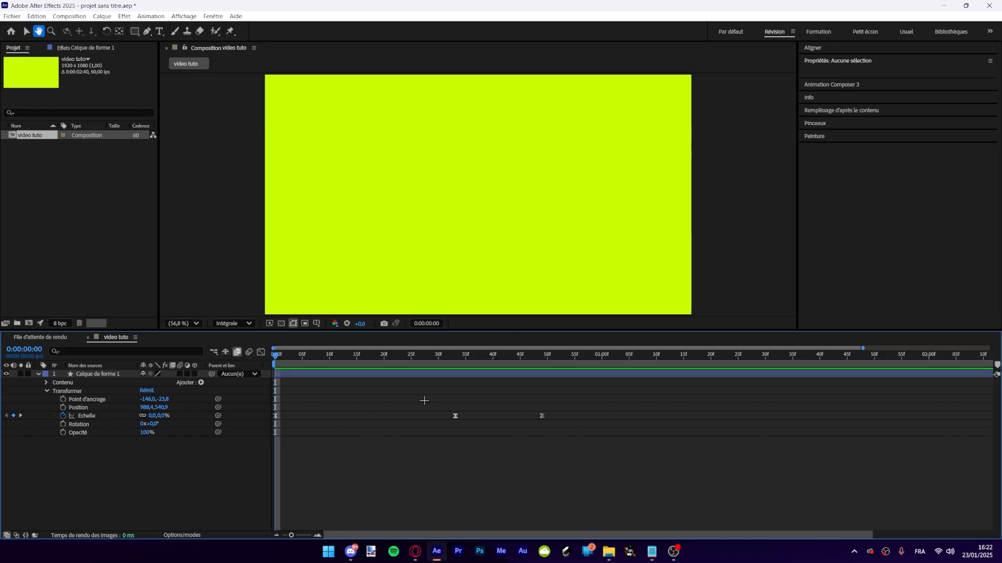
key("space")
key("space")
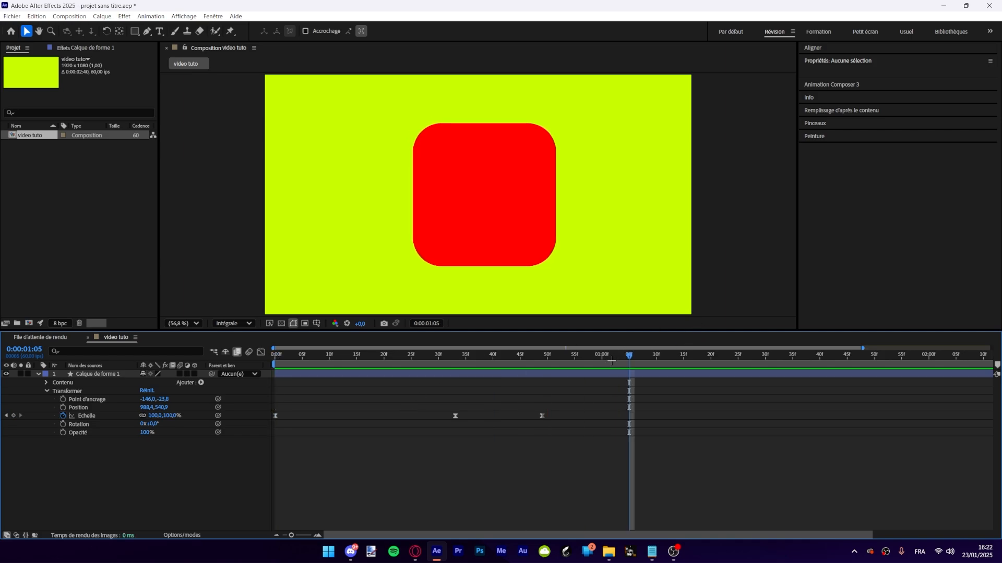
key("space")
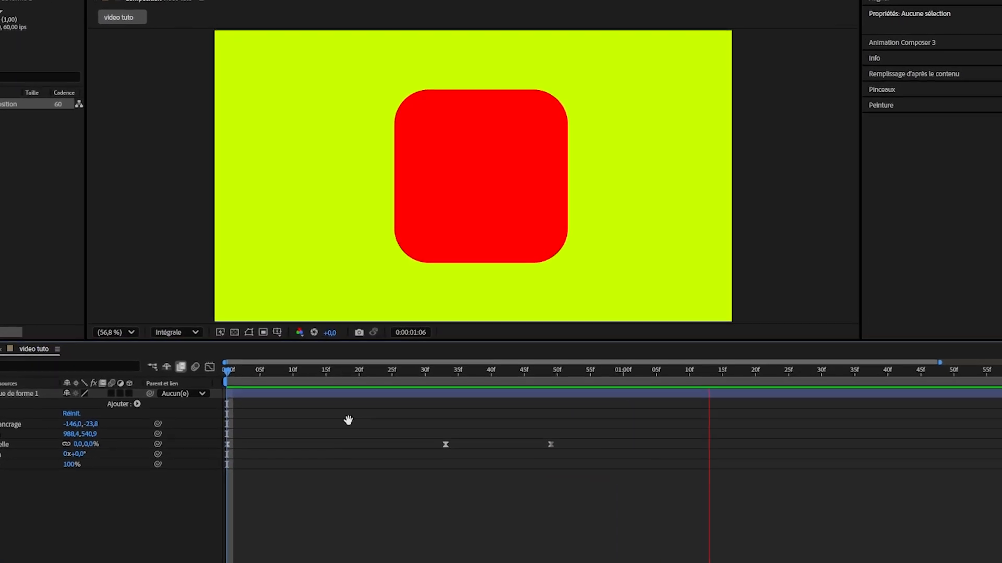
key("space")
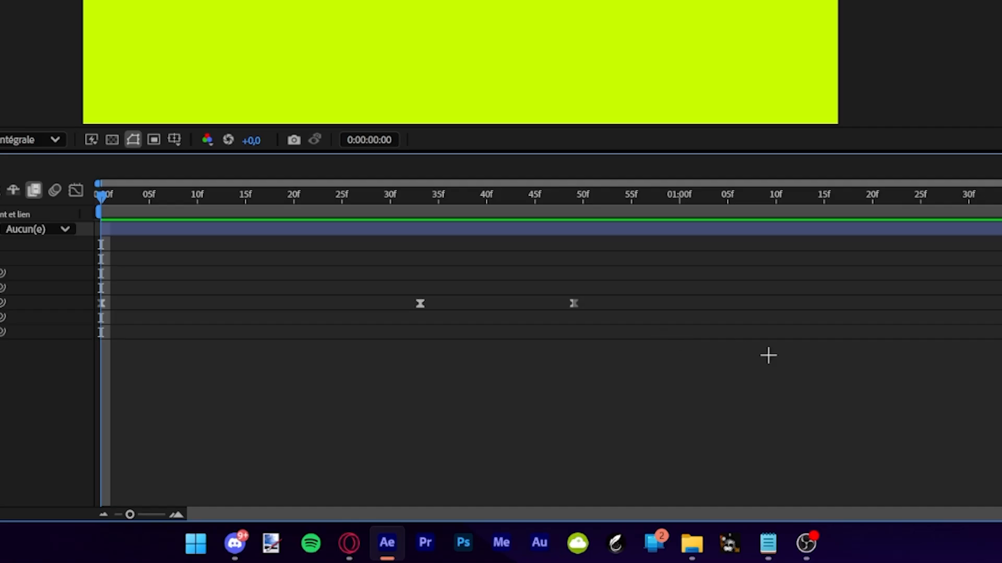
Step: Select all three scale keyframes and show their speed curve in the graph editor across the composition's full duration
left_click_drag(653, 444, 238, 389)
left_click_drag(280, 357, 312, 357)
left_click_drag(169, 200, 274, 200)
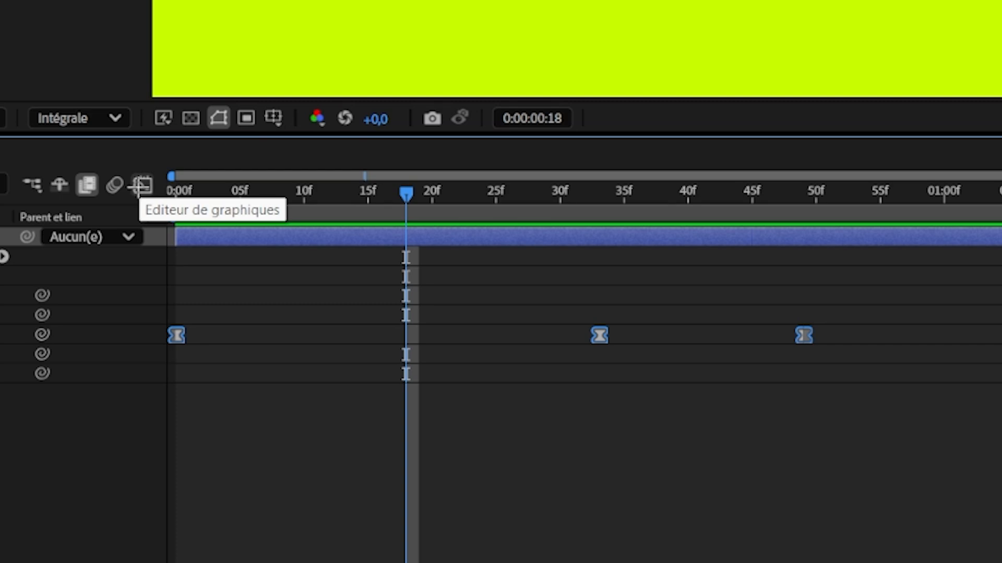
left_click(145, 183)
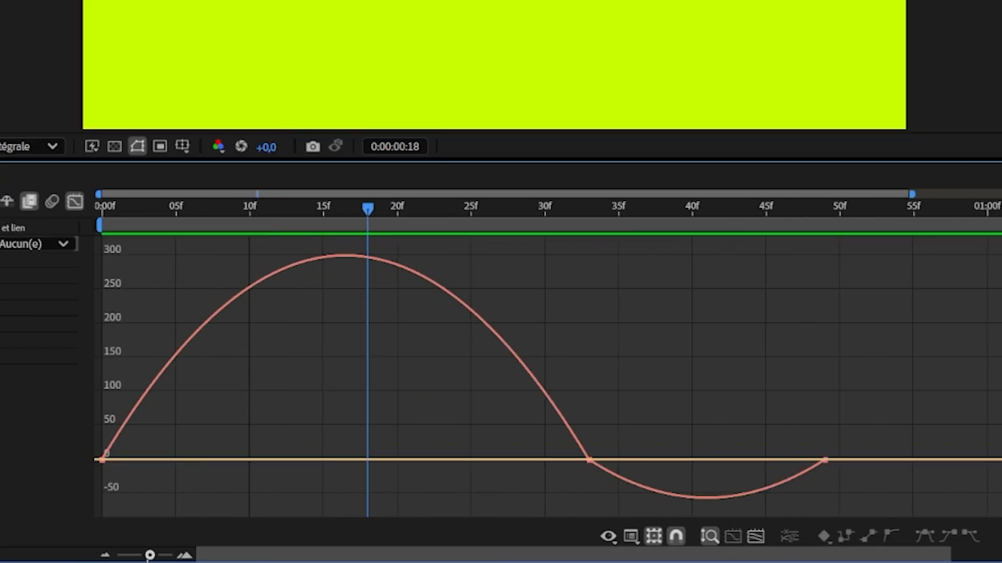
left_click_drag(149, 558, 119, 558)
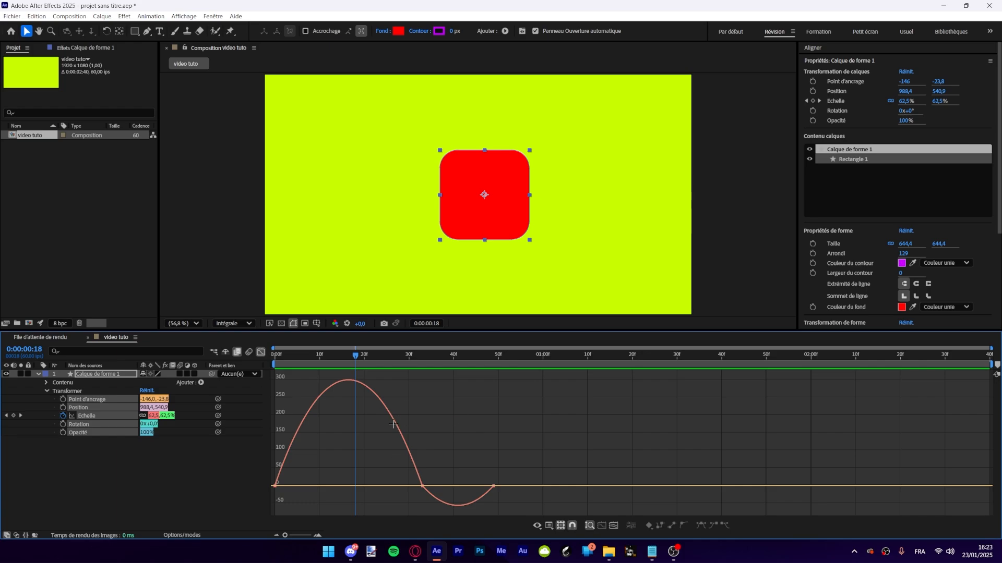
Step: Play the animation from frame 0 with the speed graph shown to examine how the motion follows the curve
key("Home")
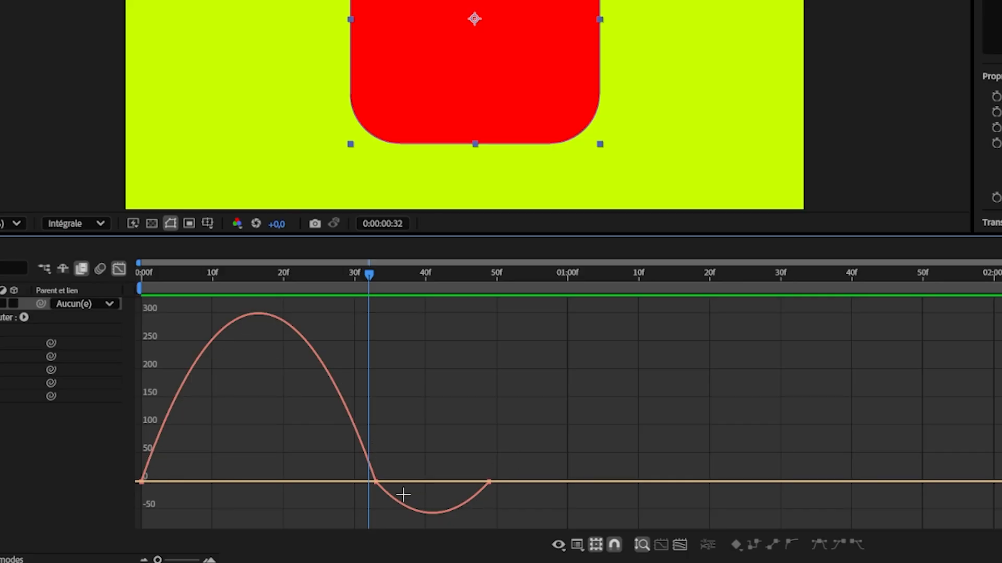
left_click_drag(369, 273, 142, 273)
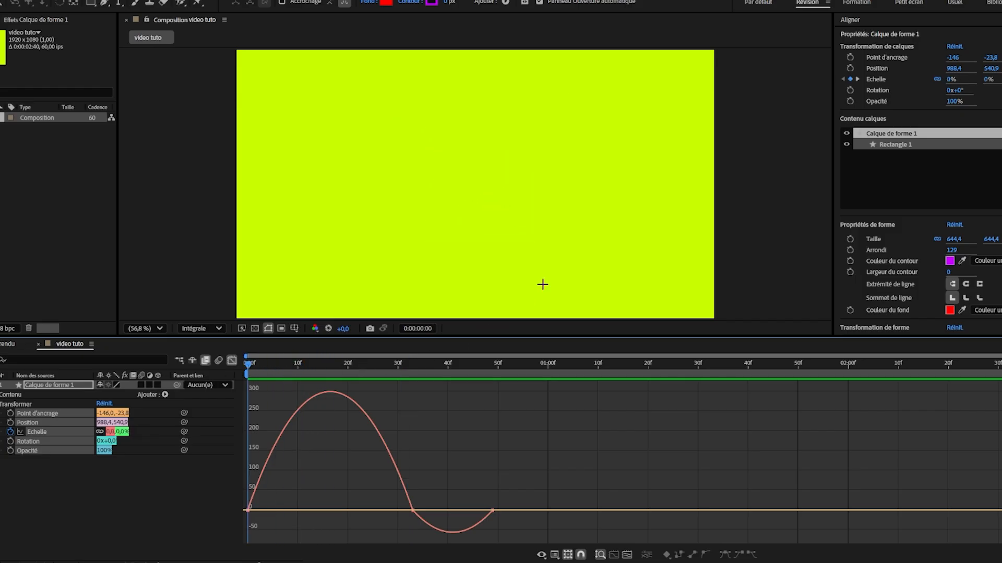
key("space")
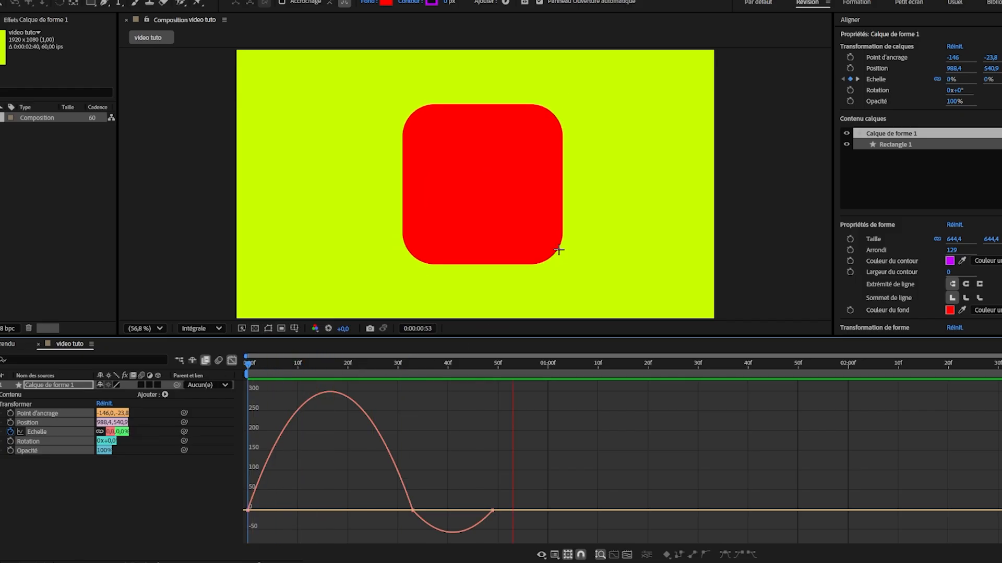
key("space")
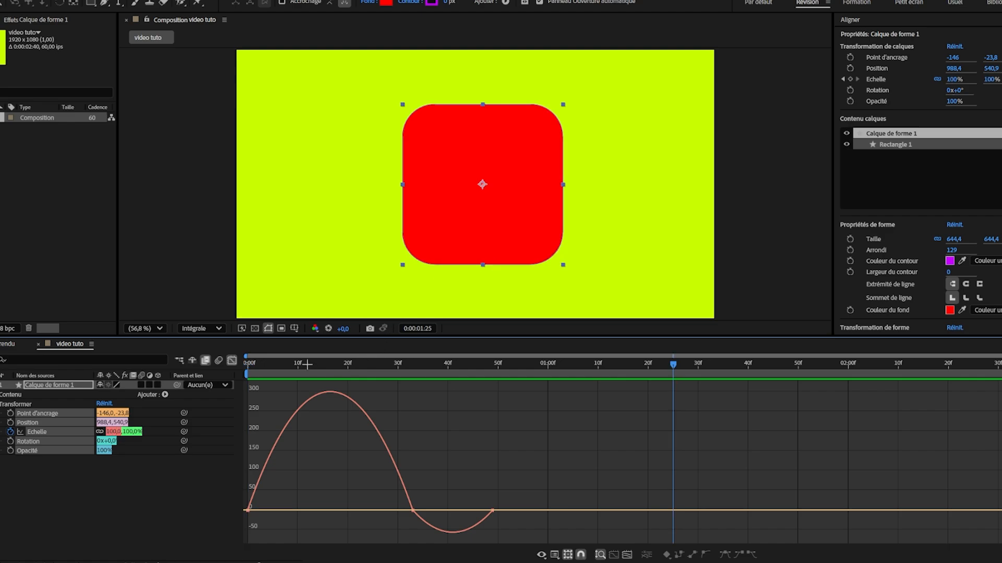
Step: Extend the incoming ease handle of the frame 33 scale keyframe back to about frame 16 in the speed graph
left_click(388, 435)
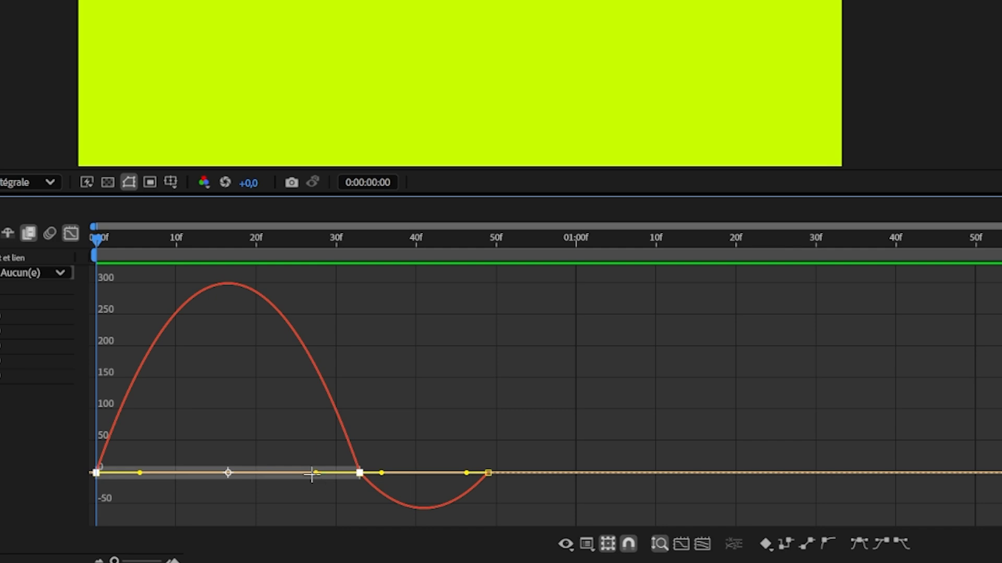
left_click_drag(316, 473, 224, 467)
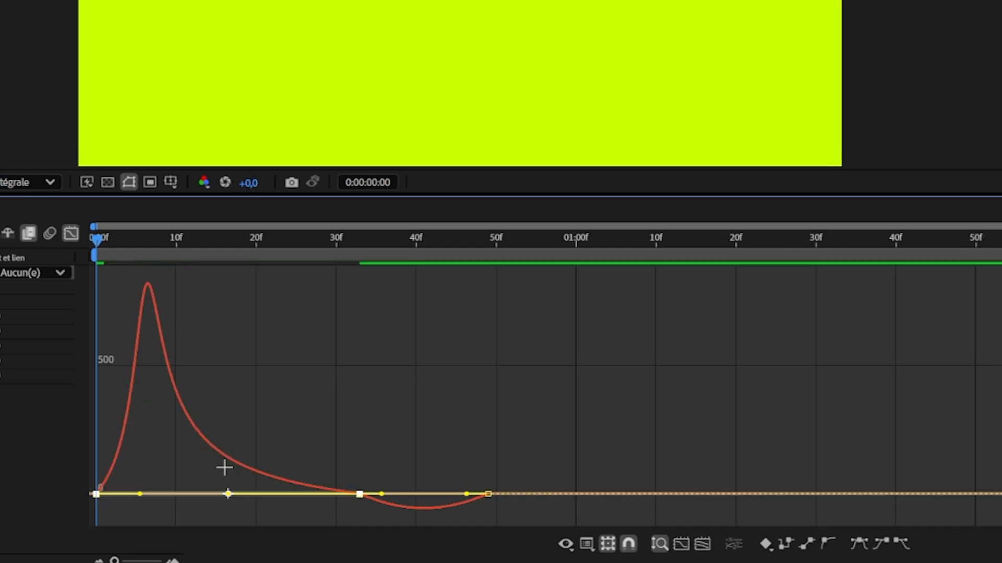
left_click(295, 420)
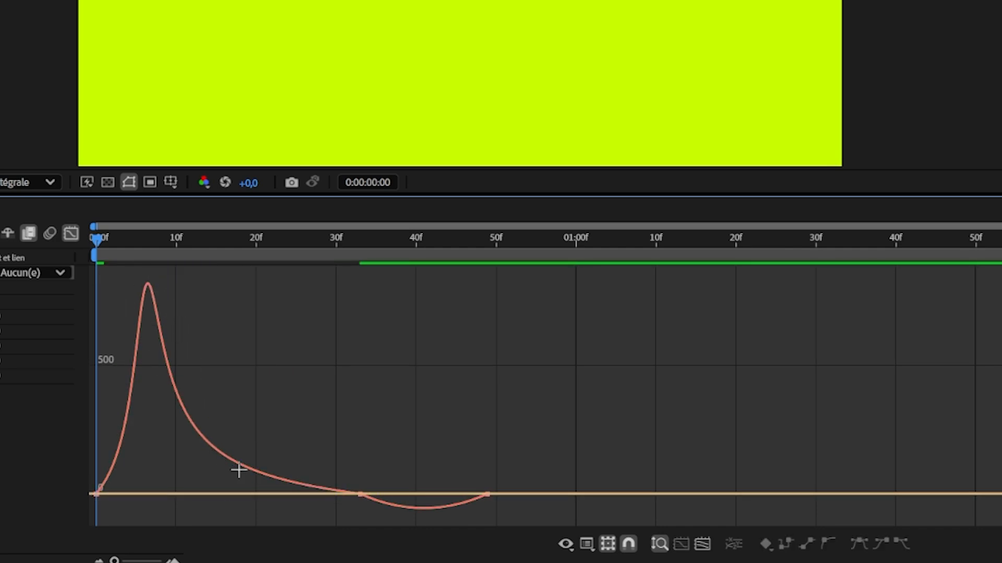
Step: Preview the square's scale animation with the reshaped speed curve
key("space")
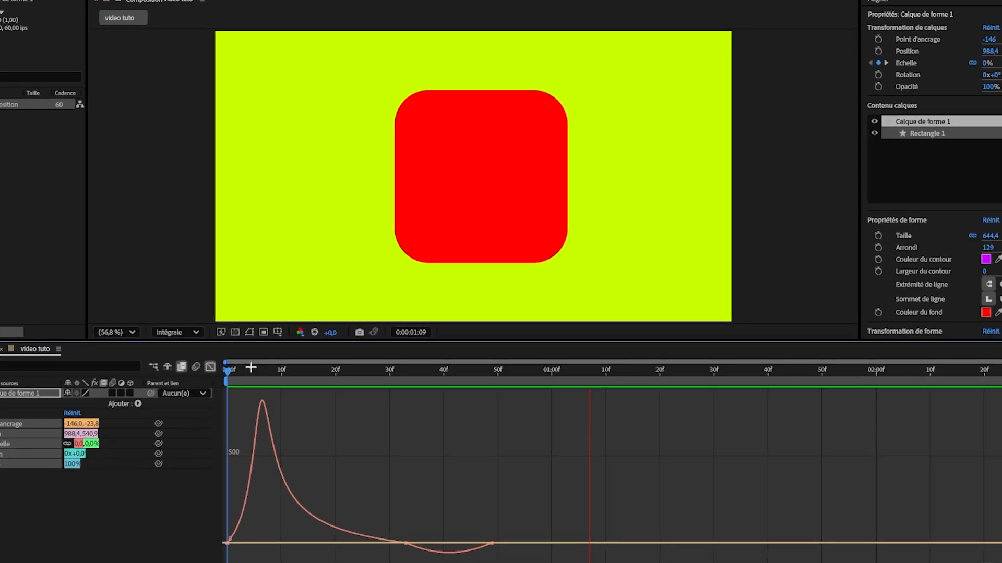
key("space")
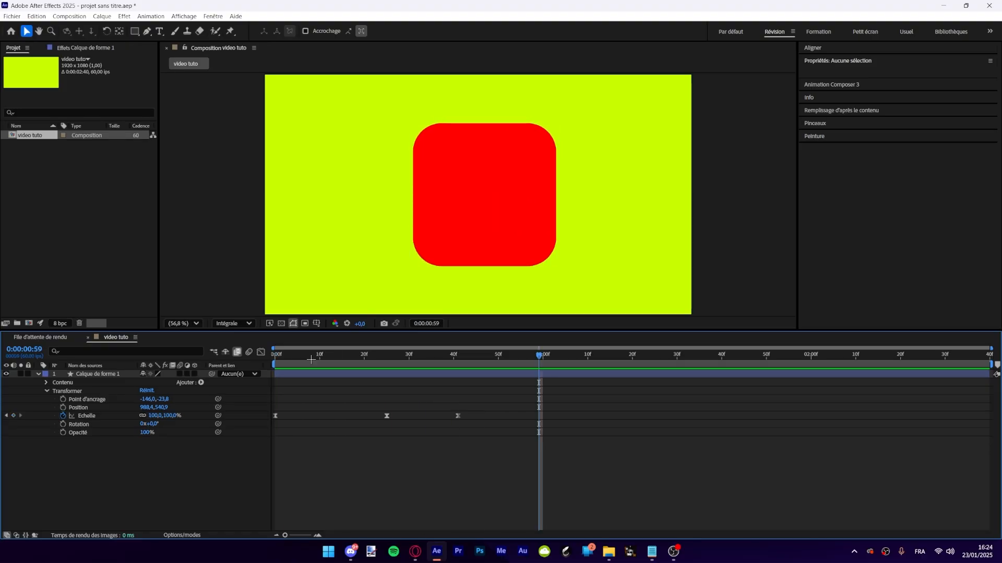
key("space")
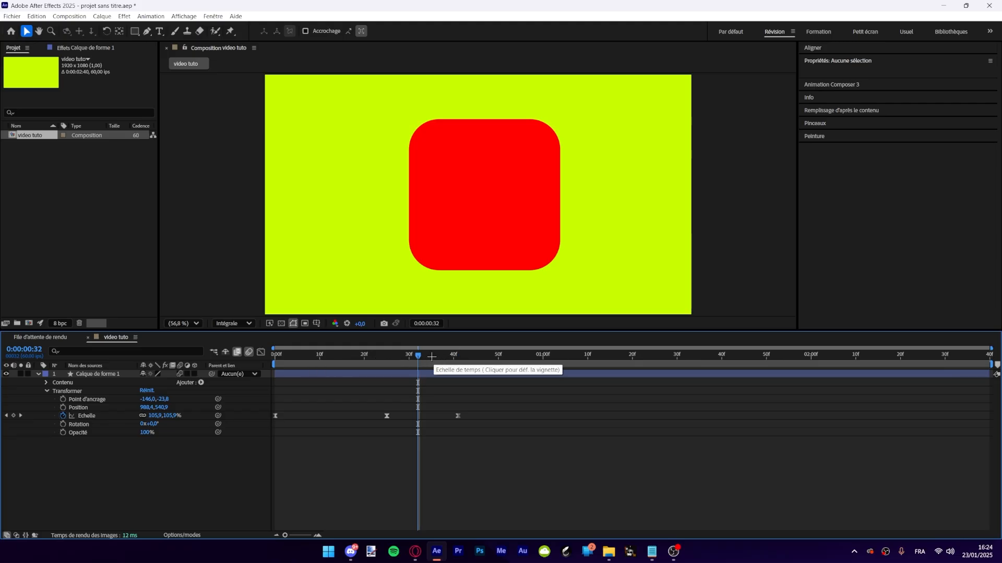
Step: Preview the scale animation with motion blur several times from the start of the composition
key("Home")
key("space")
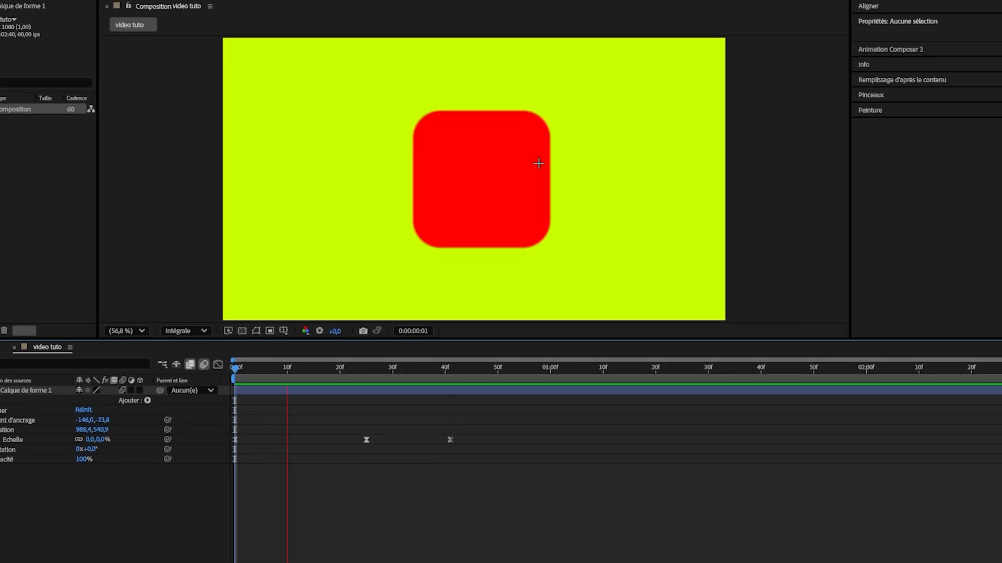
left_click(224, 377)
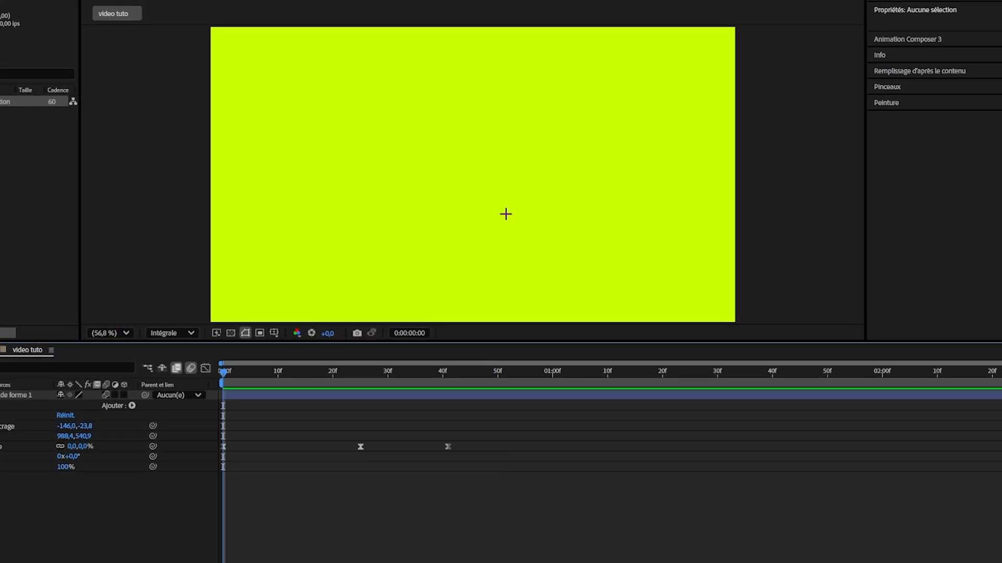
key("space")
key("space")
left_click(224, 376)
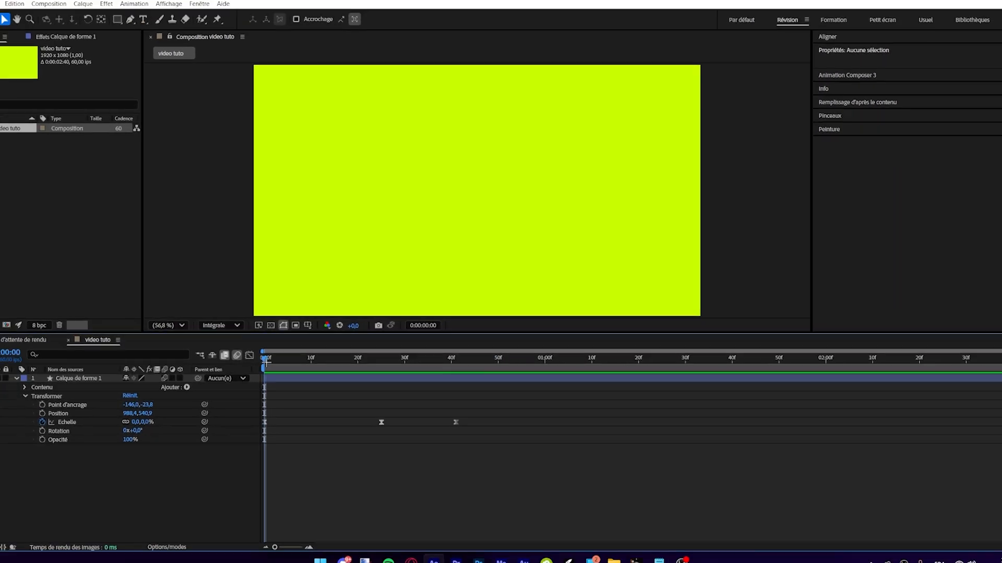
key("space")
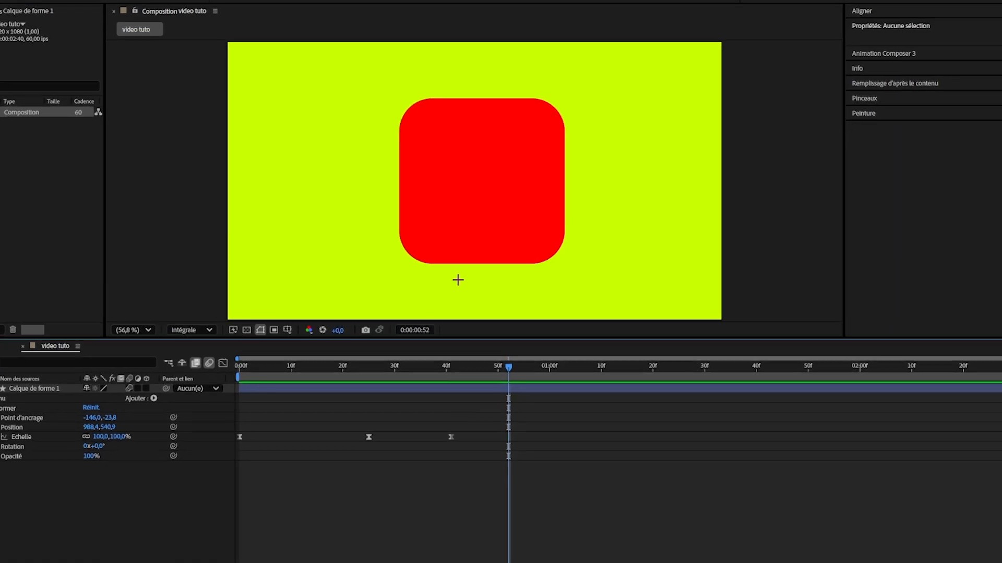
Step: Add a position keyframe at frame 0 and set its X value to 1946.4, at the composition's right edge
left_click_drag(460, 381, 213, 392)
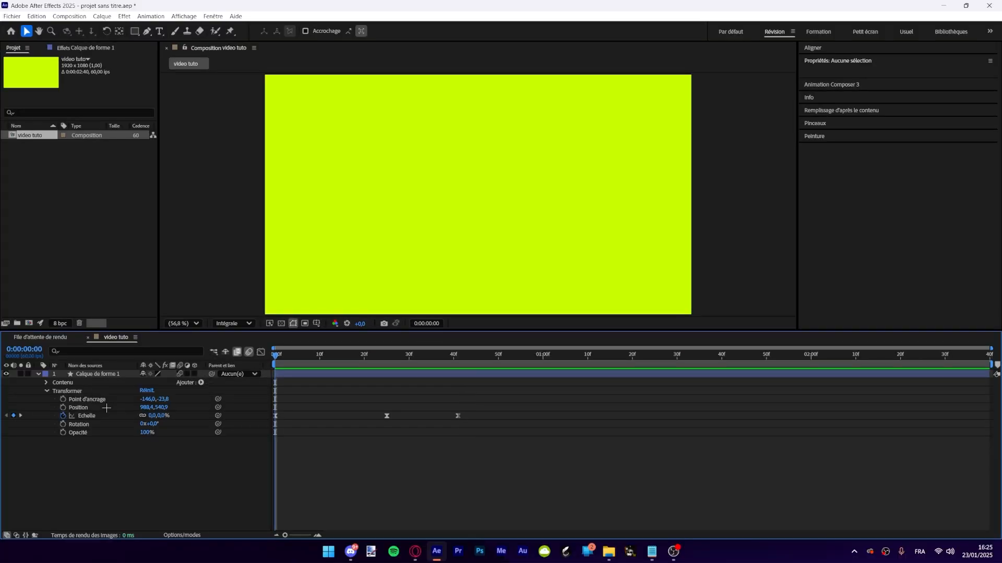
left_click(117, 414)
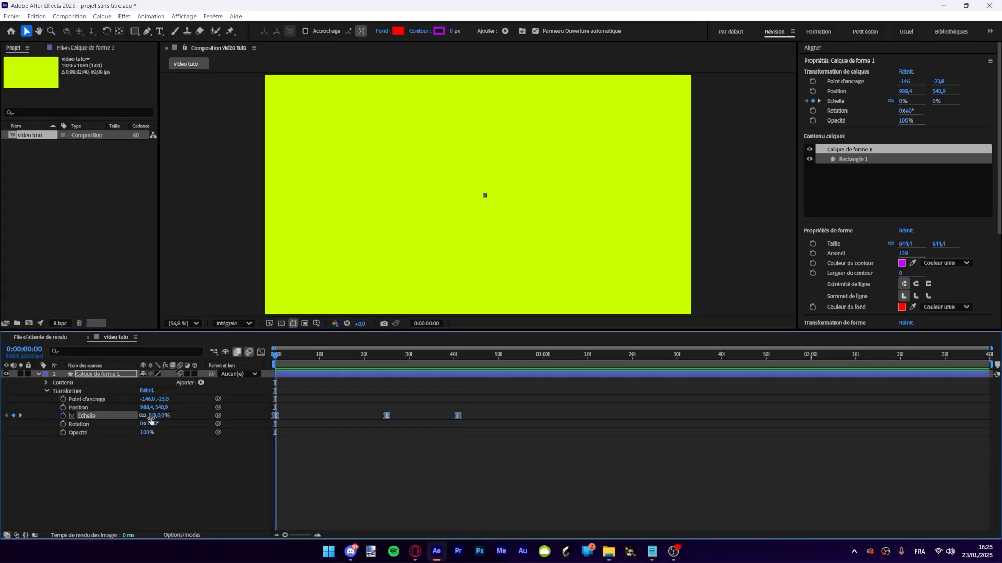
left_click(386, 426)
key("space")
key("space")
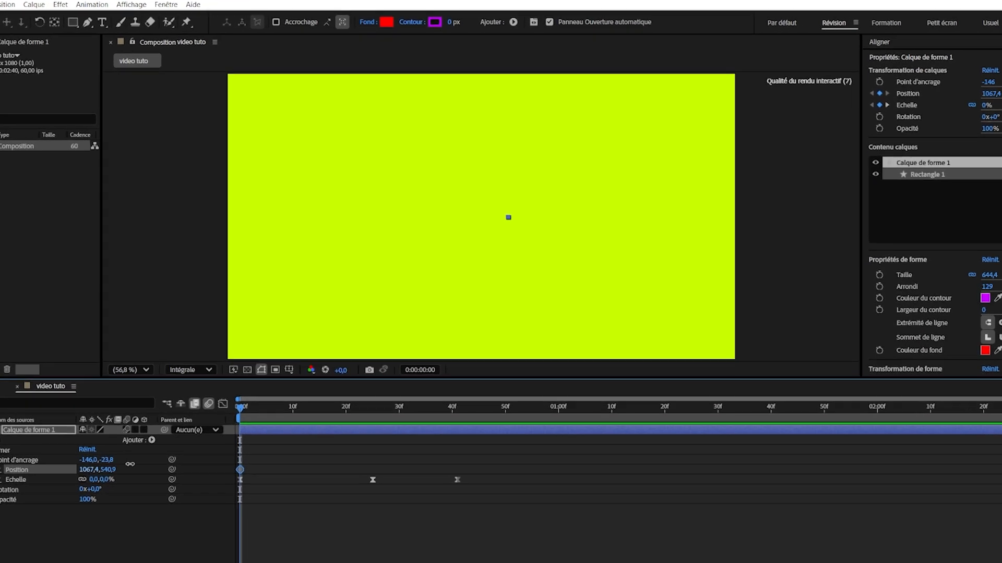
left_click_drag(130, 464, 587, 461)
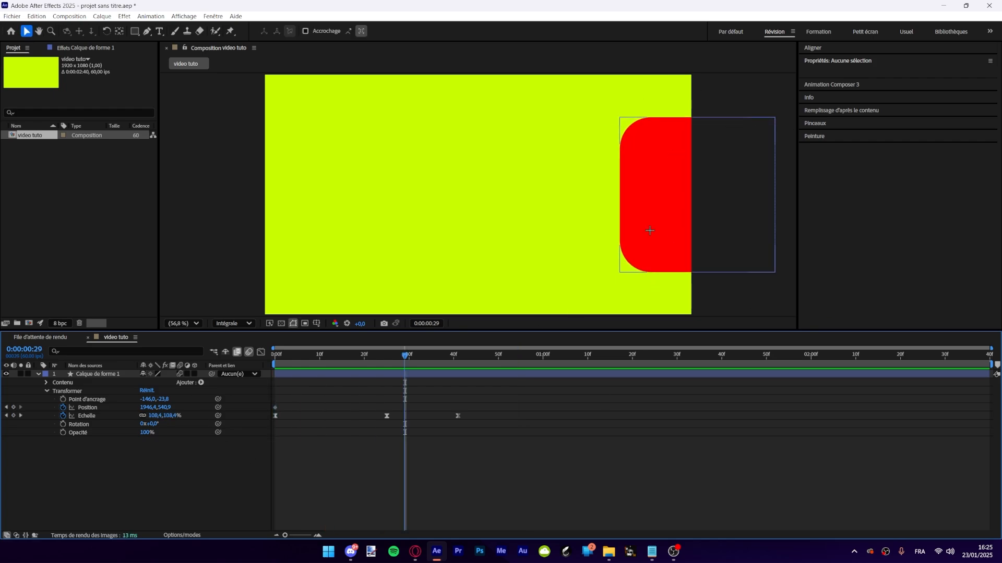
Step: Preview the composition with the square's starting position at the right edge
key("space")
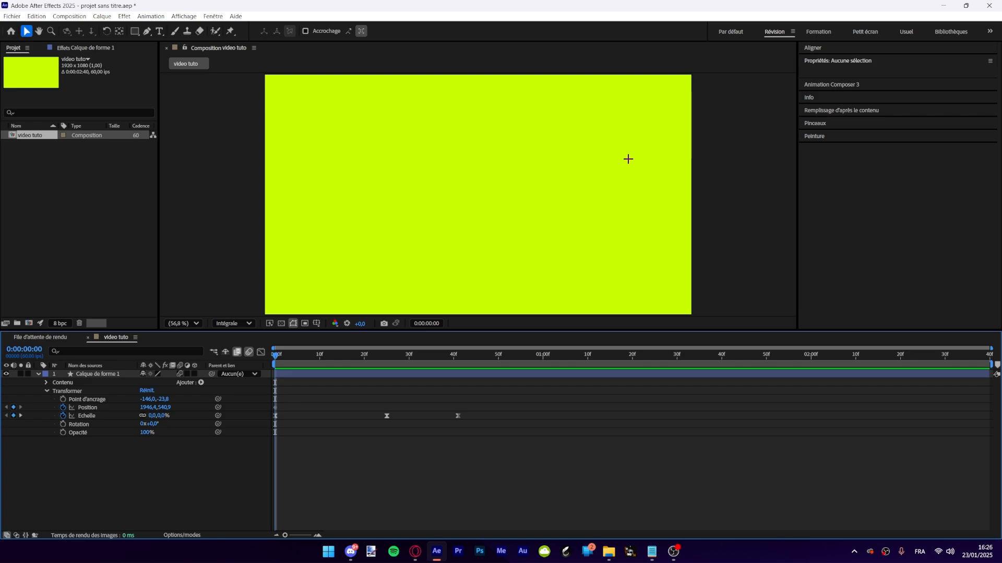
key("space")
key("space")
Step: Add a position keyframe at frame 25 with the X value set to 957.4
left_click(385, 356)
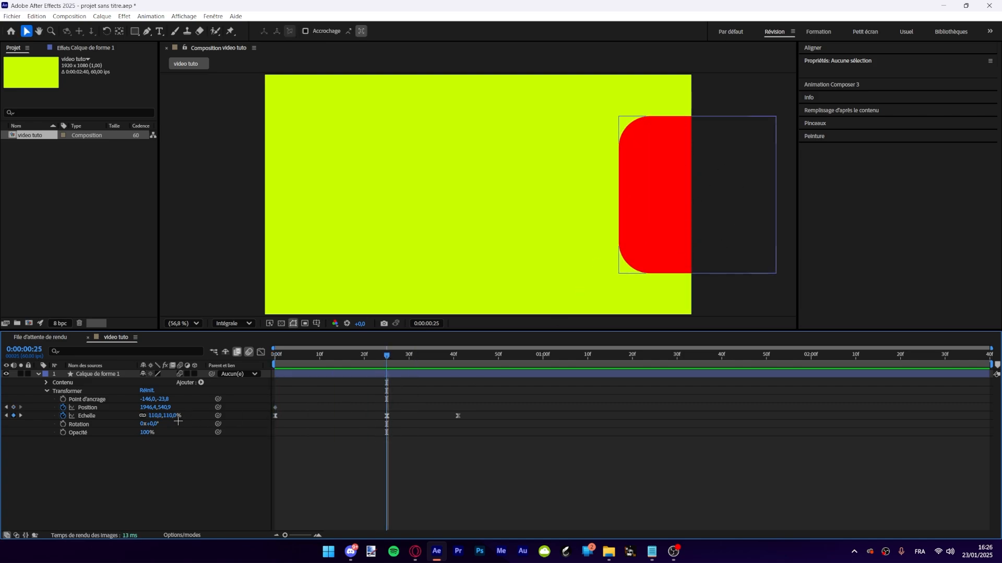
left_click(13, 407)
left_click_drag(147, 412, 79, 411)
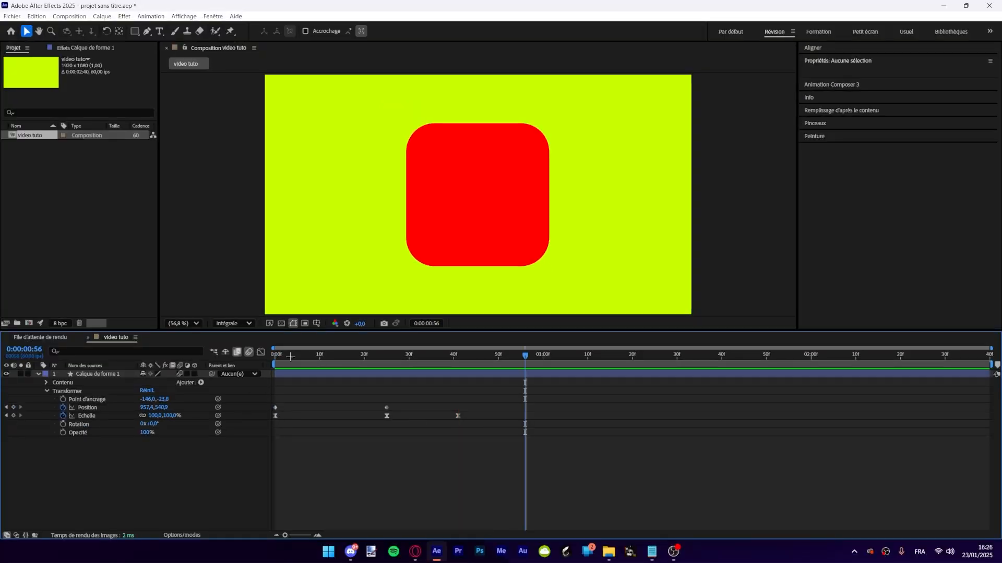
Step: Preview the combined position and scale animation from the start of the composition
key("space")
key("space")
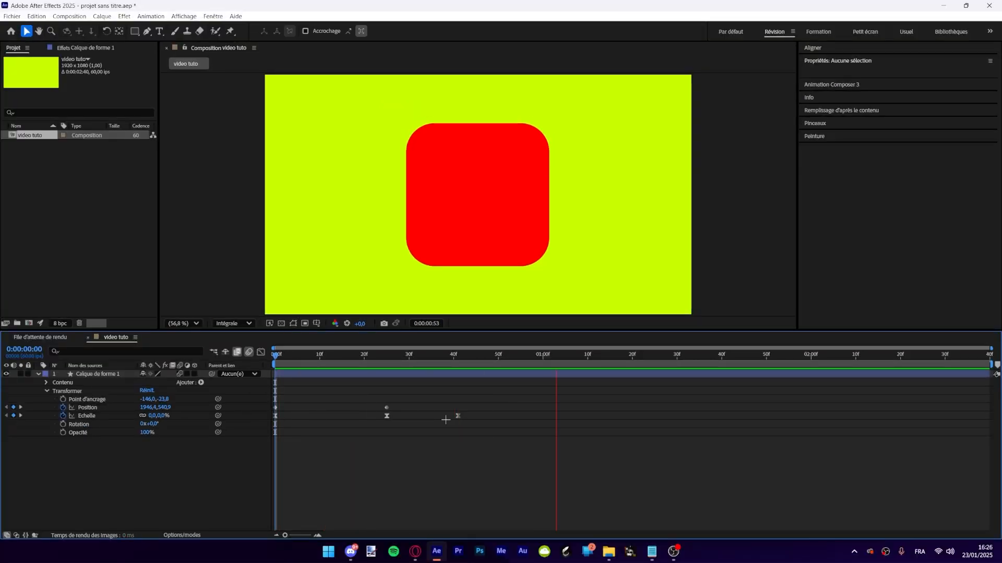
key("space")
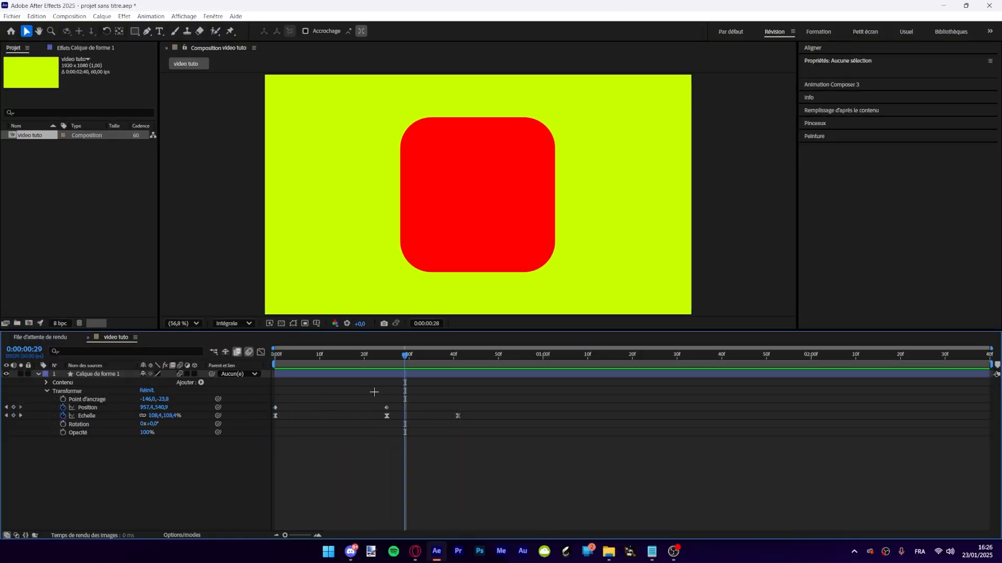
Step: Set the X value of the position keyframe at frame 25 to 863.4 and move the playhead to frame 41
left_click_drag(278, 364, 387, 364)
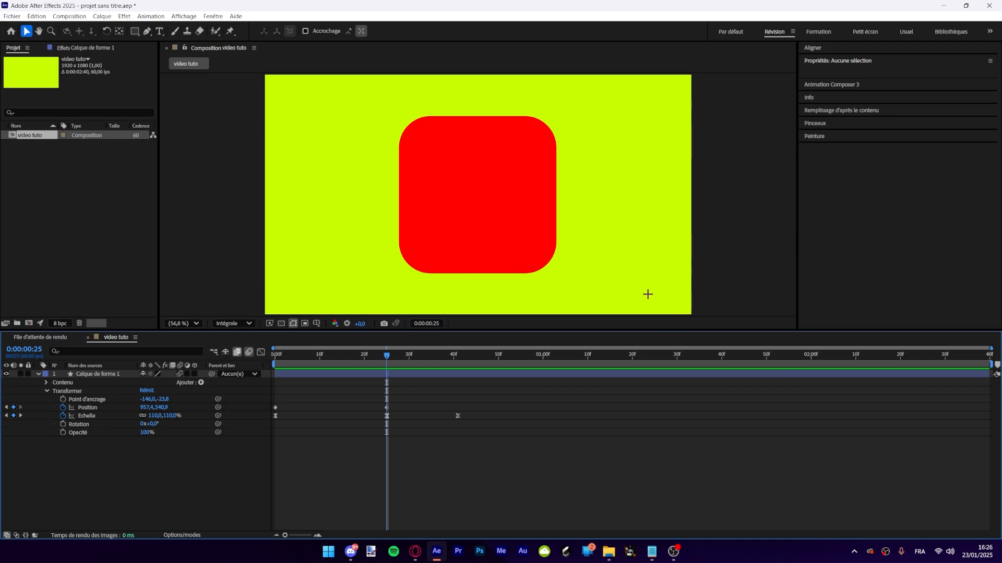
left_click_drag(147, 411, 98, 411)
key("k")
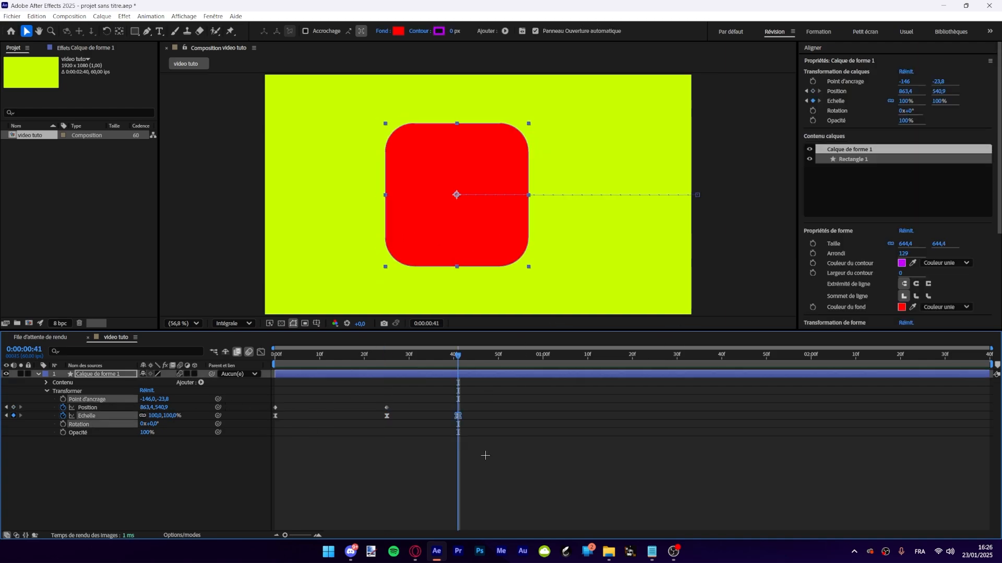
Step: Add a position keyframe at frame 41 with the X value set to 971.4
left_click(486, 455)
left_click_drag(513, 439, 441, 402)
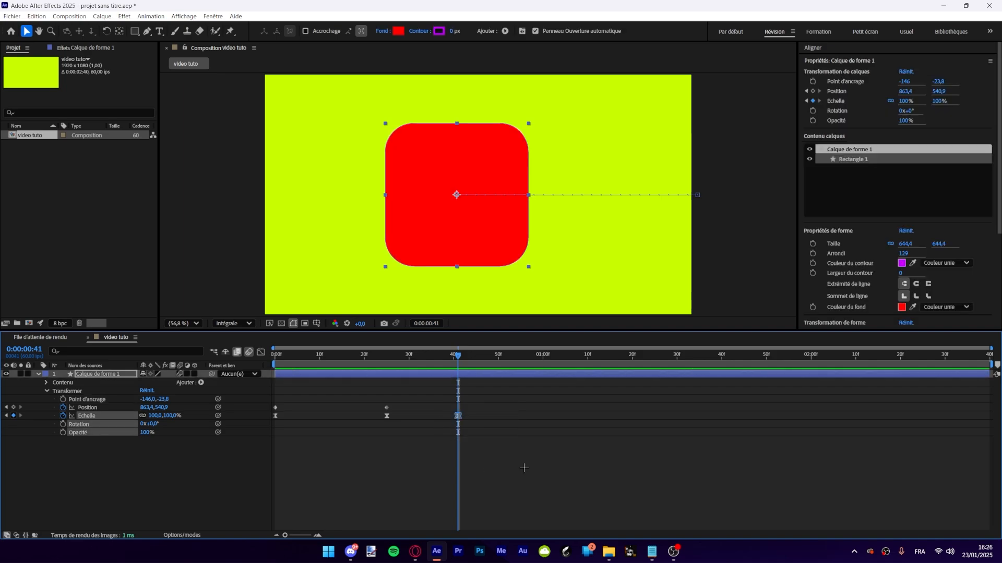
left_click_drag(147, 408, 175, 408)
left_click(572, 441)
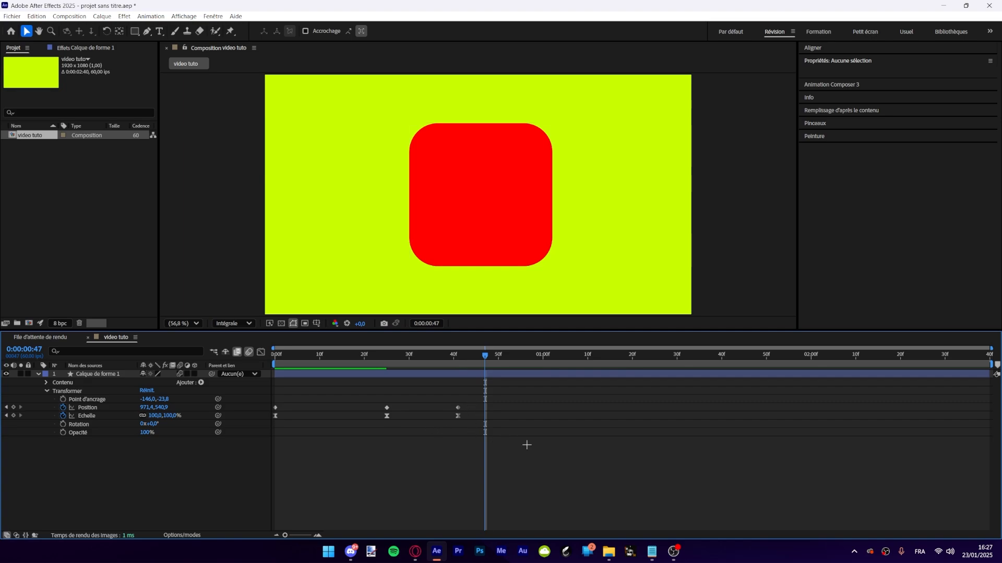
Step: Apply Easy Ease to the three position keyframes at frames 0, 25 and 41
left_click_drag(486, 437, 272, 427)
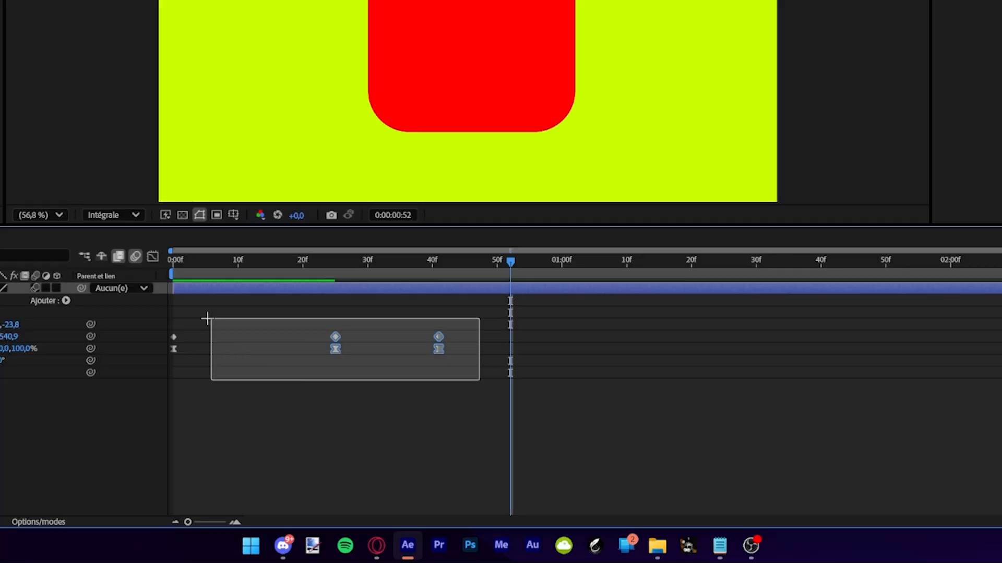
left_click(451, 390)
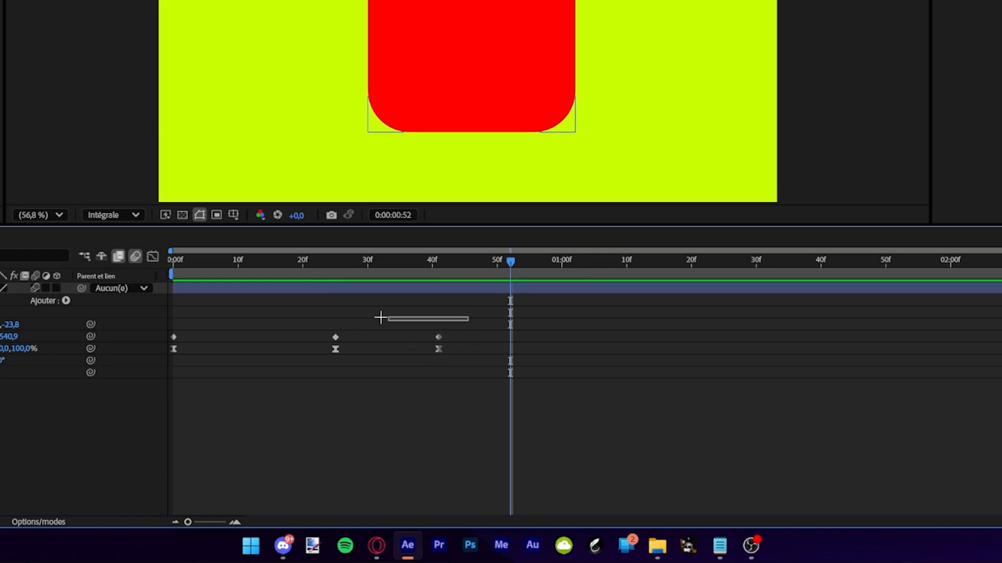
left_click_drag(379, 317, 125, 340)
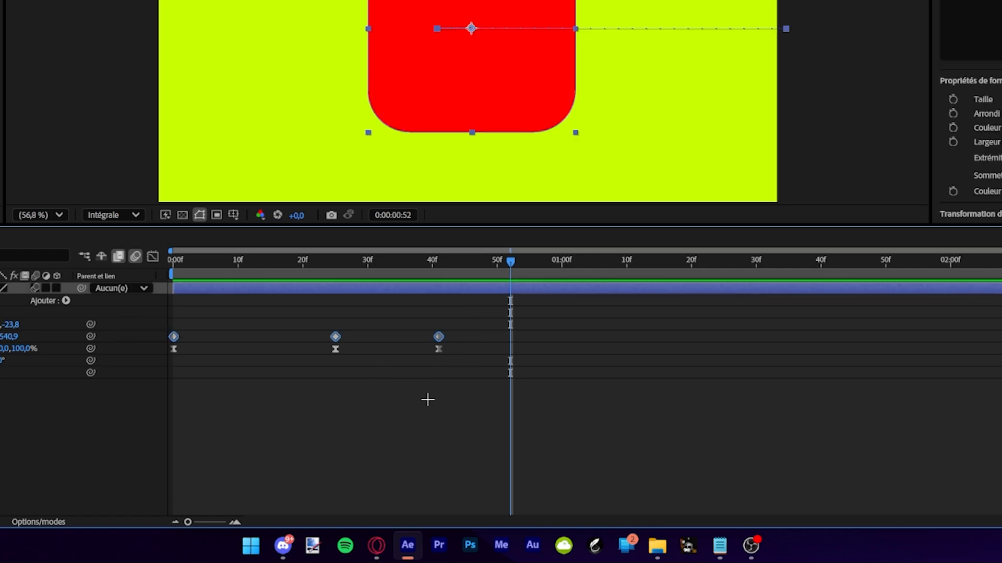
left_click(397, 392)
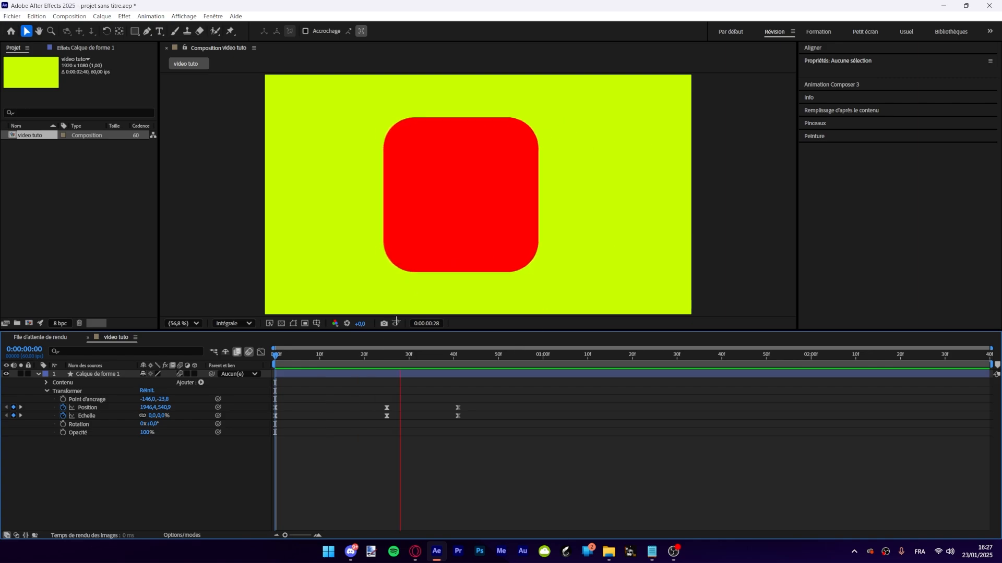
Step: Preview the eased position animation from the start of the composition
key("space")
left_click_drag(180, 264, 152, 264)
key("space")
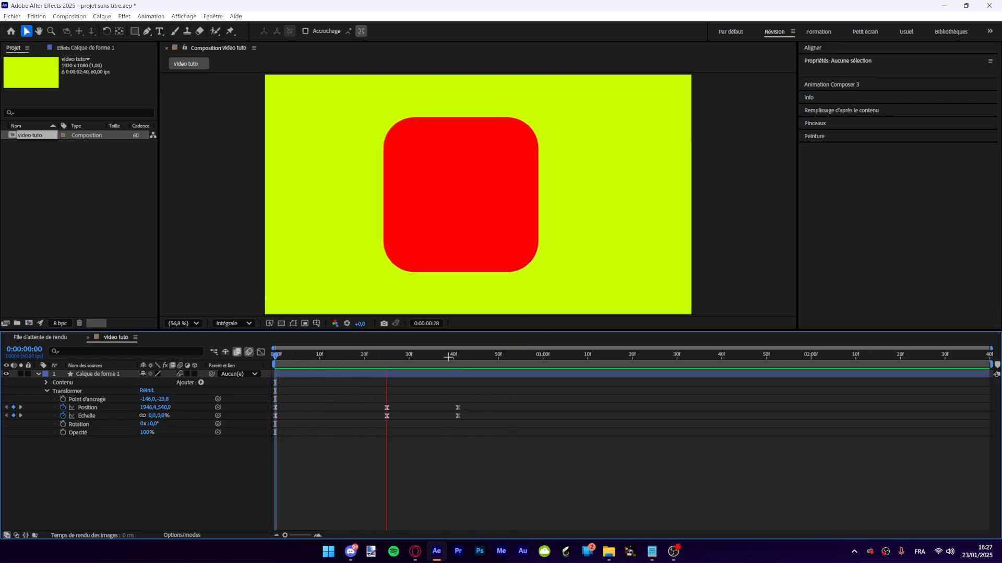
key("space")
Step: Shape the position speed curve in the graph editor so it peaks near frame 5 and slows gradually into frame 25
left_click_drag(491, 394, 248, 411)
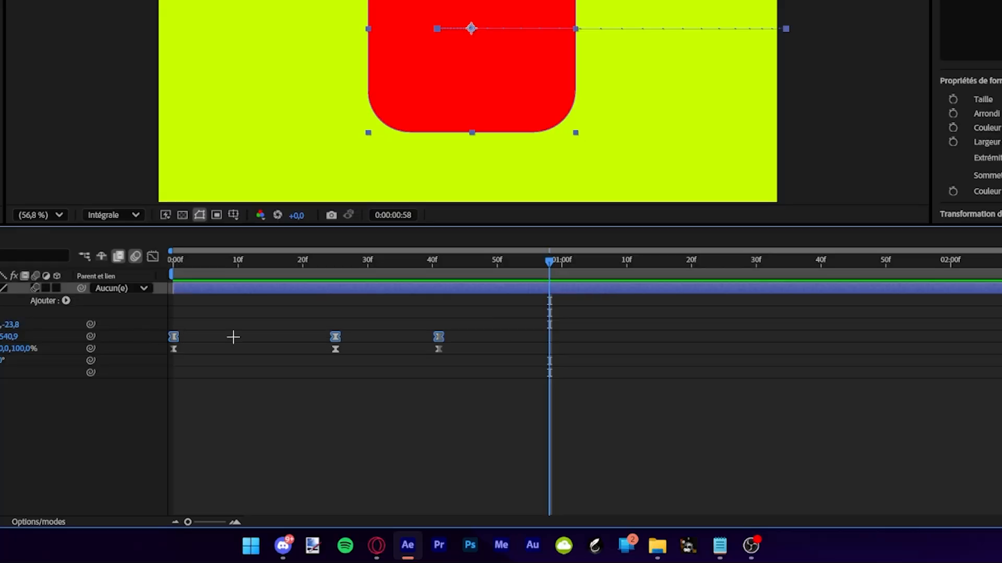
left_click(152, 256)
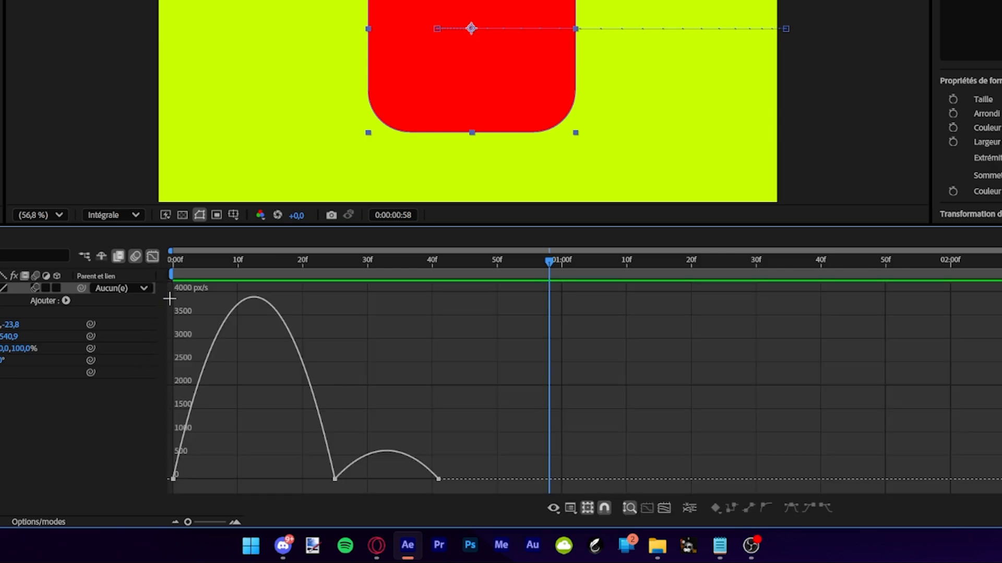
key("Home")
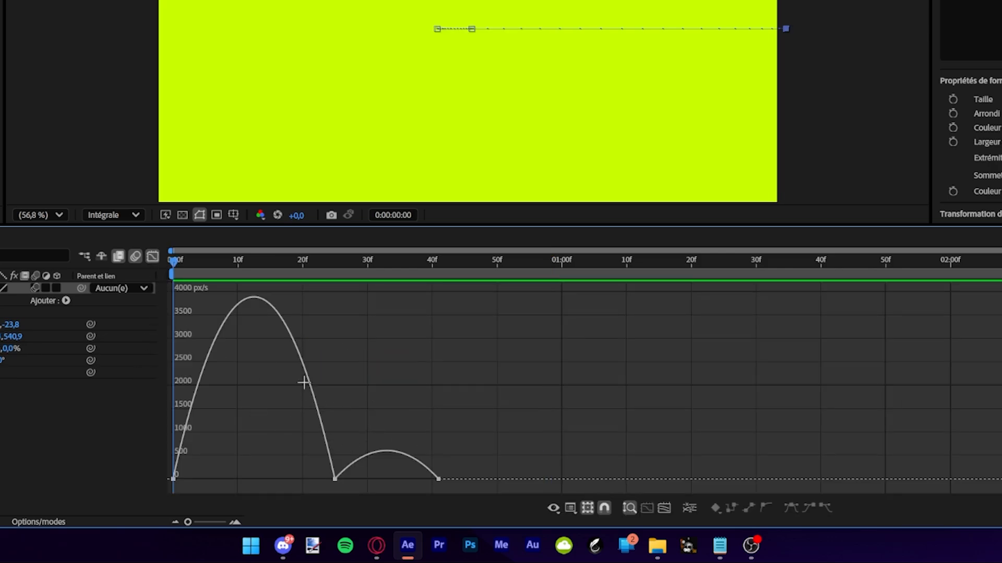
left_click(309, 379)
left_click_drag(309, 479, 261, 451)
left_click(293, 309)
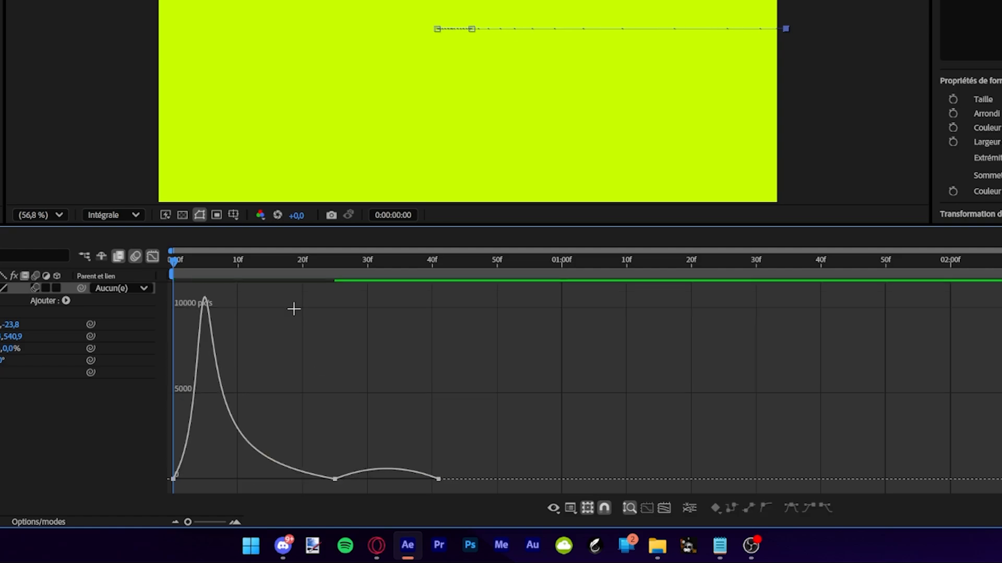
Step: Preview the reshaped slide-in several times from the start, finishing with the playhead at frame 51
key("space")
left_click_drag(510, 264, 168, 263)
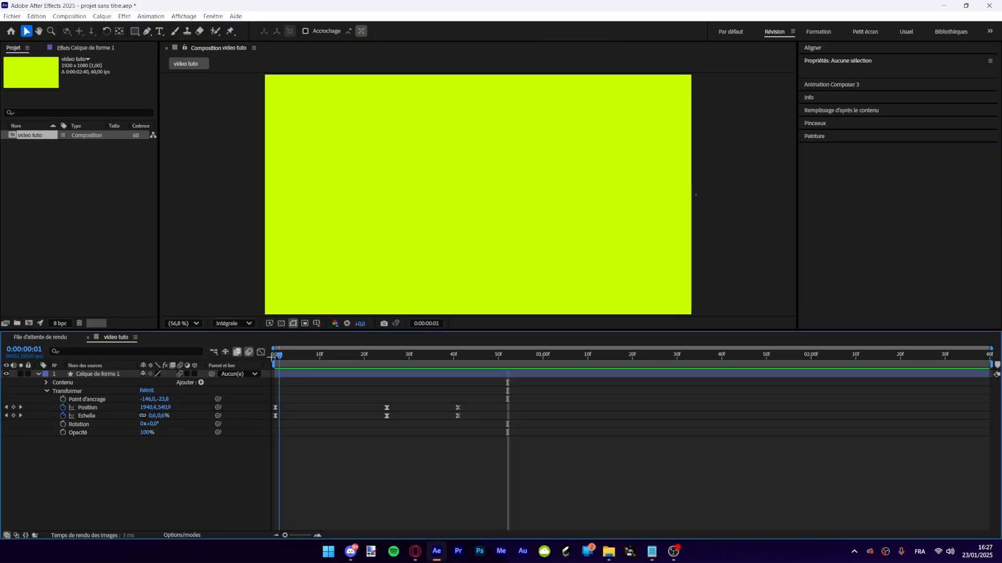
left_click_drag(271, 358, 269, 358)
key("space")
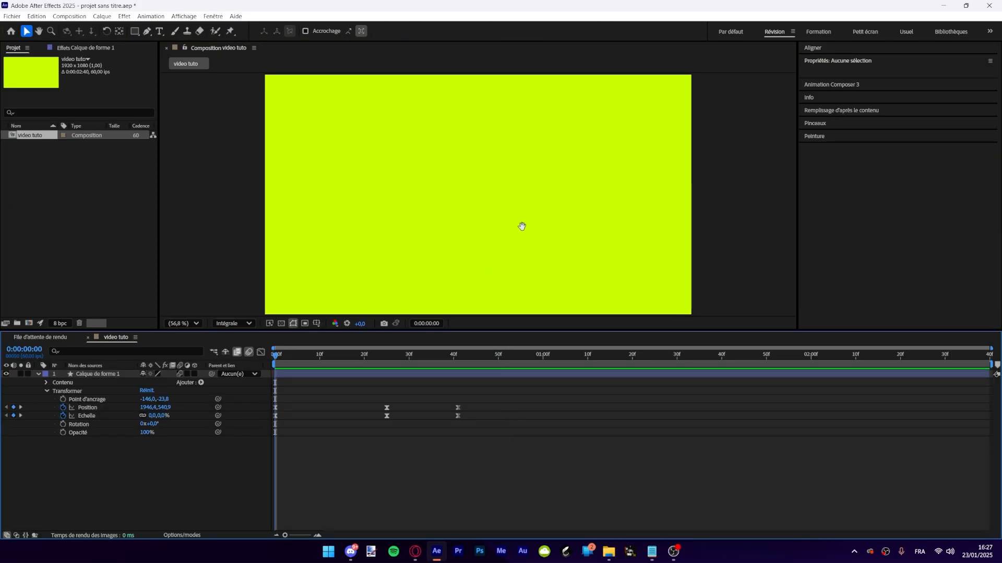
key("space")
key("space")
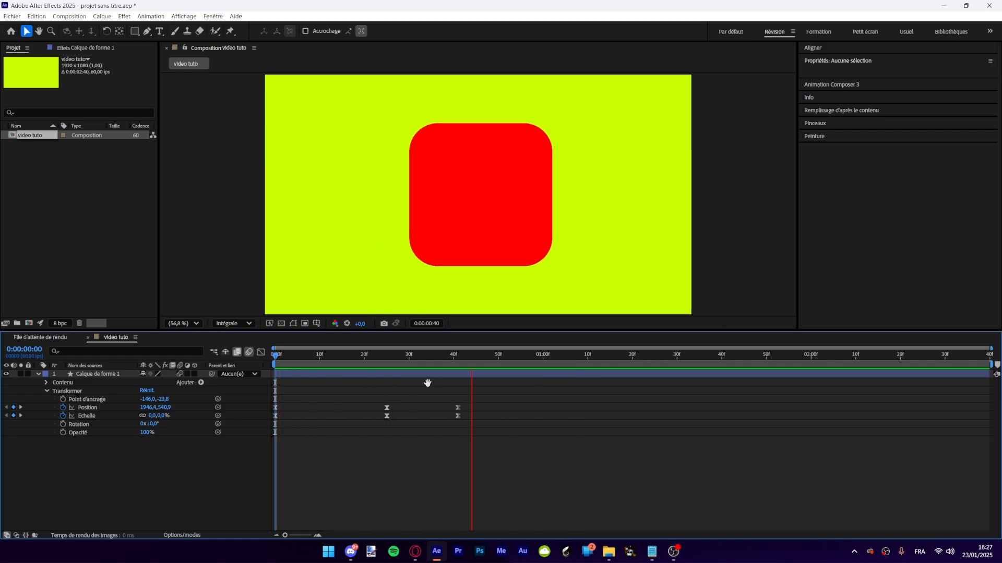
key("space")
key("space")
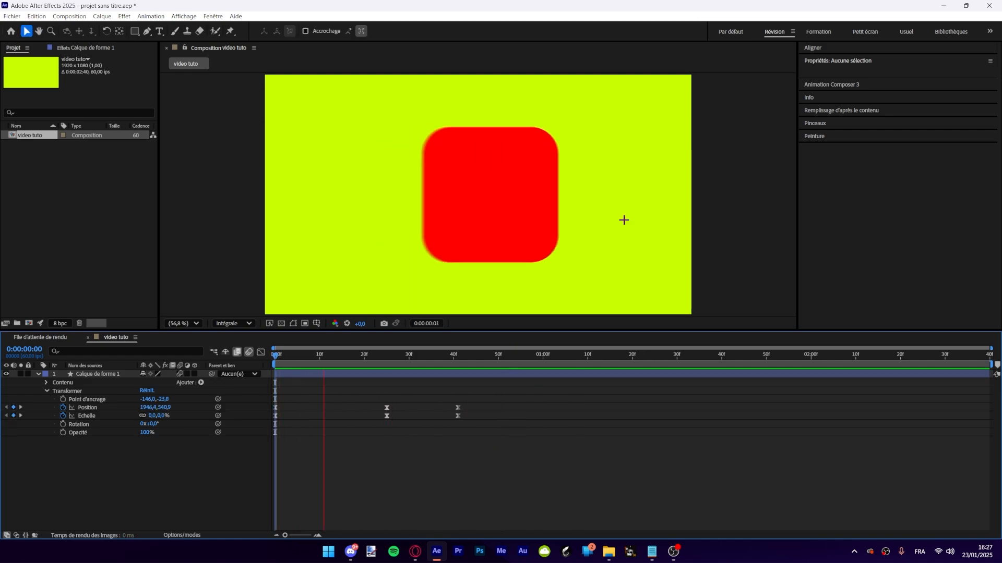
key("space")
key("space")
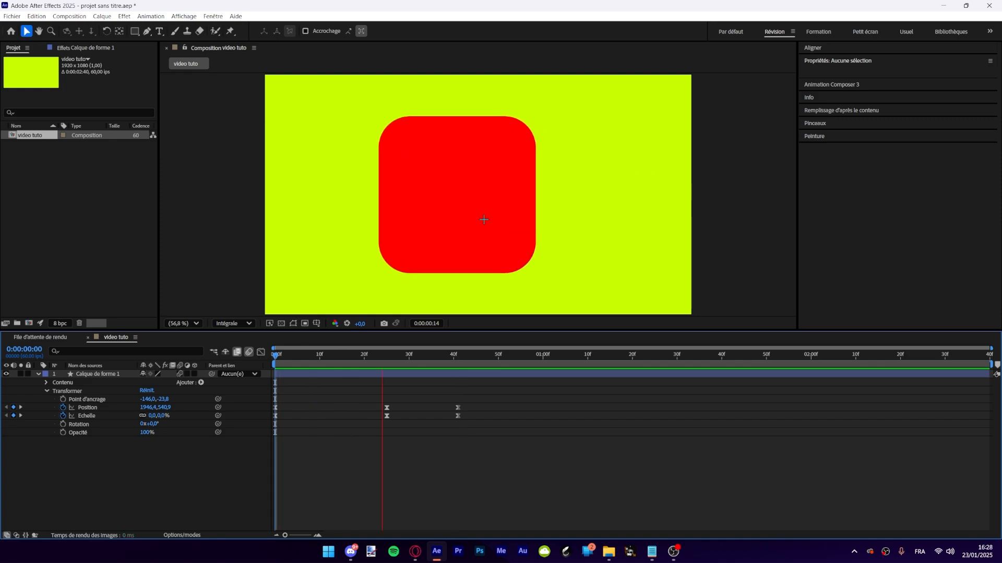
left_click(503, 357)
left_click(492, 241)
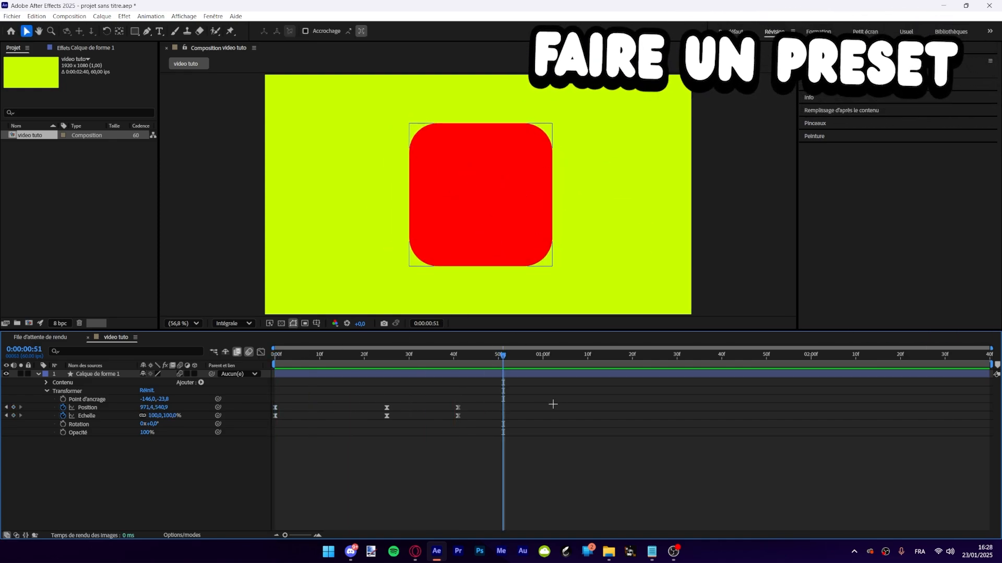
Step: Save the square's Position and Scale animation as the preset Sans titre.ffx in the User Presets folder
left_click(104, 411)
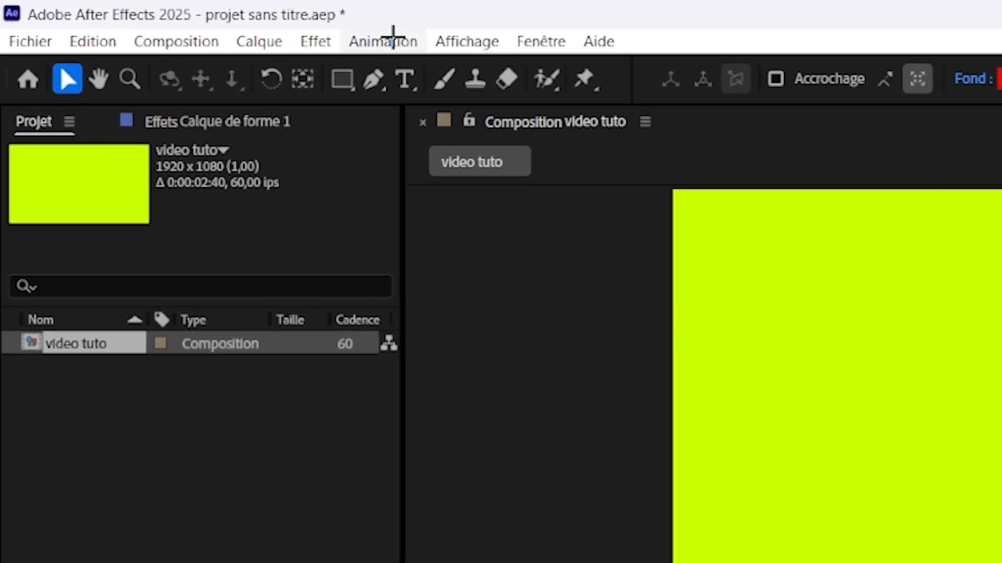
left_click(154, 17)
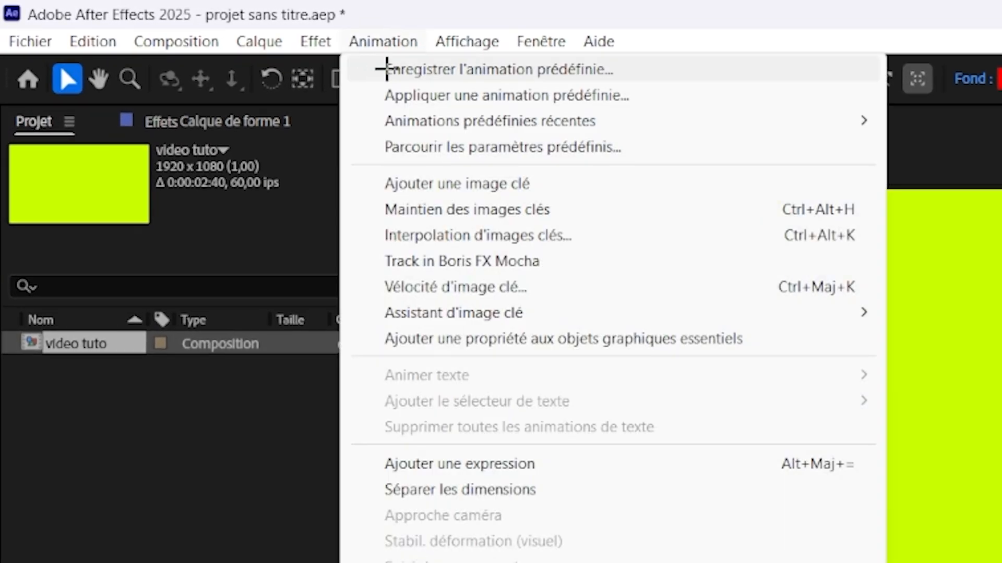
left_click(590, 70)
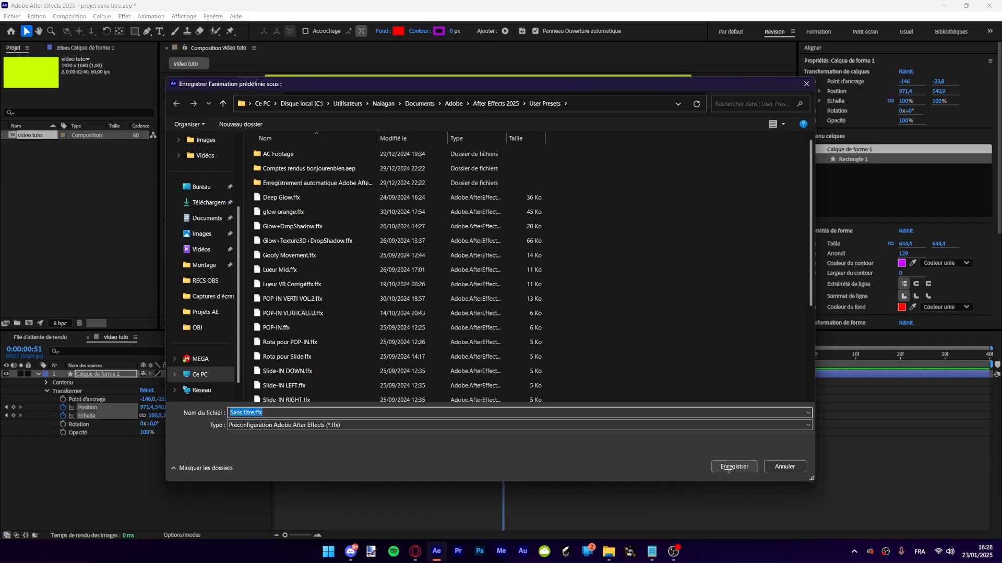
left_click(729, 466)
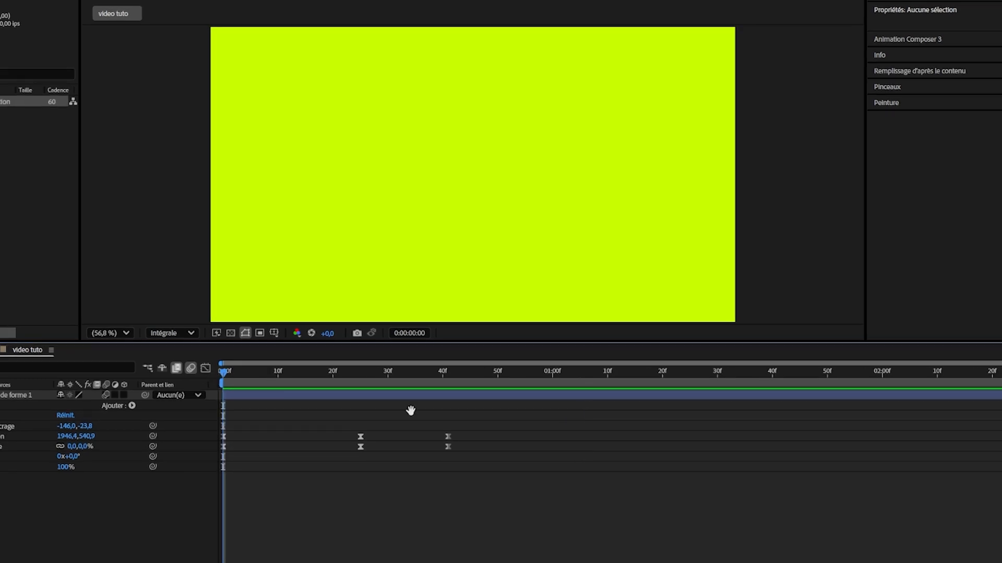
Step: Replay the animation and expand the User Presets folder under the animation presets in Effects & Presets
key("space")
key("space")
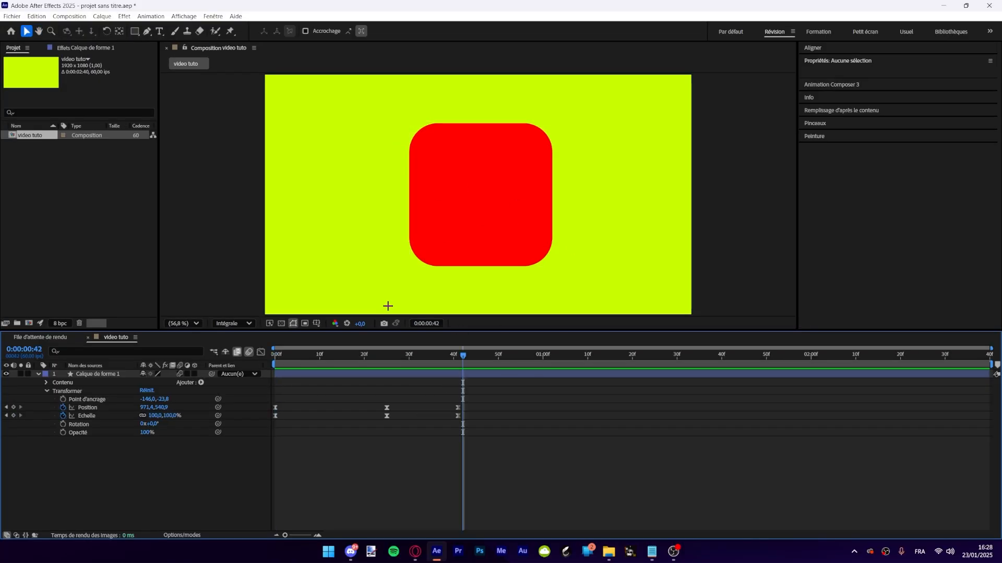
key("ctrl+5")
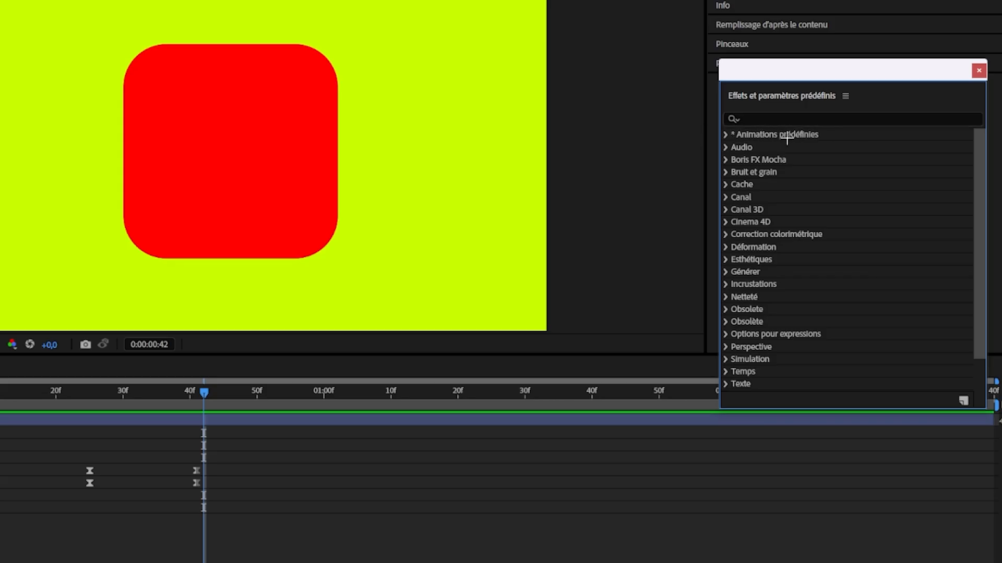
left_click(726, 134)
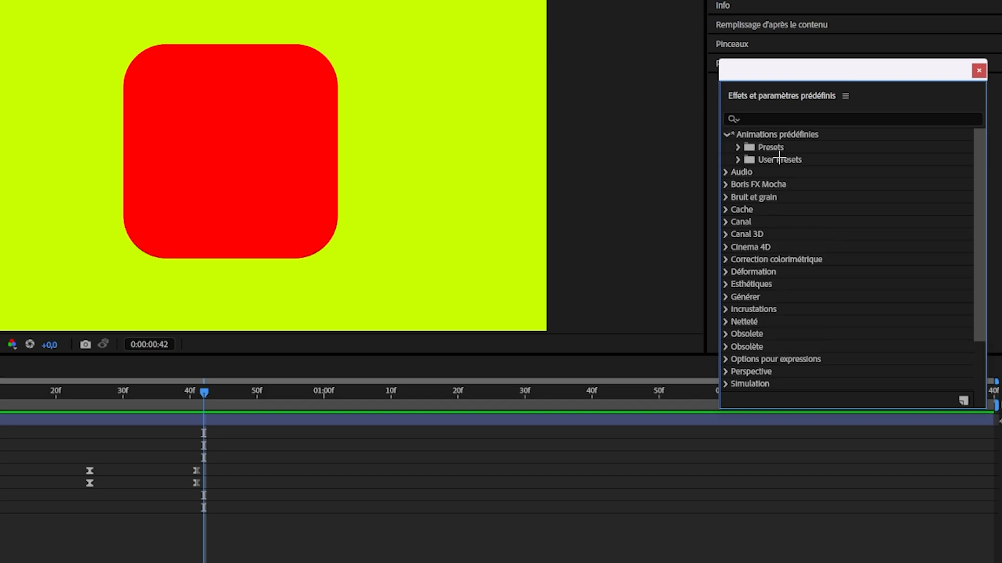
left_click(737, 160)
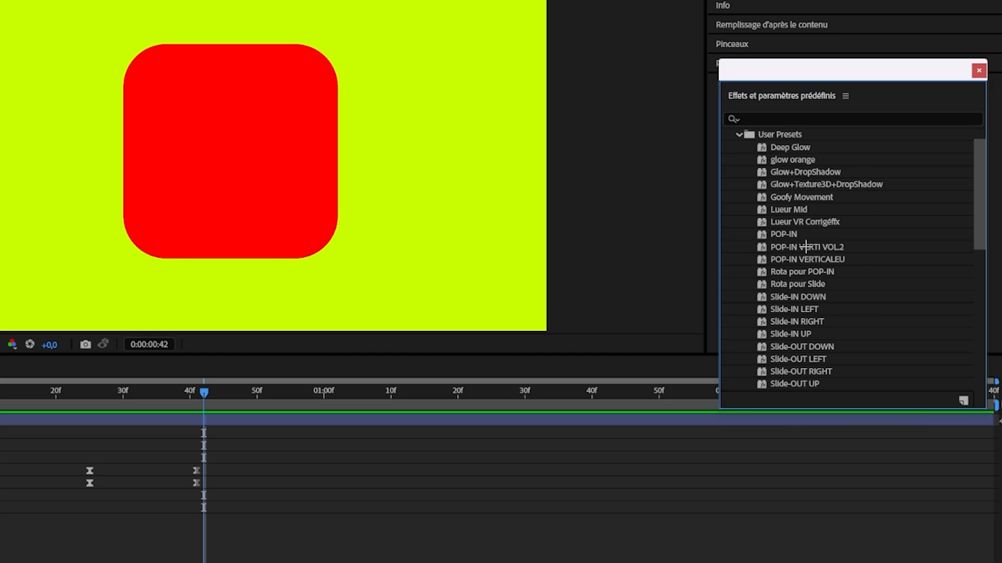
Step: Try the "wow ça brille" user preset on the red square, undo it and scrub through the timeline
scroll(805, 247, "down", 4)
left_click(801, 269)
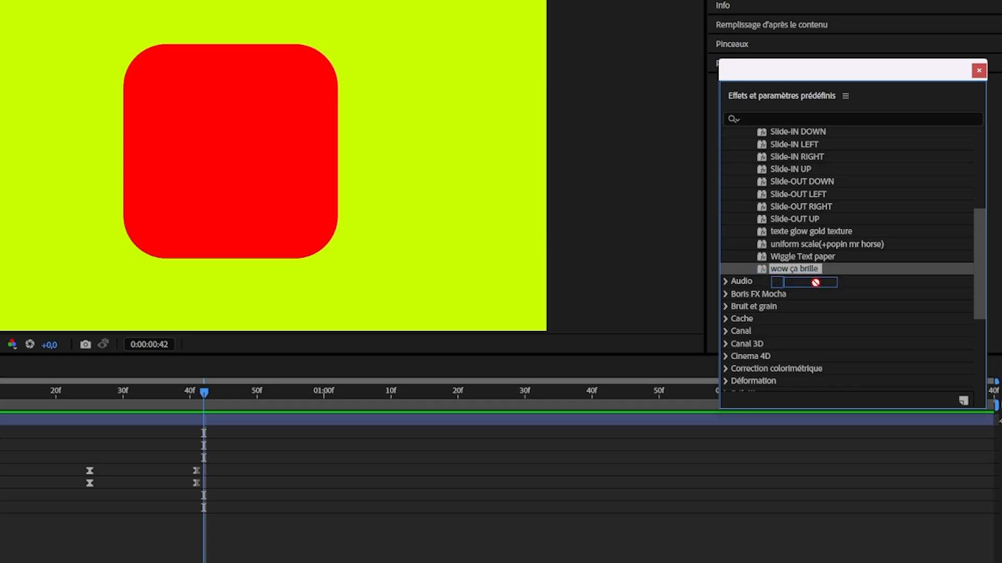
left_click_drag(816, 282, 222, 169)
key("ctrl+z")
key("ctrl+z")
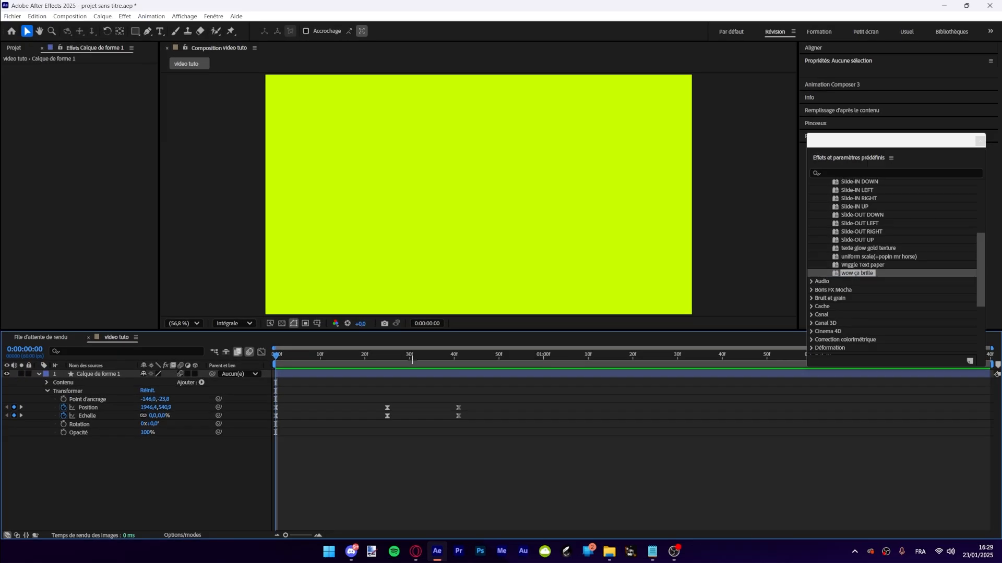
left_click_drag(276, 356, 563, 357)
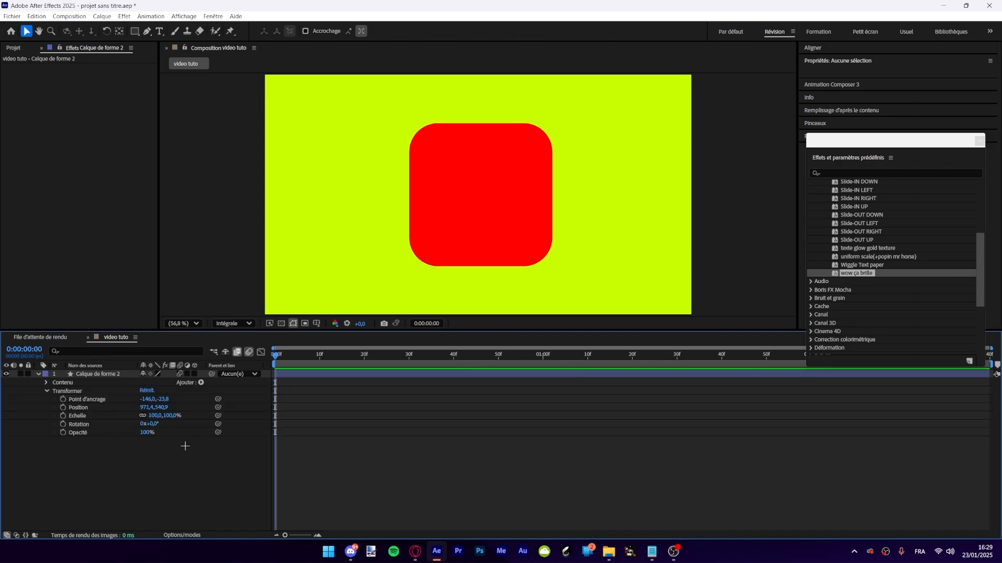
Step: Apply the Slide-IN DOWN user preset to the Calque de forme 2 square at frame 0 and preview it
scroll(875, 182, "up", 2)
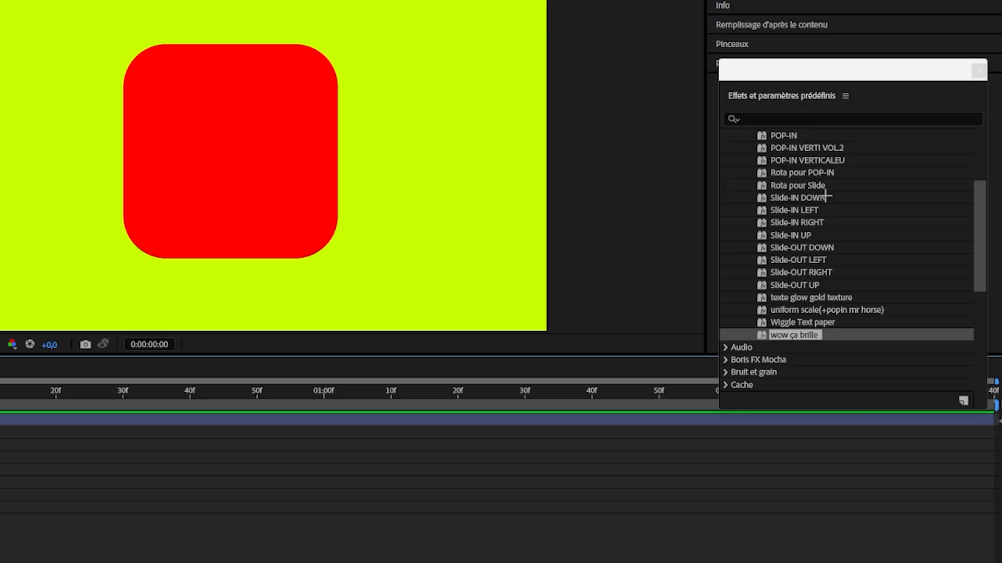
scroll(819, 203, "up", 1)
left_click(819, 290)
scroll(825, 313, "down", 1)
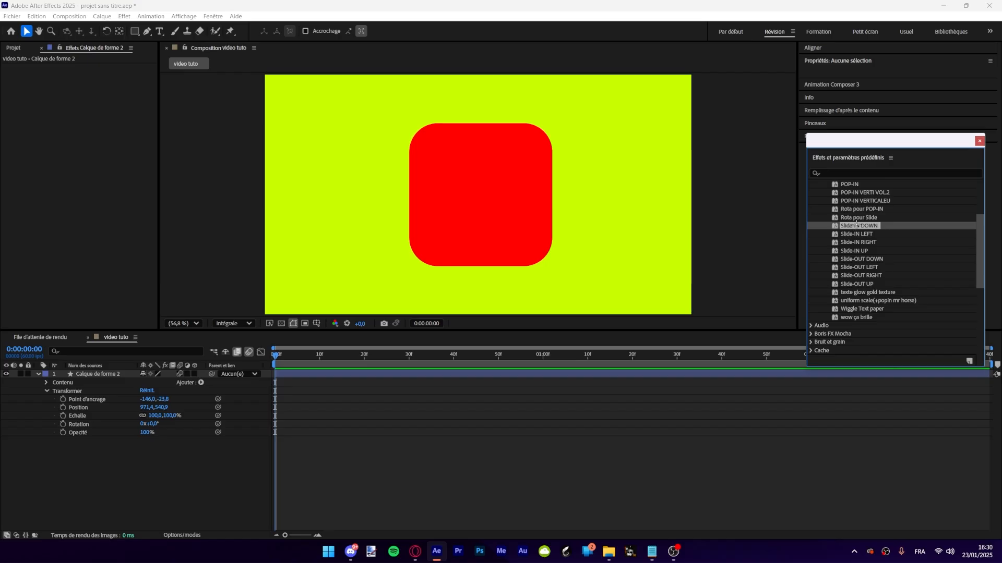
left_click_drag(856, 225, 308, 376)
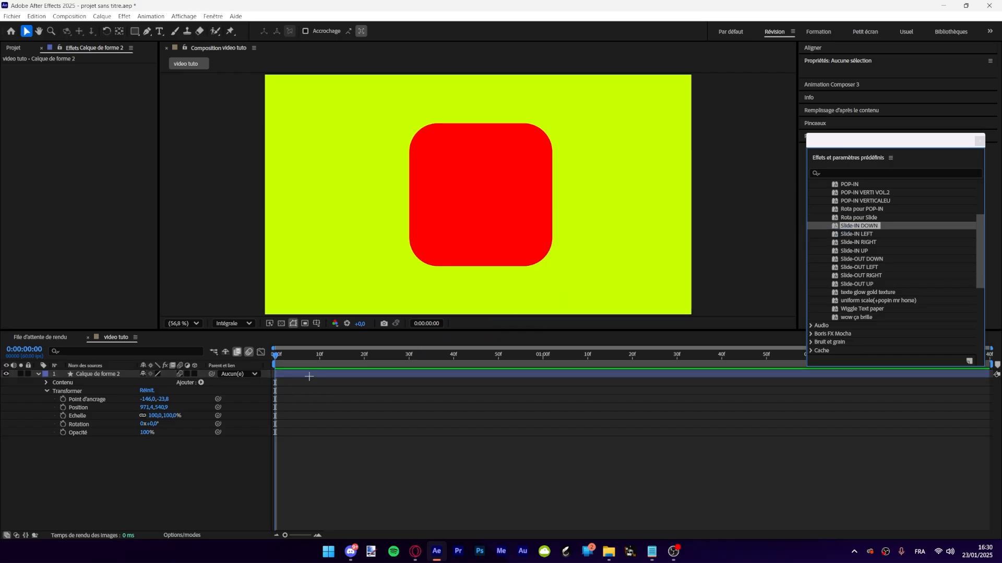
key("space")
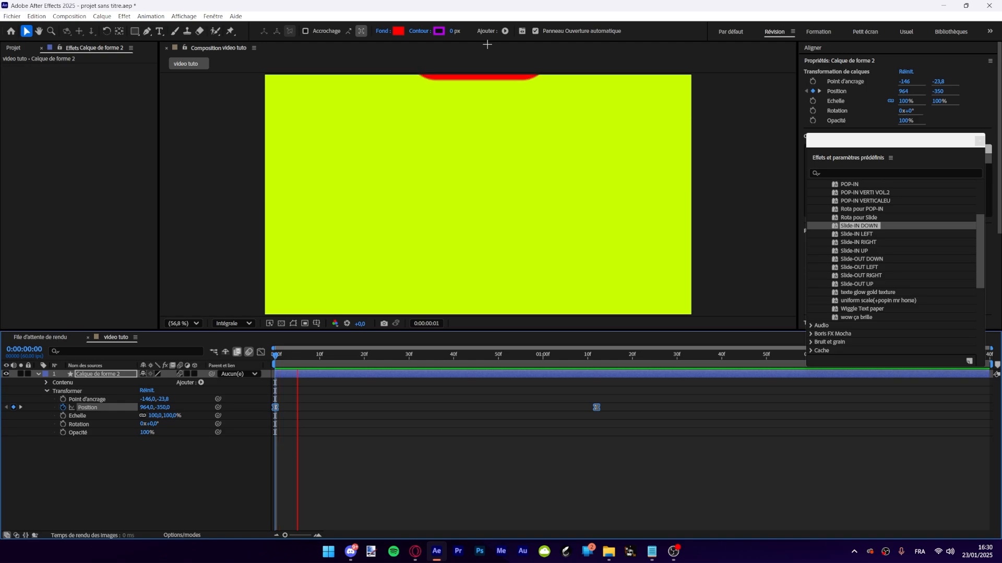
key("space")
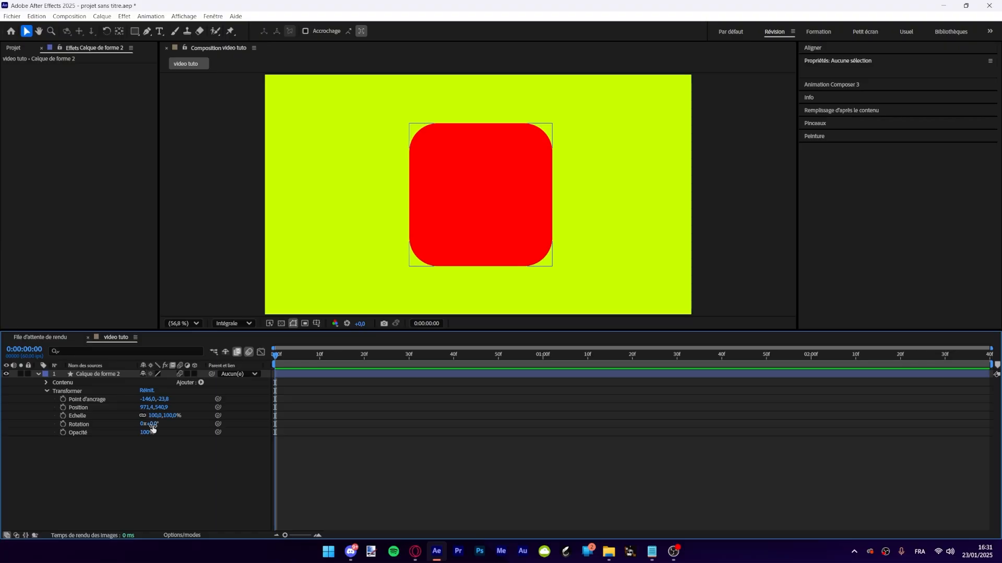
Step: Try out different rotation values on the red square and undo the change
left_click_drag(152, 429, 240, 422)
key("ctrl+z")
left_click(192, 468)
left_click(511, 237)
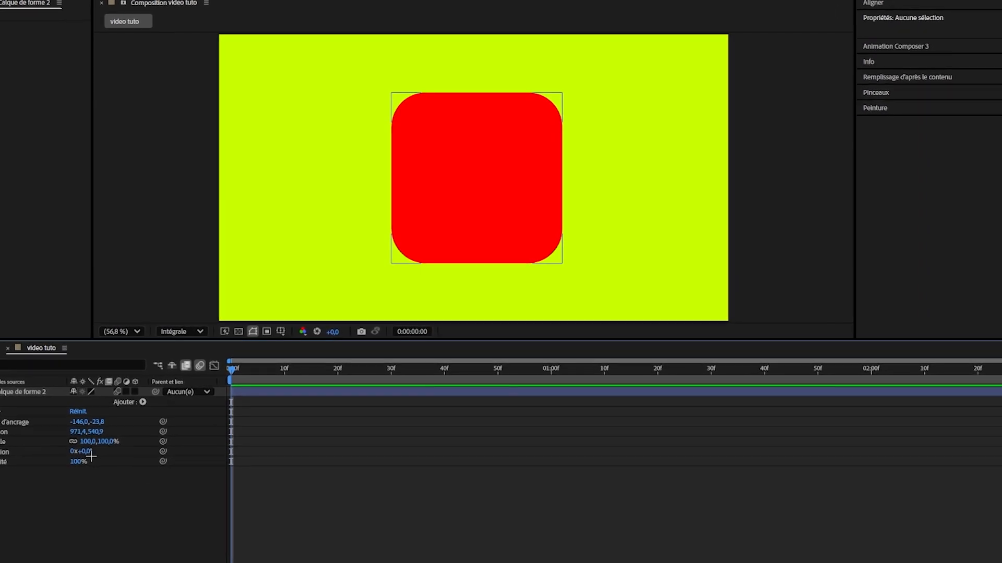
left_click_drag(84, 453, 119, 467)
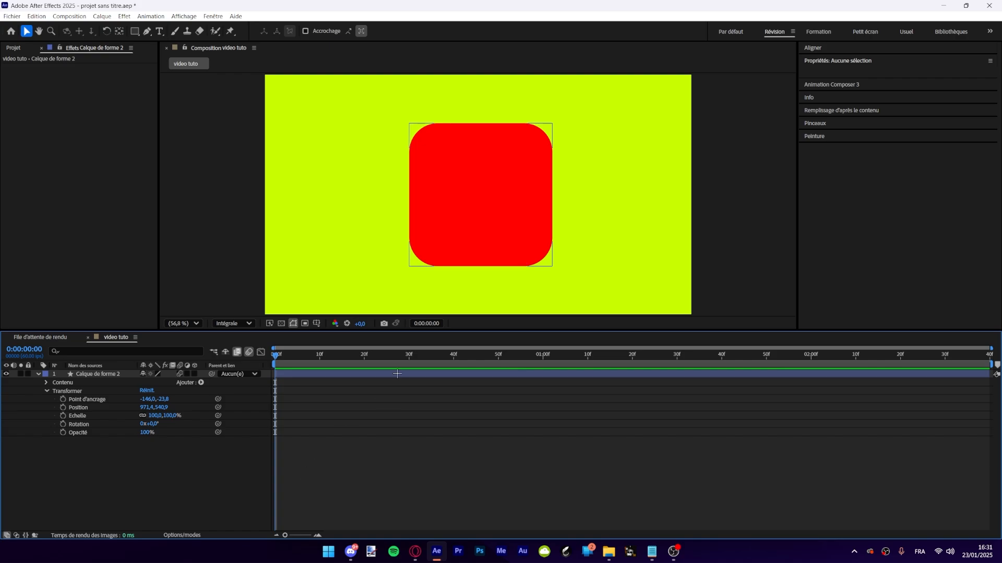
Step: Try moving and resizing the red square with the Selection tool, ending at position 987,2, 542,6 and 100% scale
scroll(473, 189, "down", 1)
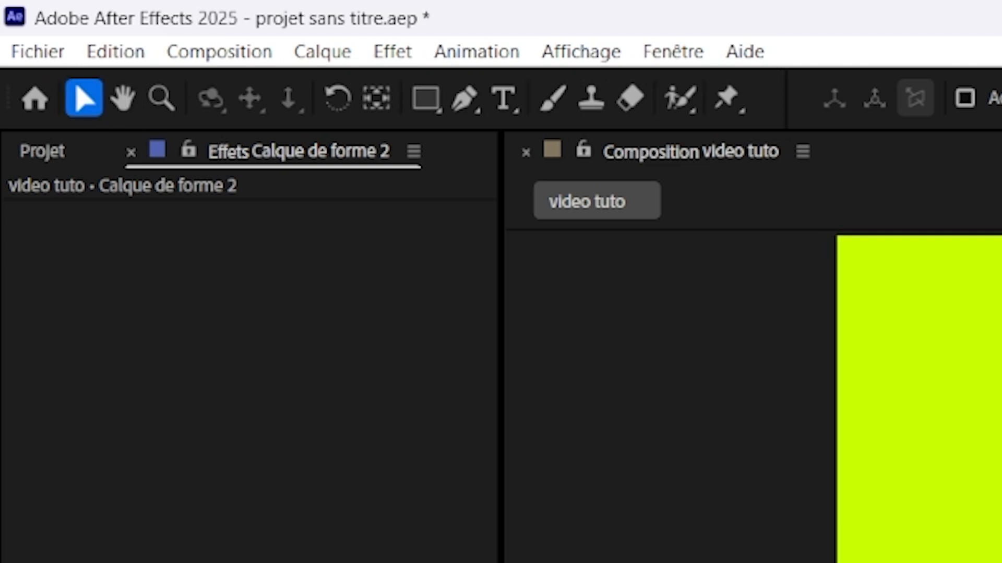
left_click_drag(467, 207, 450, 230)
key("ctrl+z")
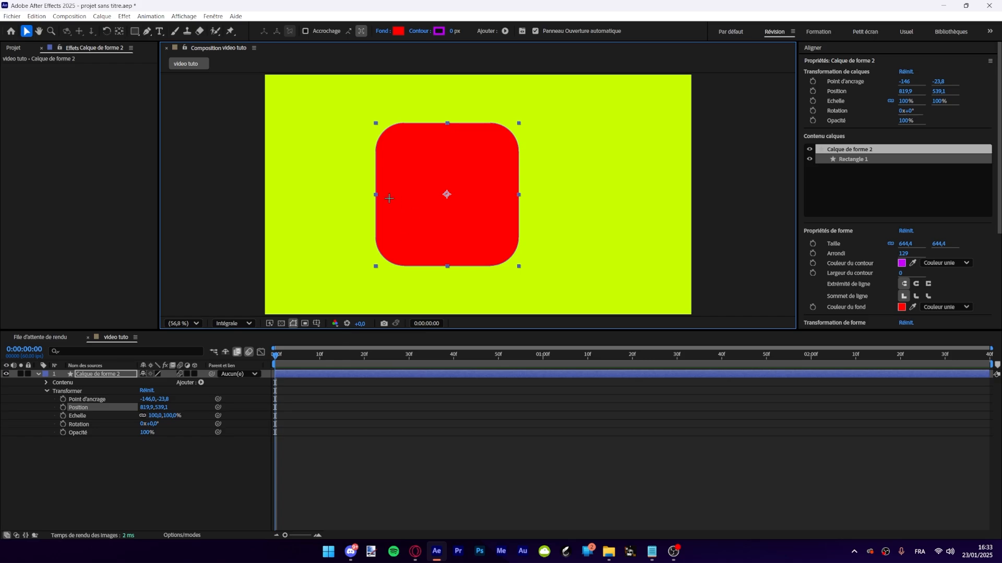
mouse_move(375, 194)
left_mouse_down()
mouse_move(402, 195)
mouse_move(329, 195)
mouse_move(381, 196)
left_mouse_up()
left_click_drag(438, 235, 472, 229)
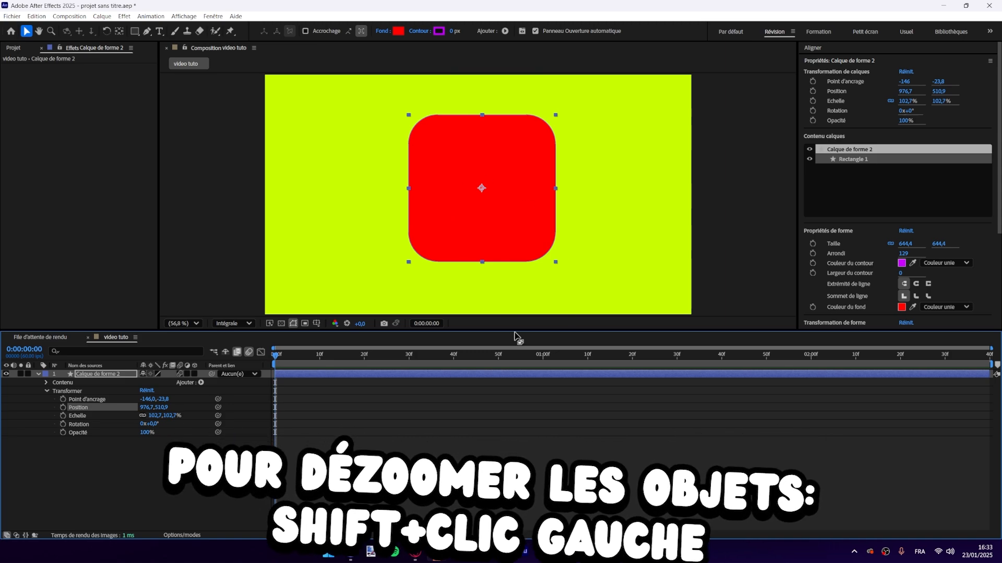
left_click_drag(489, 227, 491, 233)
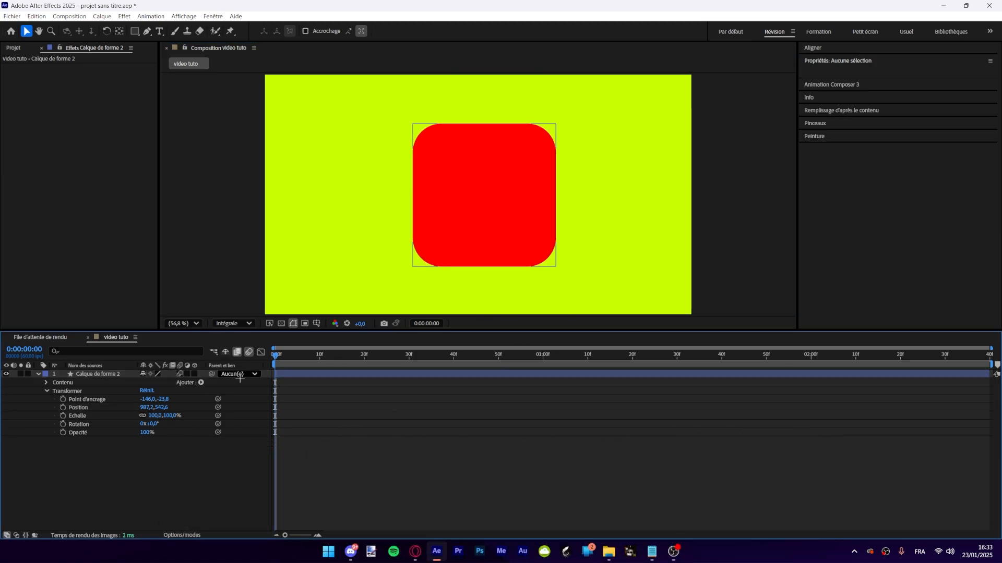
Step: Try the Hand tool and the Zoom tool on the composition view around the red square
left_click(38, 31)
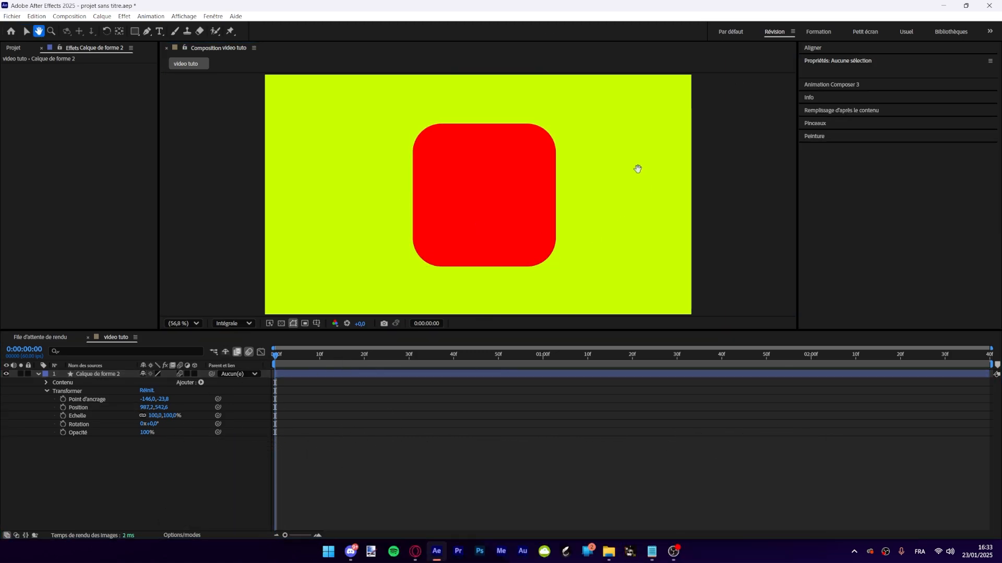
mouse_move(637, 167)
left_mouse_down()
mouse_move(467, 261)
mouse_move(615, 148)
mouse_move(680, 161)
mouse_move(611, 188)
mouse_move(653, 167)
mouse_move(631, 169)
left_mouse_up()
key("z")
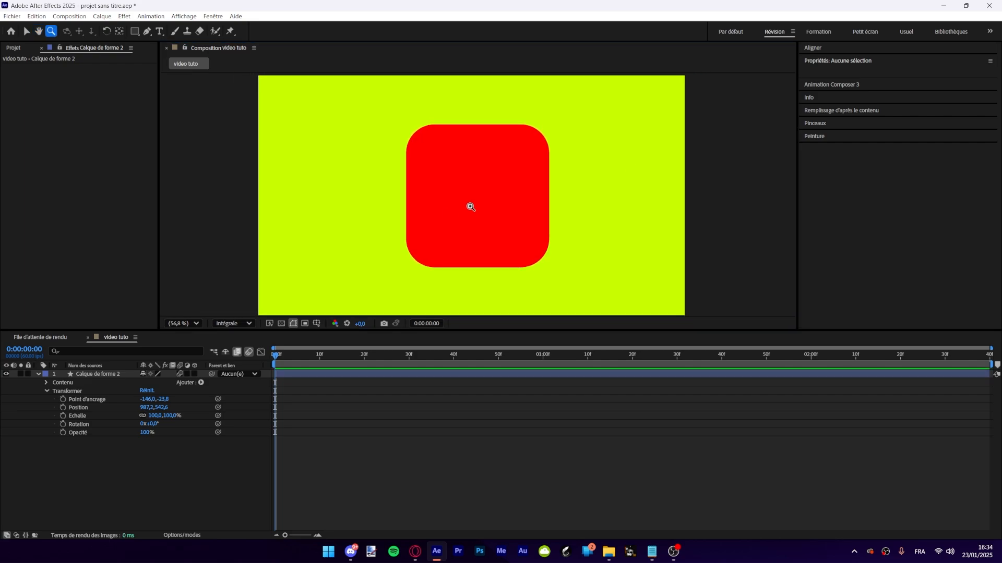
left_click(467, 193)
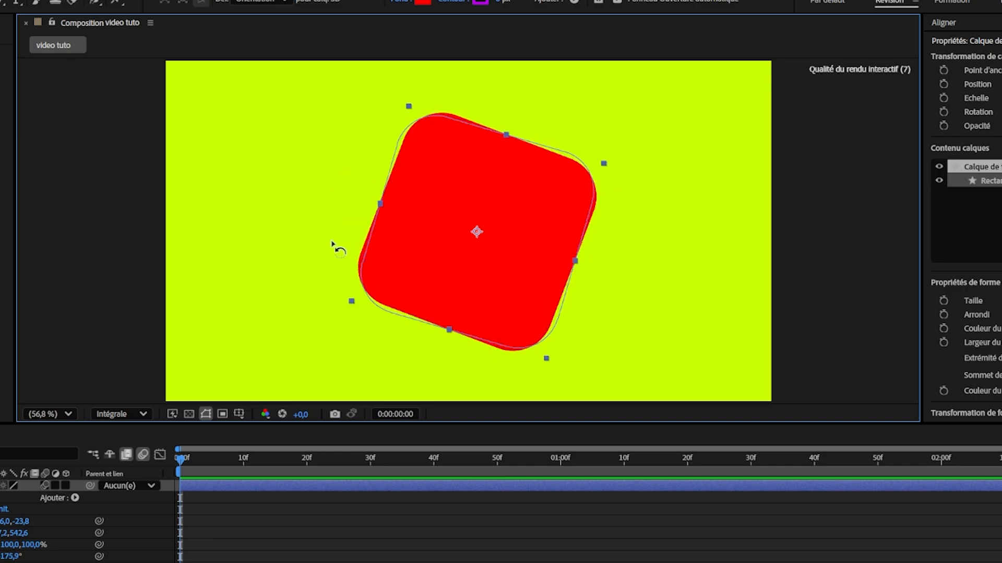
Step: Try rotating the red square with the Rotation tool and moving its anchor point
left_click_drag(378, 162, 471, 226)
left_click_drag(490, 246, 477, 213)
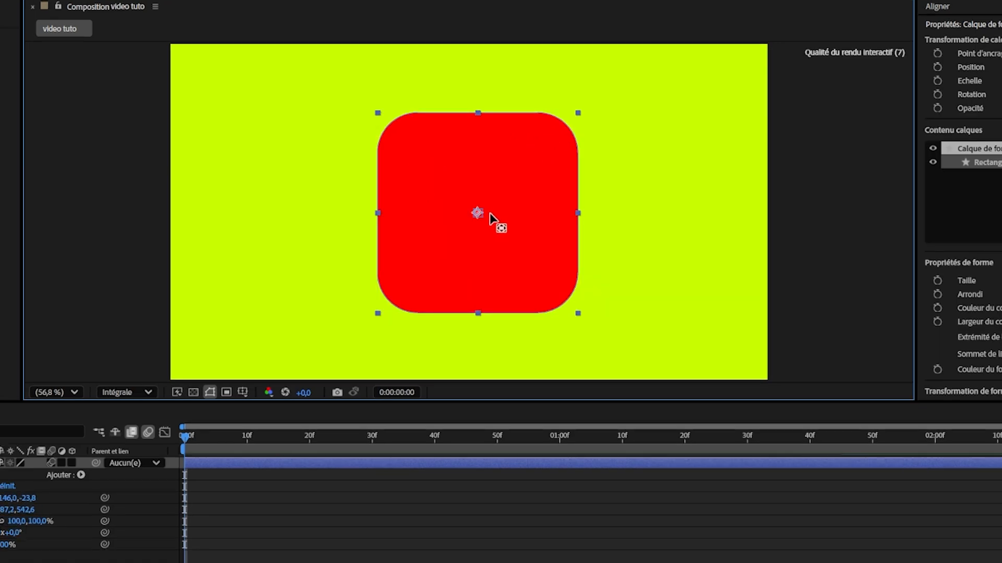
Step: Try the shape tools and the Pen tool on the Calque de forme 2 layer, adding an ellipse, a polygon, a star and a freeform shape
left_click(174, 10)
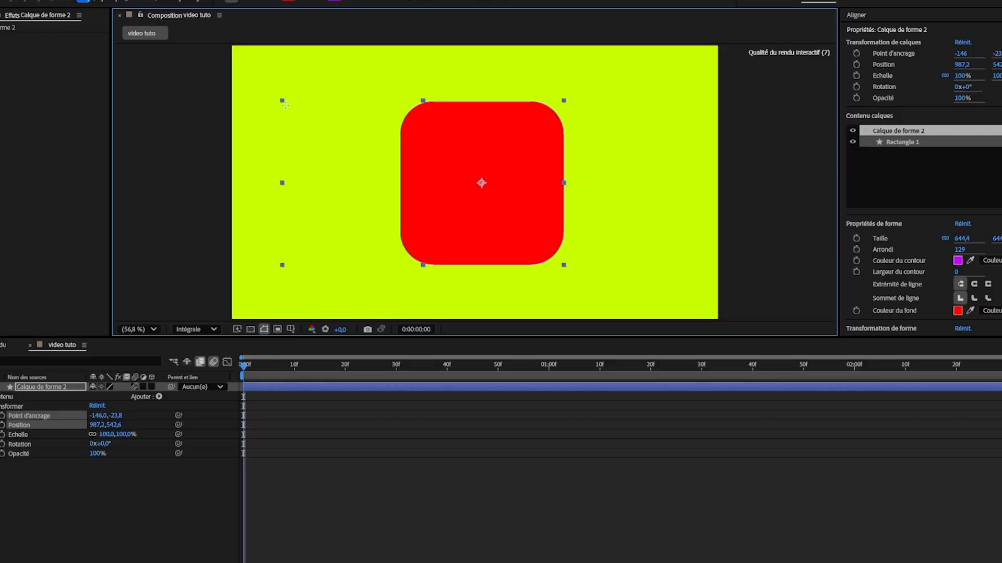
left_click_drag(402, 131, 498, 220)
key("q")
mouse_move(594, 118)
left_mouse_down()
mouse_move(655, 206)
mouse_move(610, 154)
mouse_move(620, 126)
left_mouse_up()
mouse_move(291, 224)
left_mouse_down()
mouse_move(385, 232)
mouse_move(395, 280)
left_mouse_up()
left_click(248, 13)
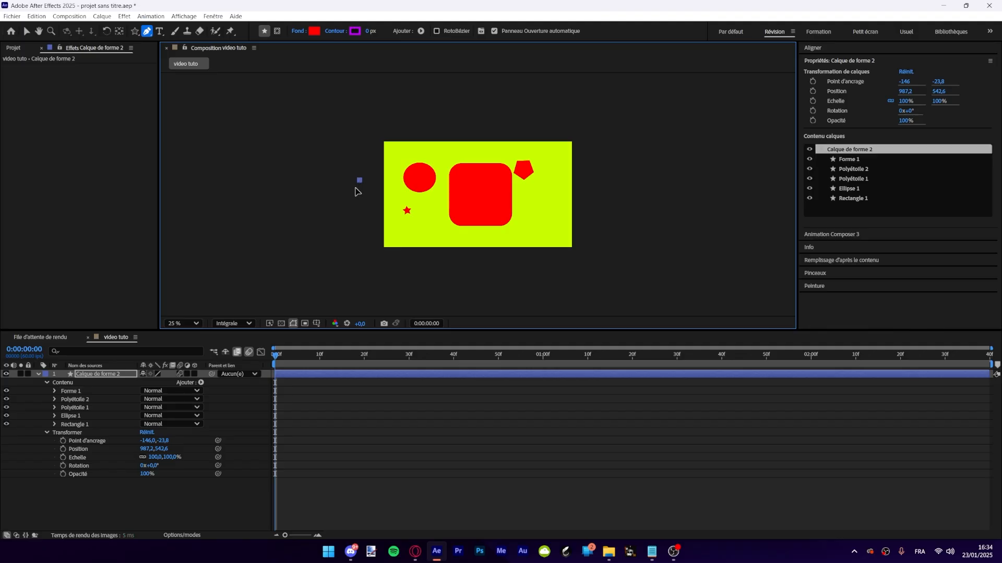
left_click_drag(357, 181, 342, 231)
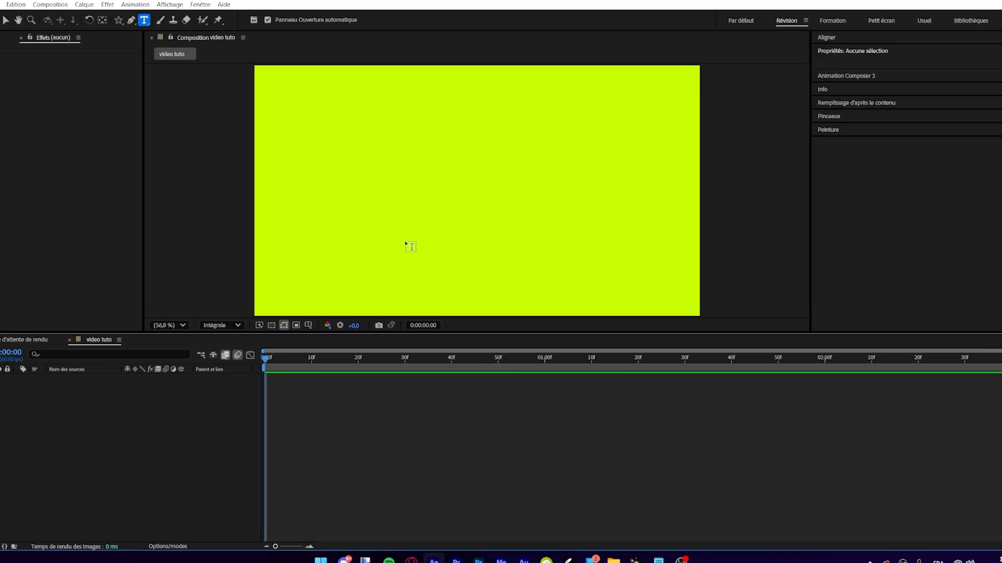
Step: Add the text "Bonjour" to the composition, enlarge it to 317% and move it to the centre
left_click(411, 191)
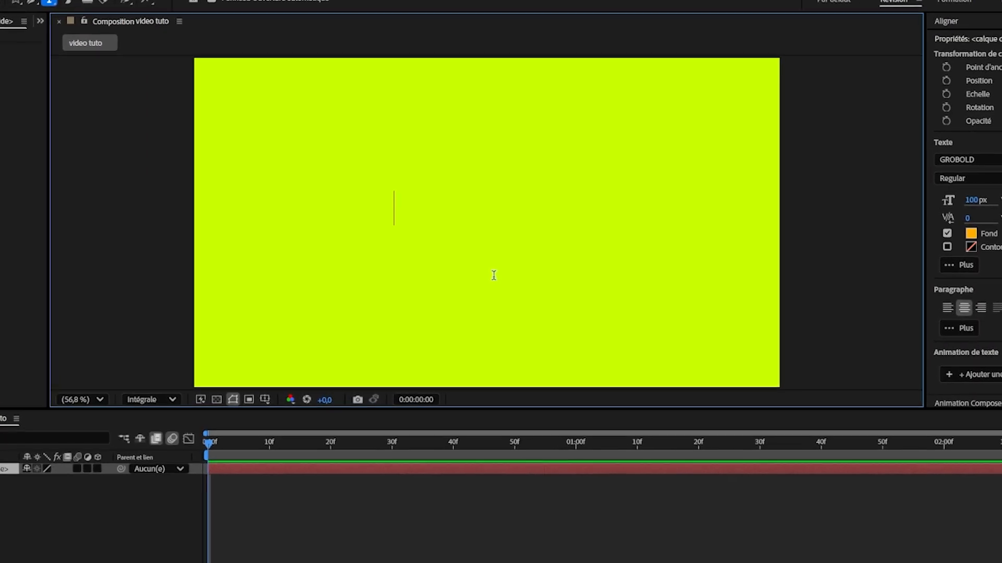
type("Bonjour")
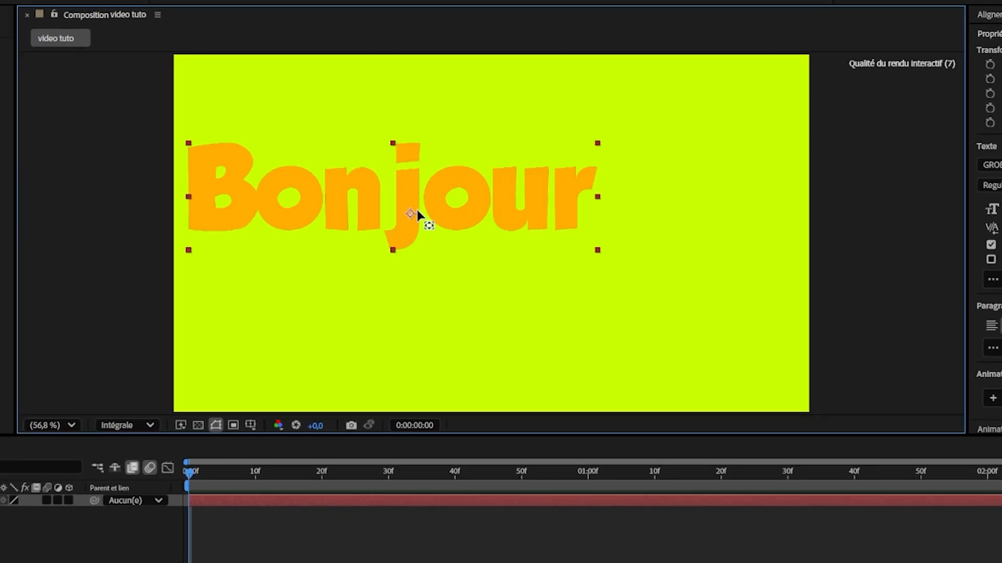
left_click_drag(458, 197, 560, 235)
left_click(697, 525)
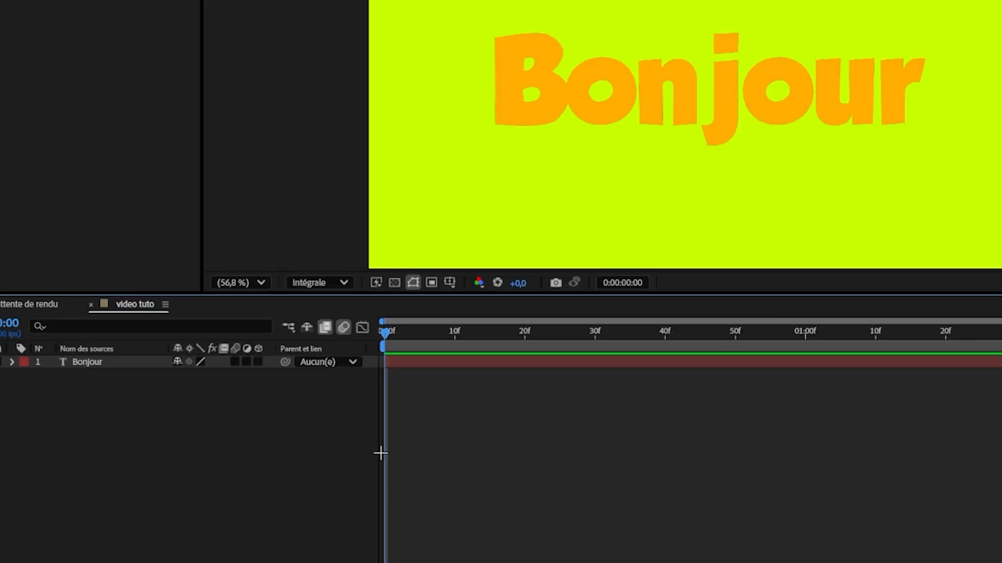
Step: Create a full-size solid layer in dark grey, trying a muted red in the colour picker
right_click(274, 435)
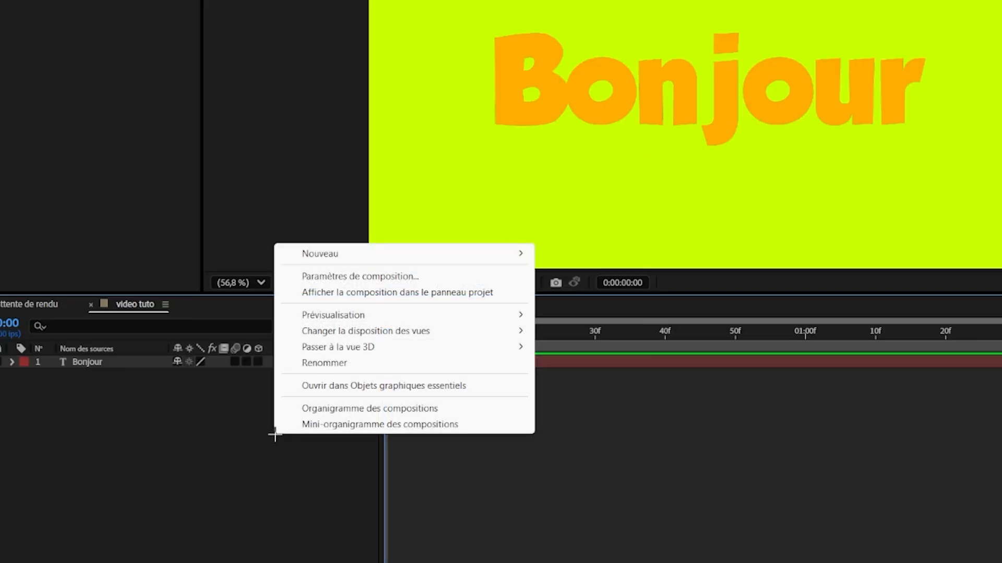
mouse_move(319, 252)
left_click(625, 291)
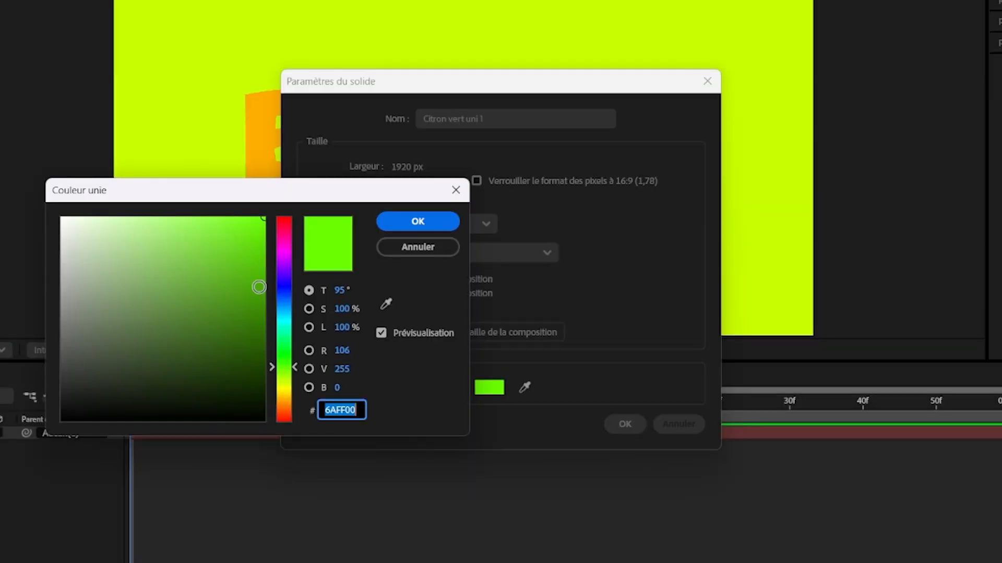
left_click(237, 281)
left_click_drag(287, 239, 277, 186)
mouse_move(207, 280)
left_mouse_down()
mouse_move(116, 236)
mouse_move(188, 290)
left_mouse_up()
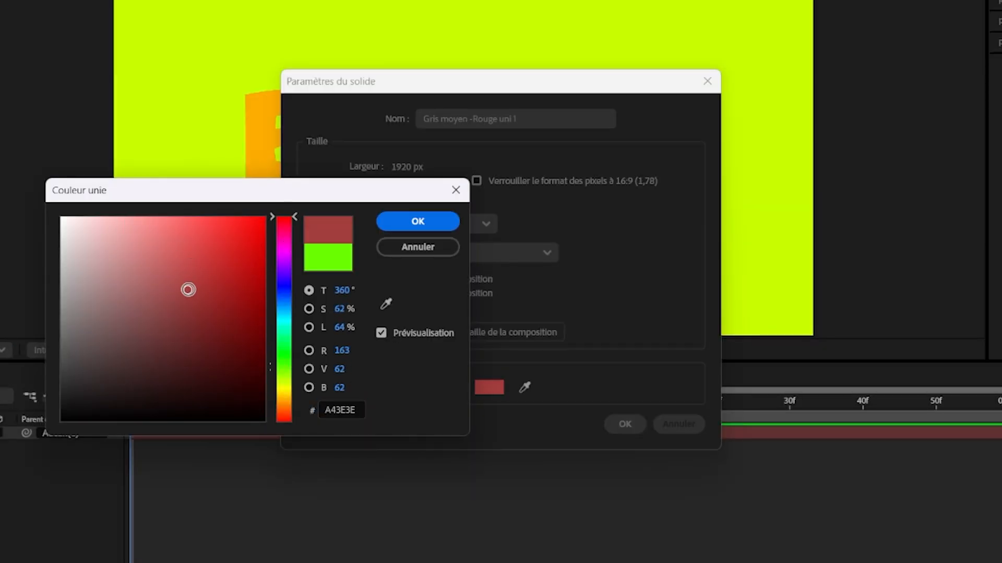
left_click(418, 221)
left_click(625, 424)
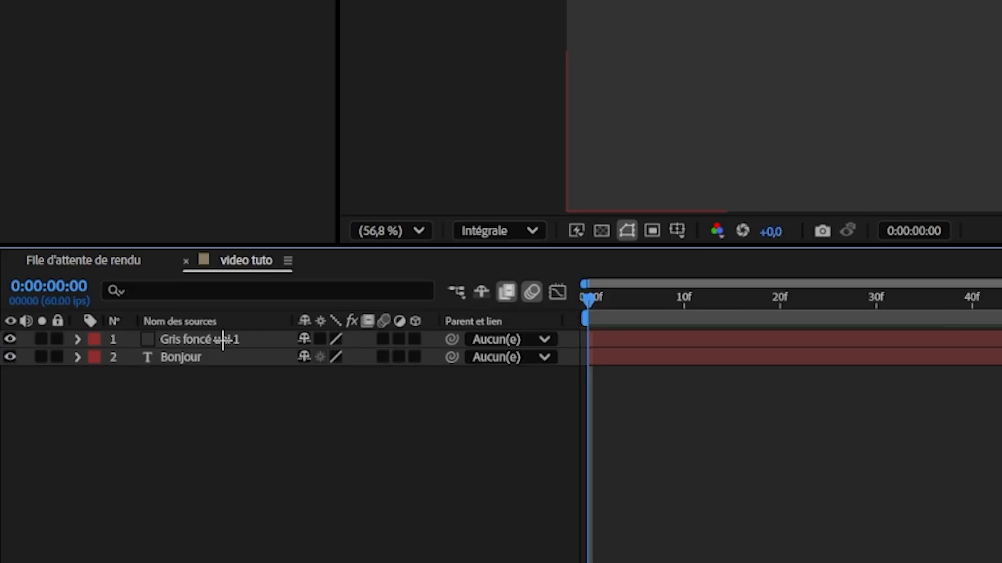
Step: Place the dark grey solid beneath the Bonjour layer and centre the text at position 962,4, 540
left_click_drag(223, 340, 220, 366)
left_click(184, 396)
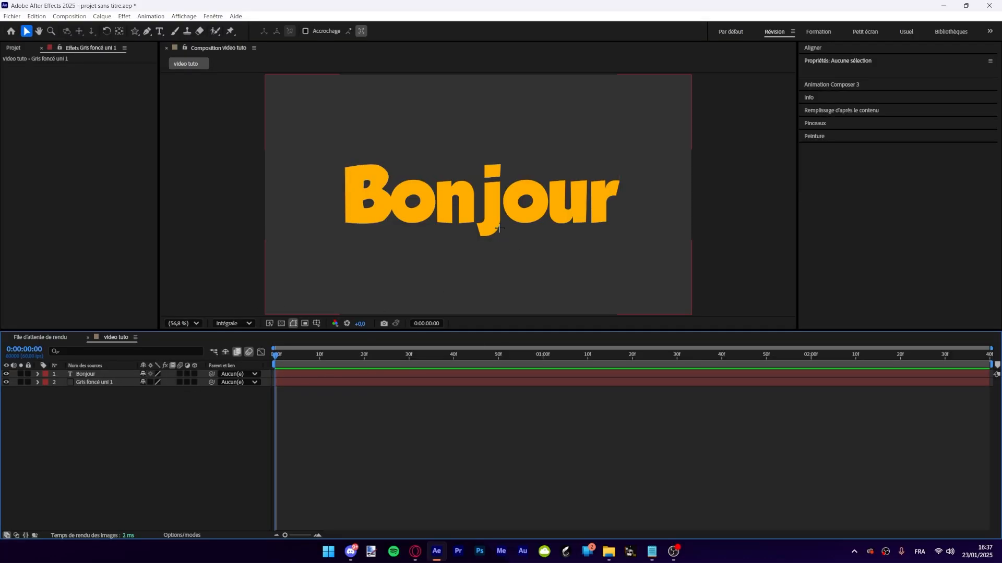
mouse_move(499, 228)
left_mouse_down()
mouse_move(479, 218)
mouse_move(496, 221)
left_mouse_up()
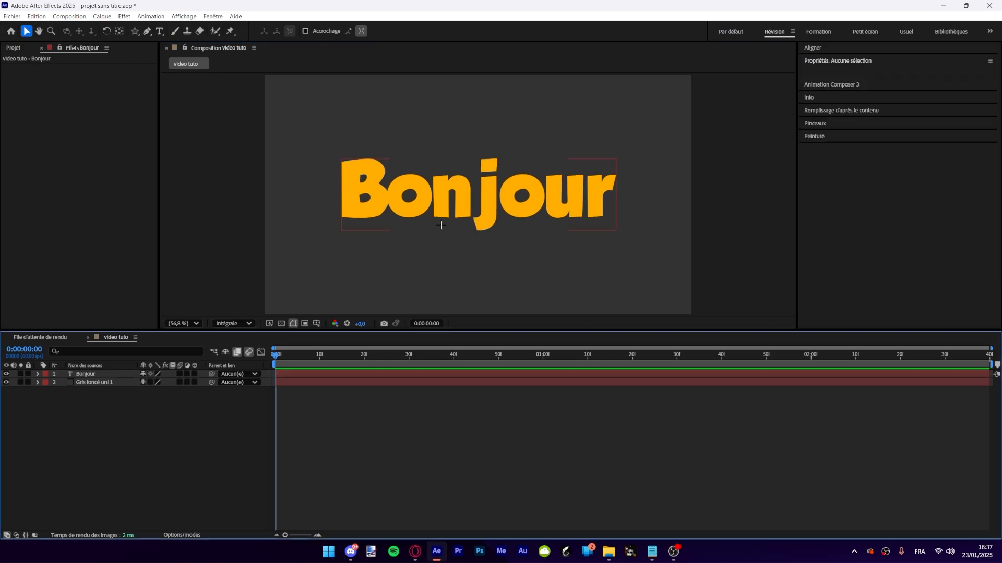
Step: Browse the available fonts for the Bonjour text and set its fill colour to CF9B2A
left_click(445, 195)
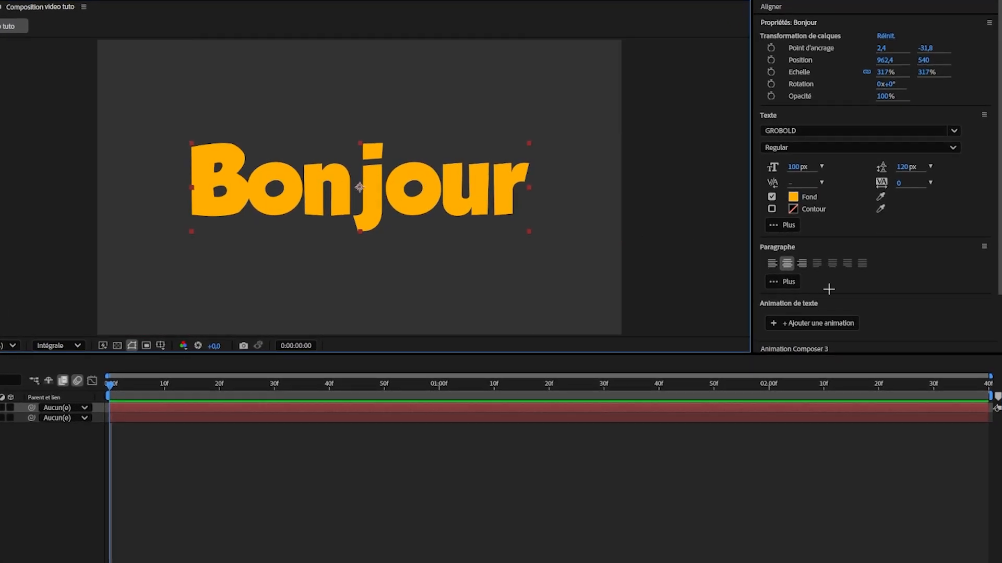
left_click(798, 130)
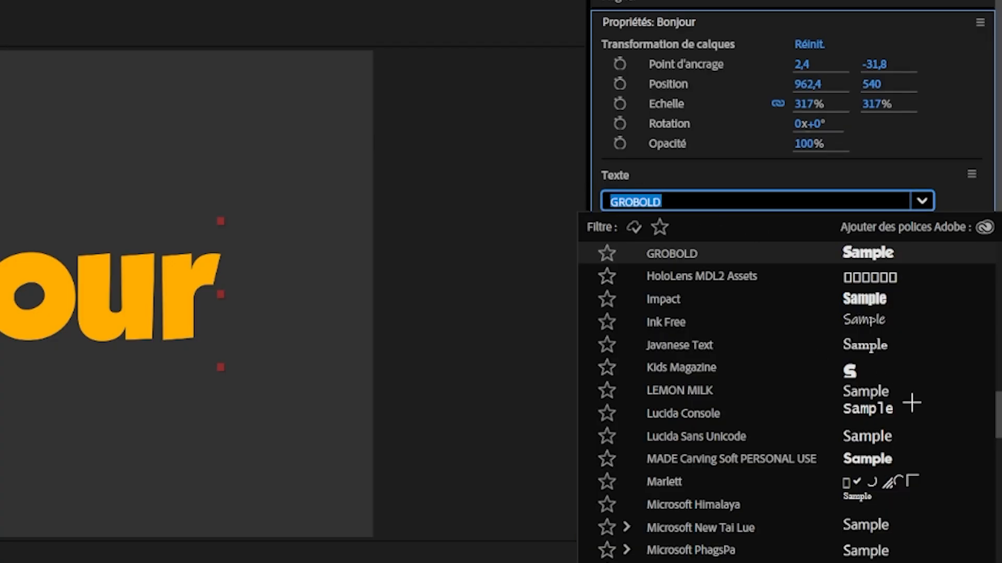
scroll(994, 370, "down", 1)
scroll(993, 373, "up", 10)
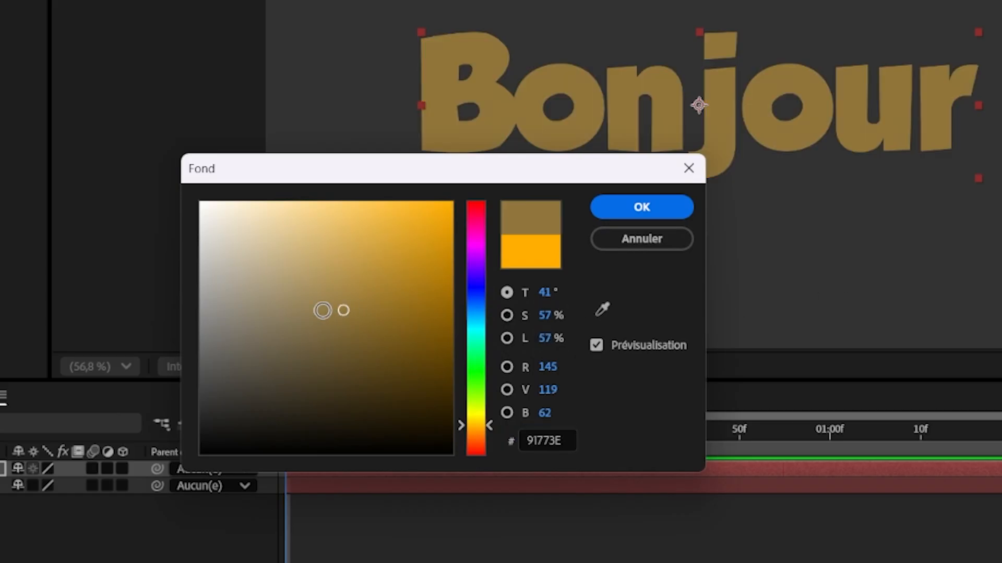
left_click_drag(323, 310, 140, 139)
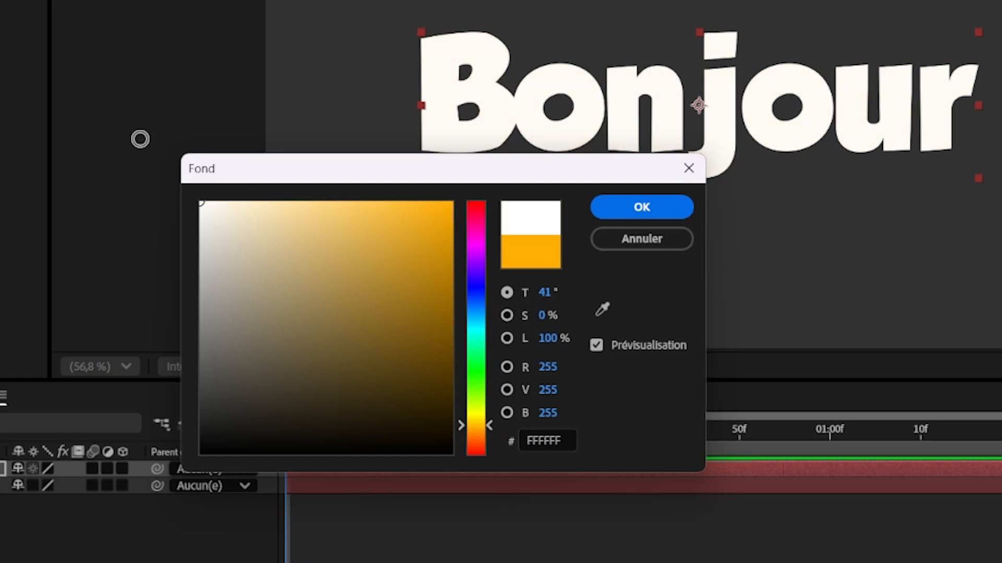
left_click(645, 209)
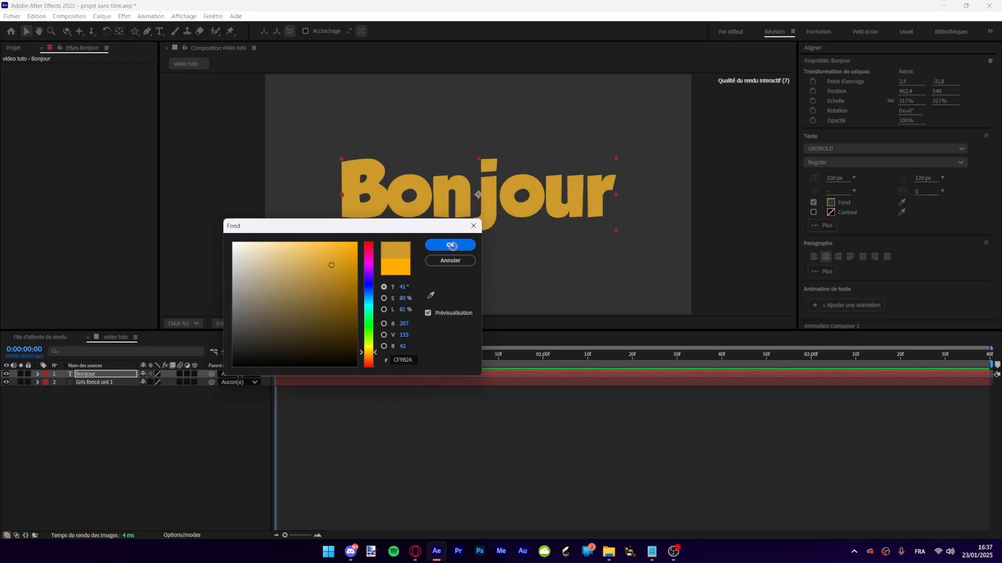
Step: Give the Bonjour text a black 5 px outline with rounded joins, placed behind the fill
left_click(813, 212)
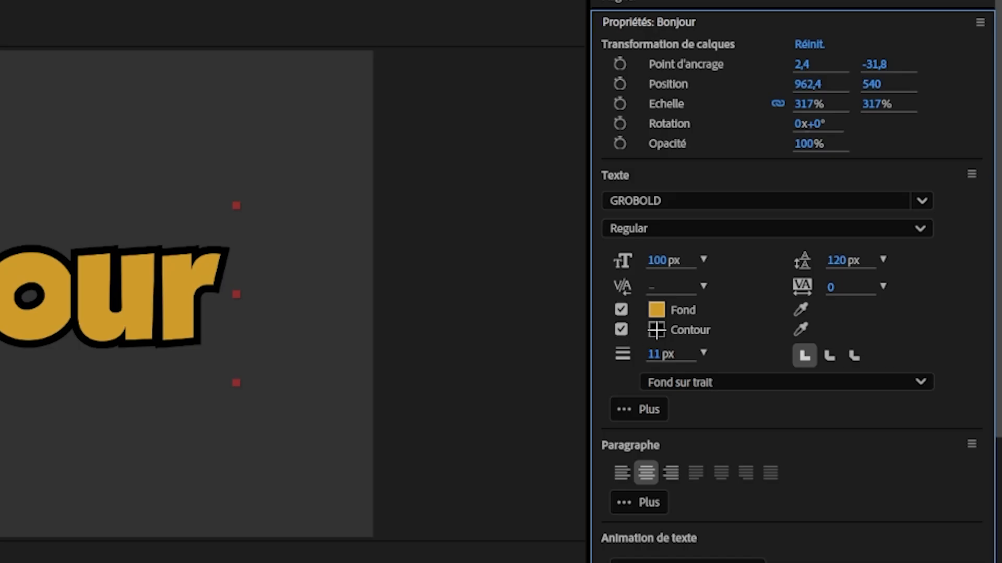
left_click(656, 329)
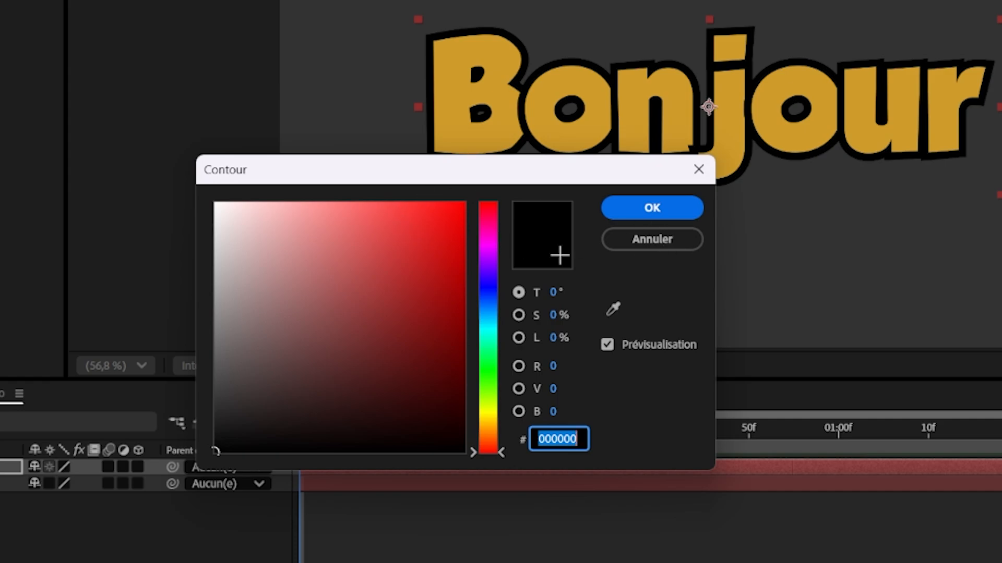
left_click(659, 239)
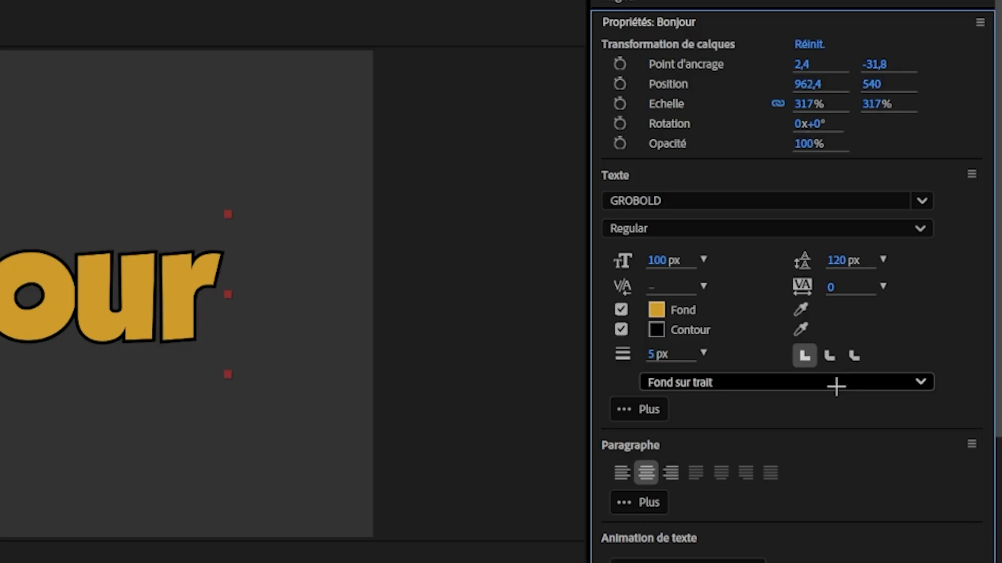
left_click(915, 225)
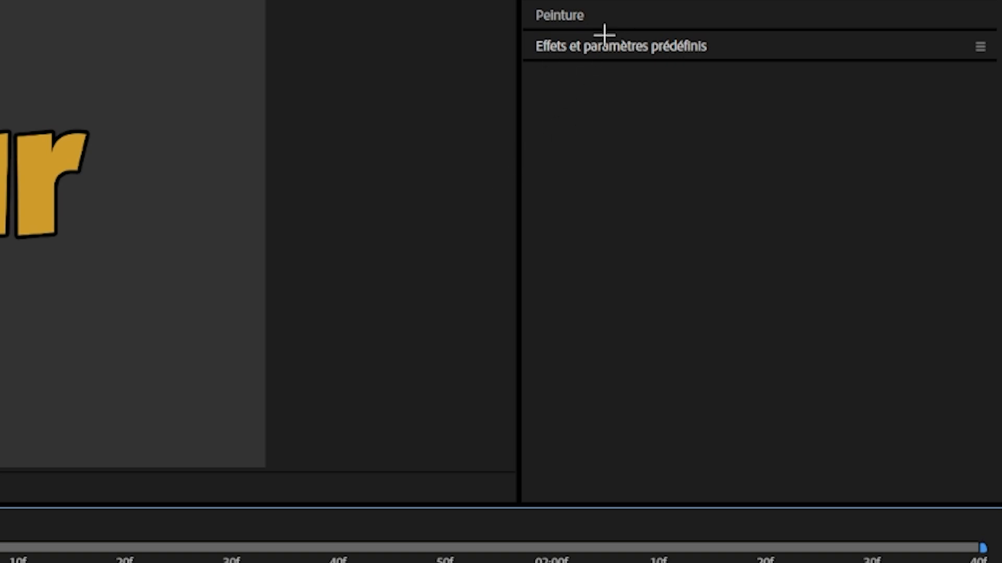
Step: Search the effects for "ombre por" and apply Ombre portée to the Bonjour text
left_click(750, 45)
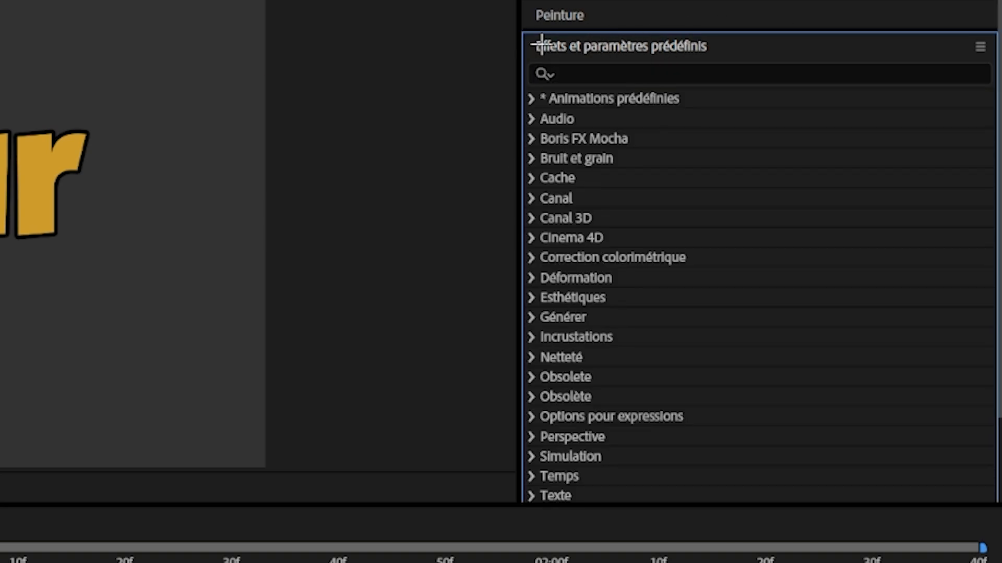
left_click(650, 72)
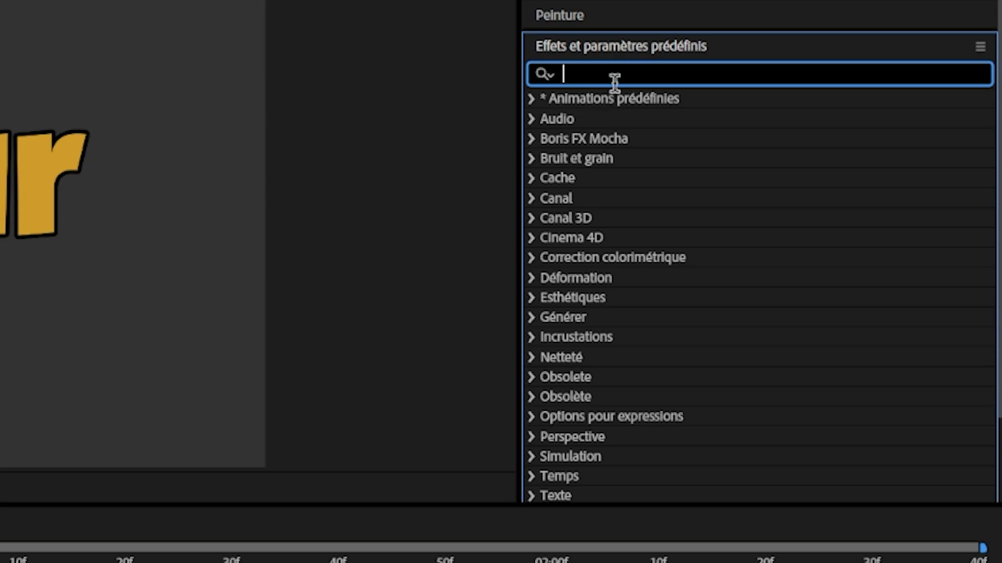
type("ombre por")
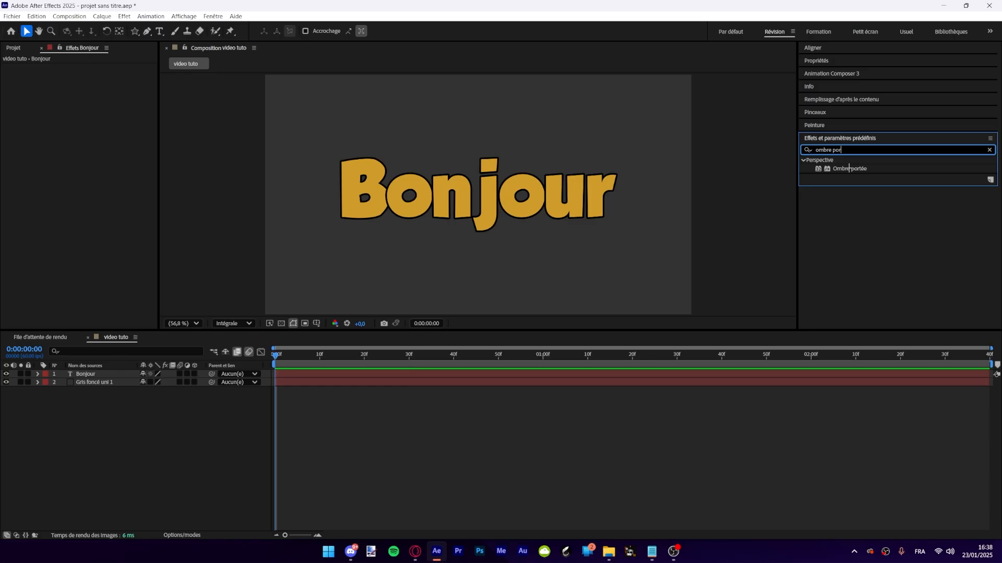
left_click_drag(849, 168, 589, 224)
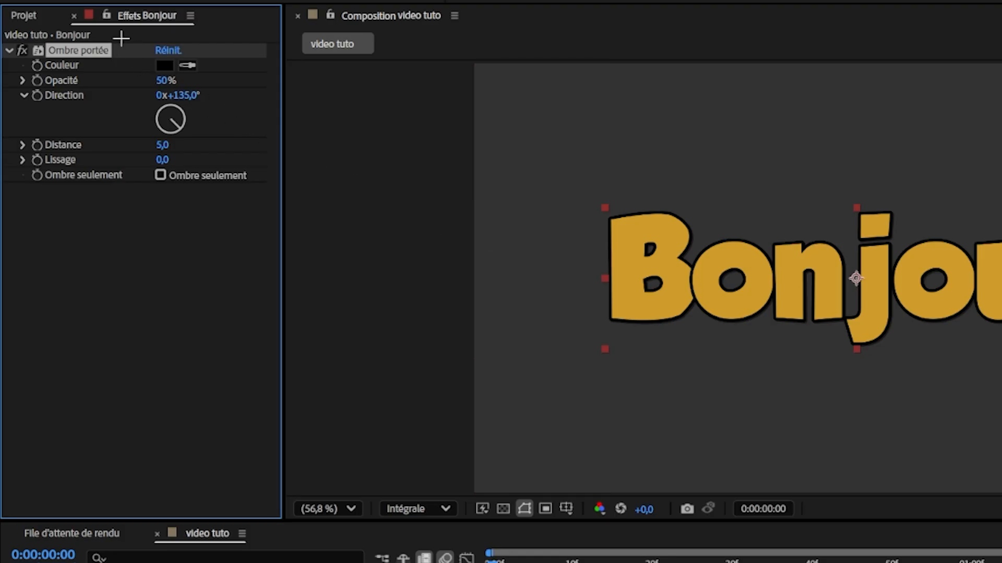
Step: Keep the Ombre portée colour black and set its opacity to 100 %
left_click(143, 99)
left_click(73, 49)
left_click(165, 65)
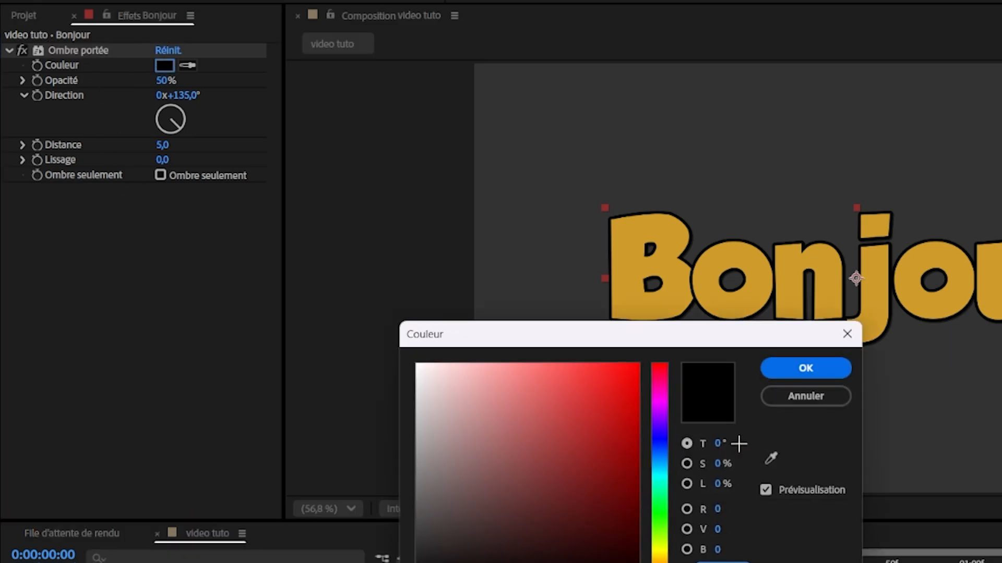
left_click(806, 368)
left_click(164, 81)
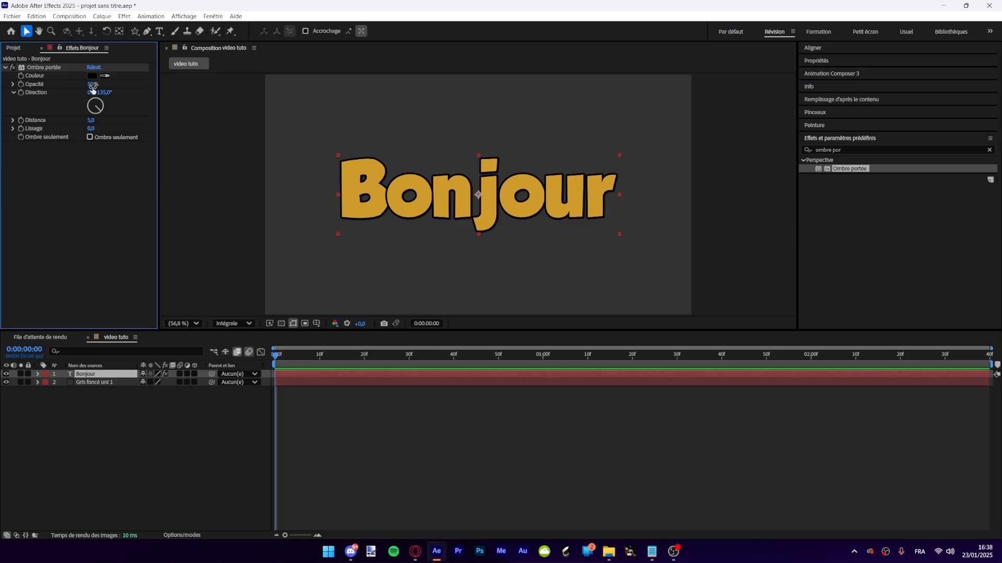
type("100")
key("Return")
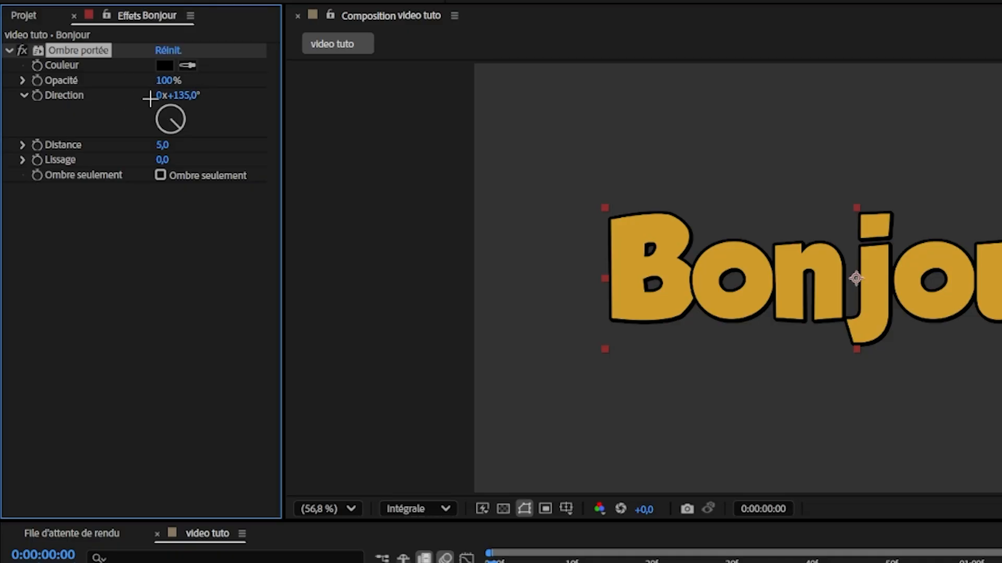
Step: Set the Ombre portée distance to 28 and turn its direction to about 174° so the shadow falls almost straight down
left_click_drag(162, 145, 182, 146)
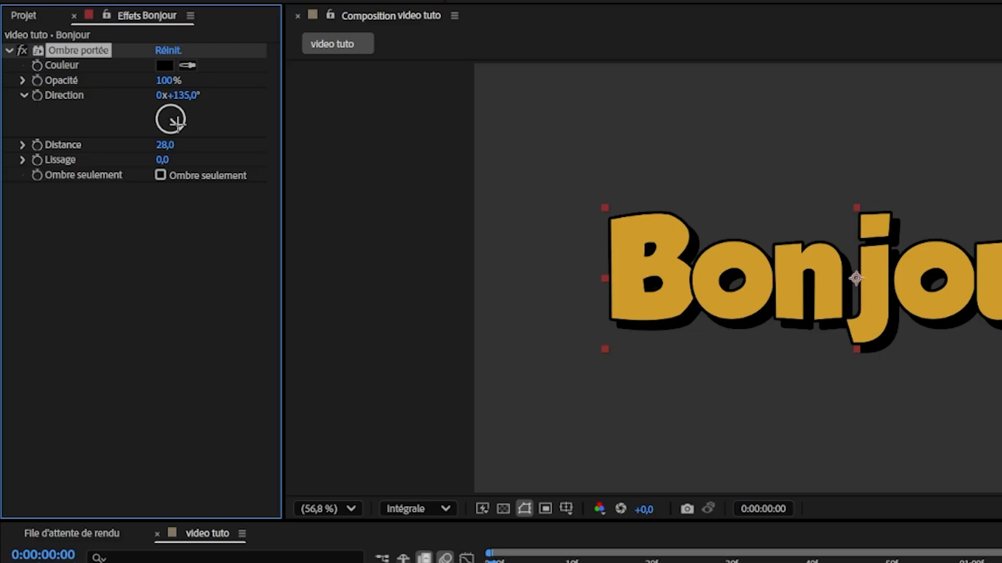
left_click_drag(175, 124, 171, 144)
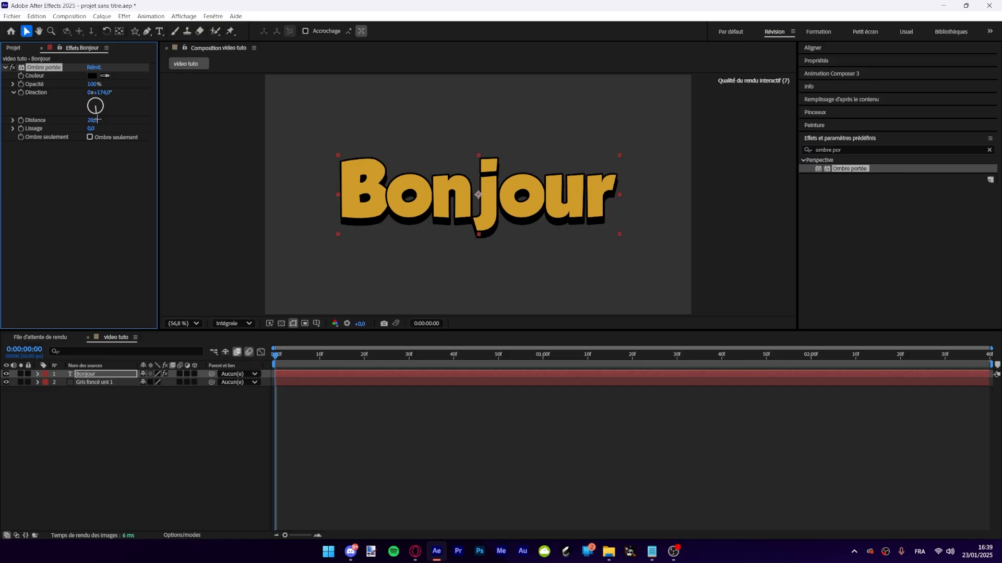
left_click(442, 480)
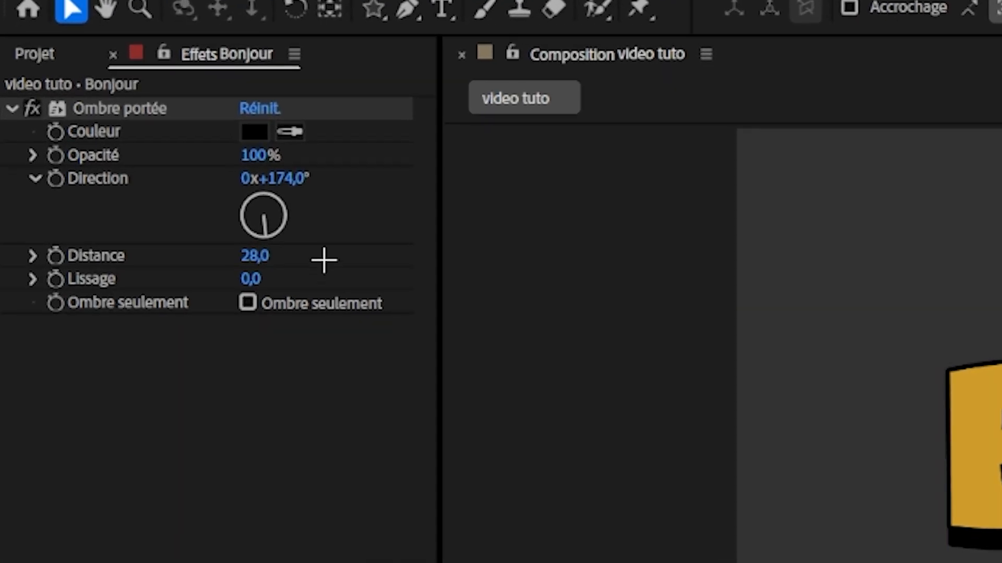
Step: Try a softer Ombre portée with direction 152°, smoothing 98 and opacity 66 %, and try a red shadow colour
left_click_drag(268, 230, 274, 234)
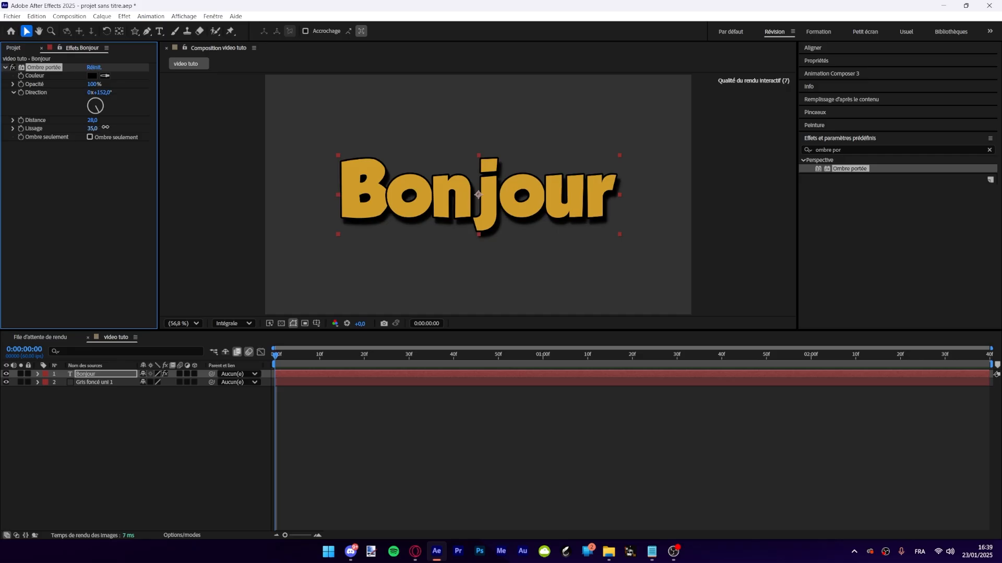
left_click(475, 292)
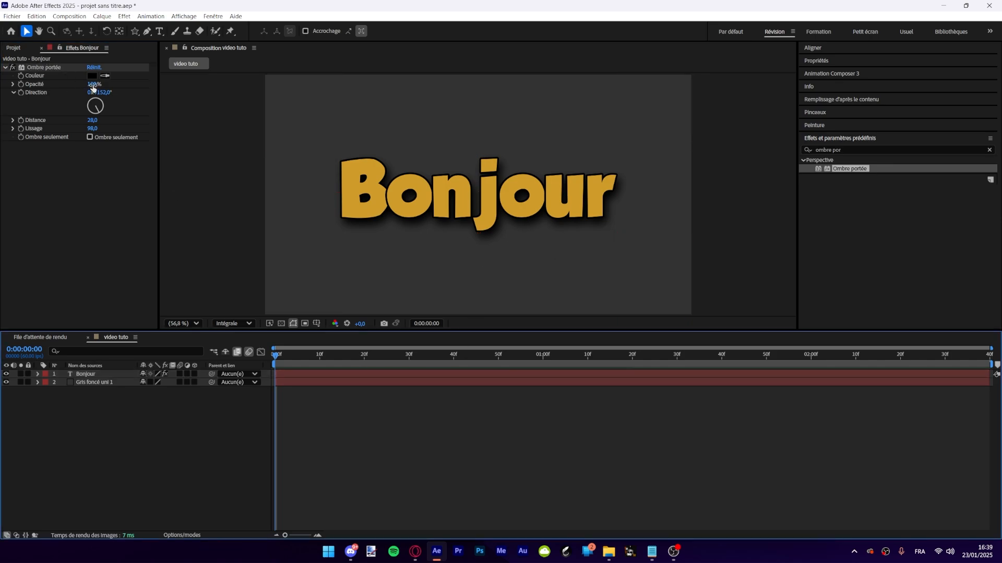
left_click_drag(93, 85, 62, 91)
left_click(92, 77)
left_click(339, 262)
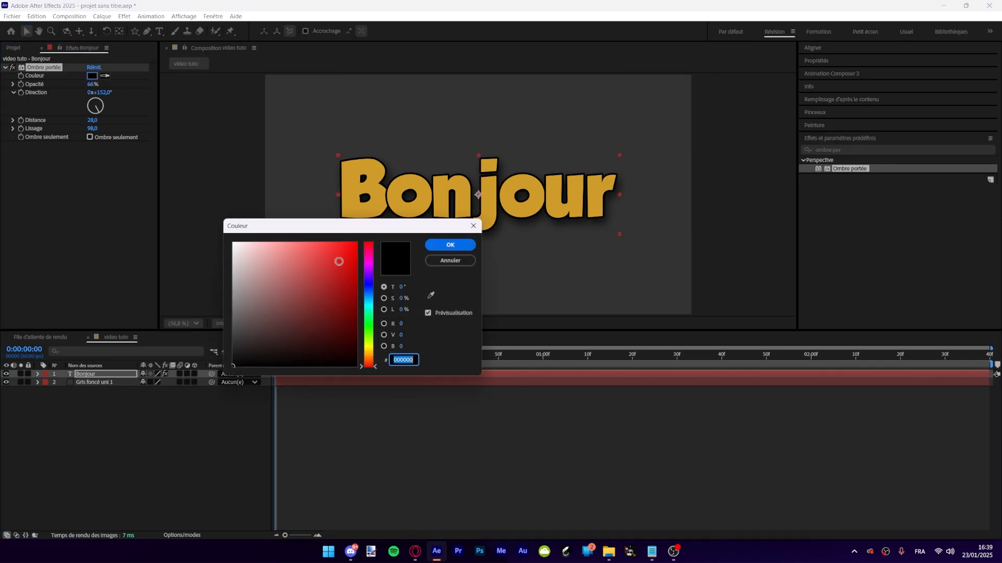
left_click(454, 242)
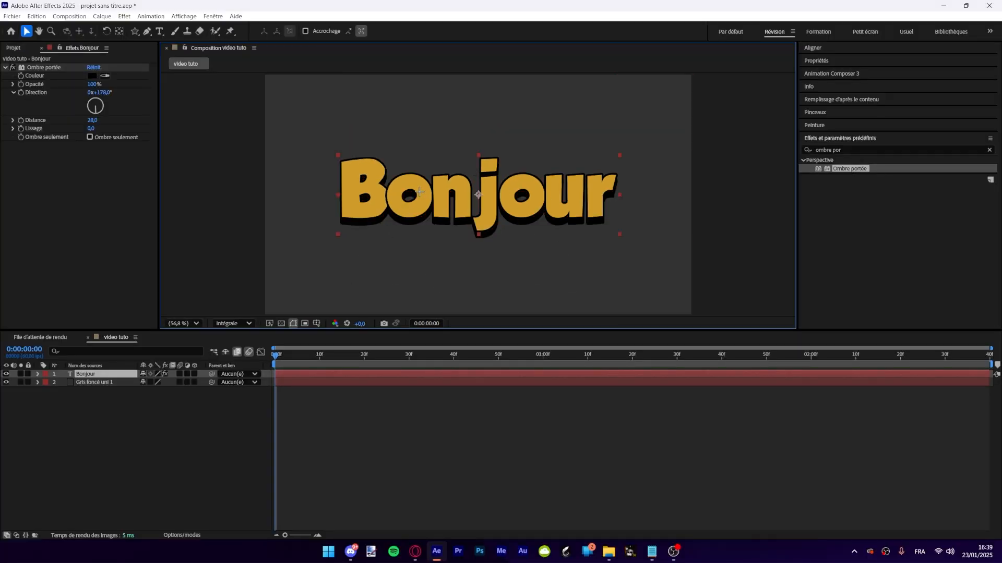
Step: Search the effects for "lueur diffu" and apply Lueur diffuse to the Bonjour text
left_click(525, 409)
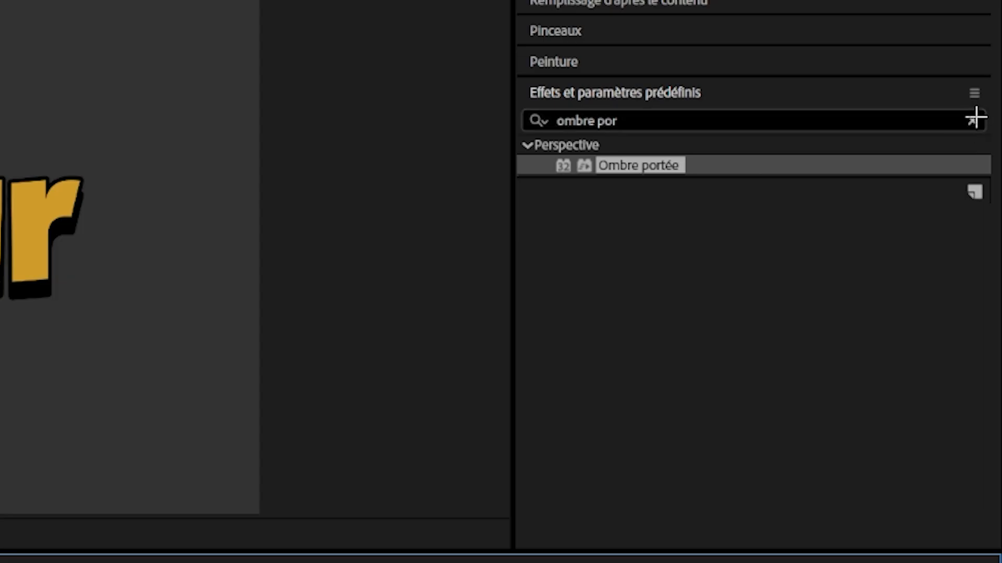
left_click(989, 150)
left_click(852, 147)
type("lueur diffu")
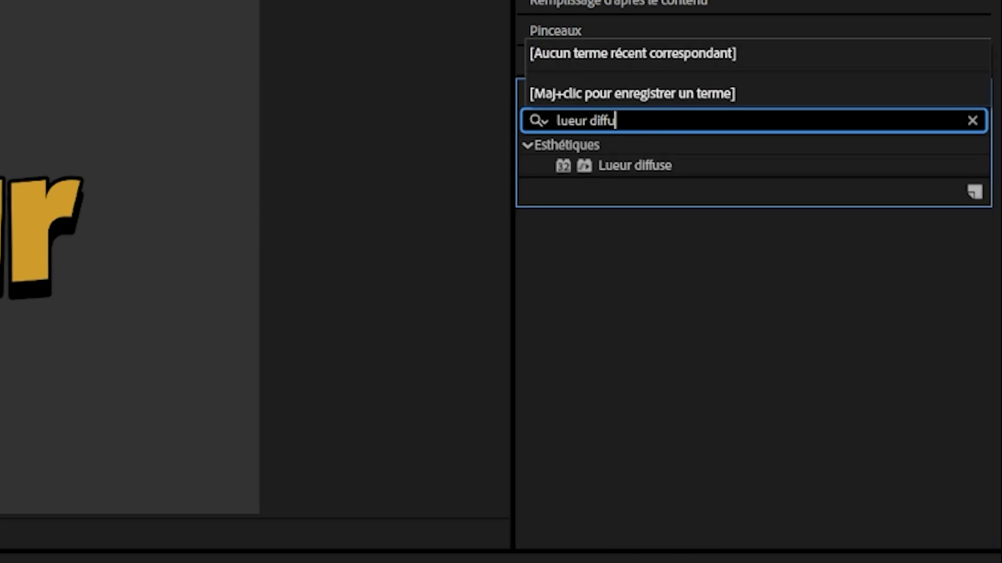
left_click(637, 165)
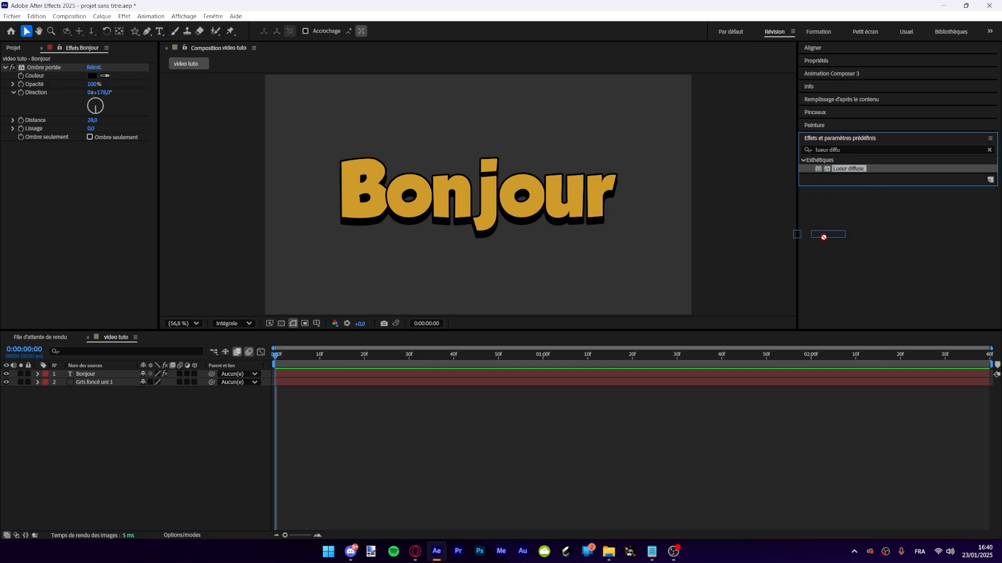
left_click_drag(823, 237, 573, 206)
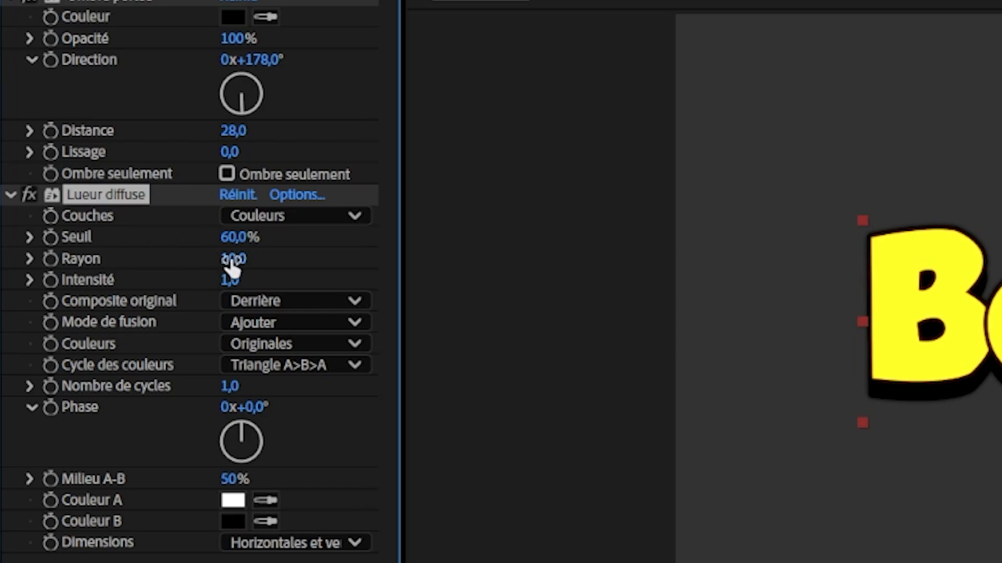
Step: Increase the Lueur diffuse radius on the Bonjour text to 156
left_click_drag(230, 255, 294, 251)
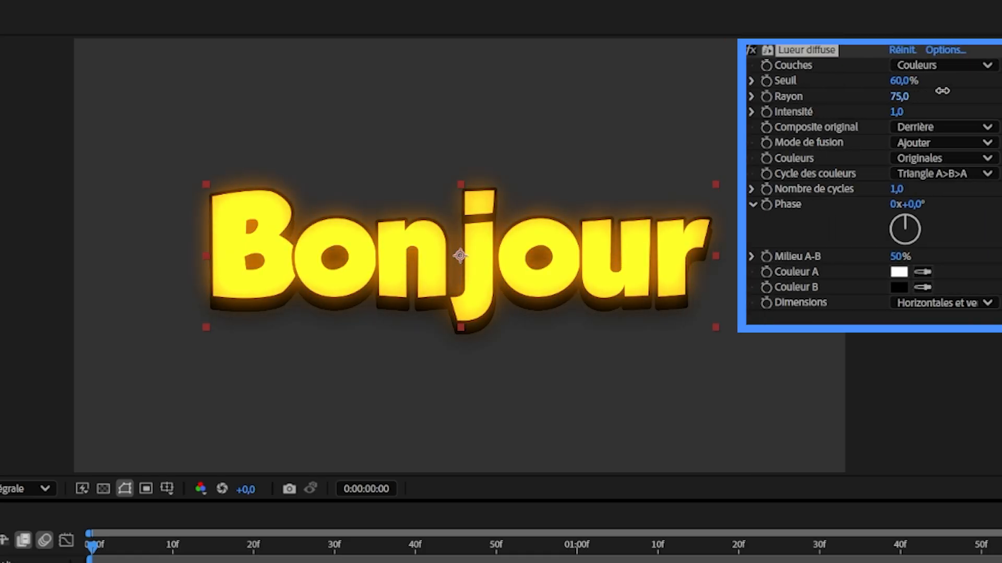
left_click_drag(942, 91, 172, 183)
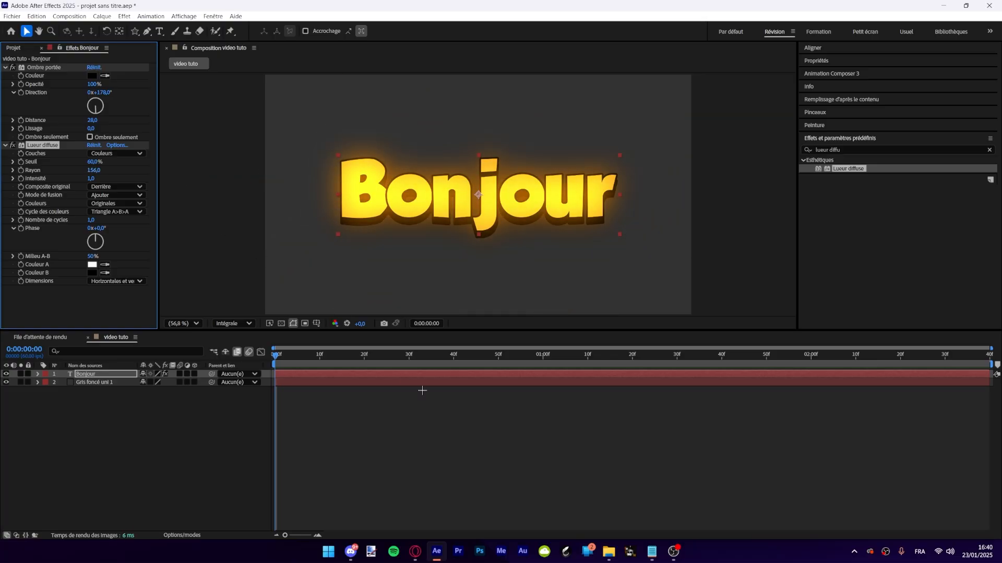
left_click(422, 390)
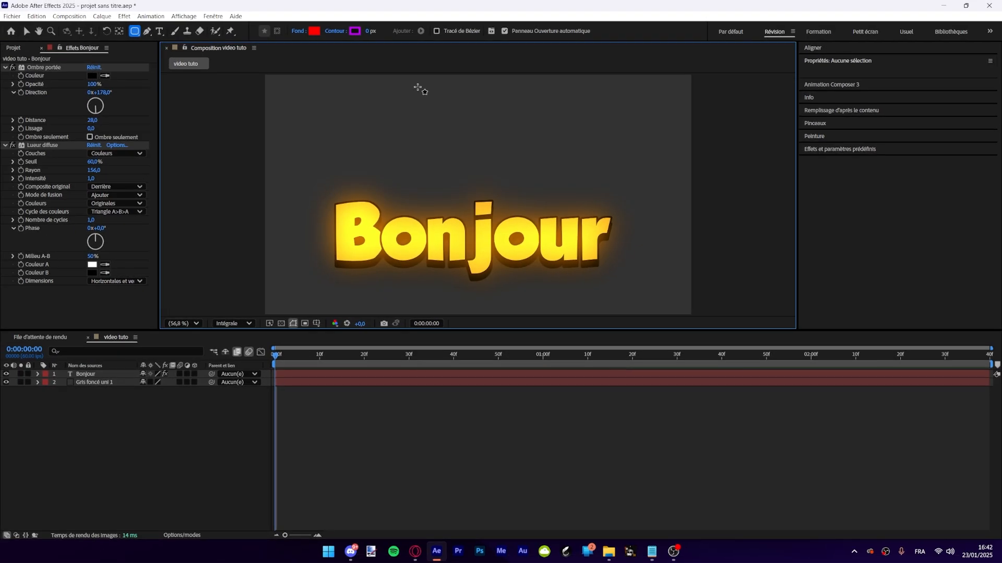
Step: Draw a red rounded square above the Bonjour text, move it toward the frame's upper-left corner and paste the clipboard contents onto it
left_click_drag(417, 86, 509, 164)
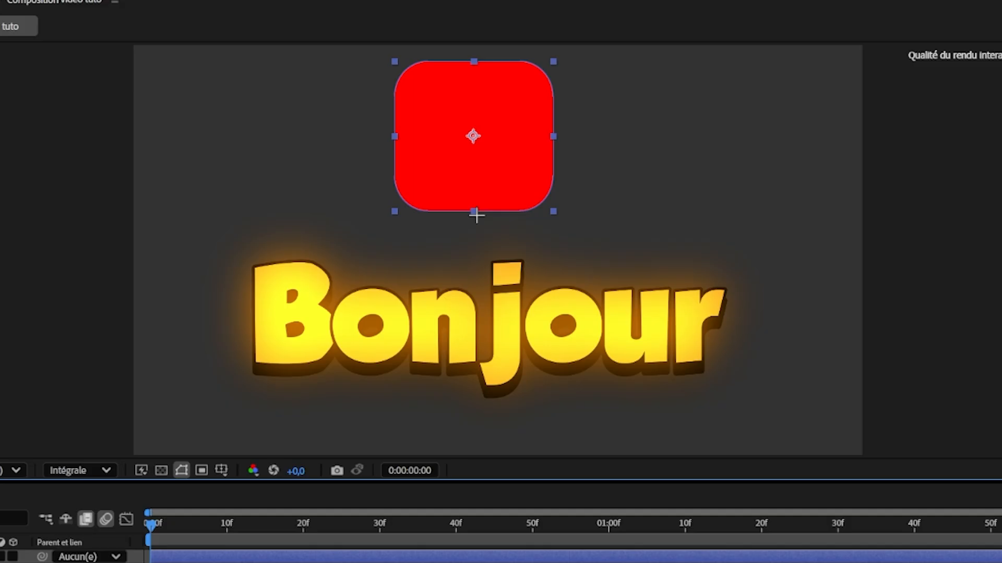
key("v")
left_click_drag(472, 190, 297, 211)
key("ctrl+shift+a")
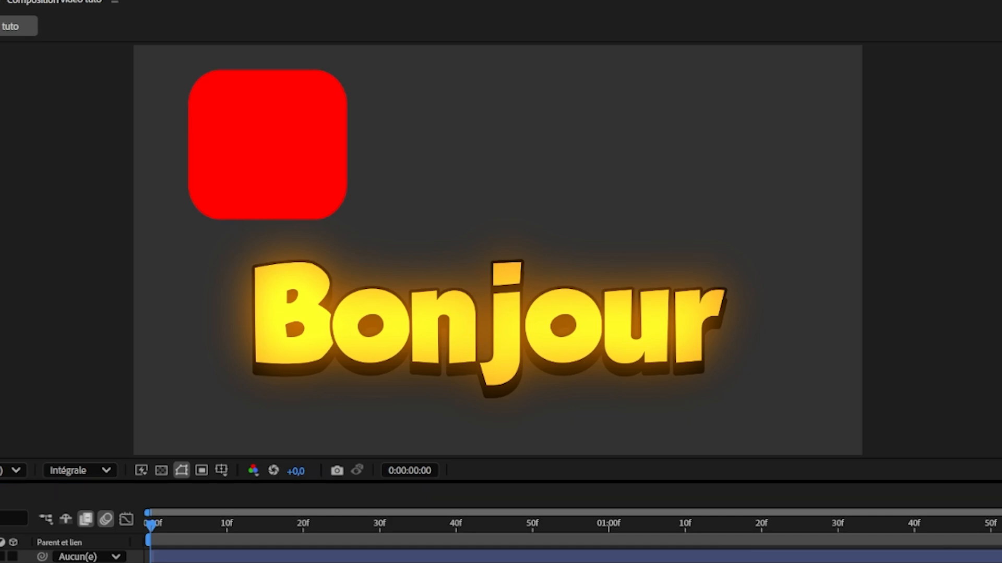
left_click(311, 214)
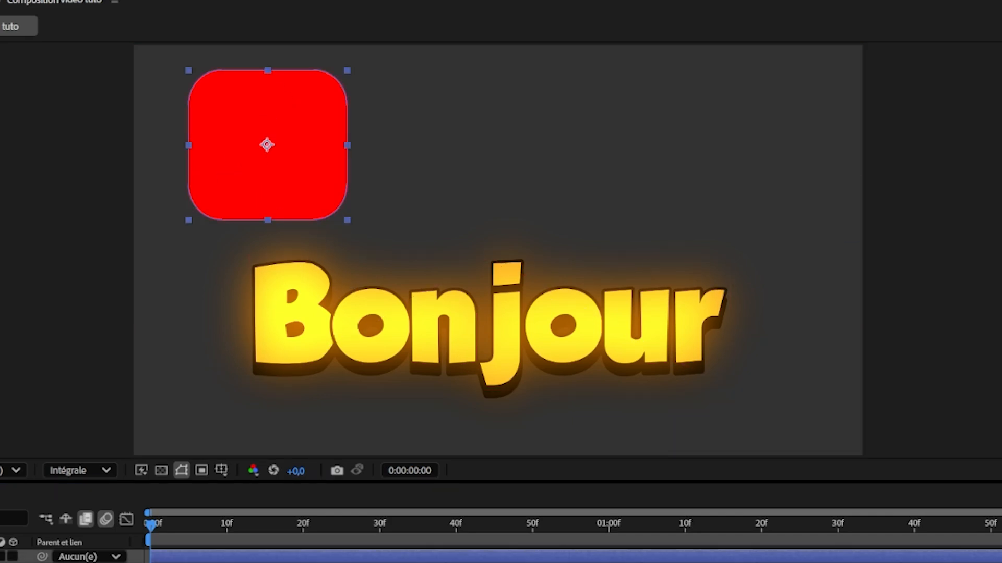
key("ctrl+v")
key("ctrl+shift+a")
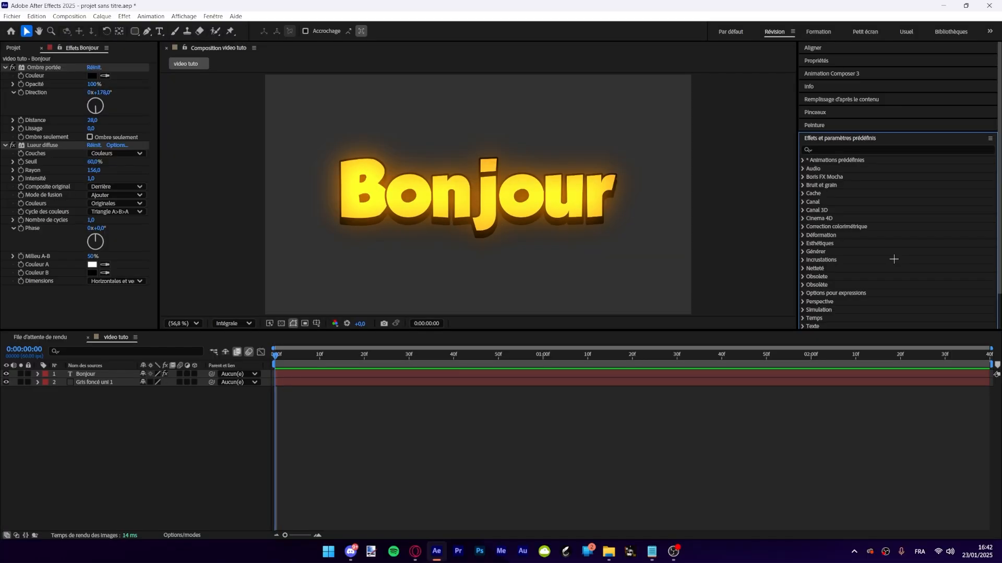
Step: Search the effects for "cc plas" and apply CC Plastic to the Bonjour text
left_click(808, 150)
type("cc plas")
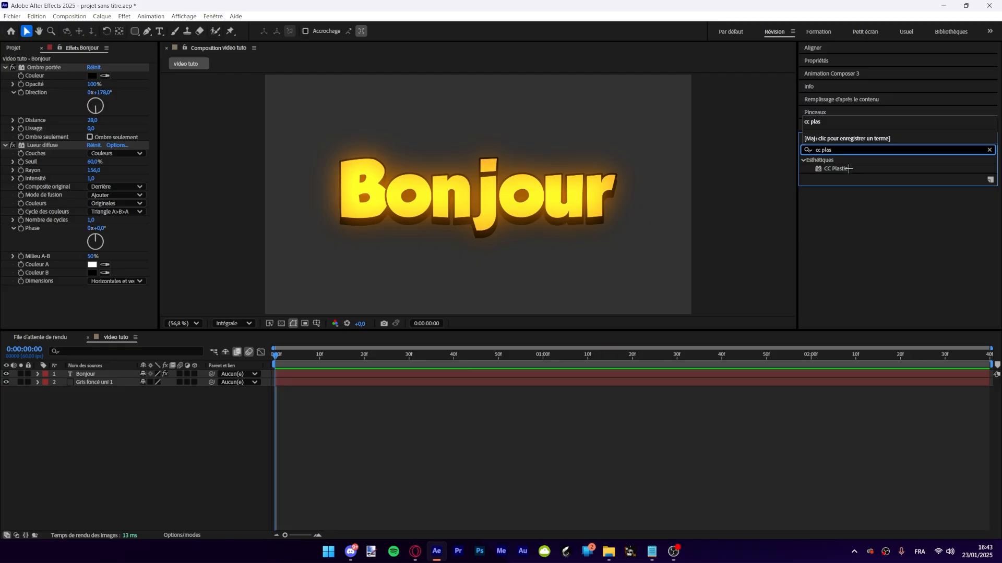
left_click_drag(715, 112, 106, 190)
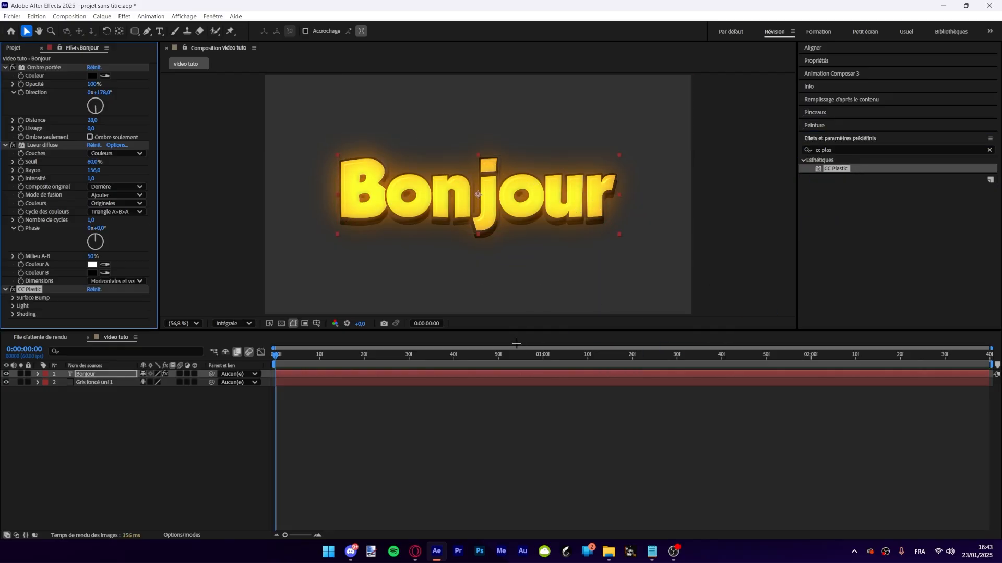
Step: Set the CC Plastic Surface Bump height to -100 on the Bonjour text
scroll(458, 203, "up", 1)
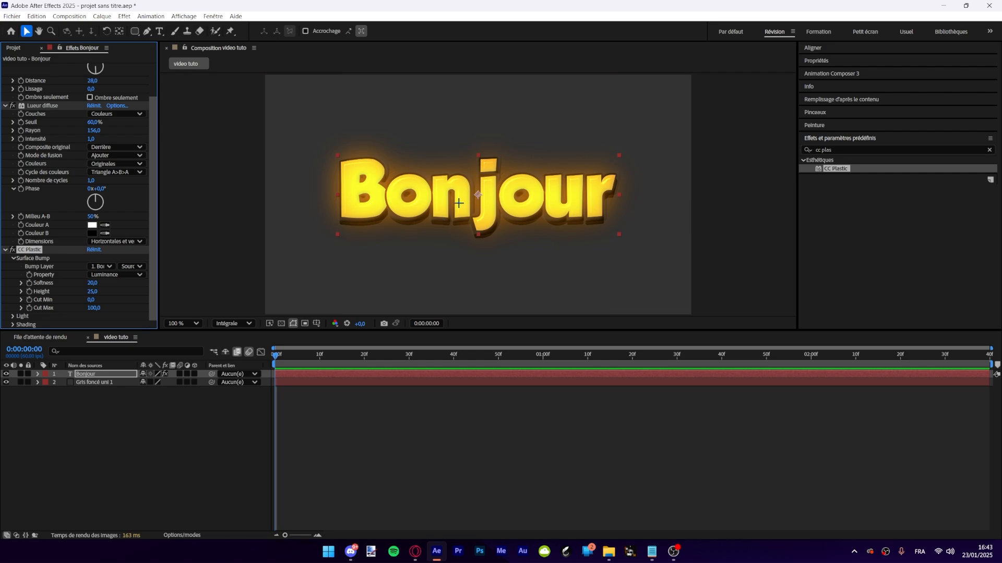
scroll(459, 203, "up", 2)
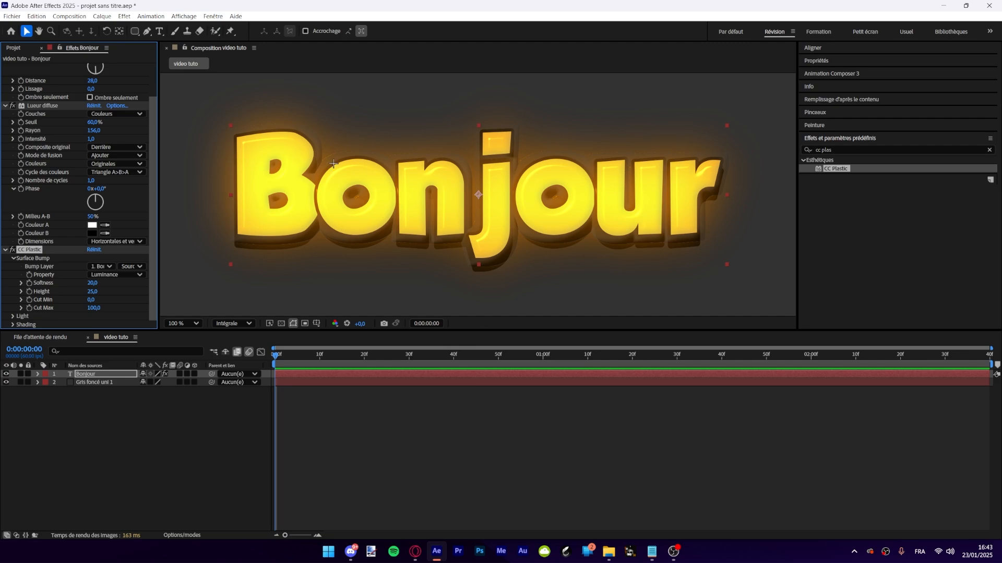
left_click_drag(92, 291, 43, 291)
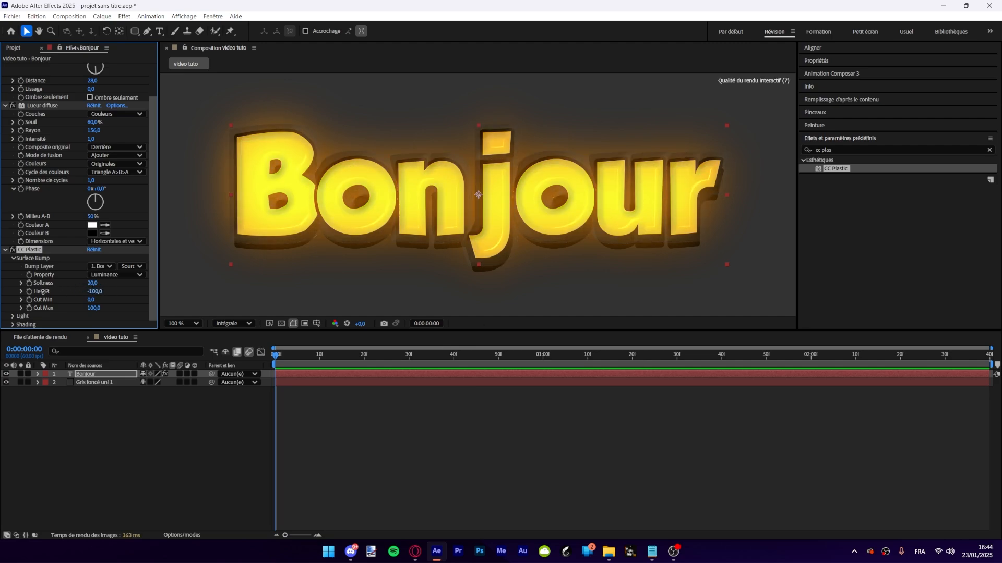
left_click(313, 425)
Step: Try CC Plastic with a Surface Bump softness of 88,3 and a height of 100
scroll(464, 161, "down", 1)
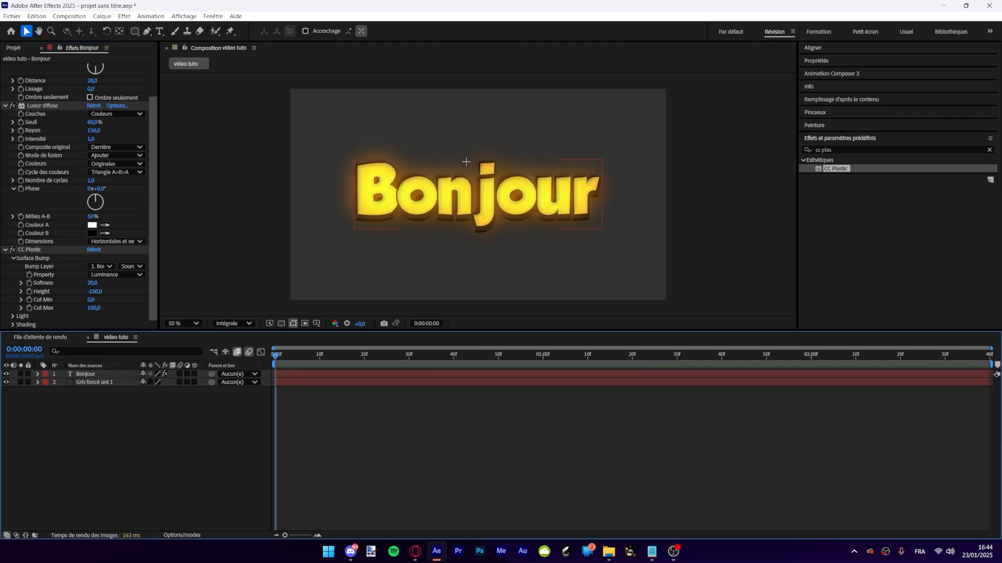
scroll(511, 192, "up", 1)
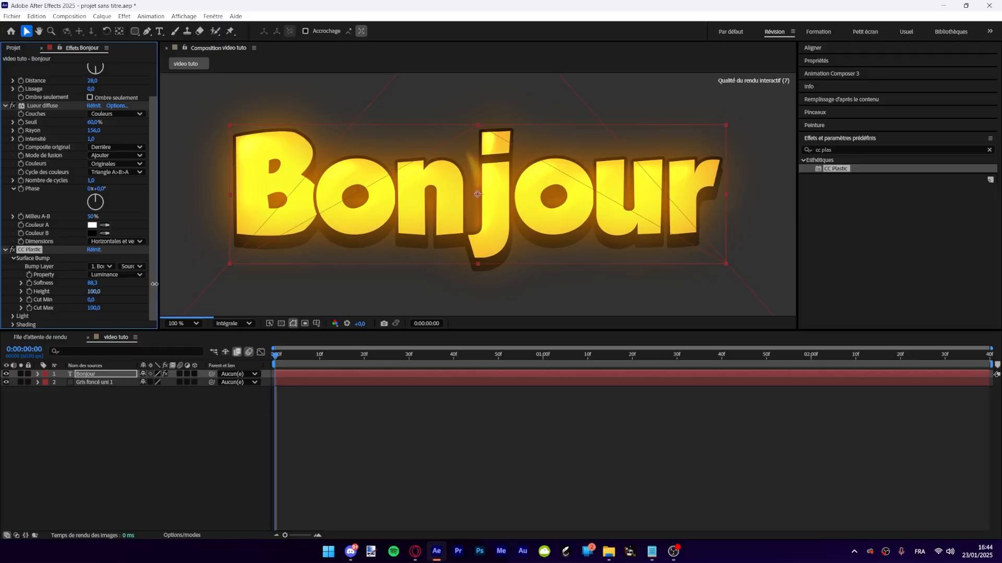
left_click_drag(154, 284, 187, 286)
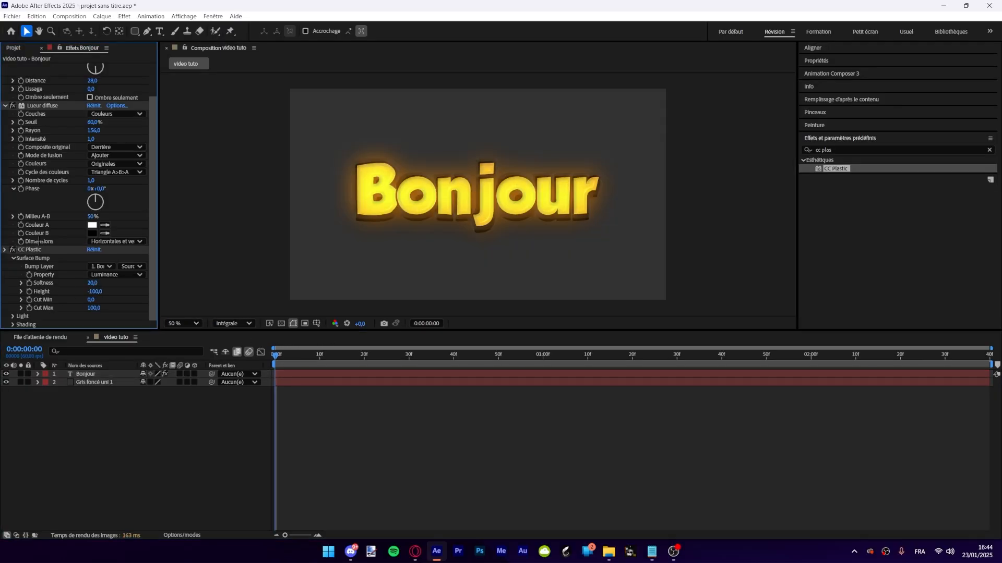
Step: Collapse the CC Plastic, Lueur diffuse and Ombre portée settings, and fit the whole composition in the viewer
left_click(5, 250)
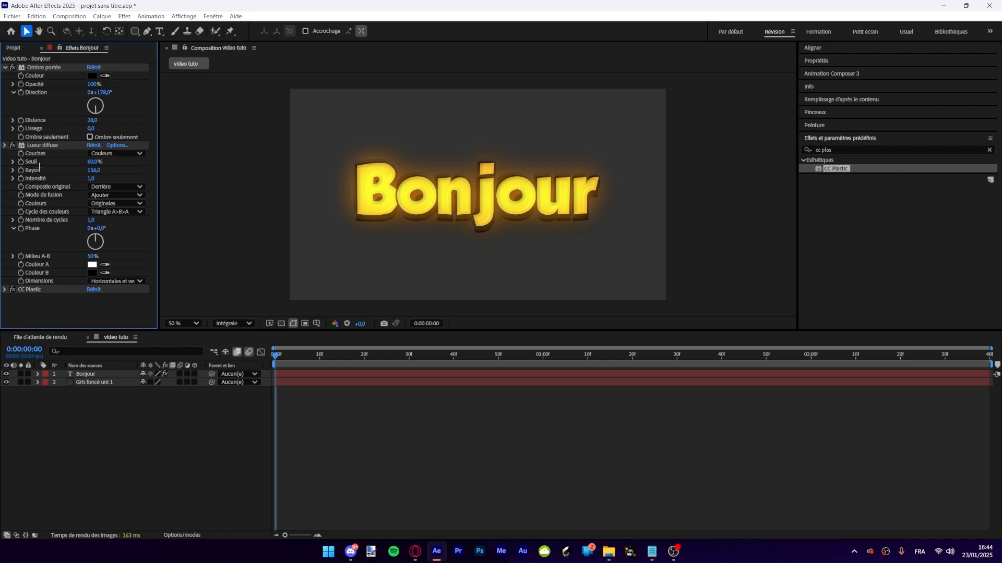
left_click(4, 145)
left_click(5, 67)
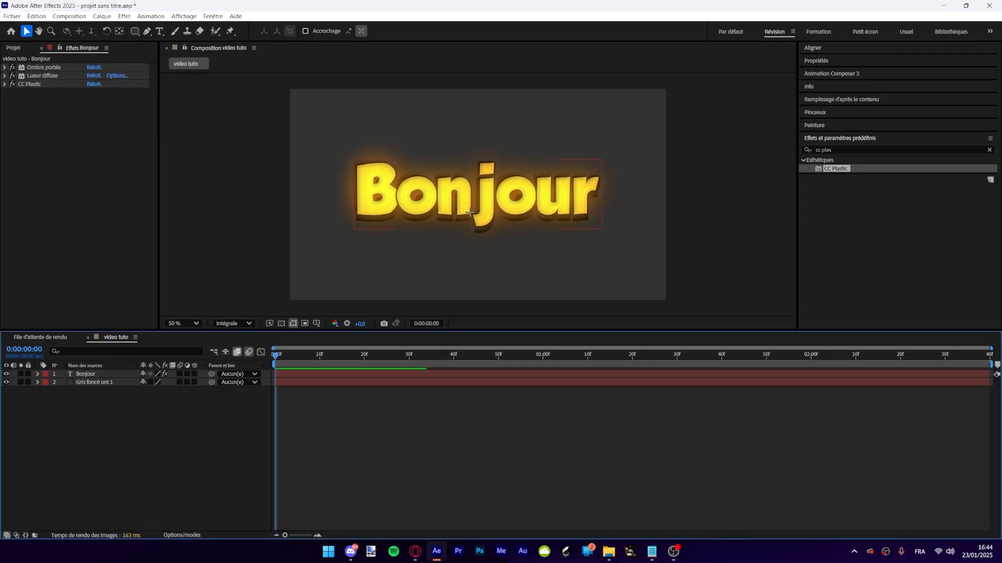
left_click(512, 200)
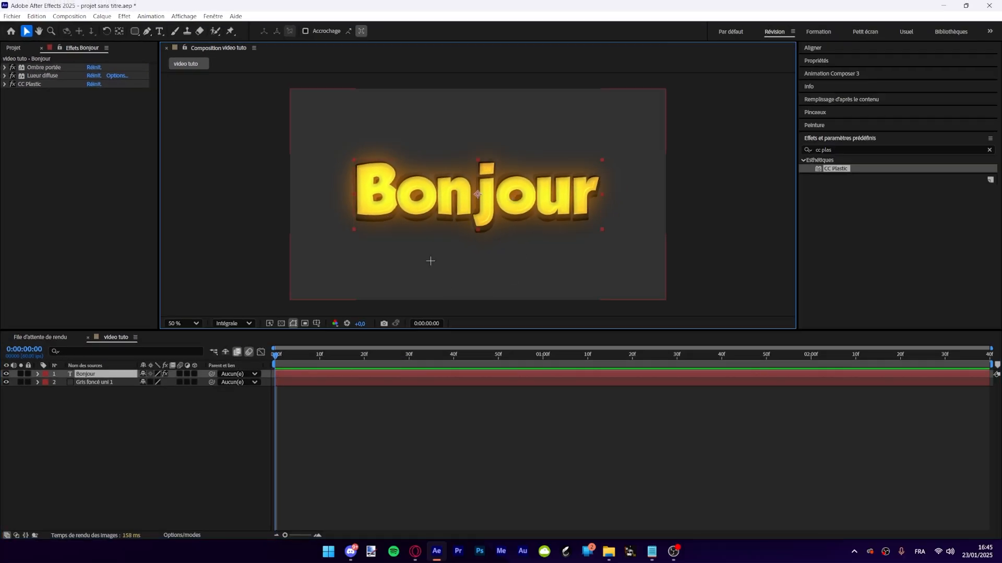
left_click(362, 396)
left_click(181, 323)
left_click(186, 339)
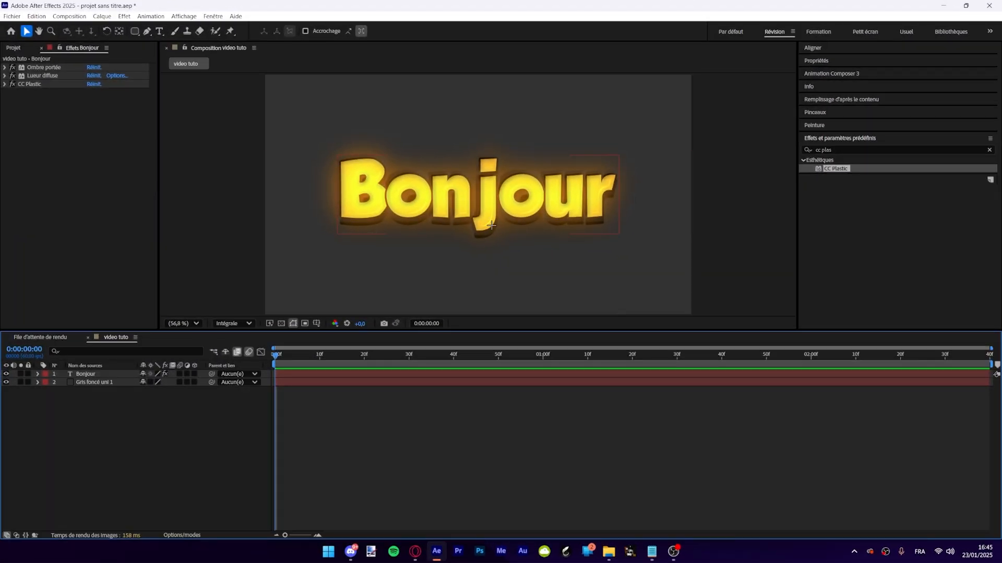
Step: Expand the Bonjour layer and reveal its Transformer properties in the timeline
left_click(102, 372)
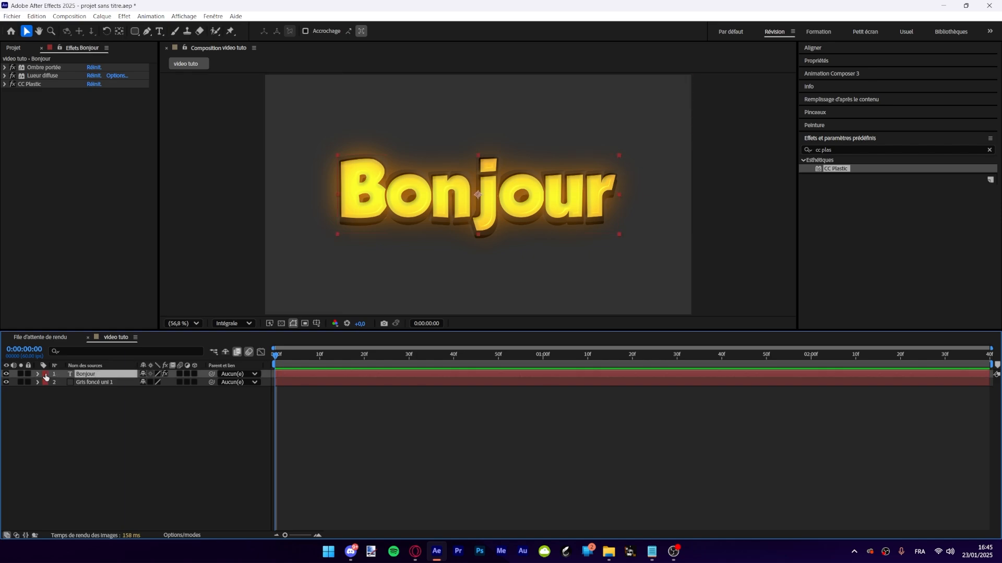
left_click(38, 374)
left_click(46, 399)
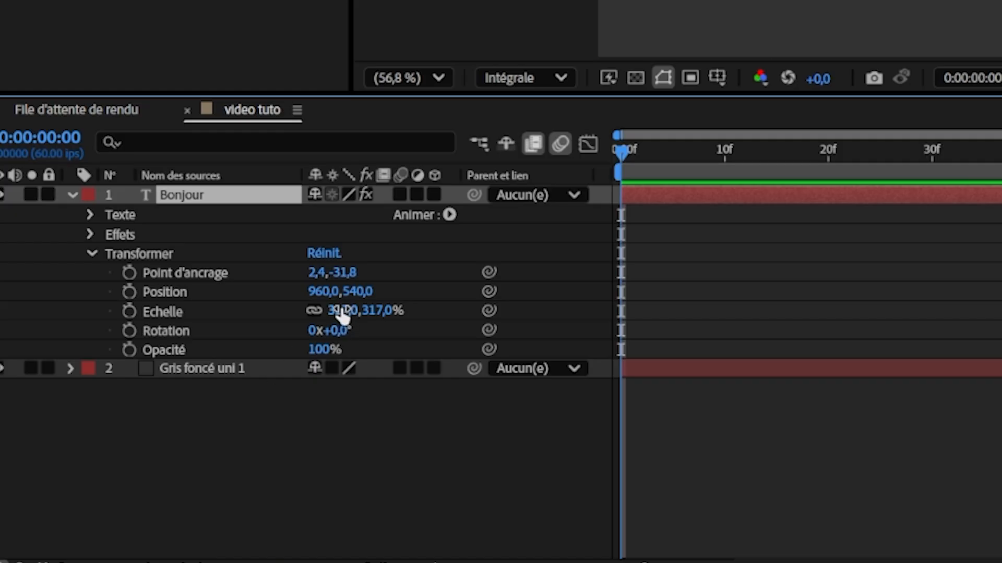
Step: Set the Bonjour text's Echelle to 0% and its vertical Position to -7
left_click(340, 310)
type("0")
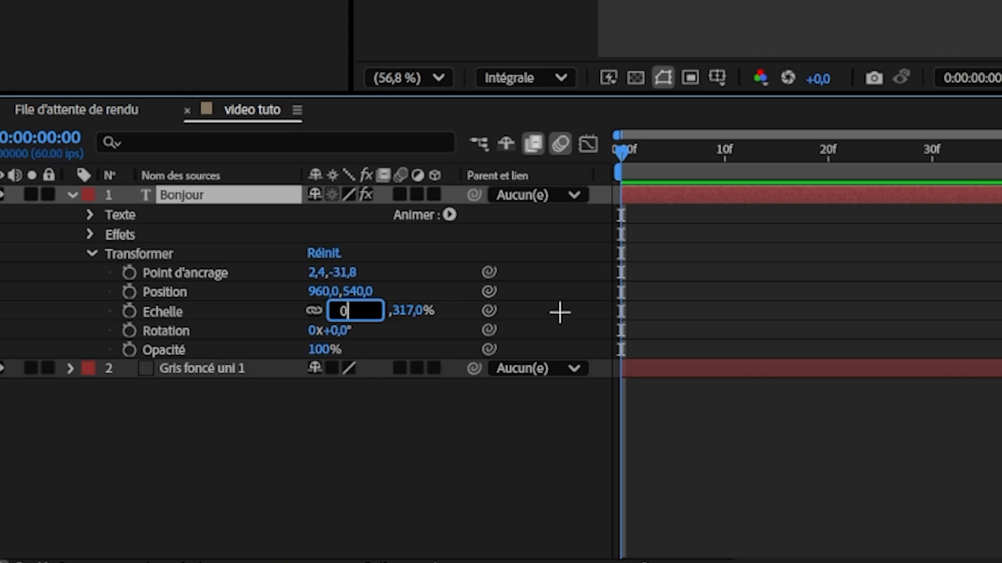
key("Return")
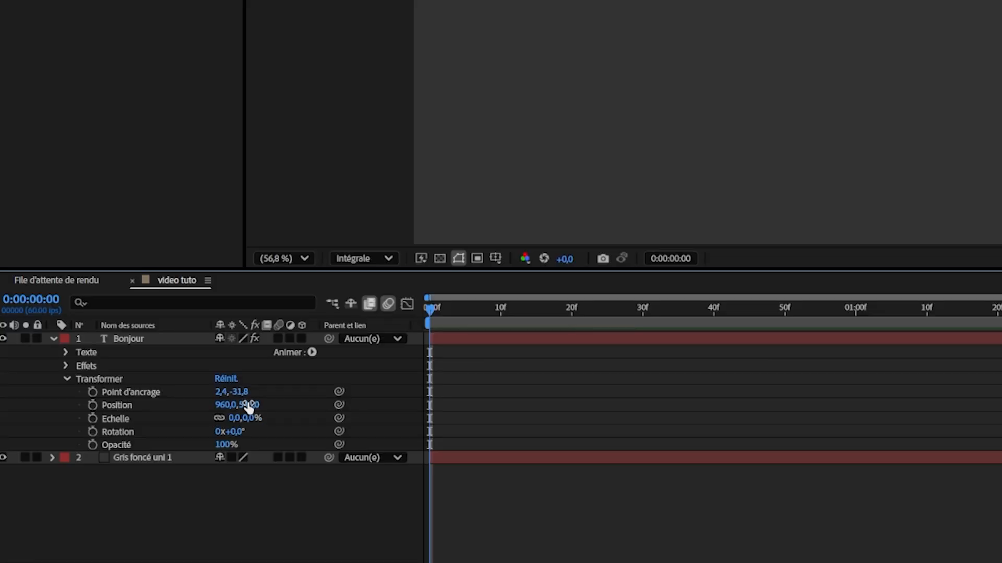
left_click_drag(249, 406, 159, 416)
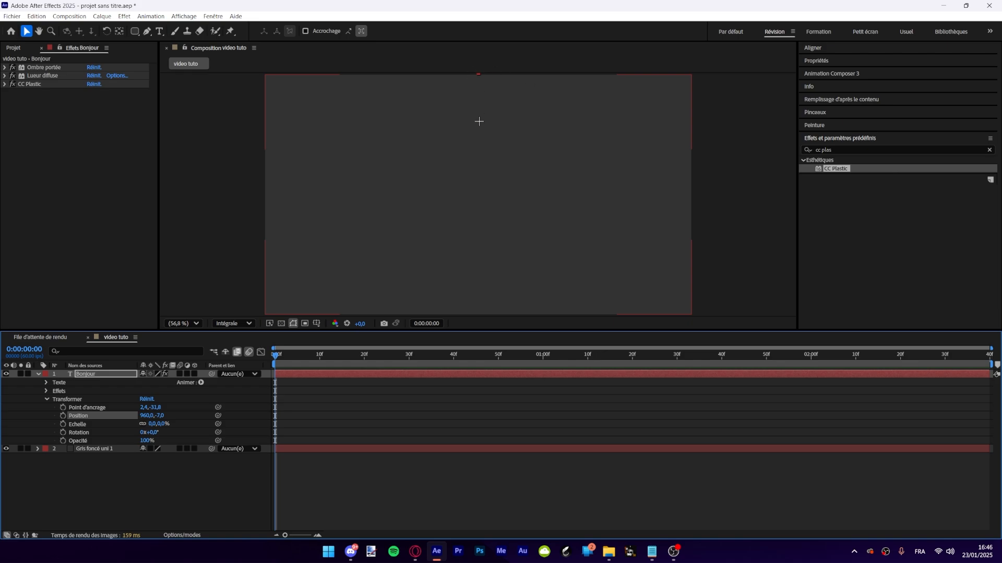
Step: Add starting Position and Echelle keyframes to the Bonjour layer at frame 0
left_click(265, 478)
left_click(80, 416)
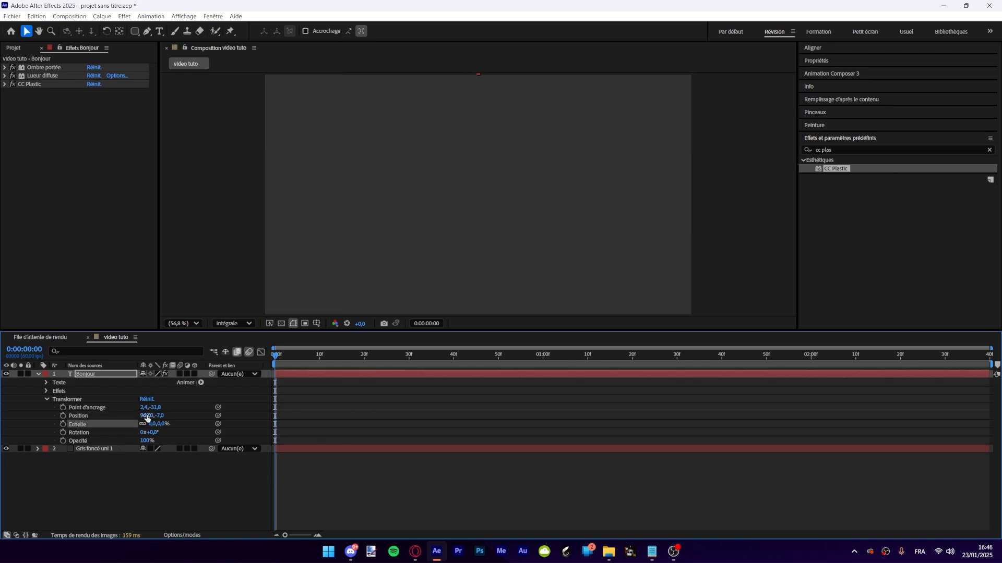
left_click(102, 430)
left_click(109, 416)
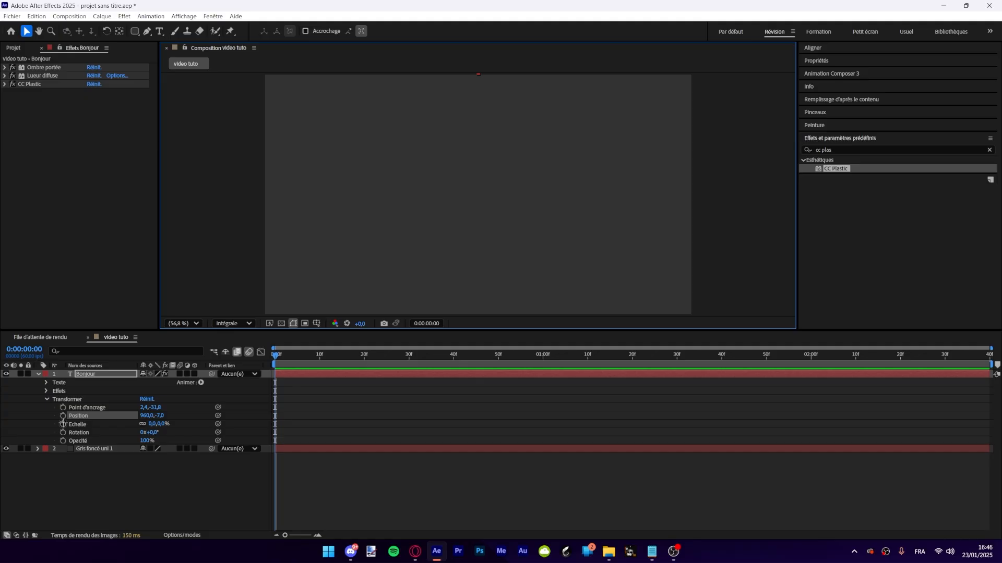
left_click(152, 323)
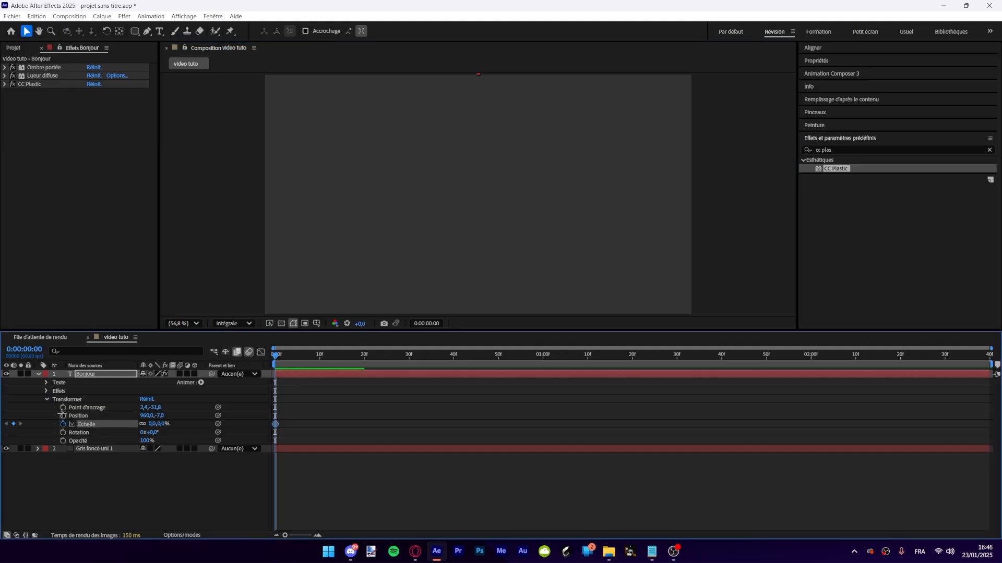
left_click(152, 354)
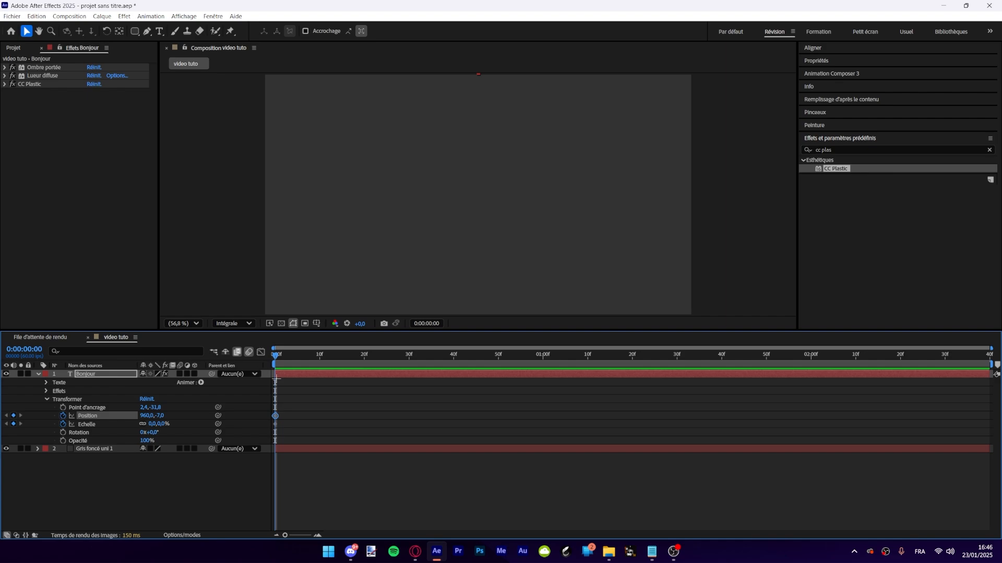
Step: At frame 27, keyframe the Bonjour text's vertical Position at 552 and its Echelle at 316%
left_click_drag(365, 355, 396, 354)
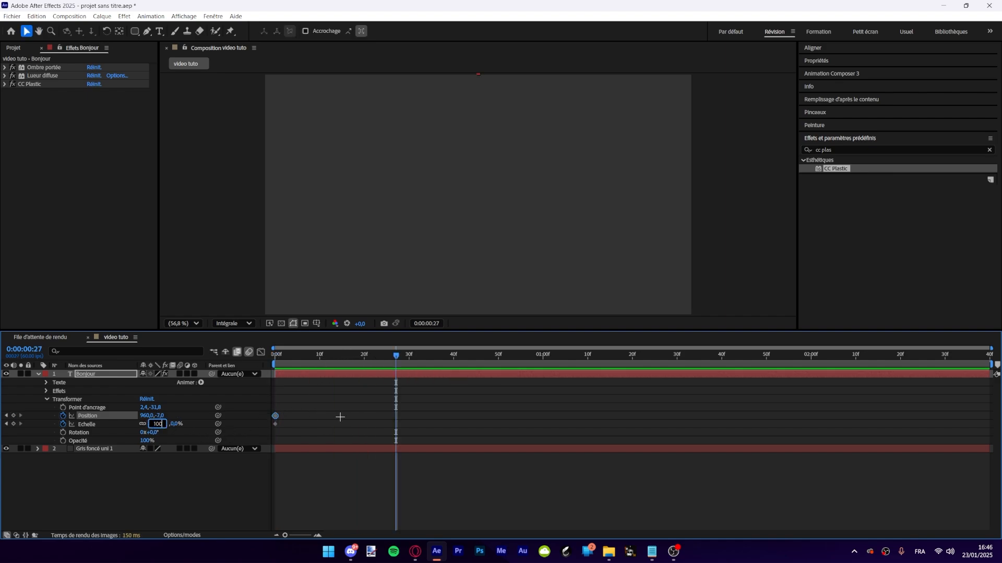
key("Return")
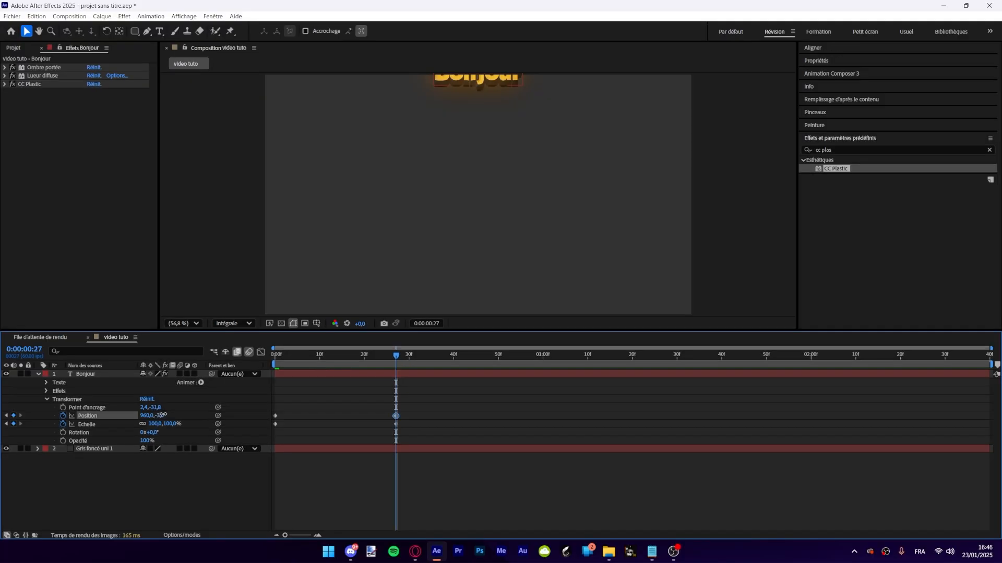
left_click_drag(160, 416, 427, 420)
left_click(334, 402)
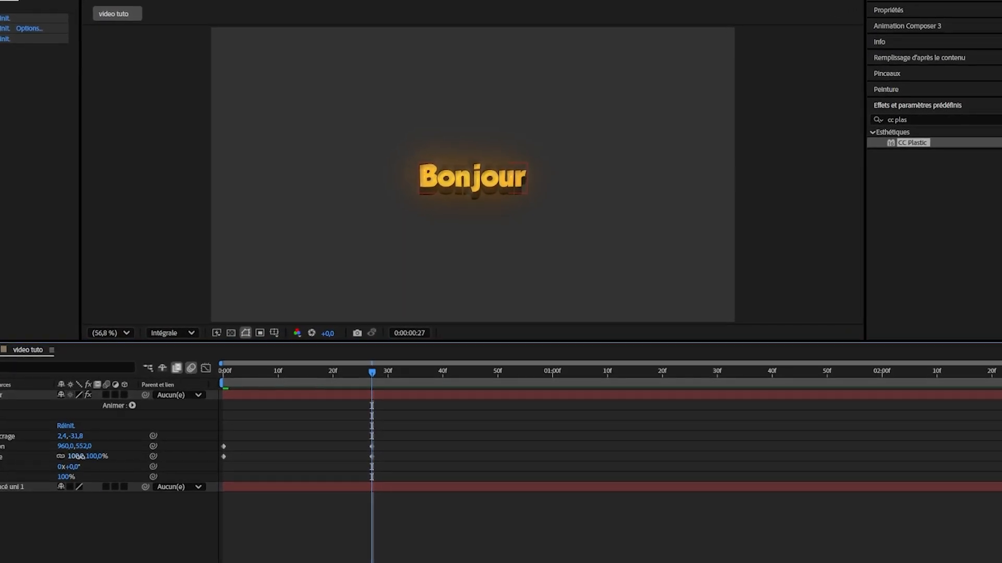
left_click_drag(78, 457, 224, 457)
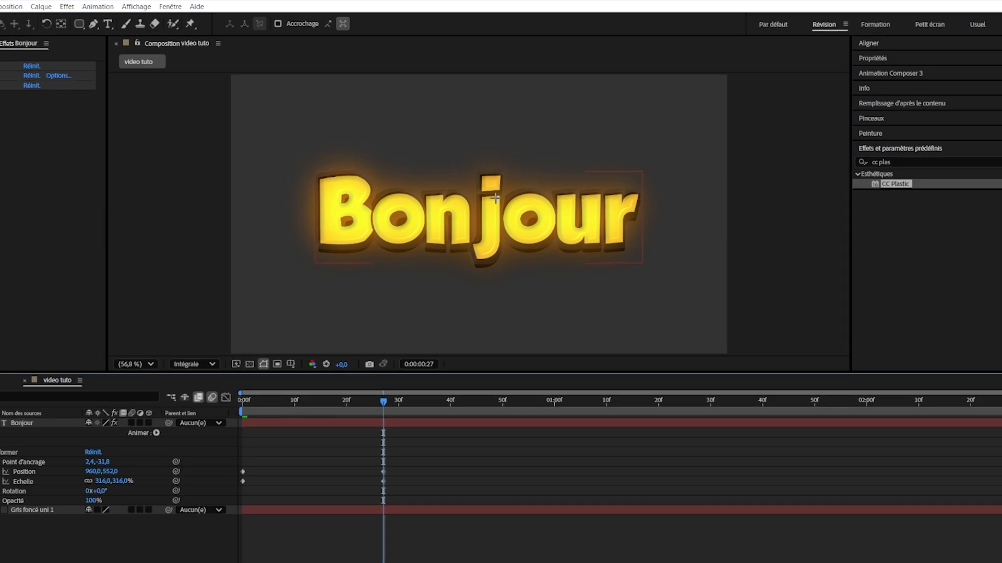
Step: Preview the text animation and change the vertical Position at frame 27 to 660
key("space")
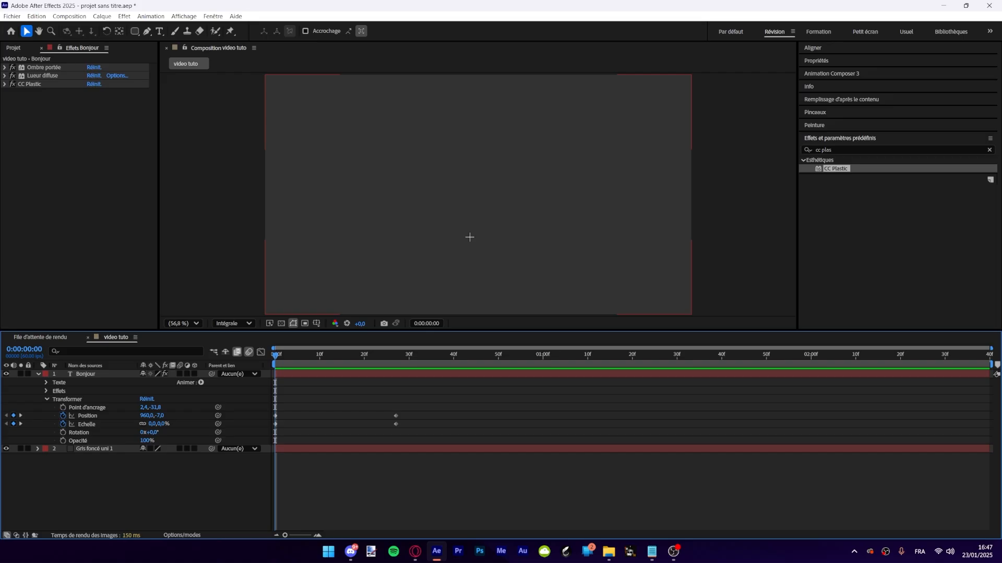
key("space")
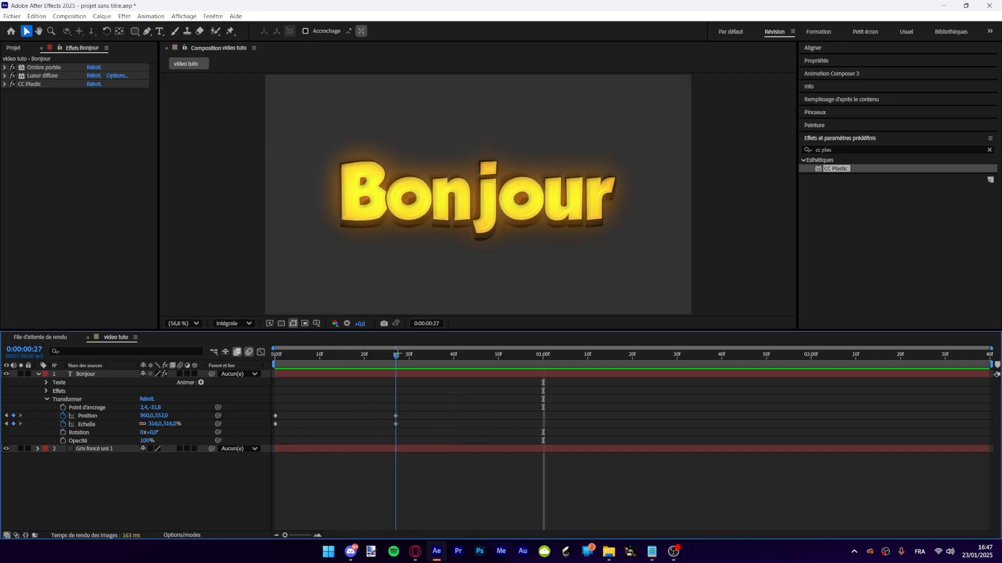
key("space")
key("space")
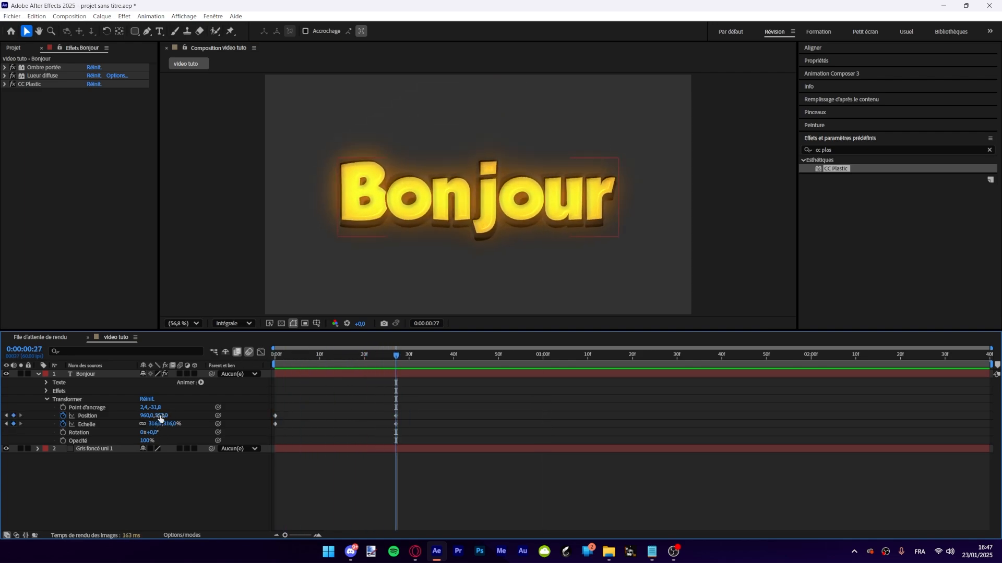
left_click_drag(159, 416, 490, 428)
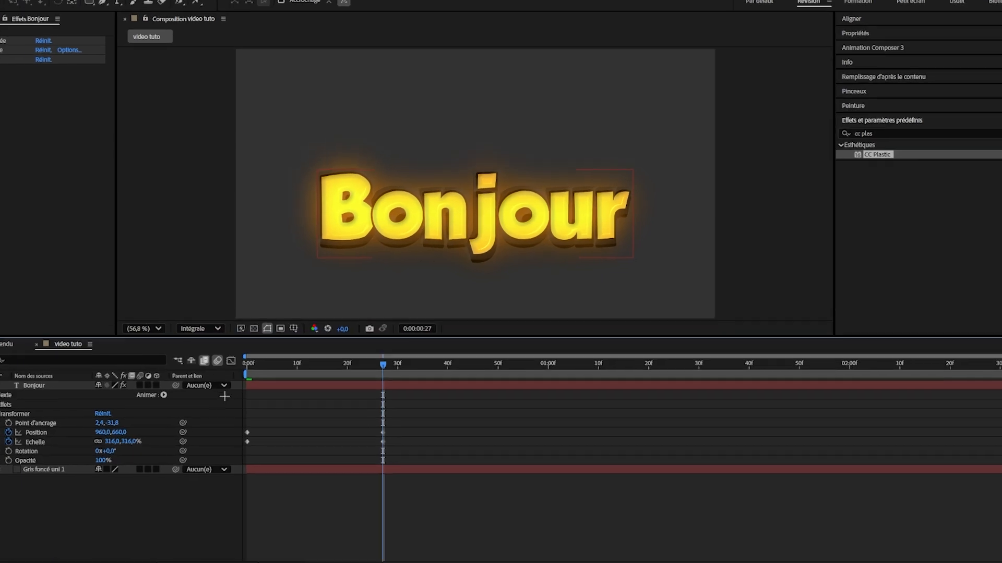
Step: Replay the animation, and at frame 45 keyframe the vertical Position at 496 and the Echelle at 300%
key("Home")
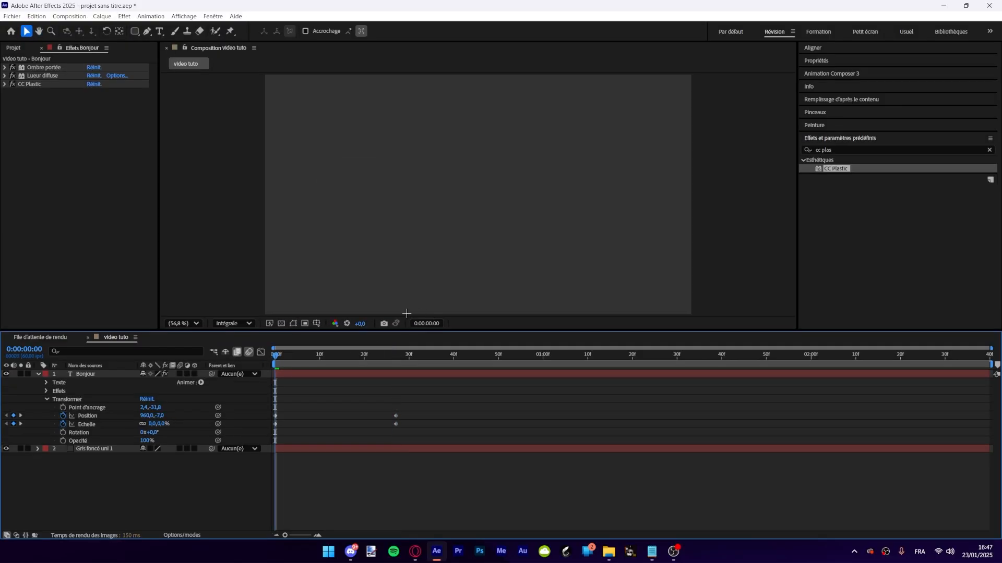
key("space")
key("space")
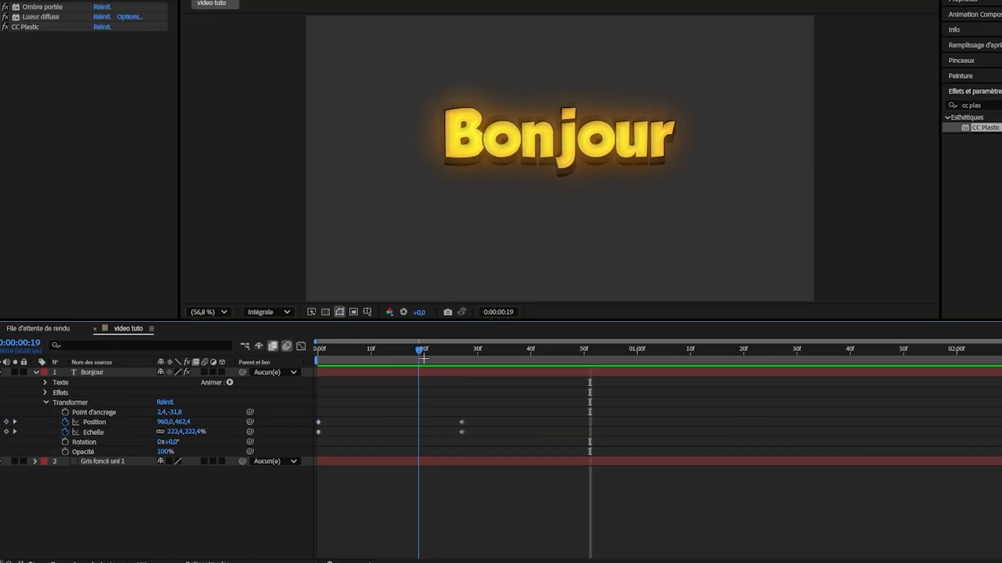
key("space")
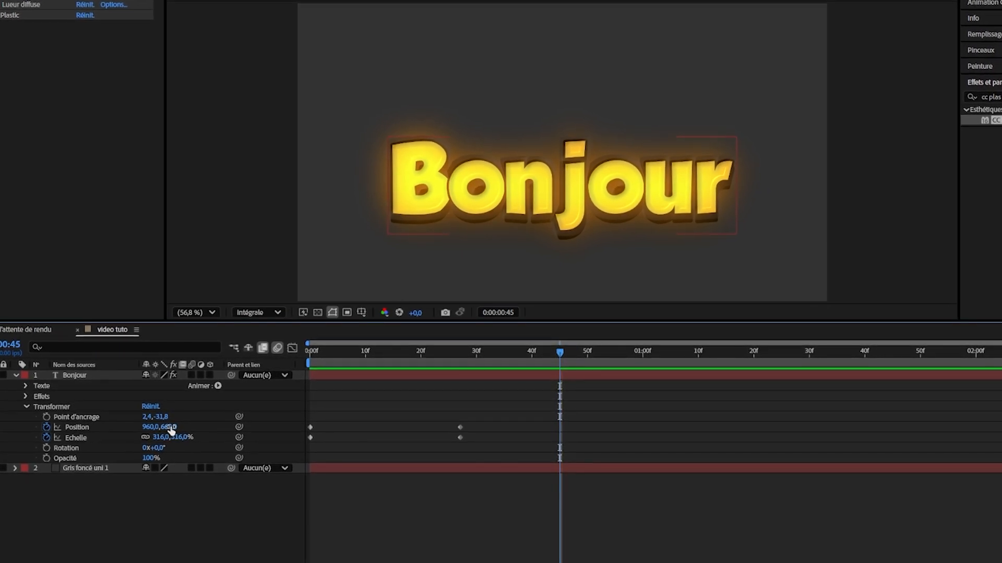
left_click_drag(171, 425, 108, 425)
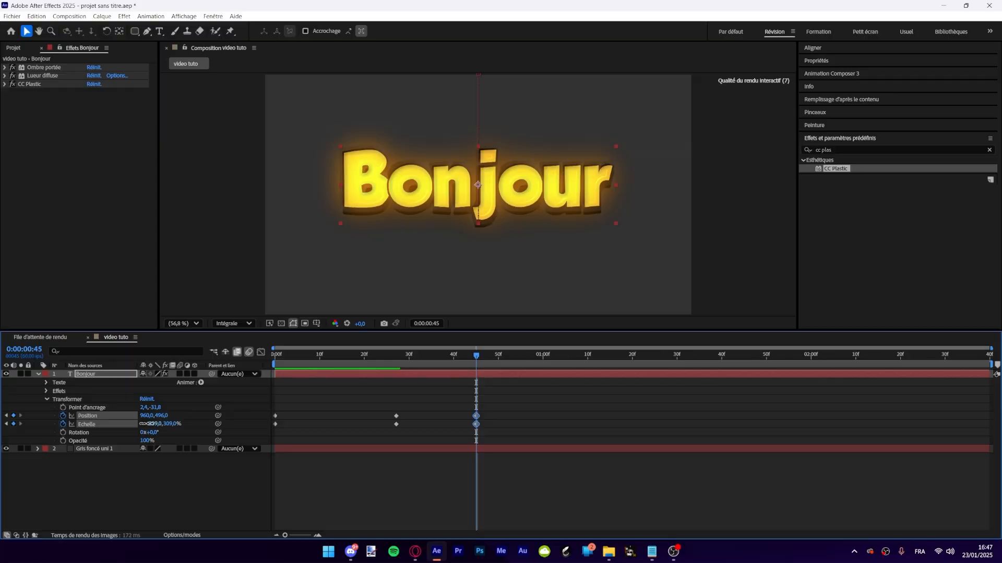
key("space")
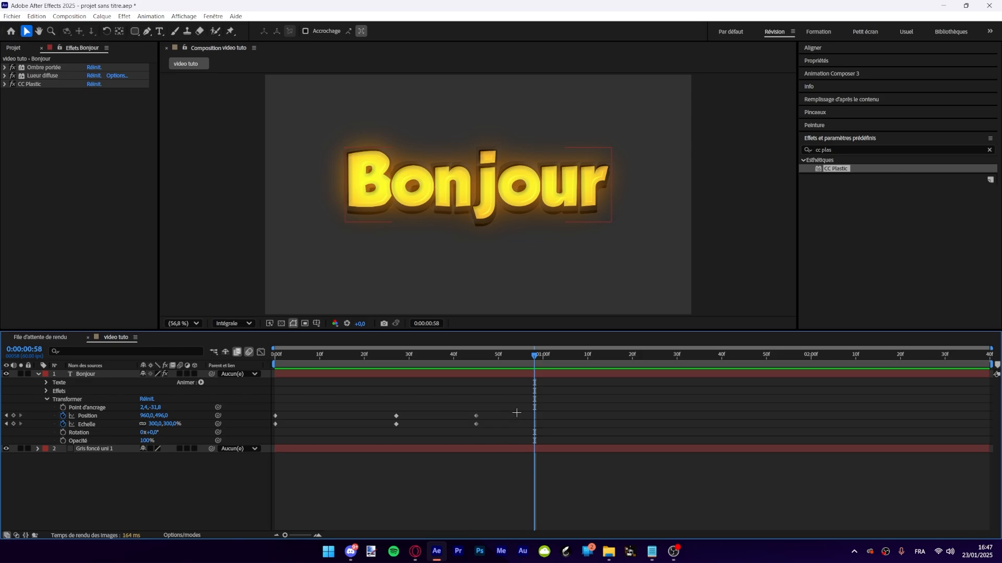
Step: Apply Easy Ease to all Position and Echelle keyframes and display their speed curves in the graph editor
left_click_drag(476, 398, 271, 439)
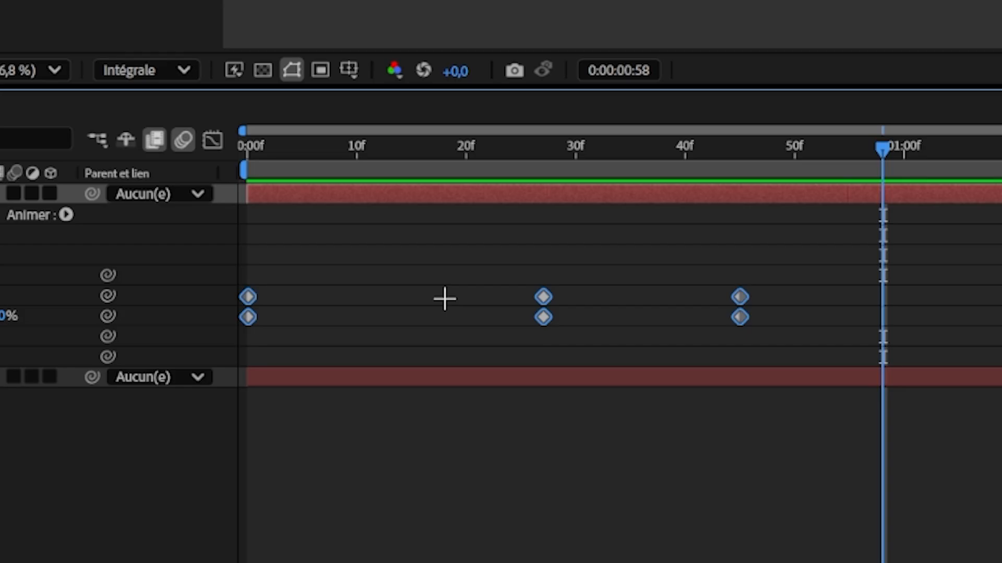
key("F9")
left_click(212, 140)
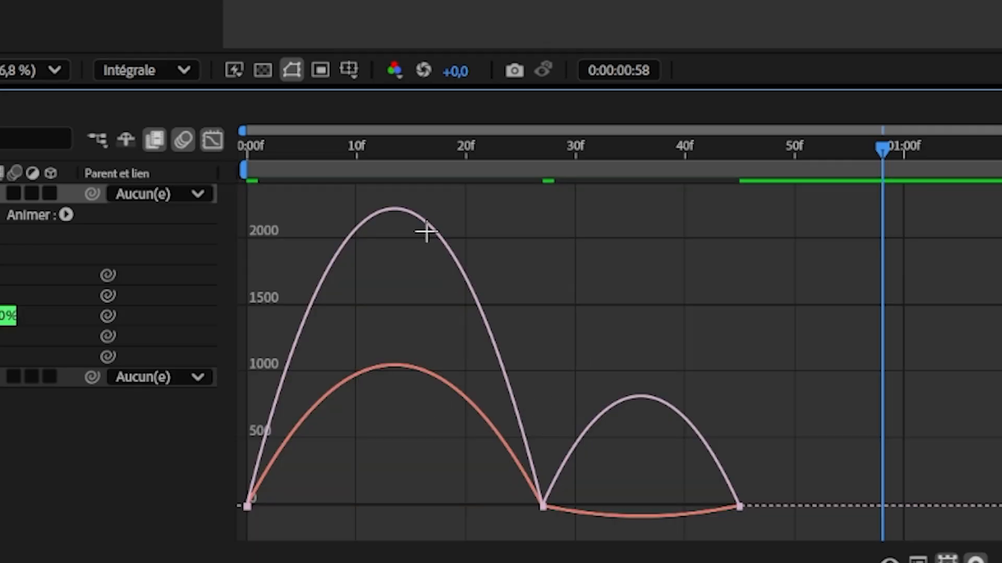
Step: Try a 100% incoming easing influence on the Position and Echelle keyframes at frame 27
left_click(443, 249)
left_click_drag(493, 504, 376, 498)
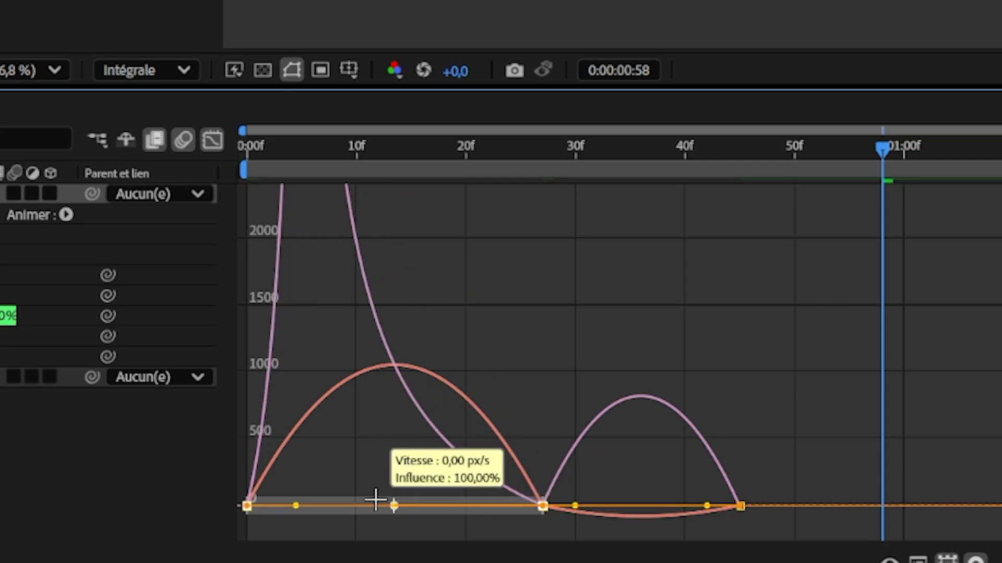
left_click(437, 463)
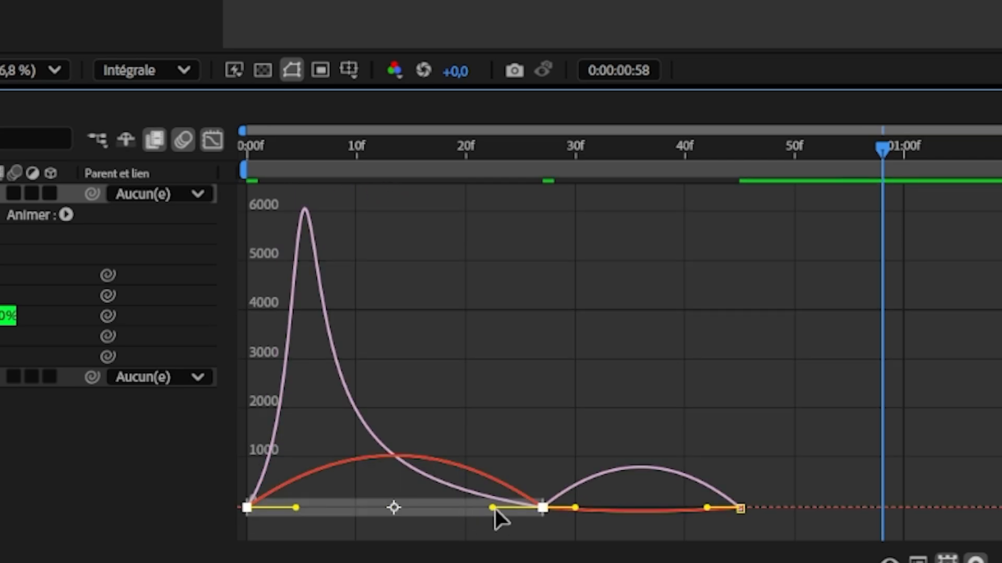
left_click_drag(494, 510, 398, 506)
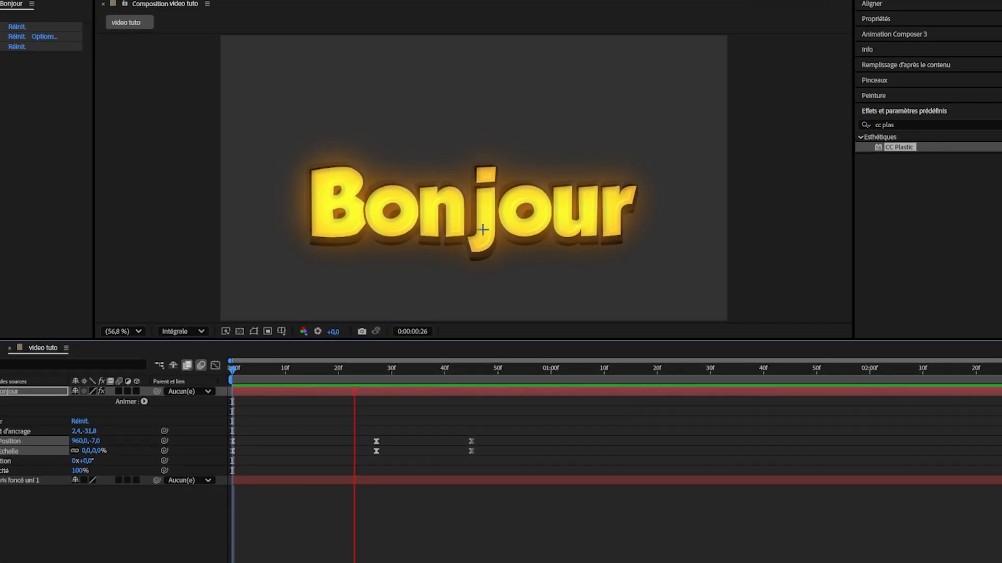
Step: Preview the eased Bonjour animation from frame 0 with the graph editor closed
key("space")
left_click(234, 369)
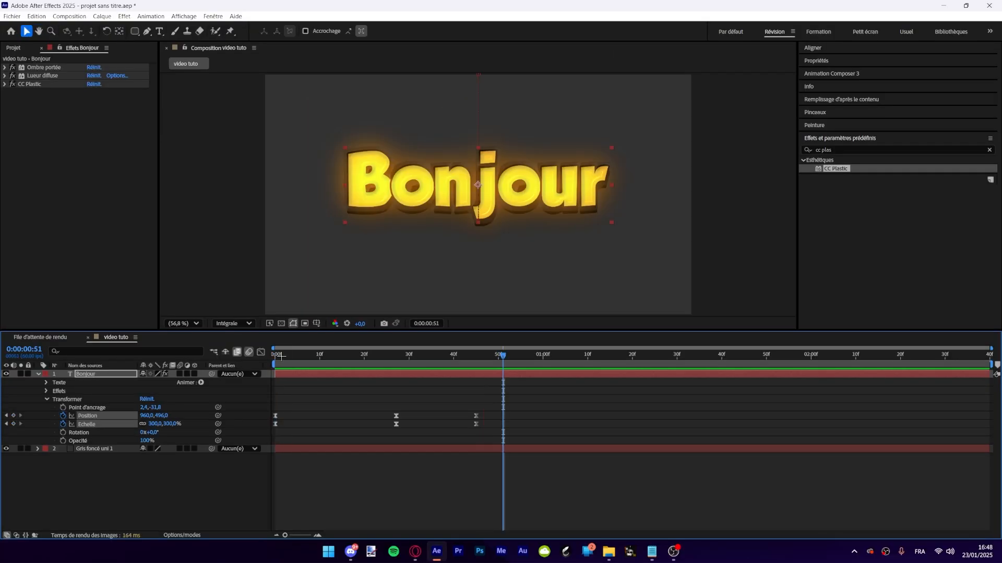
left_click_drag(275, 356, 315, 364)
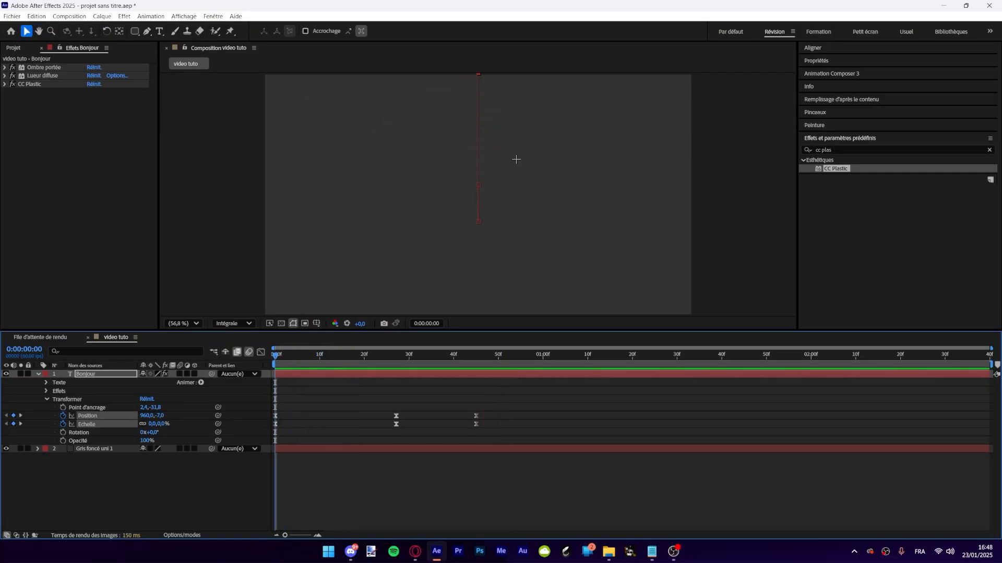
key("space")
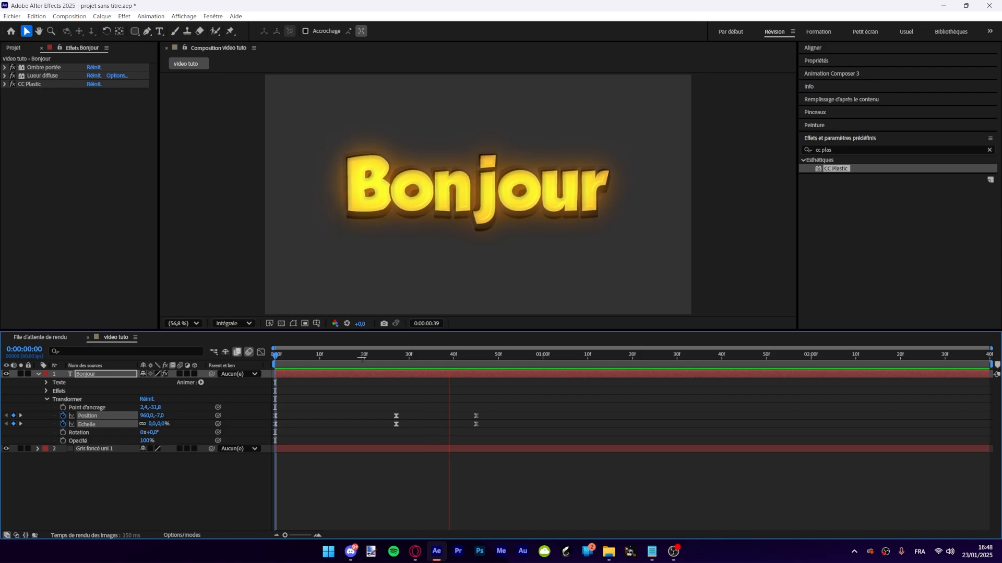
key("space")
Step: Try speed curves that start slowly and peak at about frame 21, and preview the resulting animation
left_click(261, 352)
left_click(315, 357)
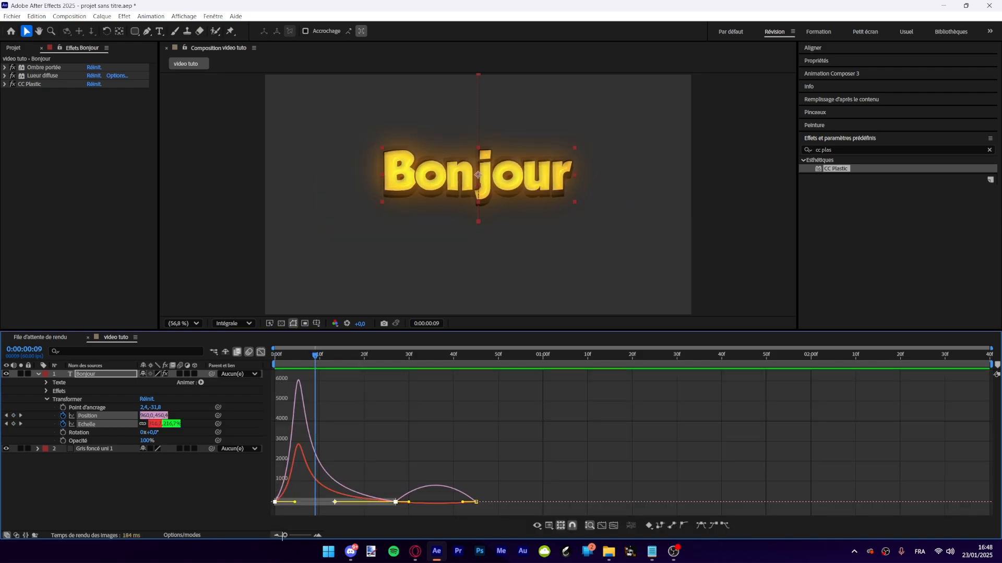
left_click_drag(284, 536, 291, 536)
left_click_drag(348, 502, 394, 502)
left_click_drag(299, 502, 372, 499)
left_click_drag(471, 504, 428, 503)
left_click(430, 441)
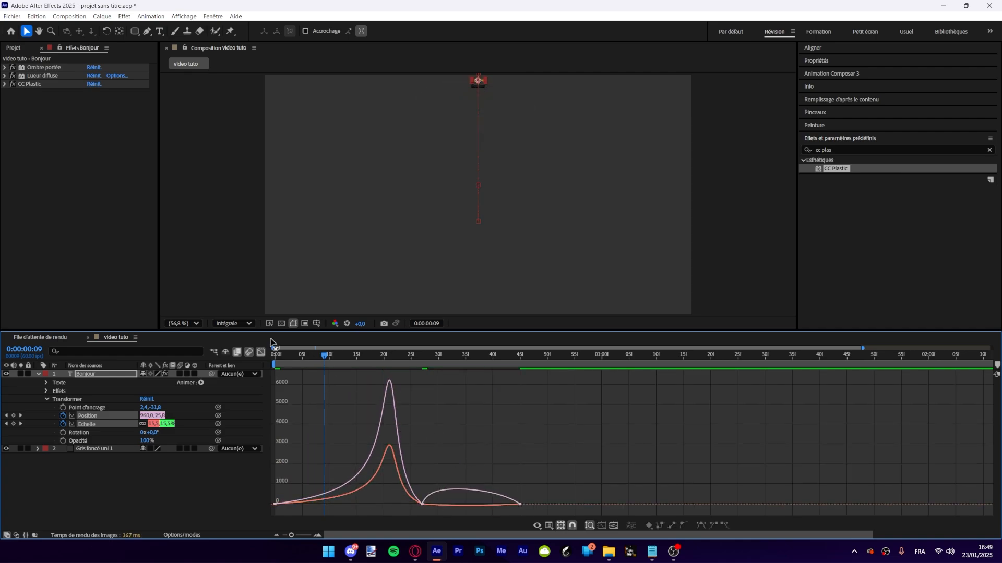
left_click(261, 352)
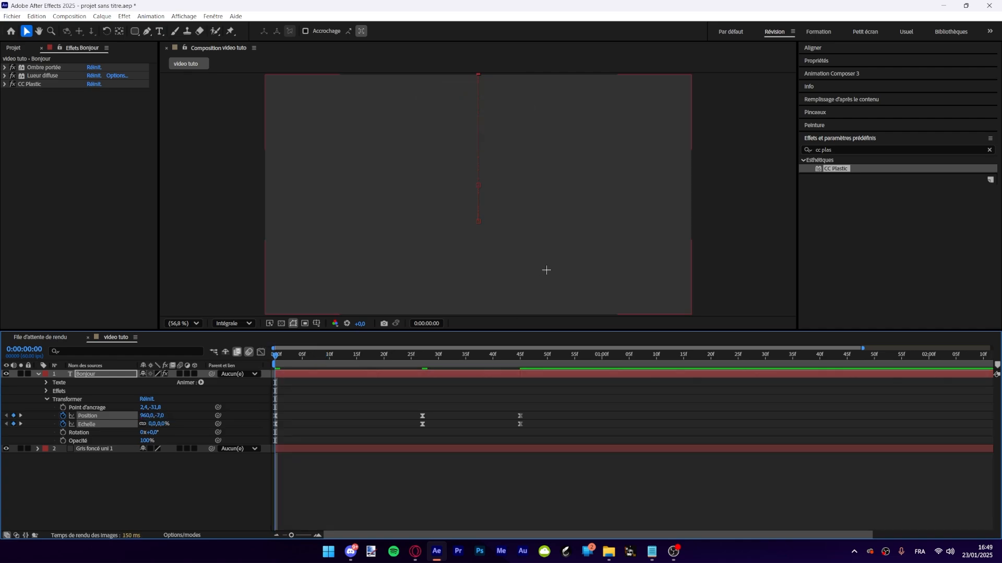
key("space")
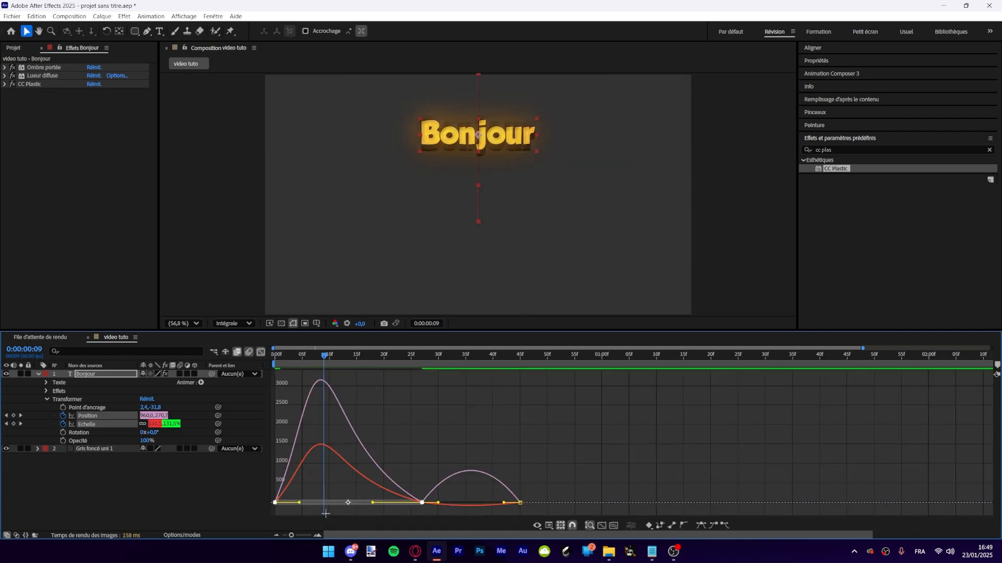
Step: Reshape the speed curves to peak at about frames 13 and 40, and play the animation from the start
left_click_drag(300, 503, 324, 504)
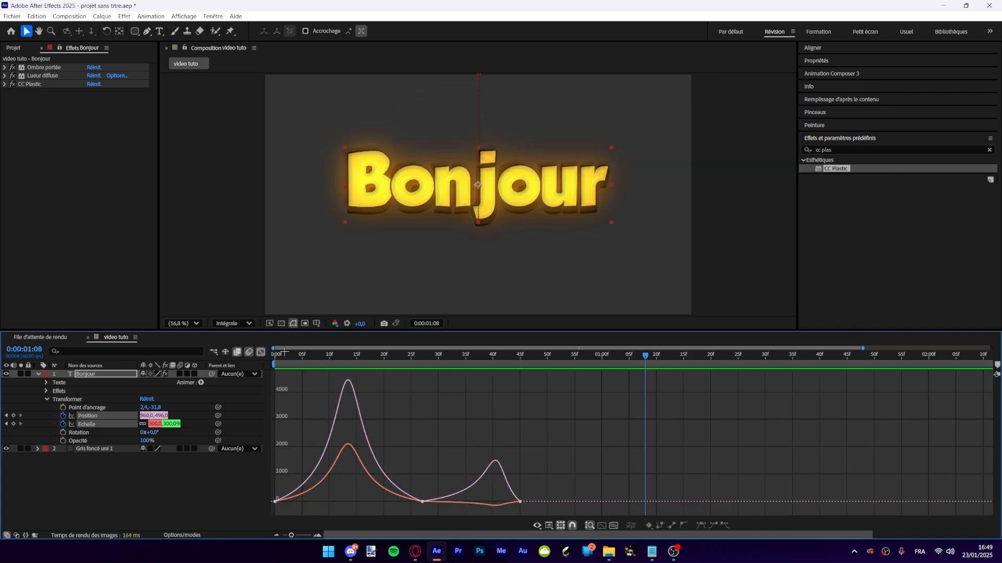
left_click(277, 352)
key("space")
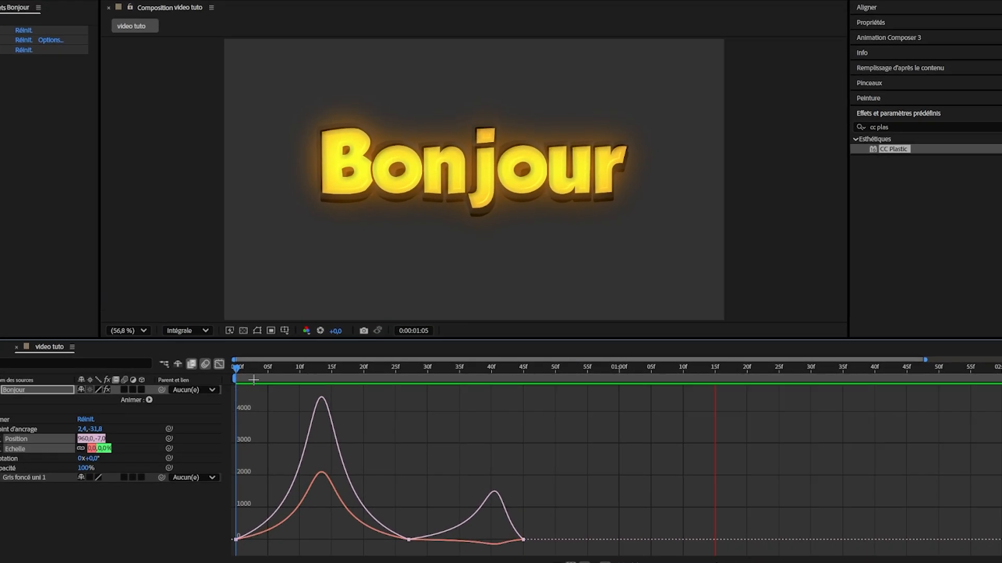
key("space")
key("space")
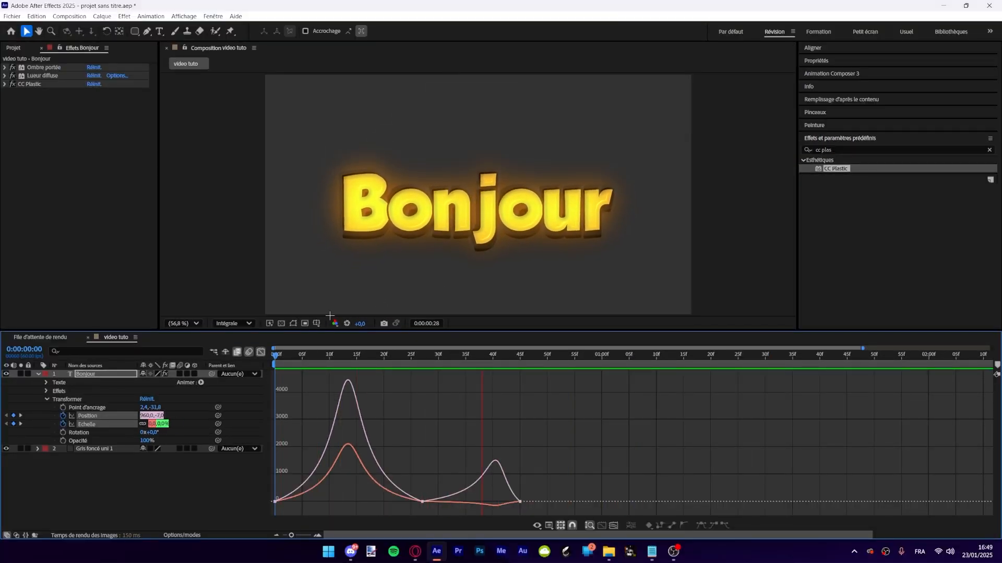
Step: Close the graph editor and play the Bonjour animation
left_click(261, 352)
left_click(282, 355)
key("space")
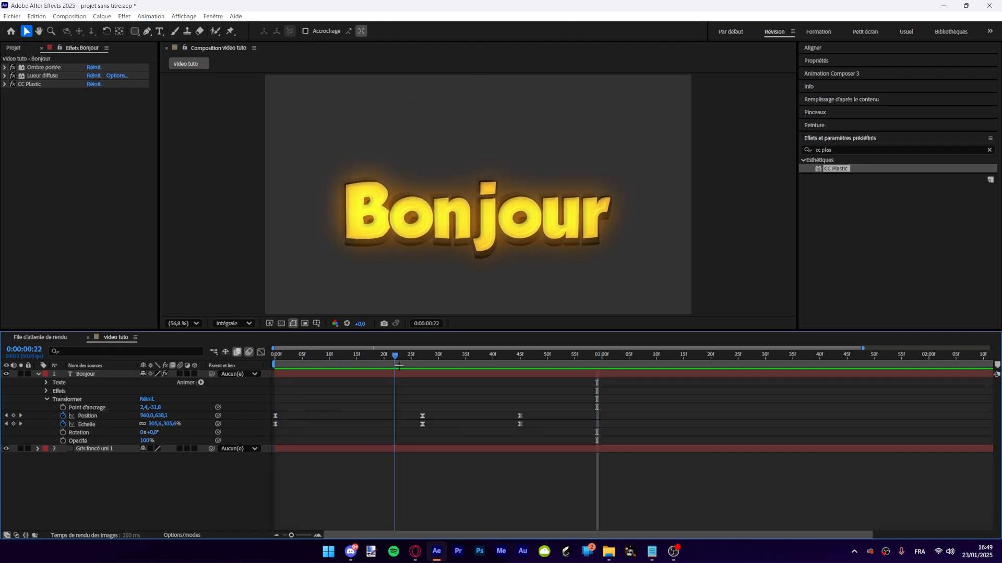
Step: Extend the Bonjour animation by changing its vertical position at frame 59 and at 0:00:01:11
left_click_drag(481, 354, 596, 370)
left_click_drag(163, 416, 200, 408)
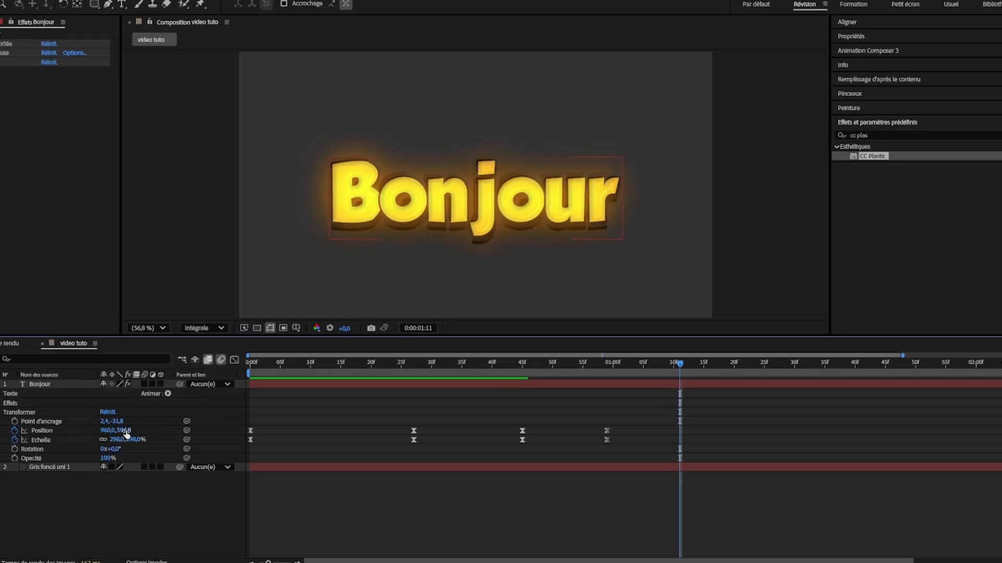
left_click_drag(163, 415, 144, 412)
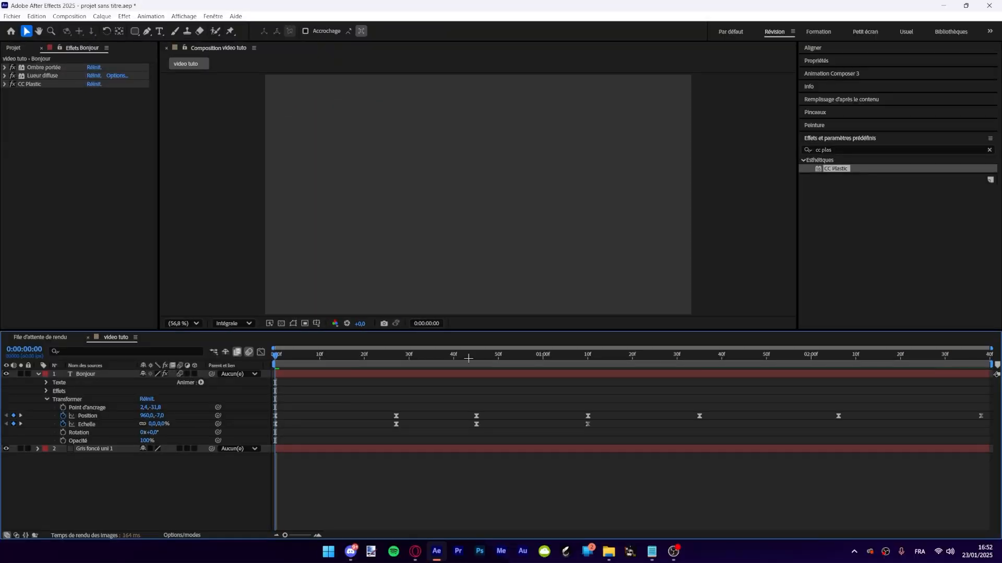
Step: Play the extended Bonjour animation and lower the preview resolution to Un quart
key("space")
left_click_drag(392, 359, 364, 360)
key("space")
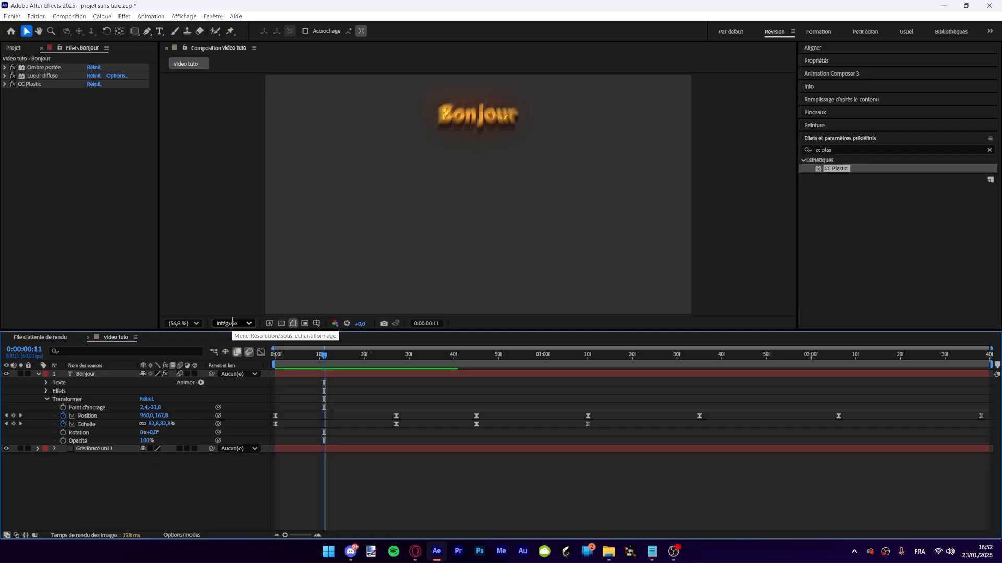
left_click(232, 323)
left_click(229, 381)
Step: Replay the Bonjour animation from frame 0 at quarter resolution
key("space")
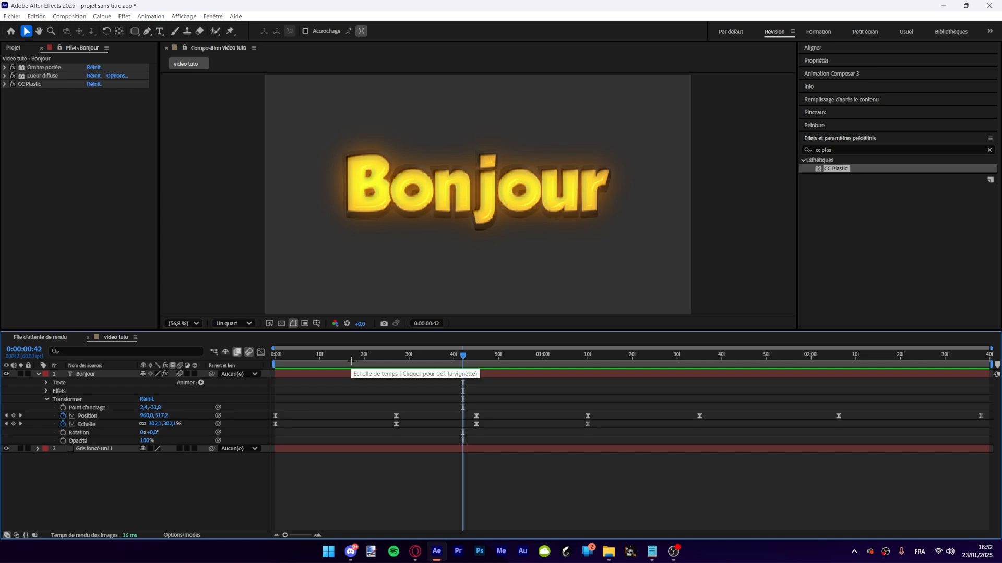
key("Home")
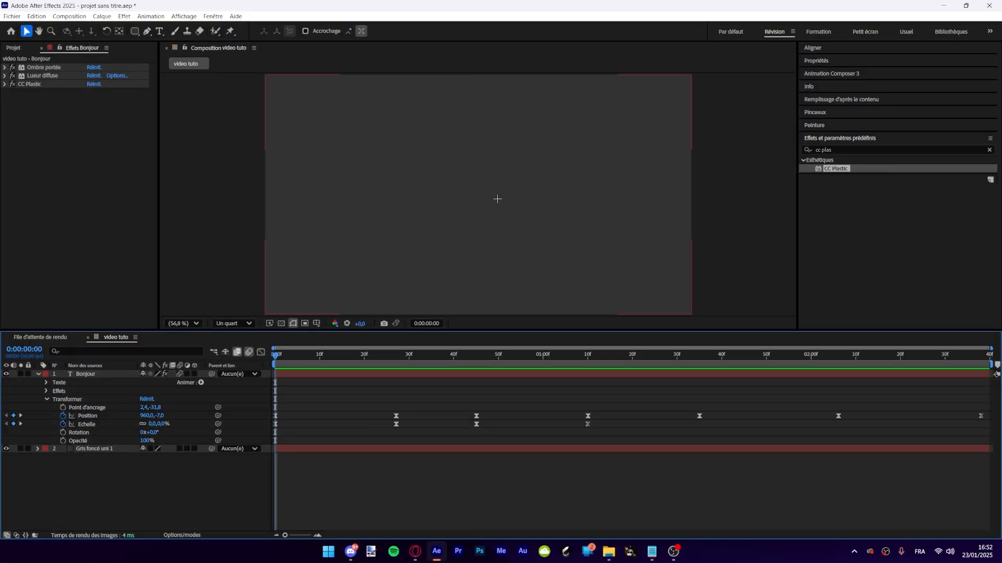
key("space")
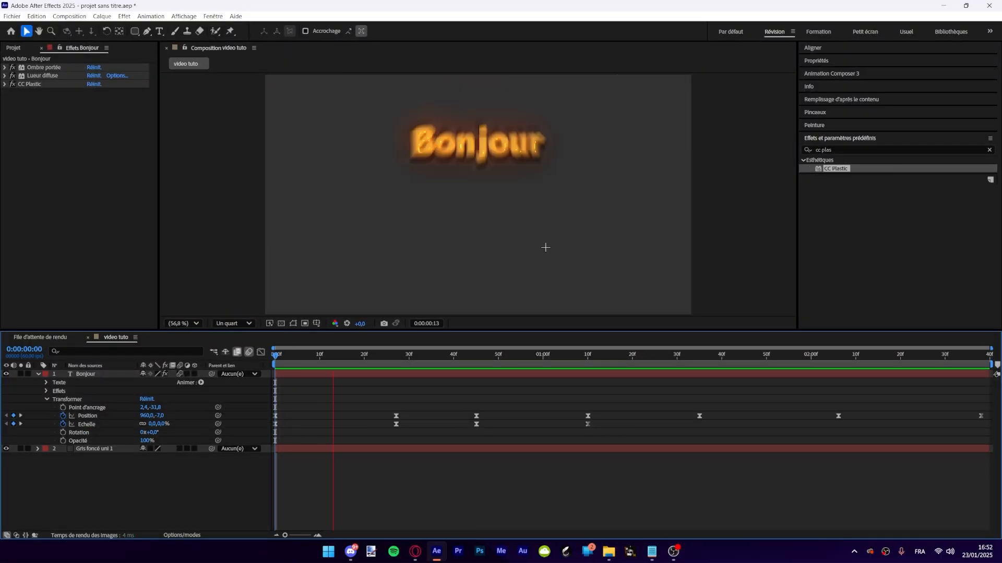
key("space")
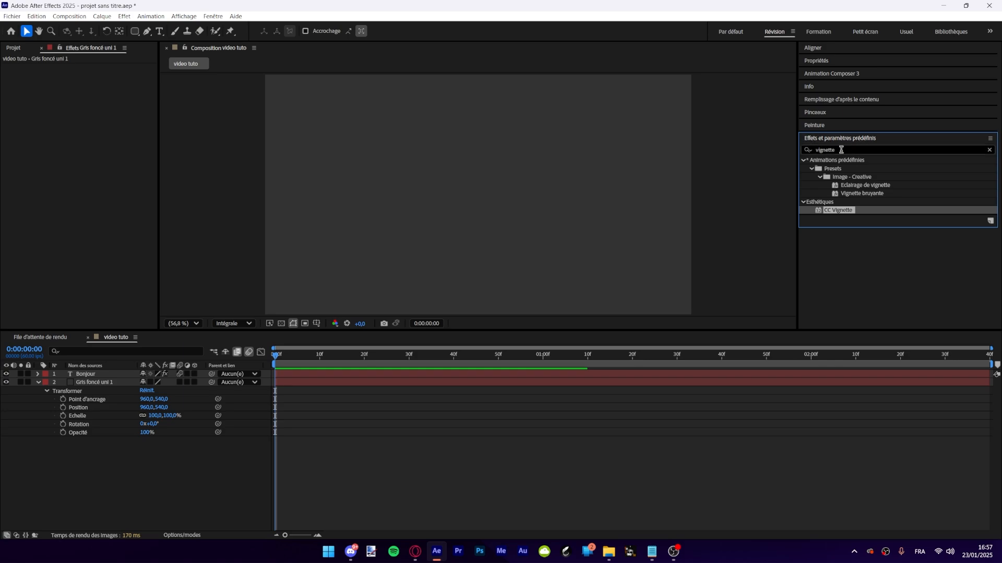
Step: Apply the CC Vignette effect to the Gris foncé uni 1 background layer
left_click(843, 247)
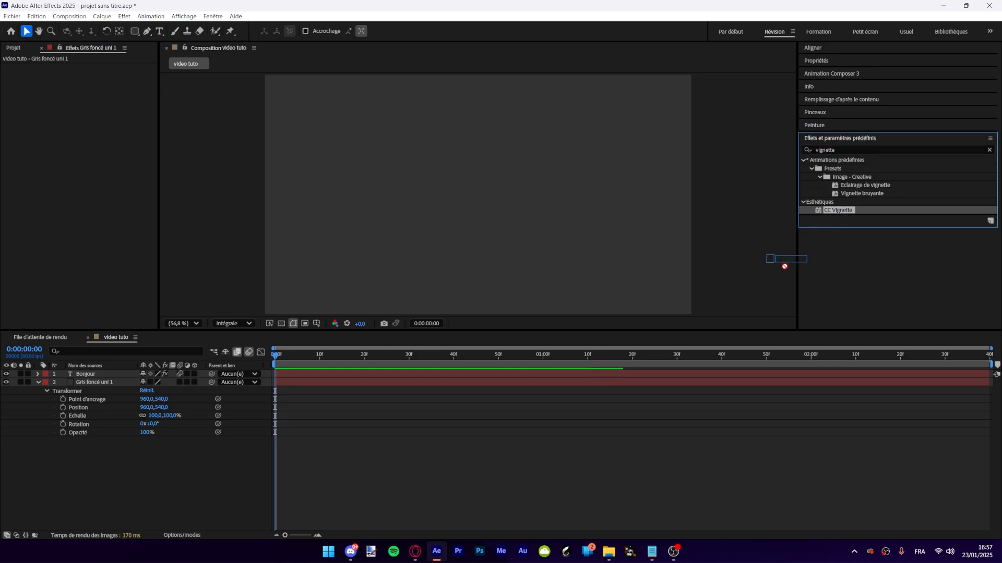
left_click_drag(472, 327, 476, 195)
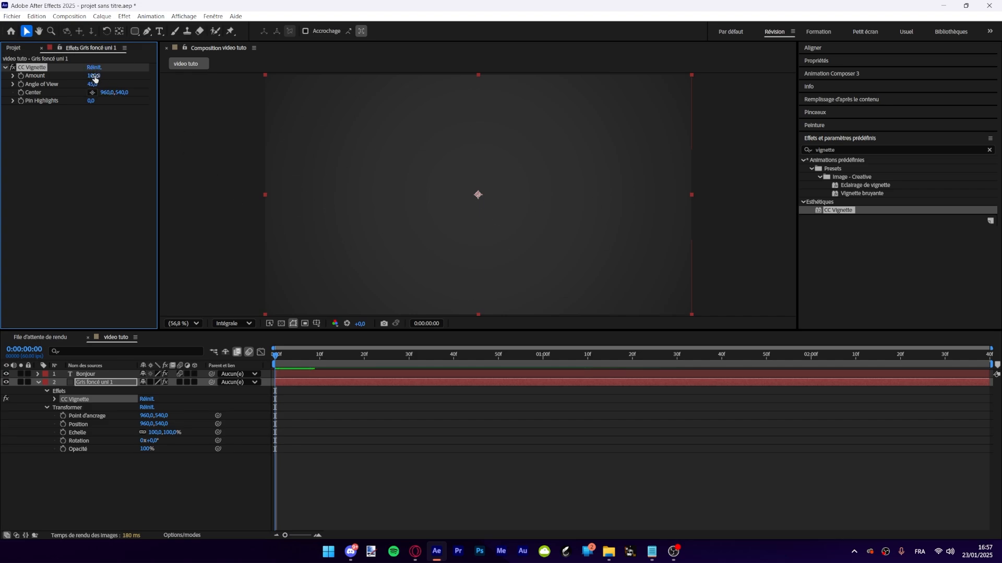
Step: Keyframe the CC Vignette Amount from 0 at frame 0 to 203 at frame 20, and preview the darkening
left_click_drag(15, 80, 13, 81)
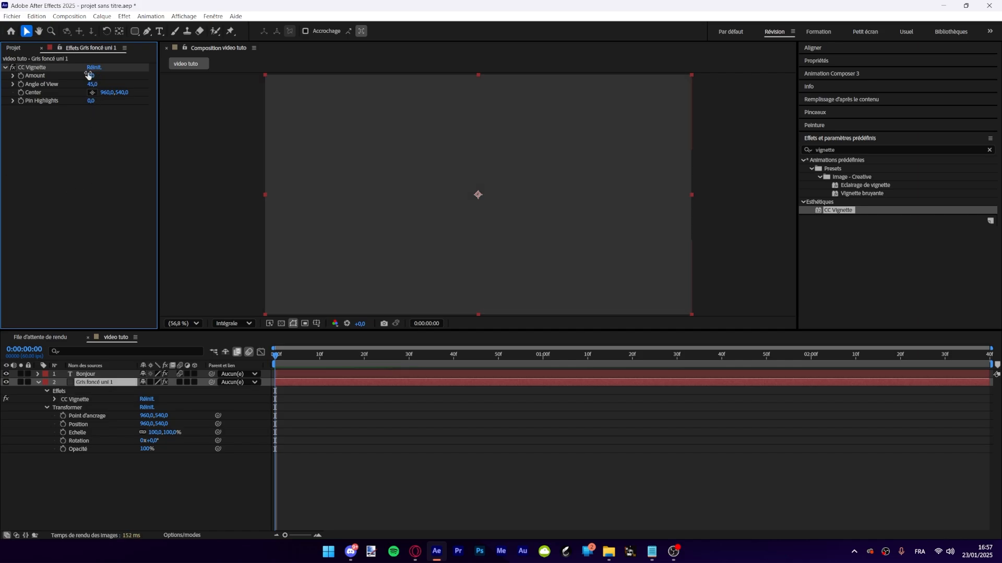
left_click(20, 76)
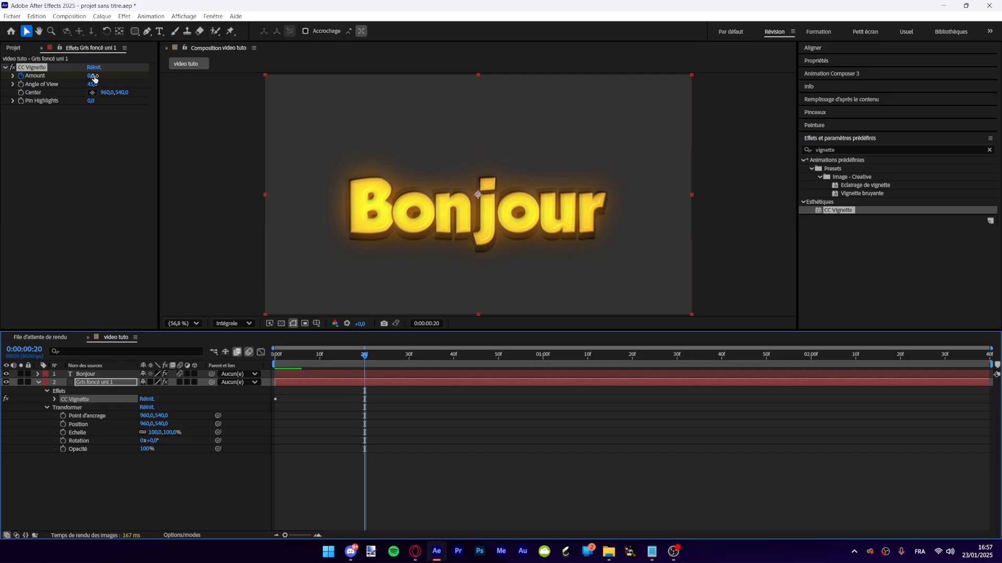
left_click(231, 192)
type("1")
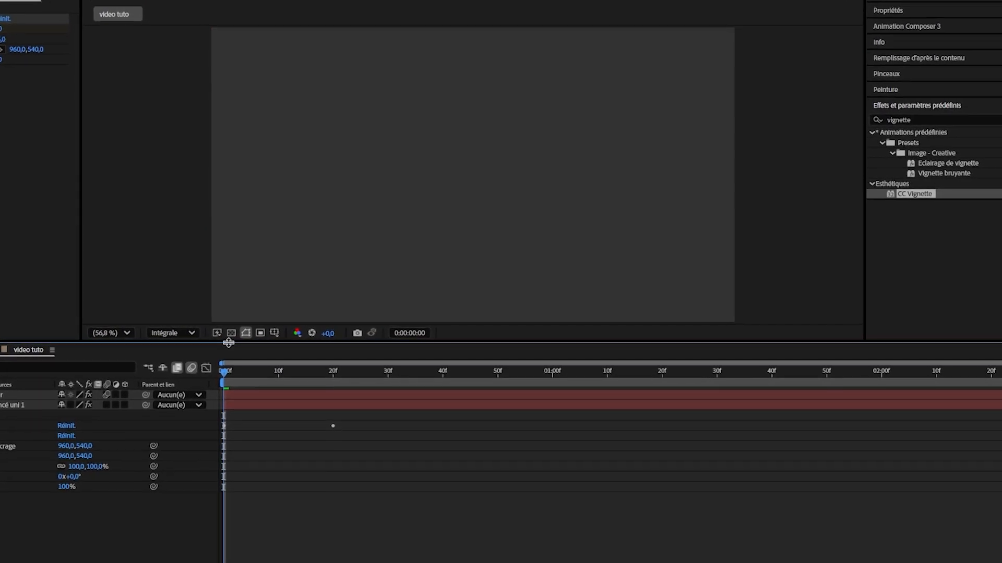
key("space")
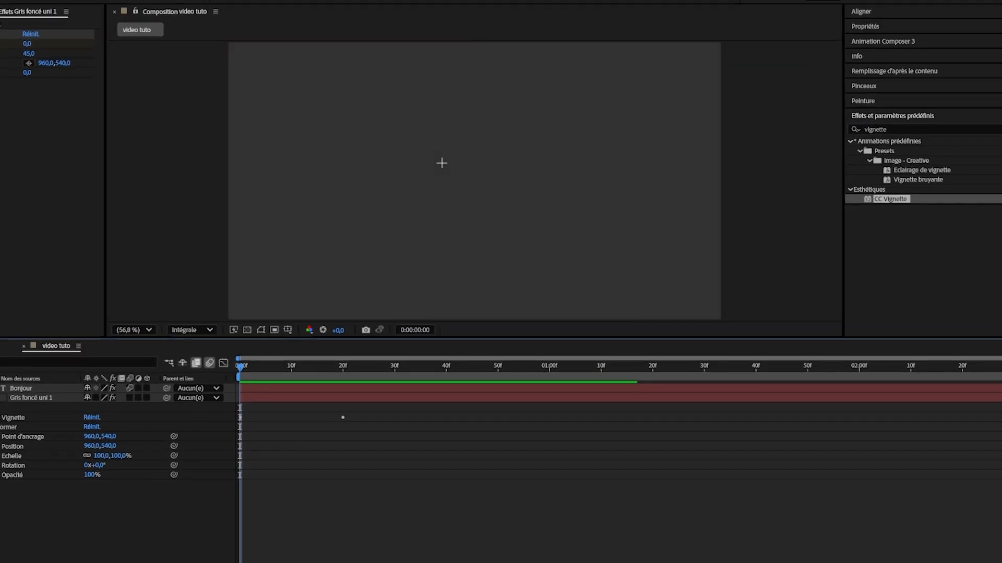
key("space")
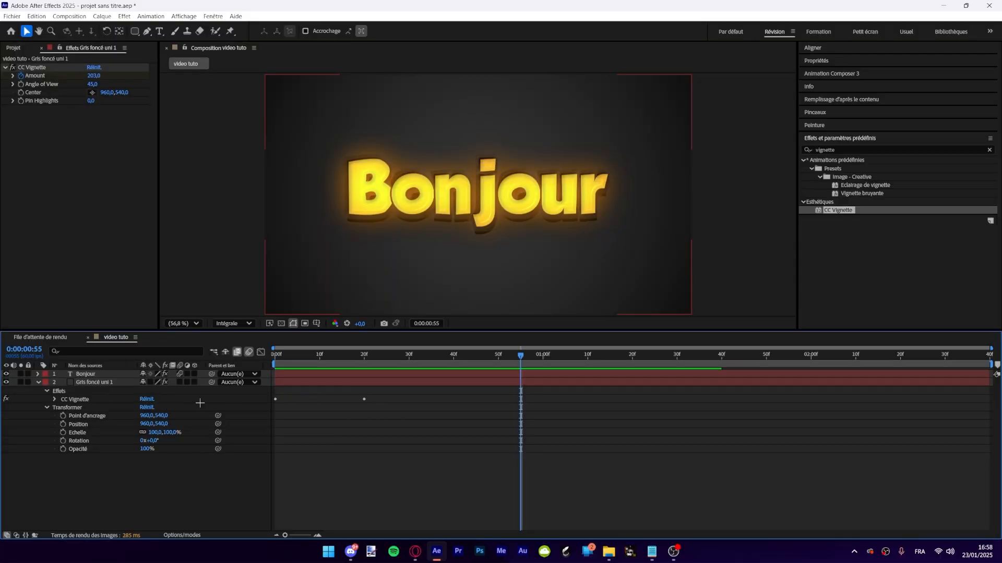
Step: Reveal the CC Vignette Amount keyframes of the Gris foncé uni 1 layer in the timeline
left_click(38, 382)
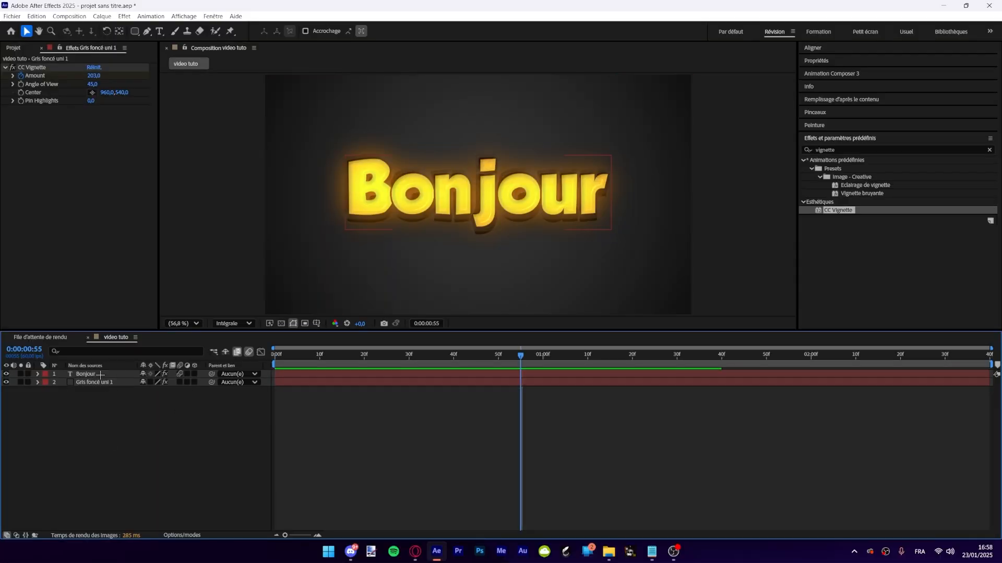
left_click(93, 385)
left_click(38, 382)
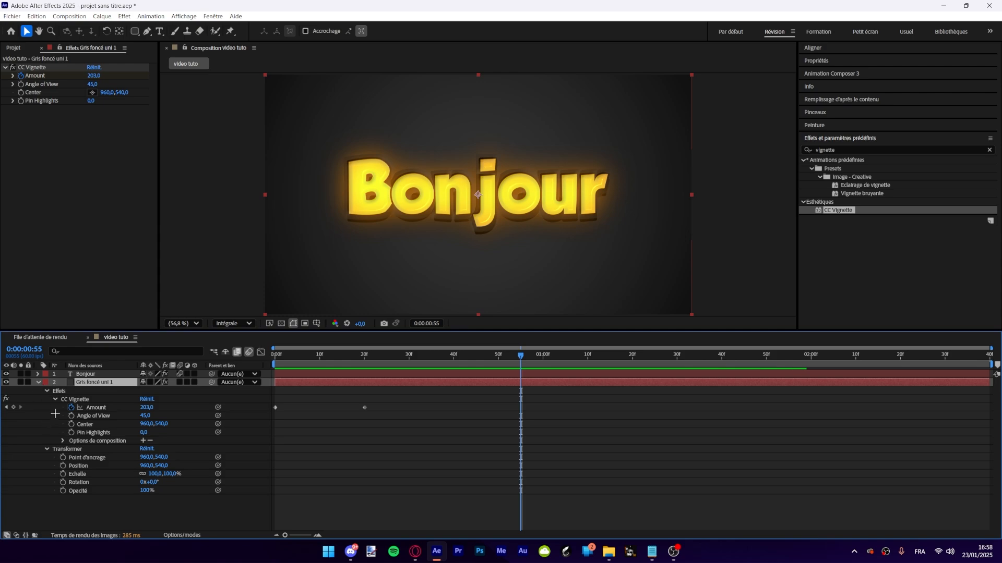
left_click(80, 400)
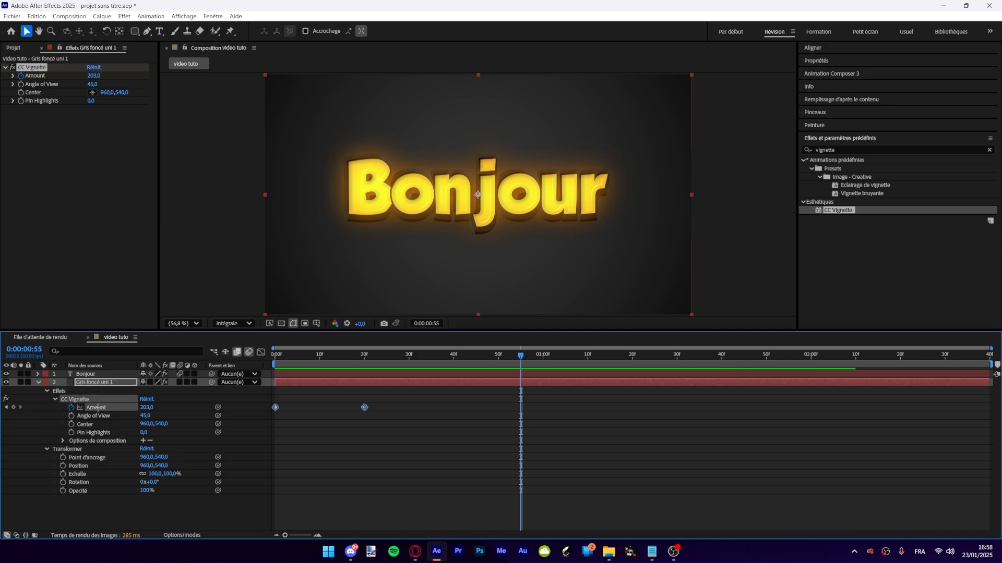
Step: Select both vignette Amount keyframes and examine their speed curve in the graph editor
left_click(374, 424)
left_click_drag(343, 403, 270, 411)
key("shift+F3")
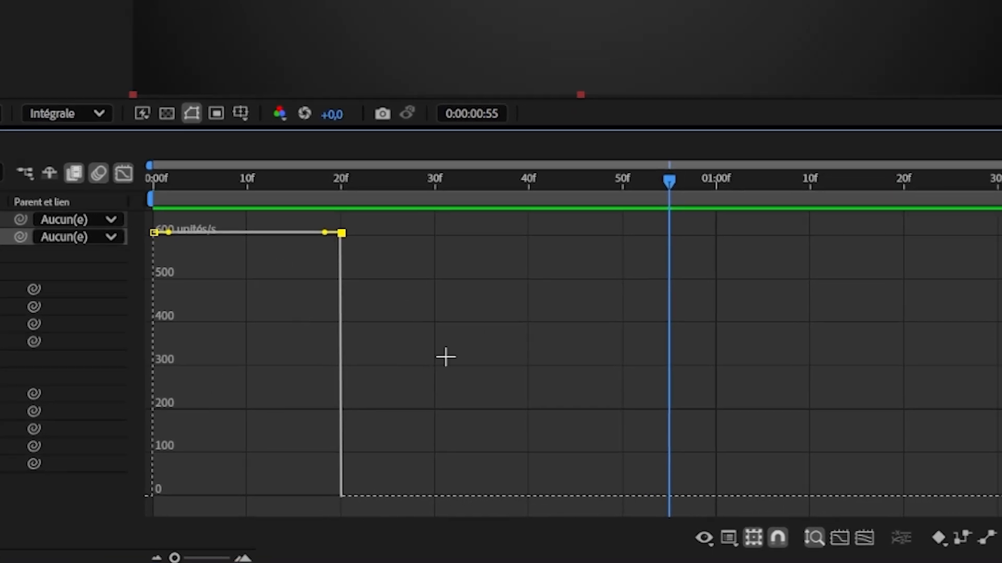
left_click_drag(371, 232, 111, 478)
key("shift+F3")
left_click_drag(389, 277, 145, 298)
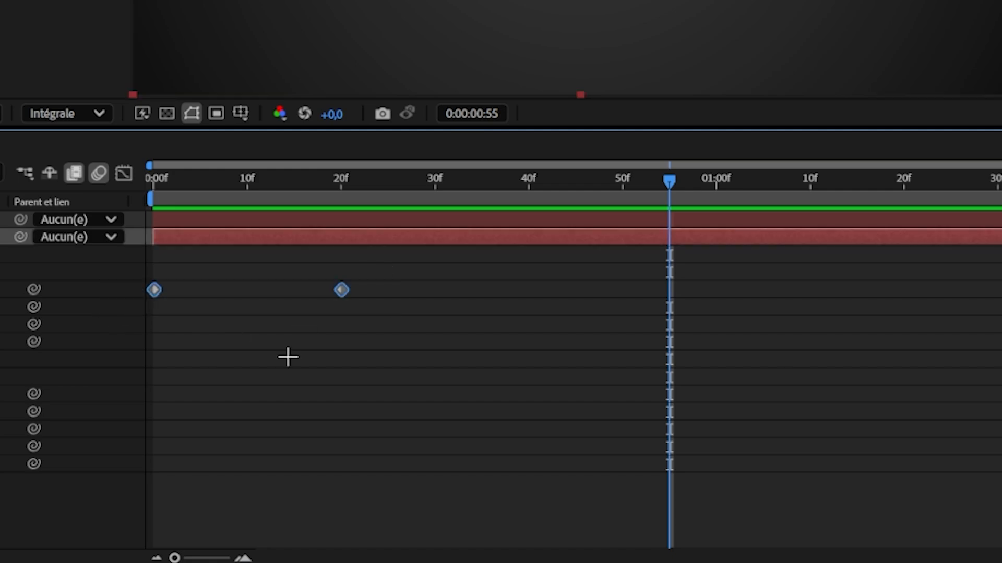
Step: Apply Easy Ease to both Amount keyframes and reshape their speed curve to peak at about frame 4
key("F9")
left_click(306, 389)
left_click_drag(420, 272, 142, 303)
left_click(124, 173)
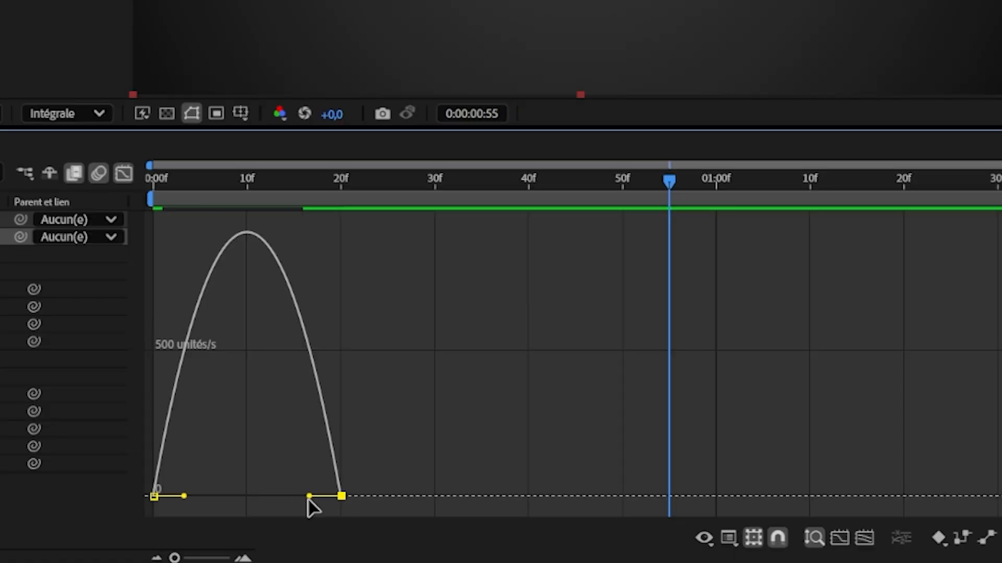
left_click_drag(309, 497, 247, 496)
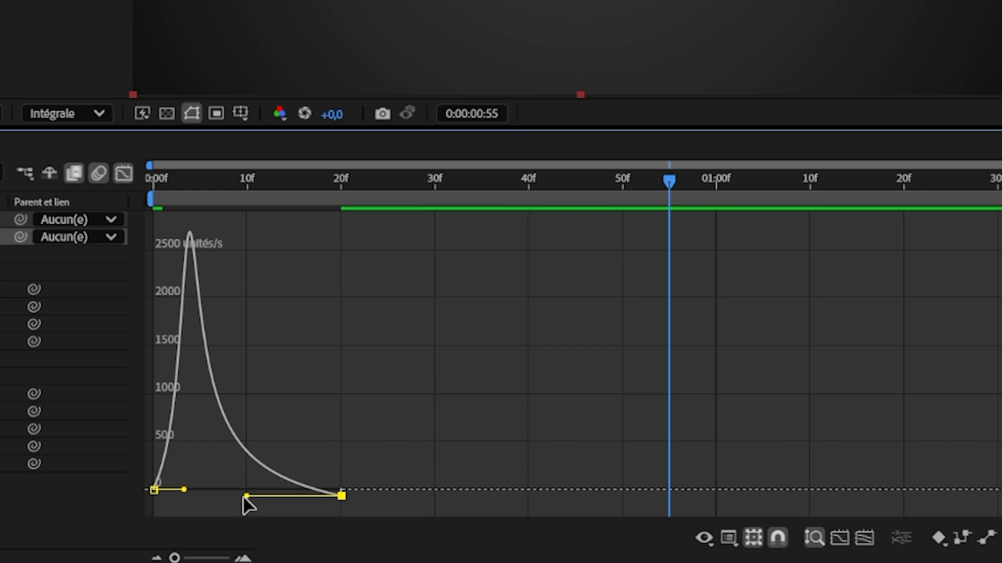
left_click(327, 423)
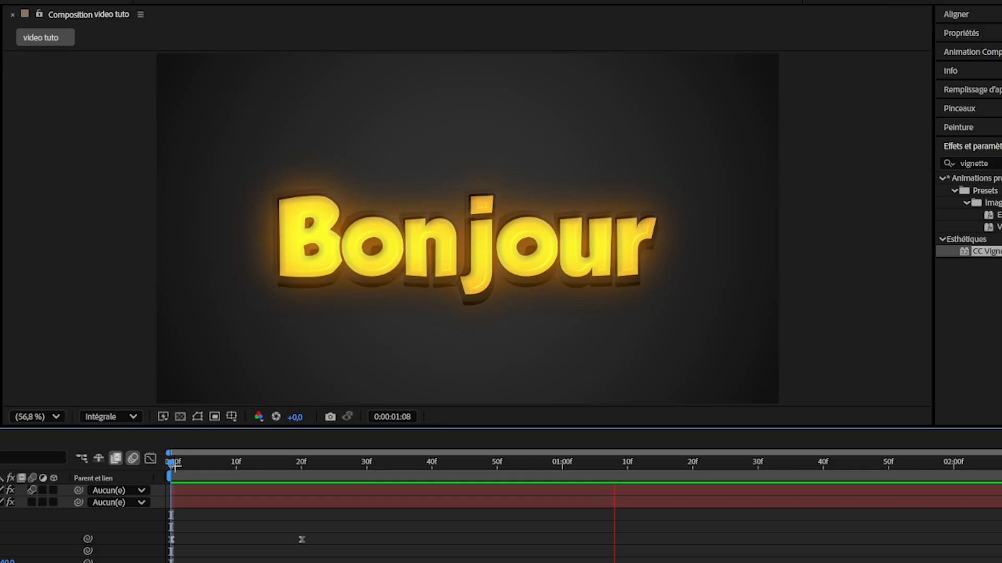
Step: Play the composition from frame 0 to check the eased vignette with the text animation
key("Home")
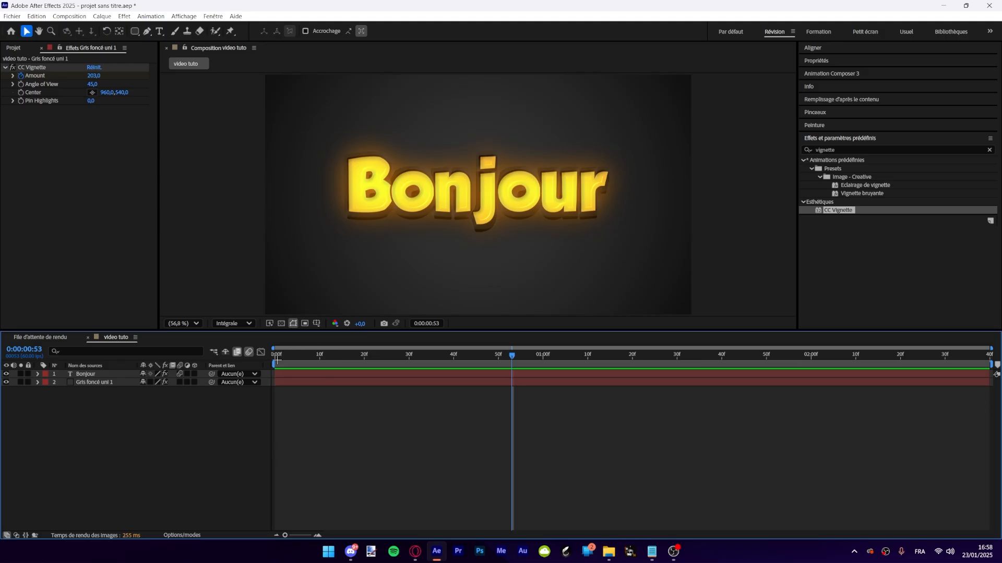
left_click(276, 355)
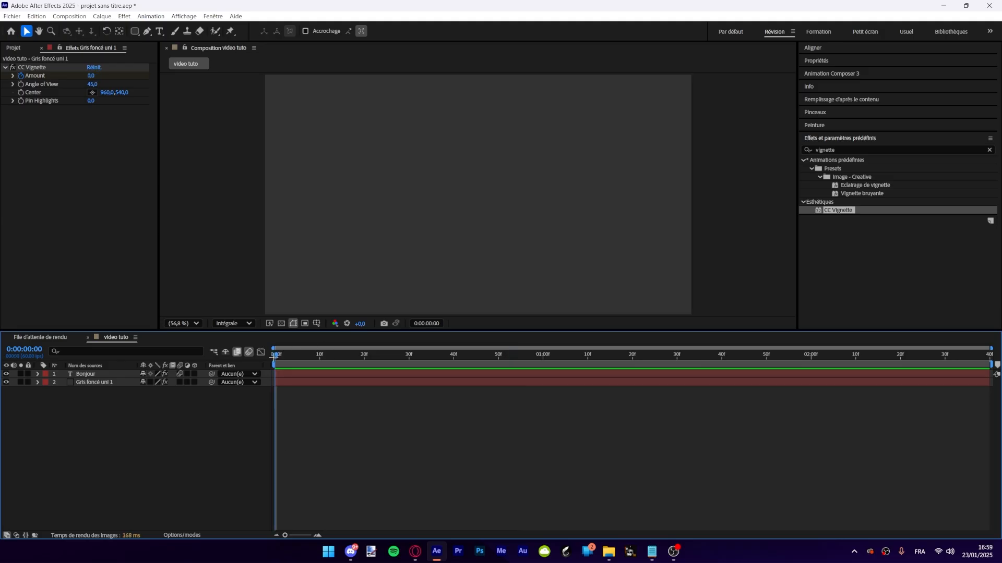
key("space")
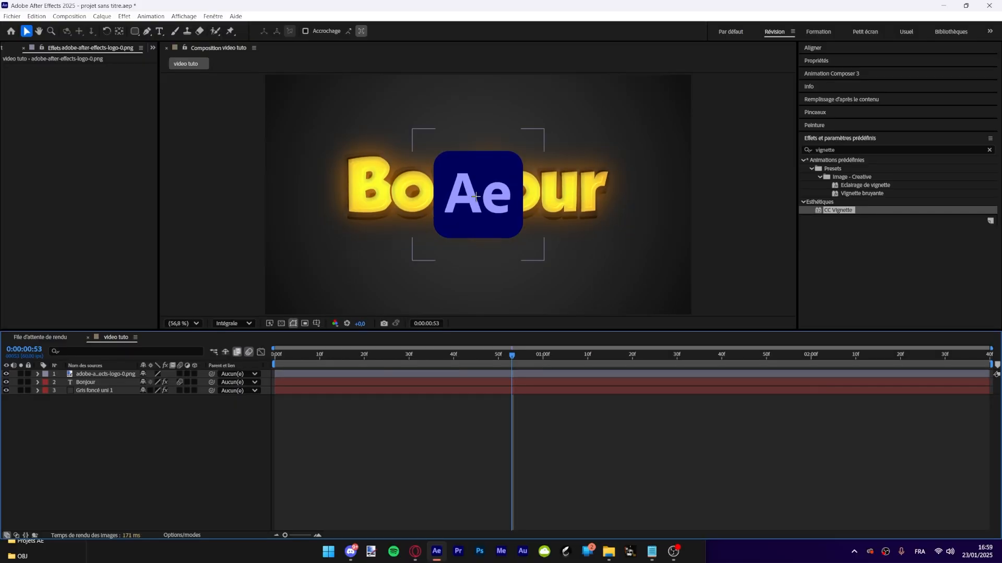
Step: Shrink the After Effects logo and place it above the first letters of Bonjour with the playhead at frame 16
left_click_drag(432, 194, 448, 153)
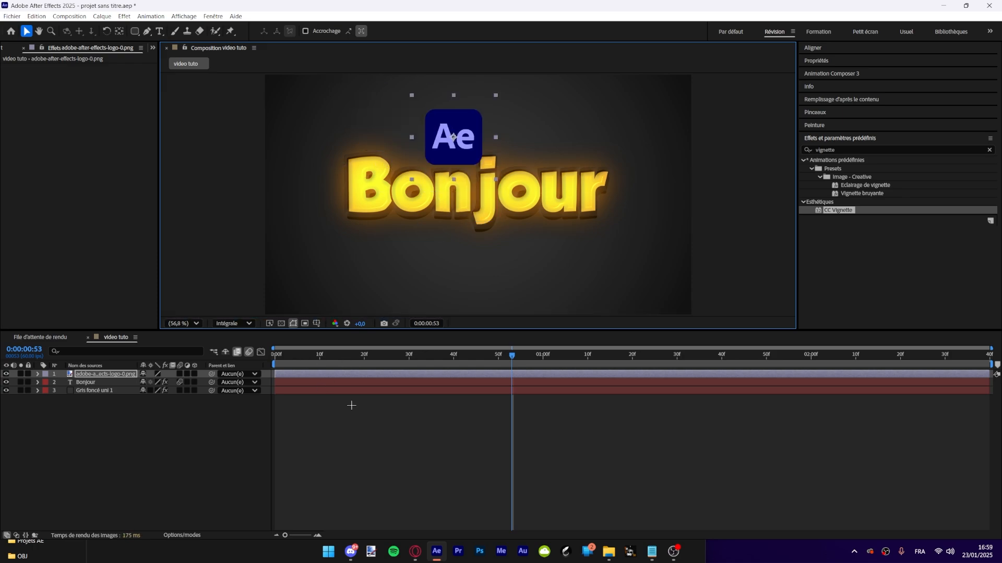
left_click_drag(289, 356, 347, 356)
left_click(453, 139)
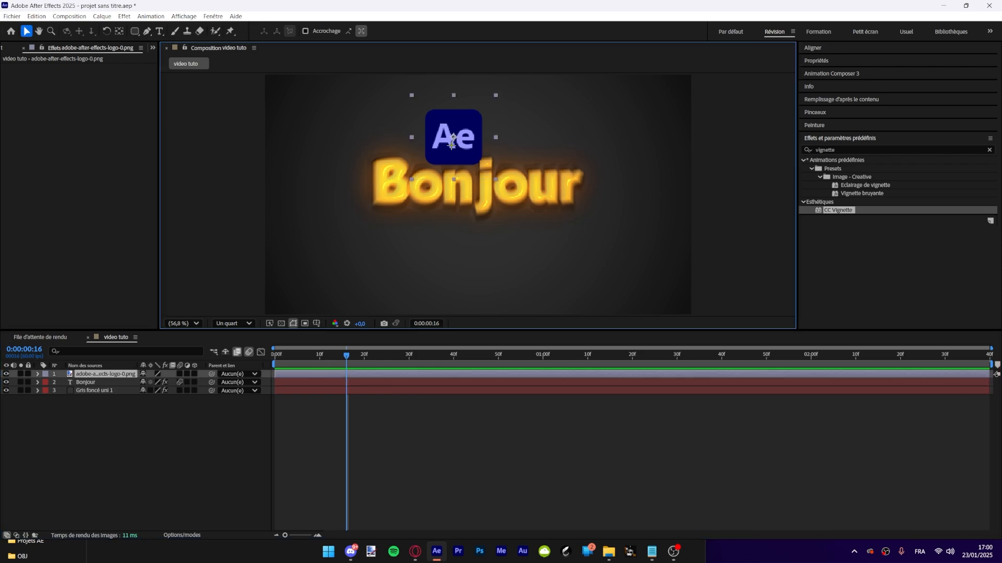
left_click_drag(460, 157, 398, 155)
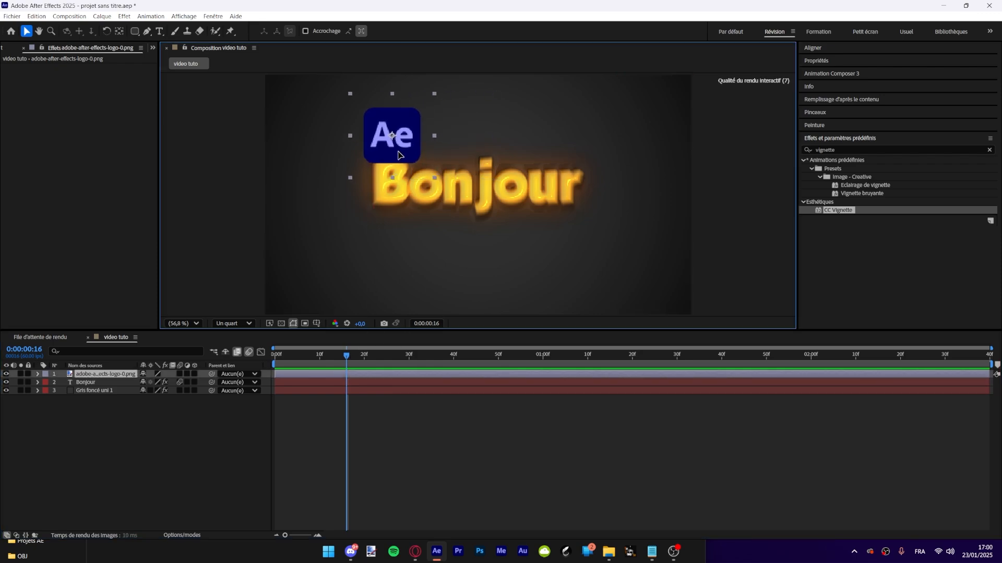
Step: Manually shift the logo to follow the letter B at frames 18, 20, 22 and 27
left_click_drag(346, 357, 355, 356)
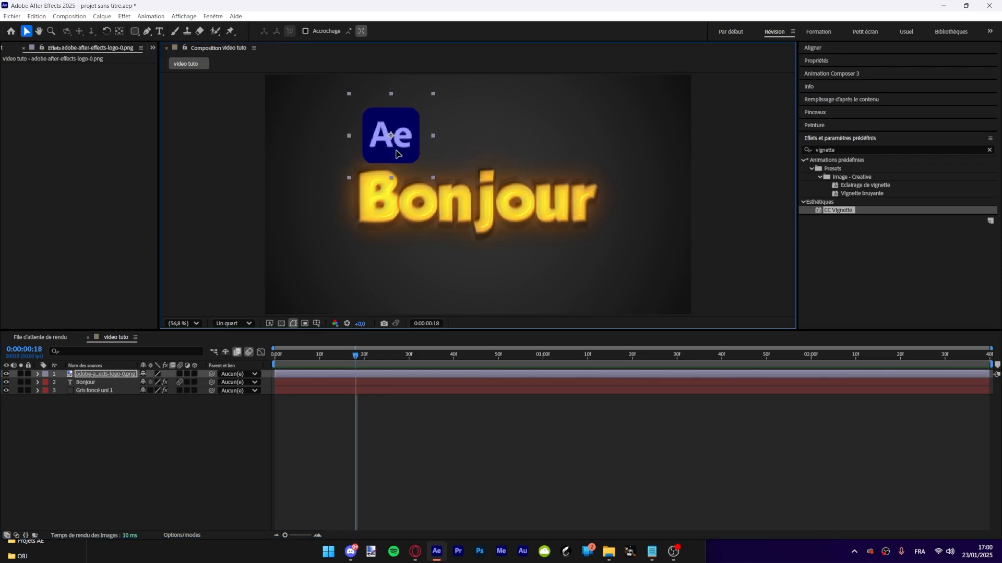
left_click_drag(396, 152, 384, 164)
left_click_drag(356, 357, 364, 358)
left_click_drag(376, 163, 365, 174)
left_click_drag(366, 357, 374, 357)
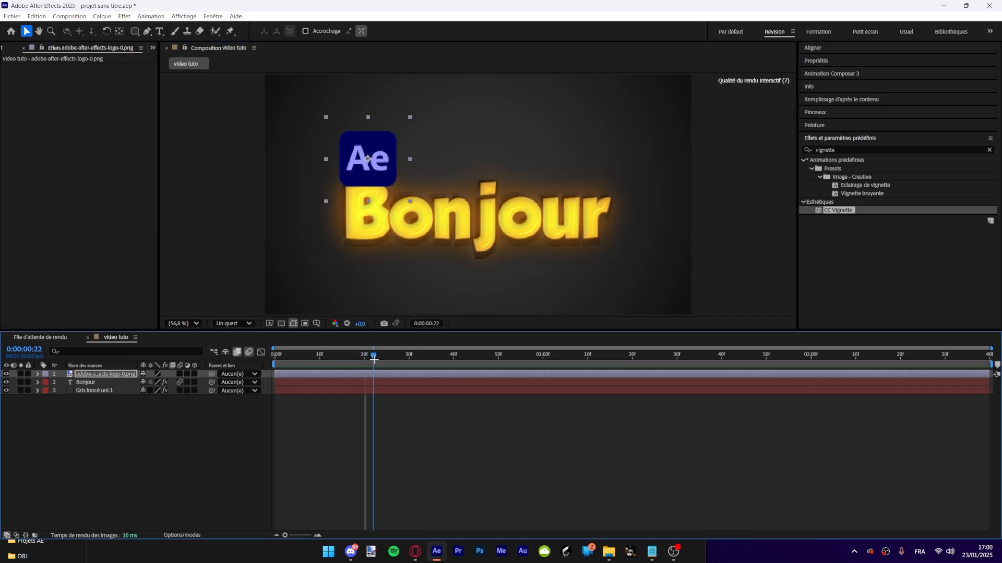
left_click_drag(363, 177, 360, 180)
left_click_drag(374, 356, 395, 357)
left_click_drag(367, 173, 360, 178)
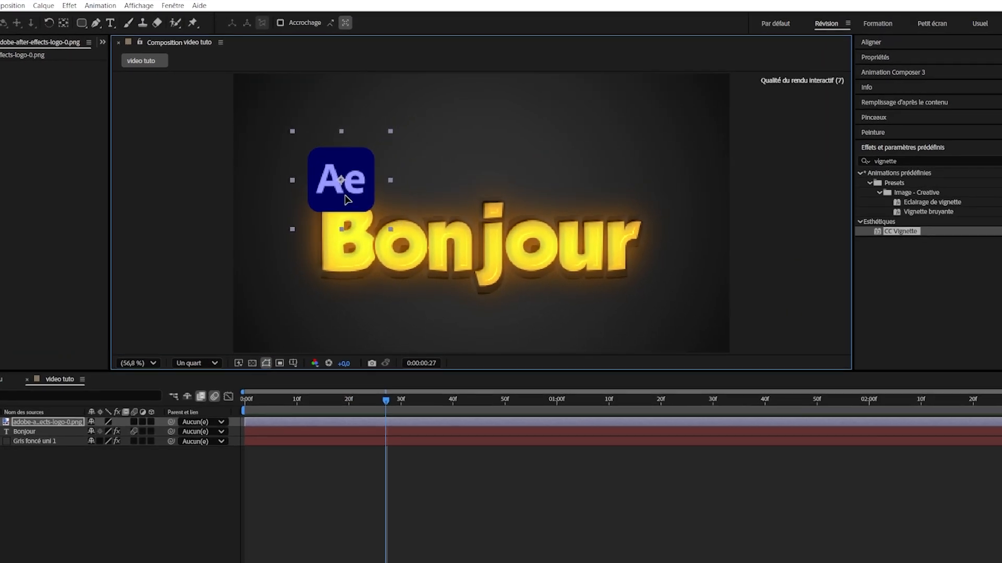
Step: Scrub and play past frame 27 to examine how the logo sits against the moving text
left_click_drag(395, 356, 426, 357)
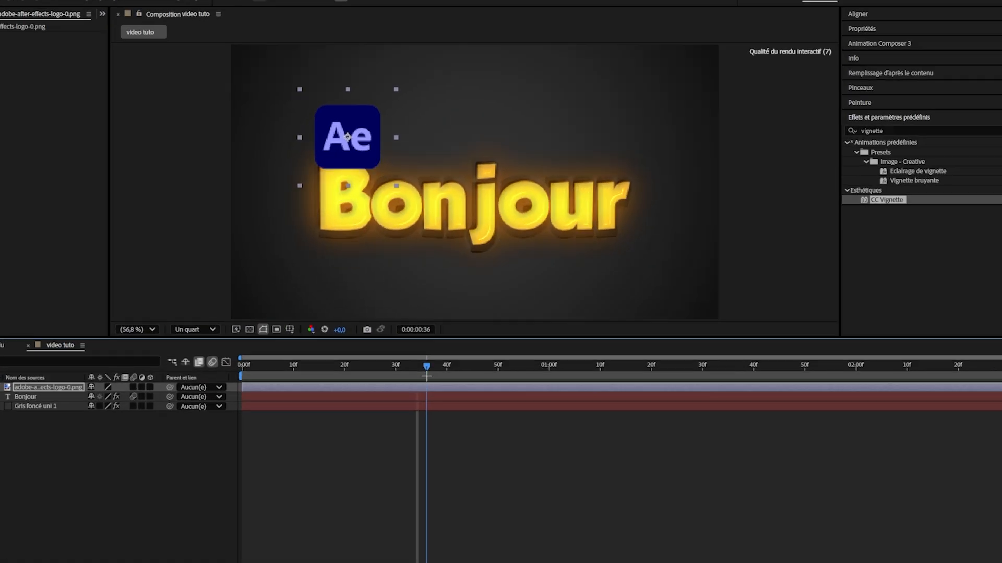
left_click_drag(427, 365, 520, 367)
key("space")
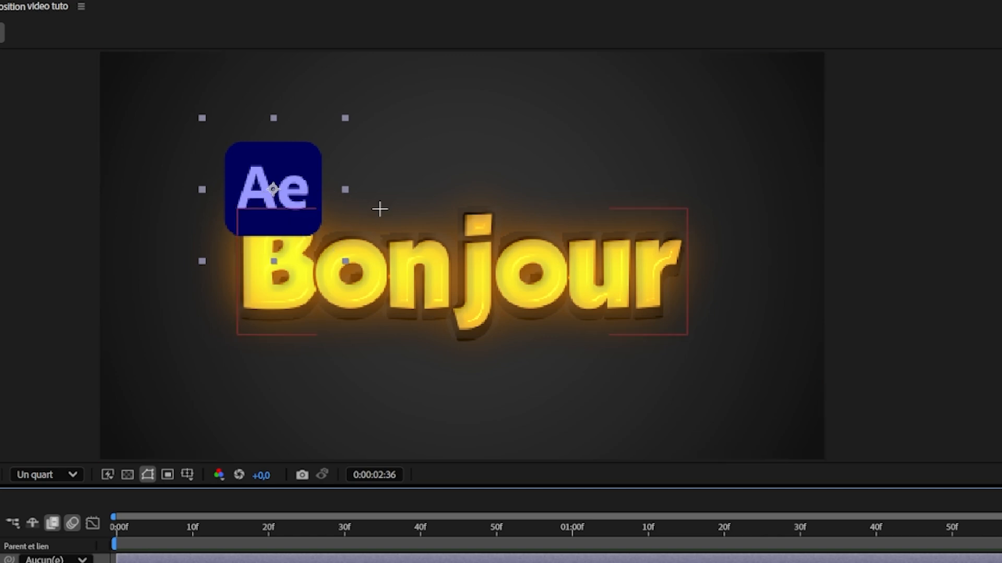
Step: Move the logo above the second "o" of Bonjour and reduce its size
left_click_drag(249, 202, 498, 192)
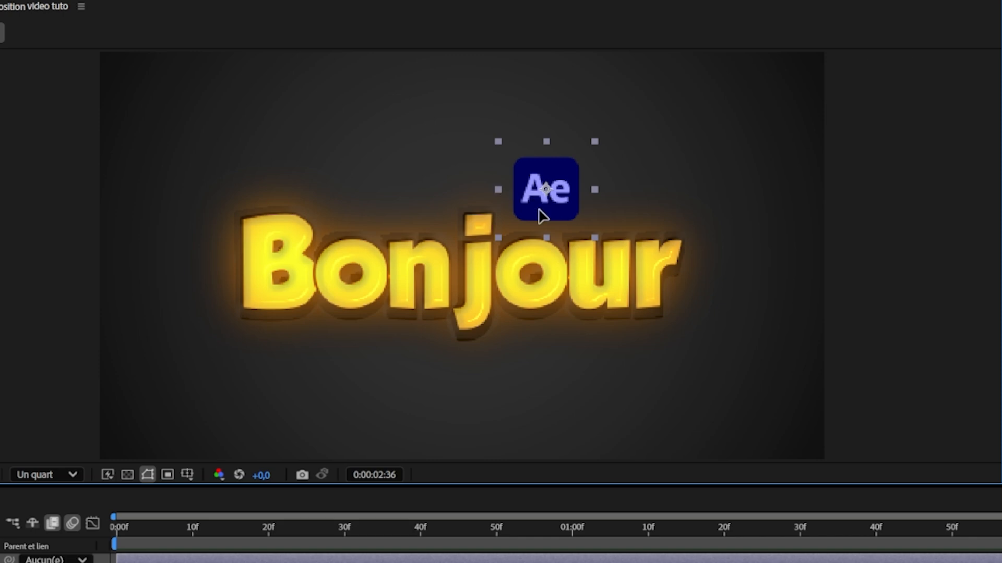
Step: Place the After Effects logo over the dot of the "j" and scrub the timeline to 0:00:02:39
left_click_drag(543, 215, 482, 224)
left_click(566, 417)
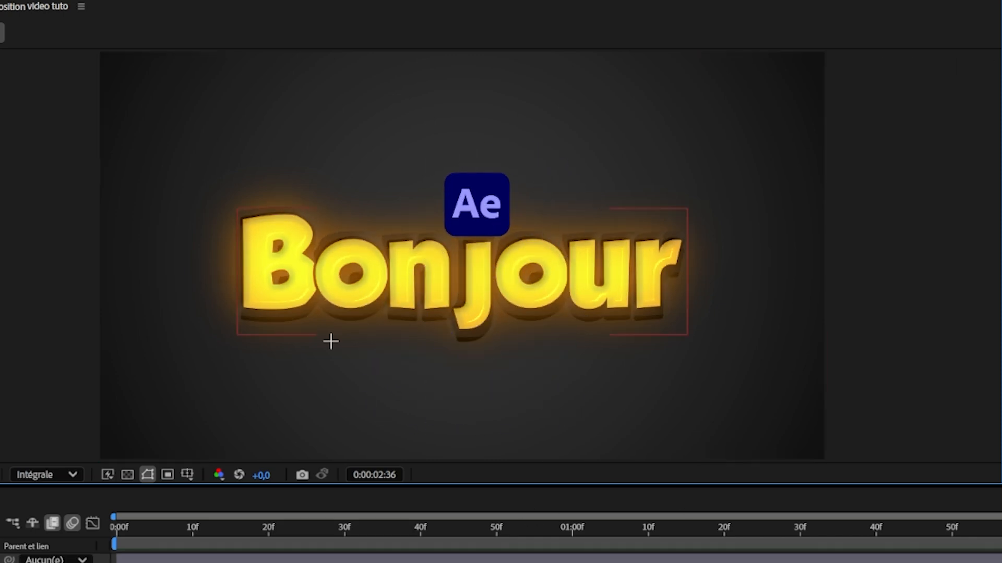
left_click(155, 527)
left_click_drag(167, 530, 1001, 560)
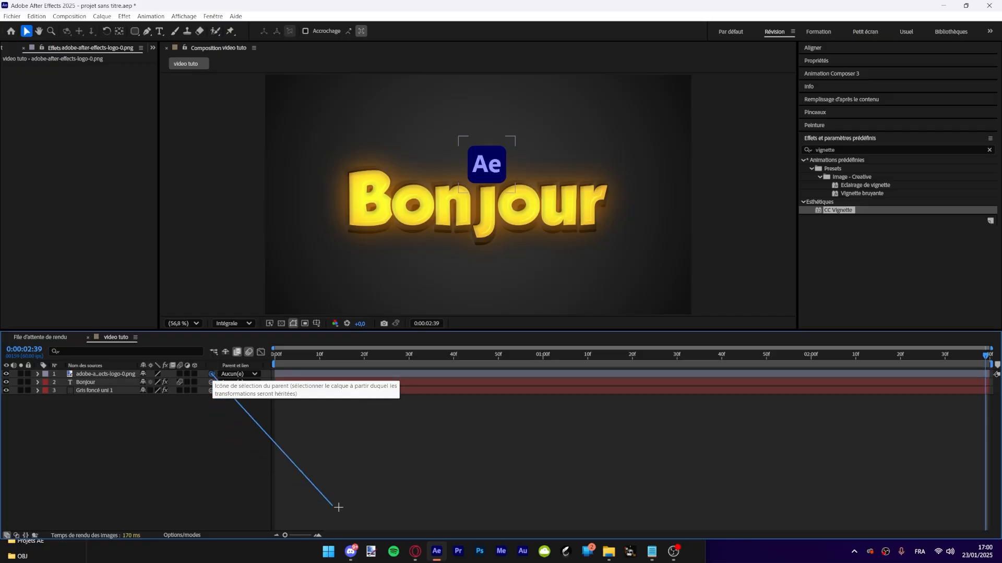
Step: Parent the After Effects logo layer to the Bonjour text layer
left_click_drag(339, 507, 121, 411)
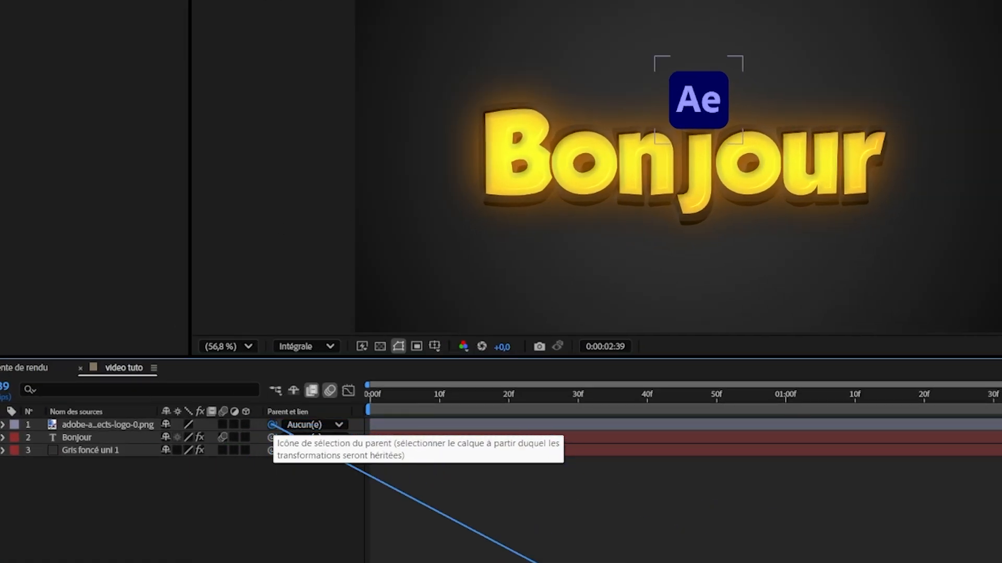
left_click_drag(537, 562, 89, 438)
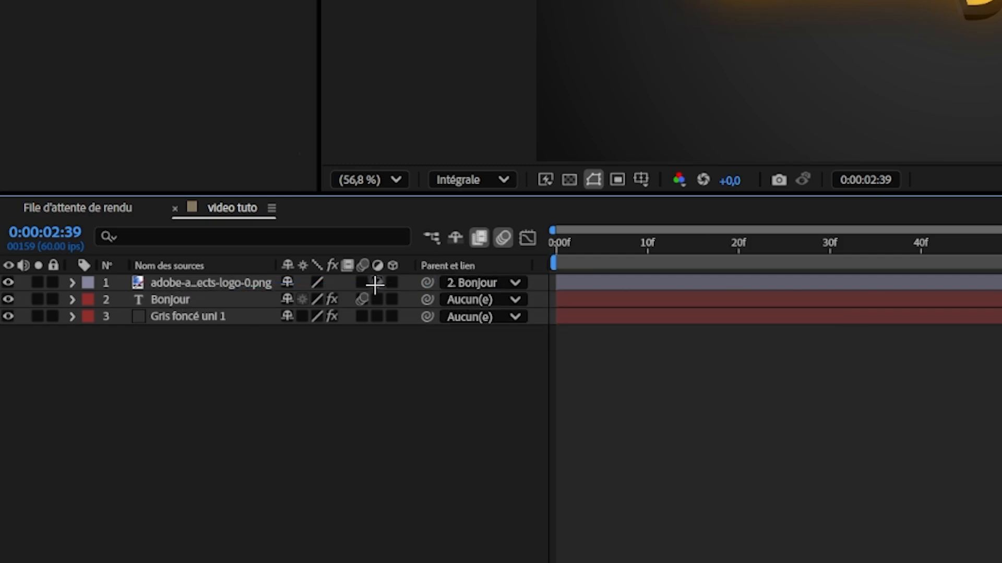
left_click(184, 283)
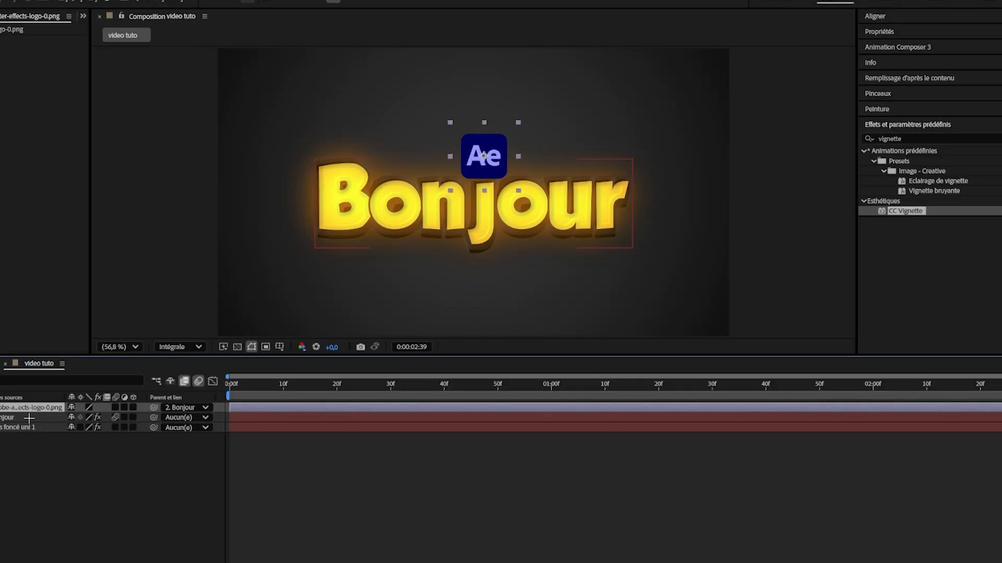
left_click(141, 303)
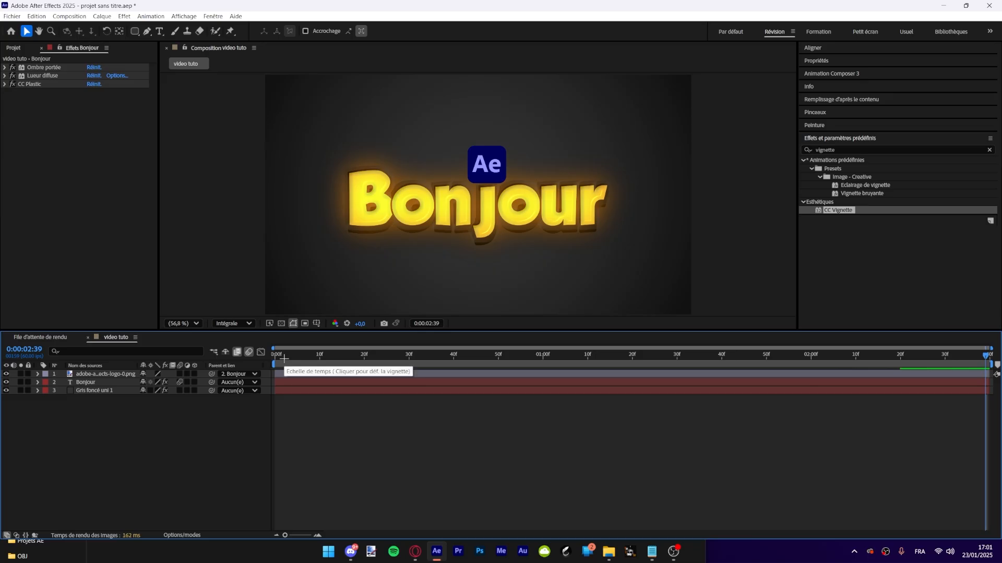
Step: Scrub and play the composition to examine how the logo follows the Bonjour text and moves with its own keyframes
left_click_drag(282, 357, 615, 358)
key("space")
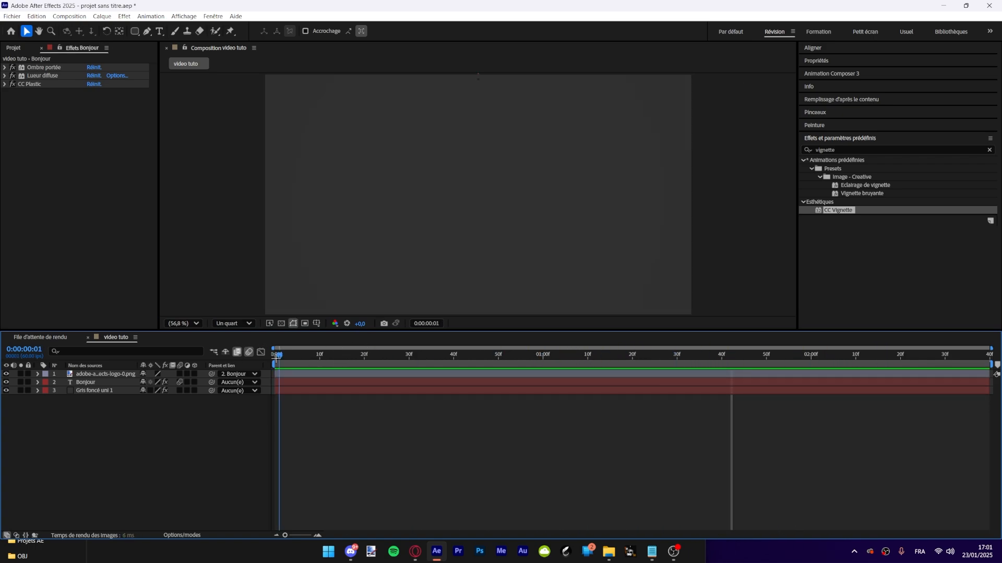
key("space")
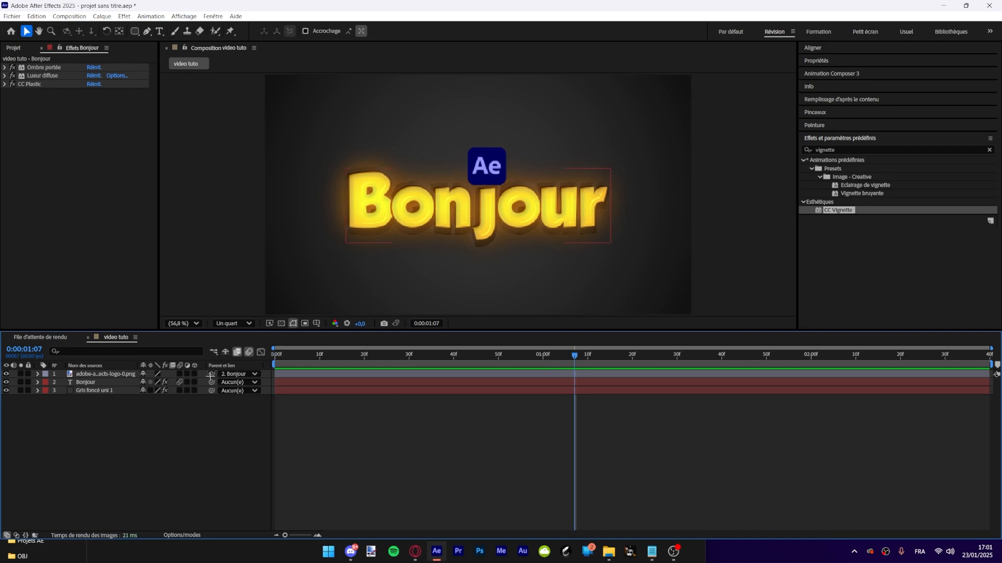
key("space")
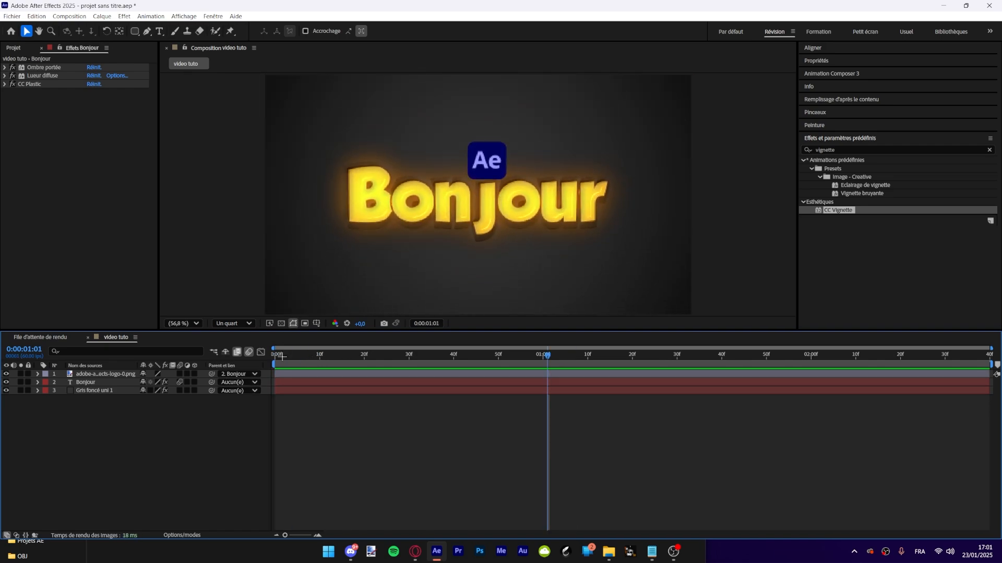
key("space")
key("space")
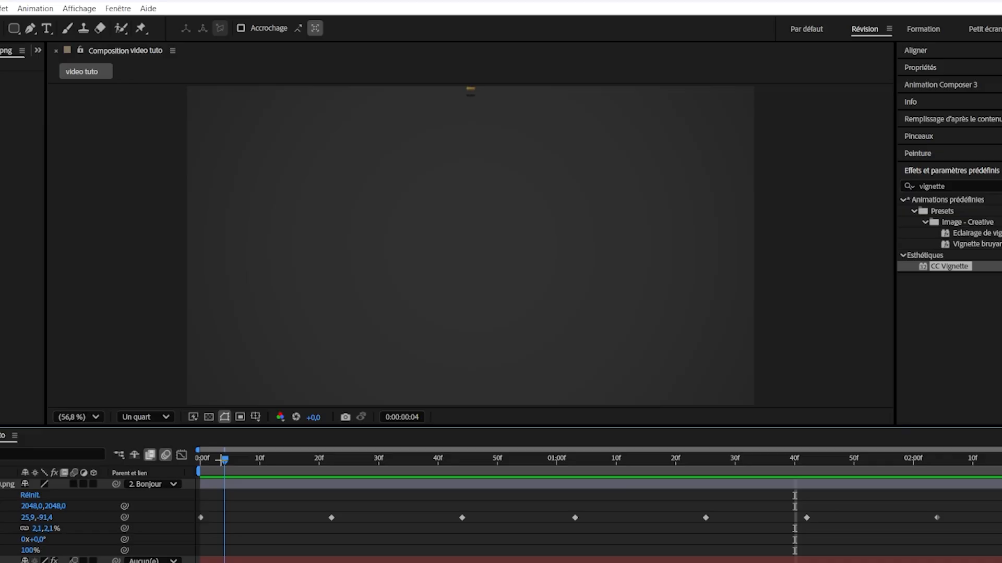
key("space")
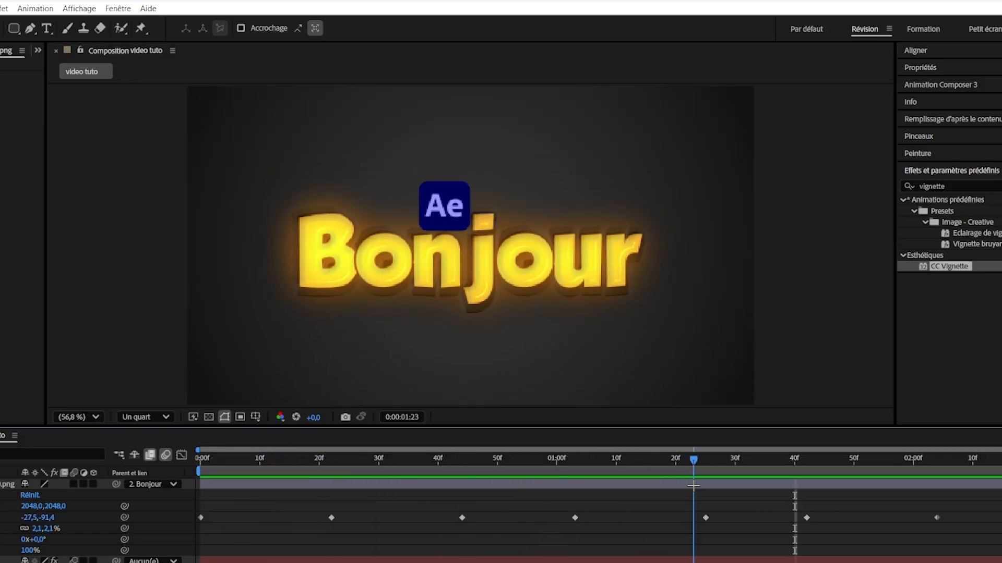
left_click(509, 181)
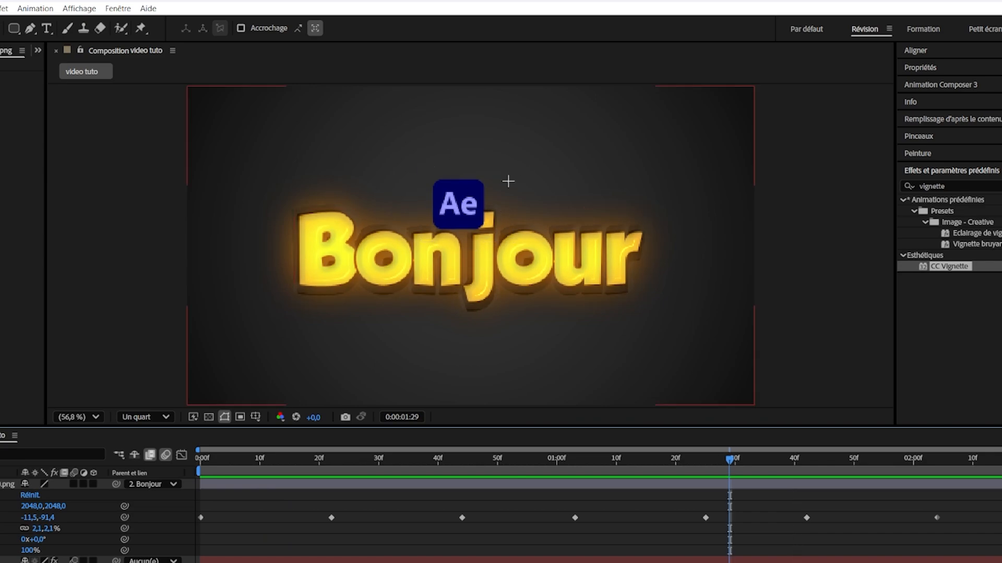
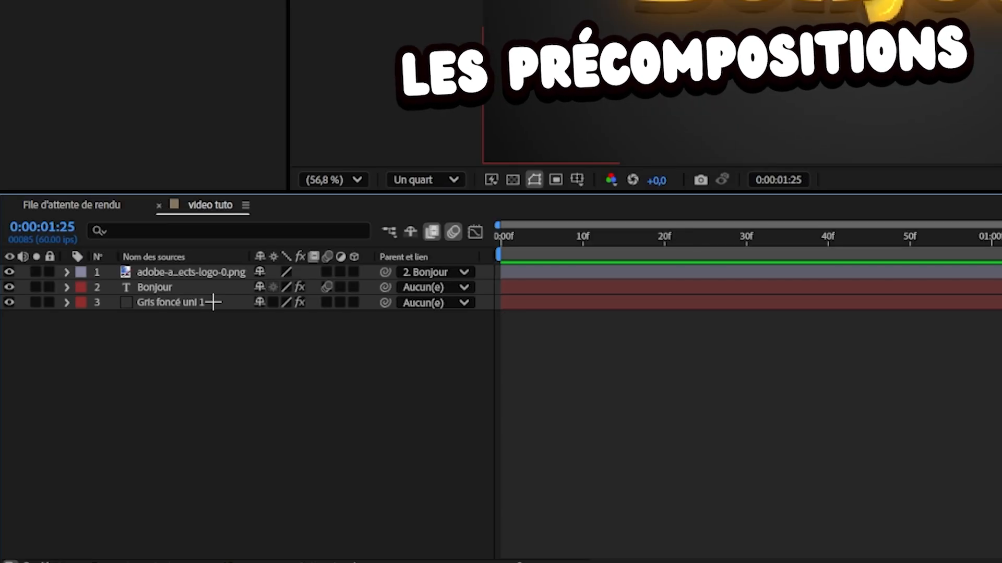
Step: Precompose the logo, Bonjour text and Gris foncé uni 1 layers into a new composition named "Bonjour", transferring all attributes
left_click(116, 390)
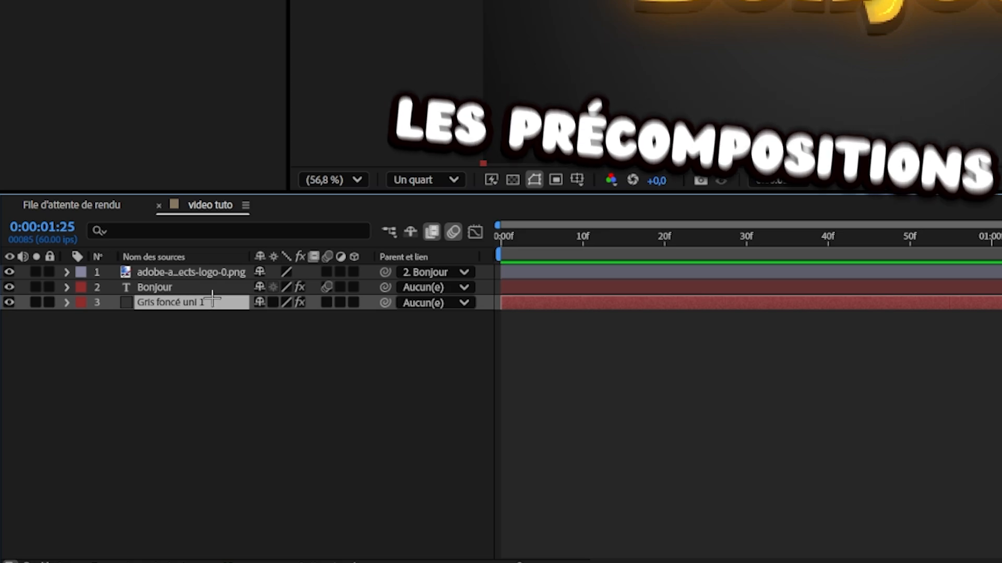
left_click(118, 383, "ctrl")
left_click(219, 275, "ctrl")
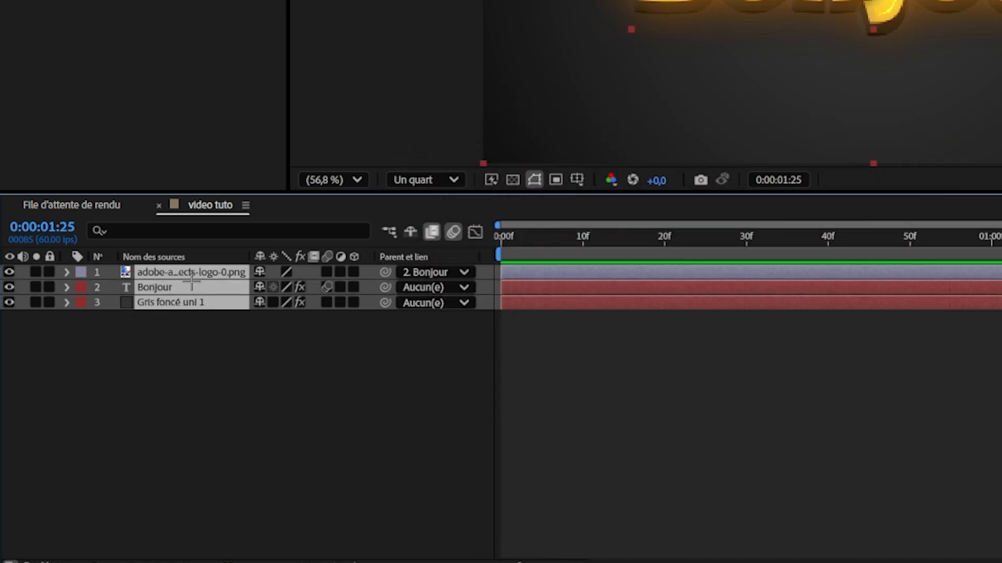
right_click(191, 282)
left_click(264, 168)
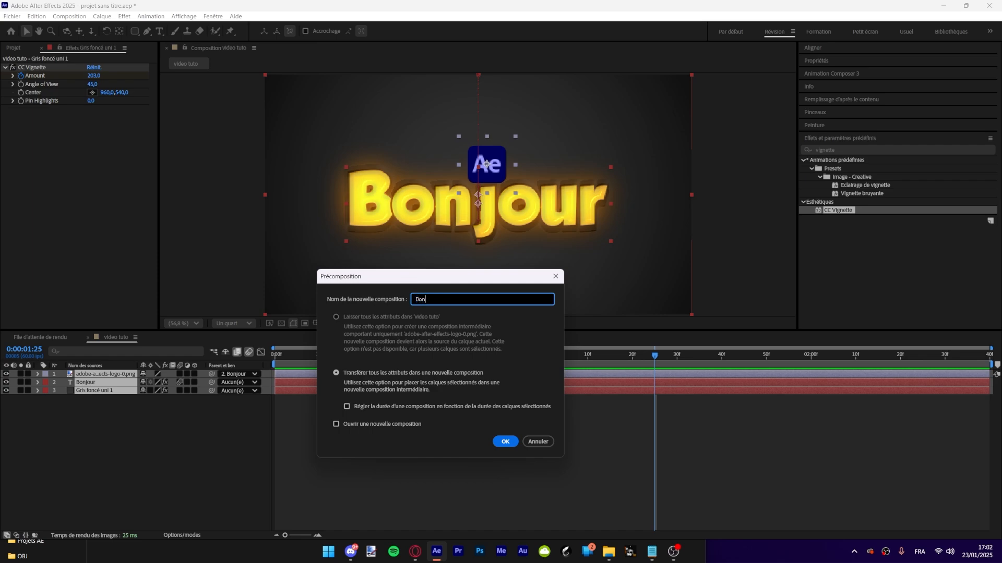
type("Bonjour")
key("Return")
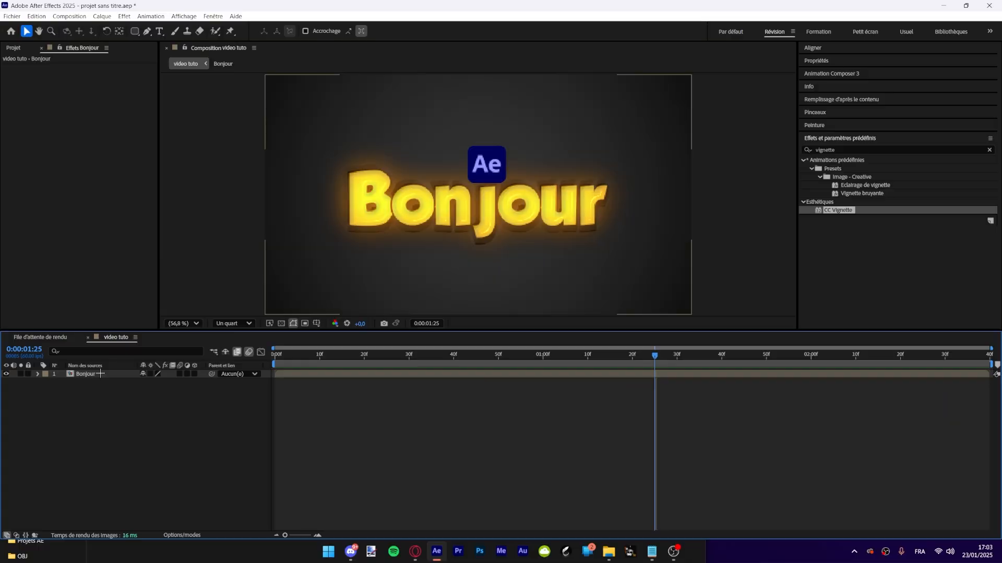
Step: Open the Bonjour precomposition, look through its three layers, and return to the video tuto composition
double_click(140, 328)
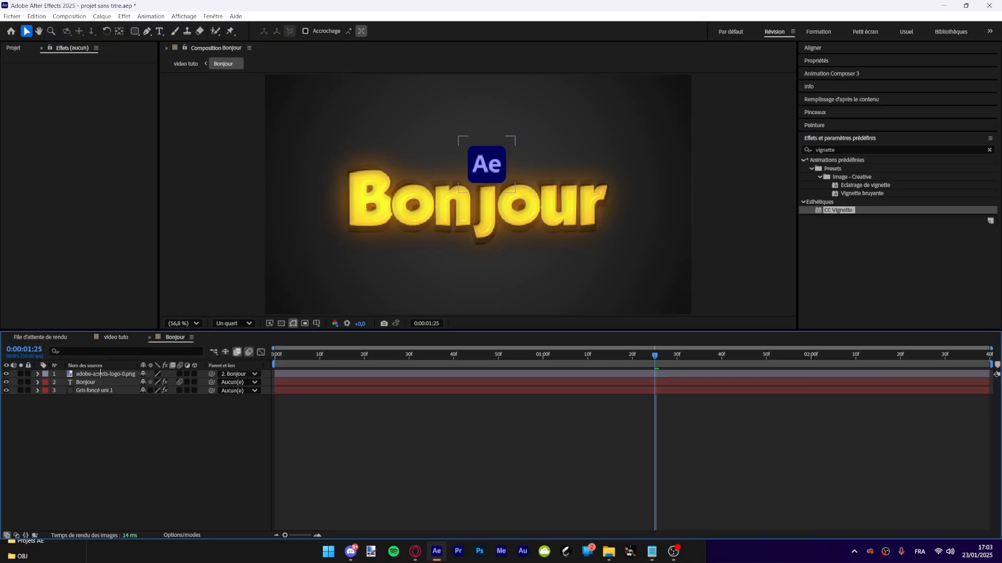
left_click(96, 375)
left_click(96, 382)
left_click(97, 390)
left_click(103, 443)
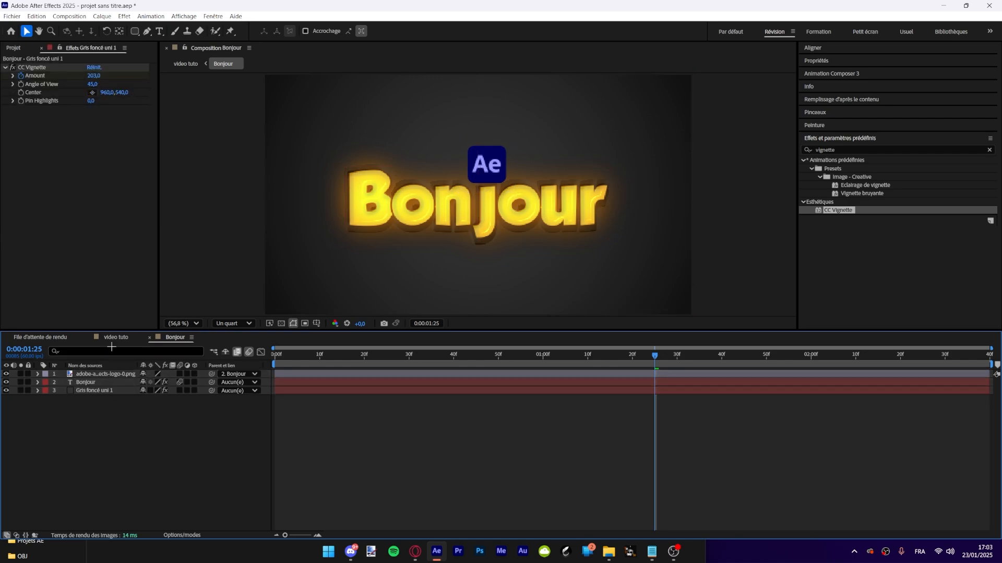
left_click(114, 338)
left_click(95, 405)
left_click(310, 374)
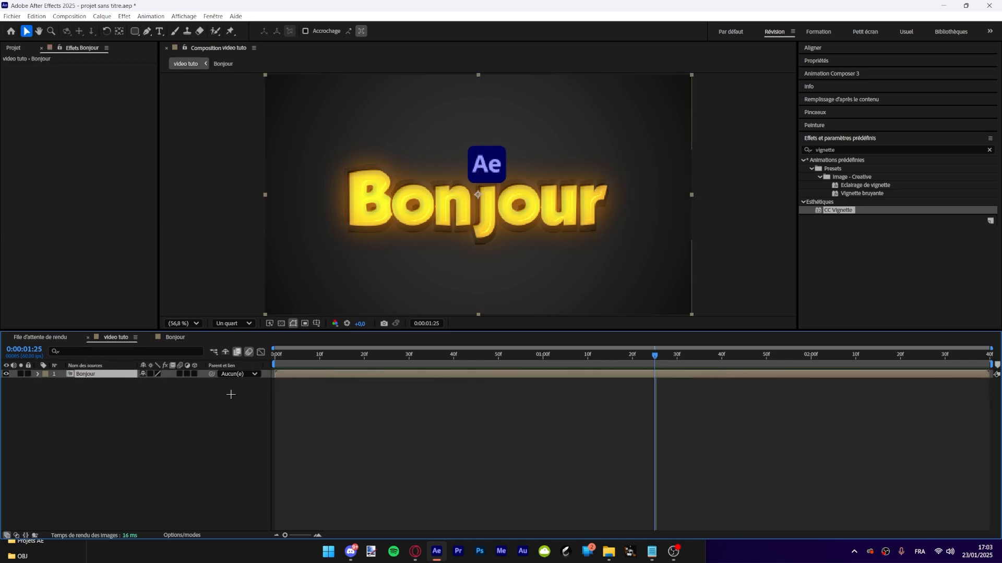
Step: Try to resize and reposition the precomposed Bonjour layer as a single object at 0:00:00:38
left_click(445, 356)
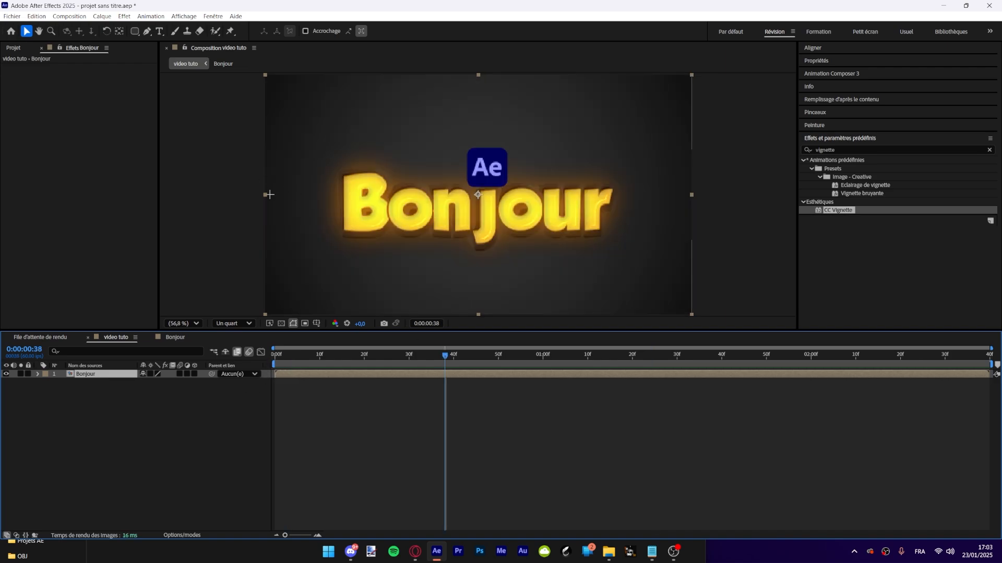
left_click_drag(269, 194, 379, 195)
left_click_drag(553, 219, 584, 212)
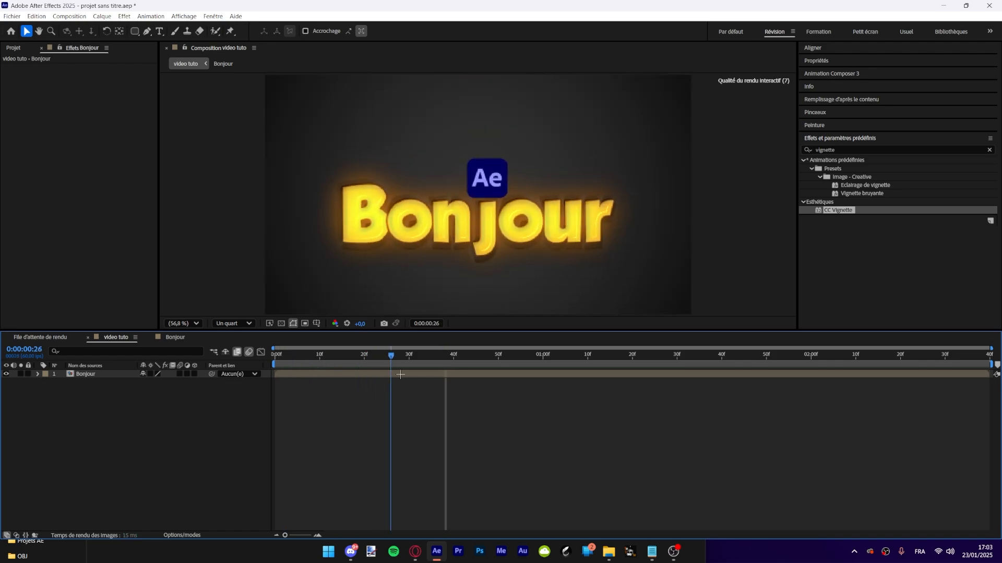
Step: Play the video tuto composition to check the precomposed Bonjour animation
key("space")
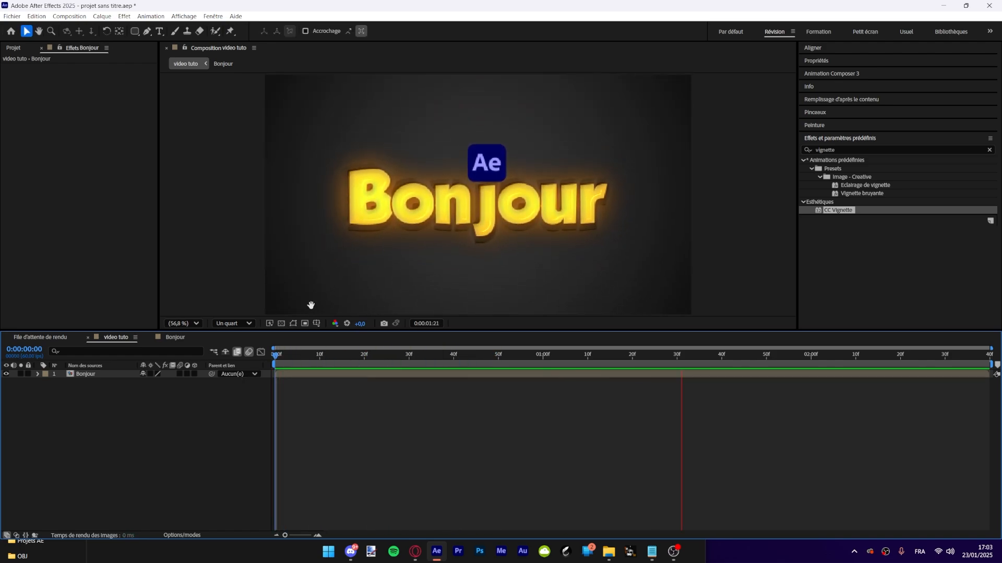
left_click_drag(334, 355, 476, 397)
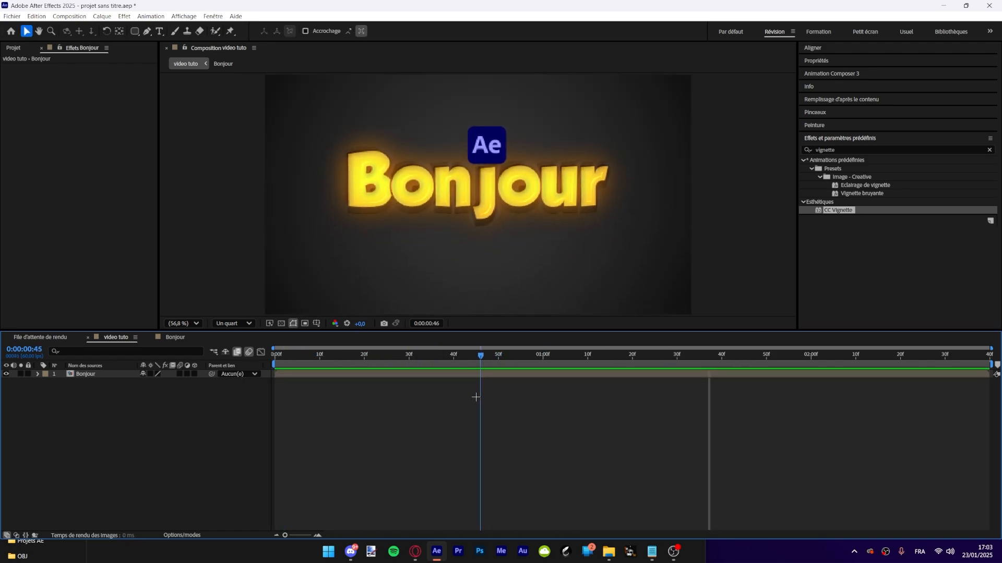
key("space")
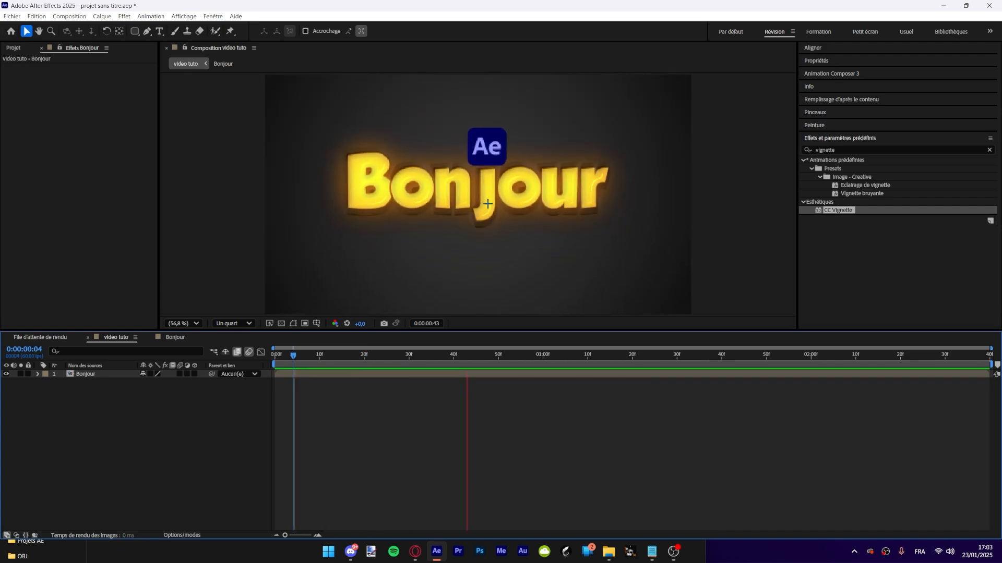
Step: Keyframe the Bonjour precomposition's Position at 0:00:01:23 and move it down to 960, 1678 at 0:00:01:52
left_click(35, 374)
left_click(46, 383)
left_click(63, 399)
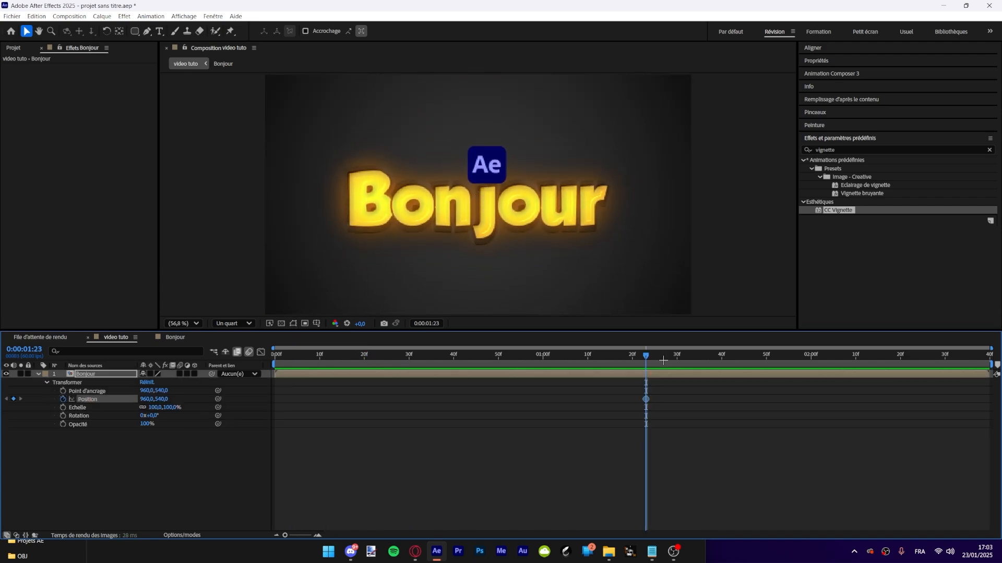
left_click(731, 356)
left_click_drag(735, 356, 776, 355)
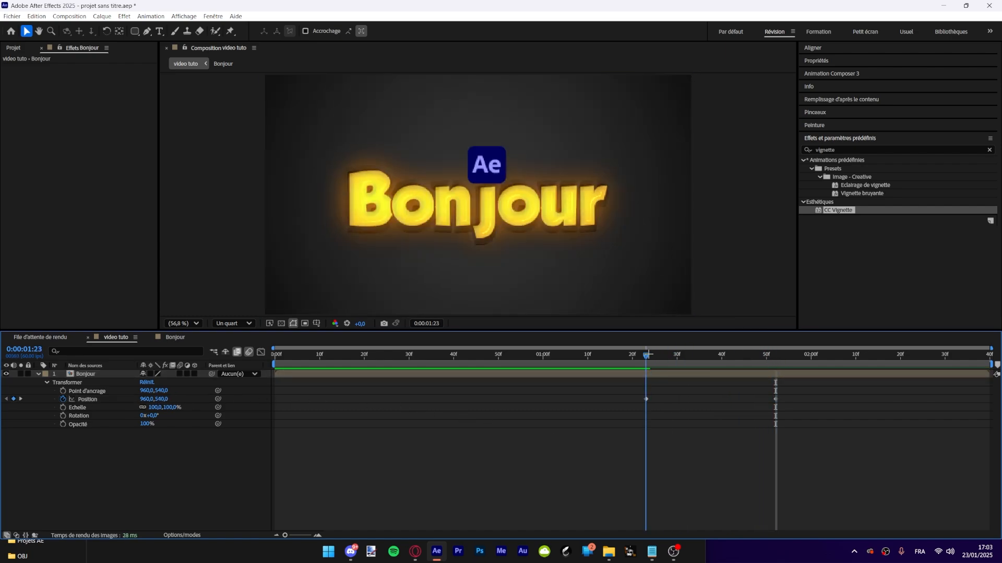
Step: Play the precomposition's downward slide from 0:00:01:21
left_click_drag(648, 355, 637, 355)
key("space")
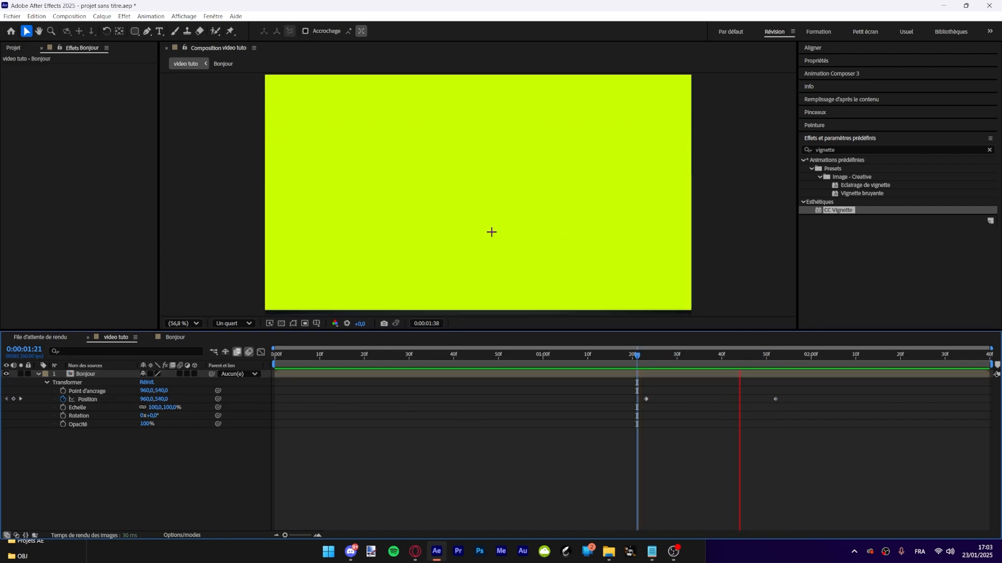
key("space")
Step: Ease both Position keyframes of the Bonjour precomposition and reshape their speed curve in the graph editor
left_click_drag(788, 410, 632, 389)
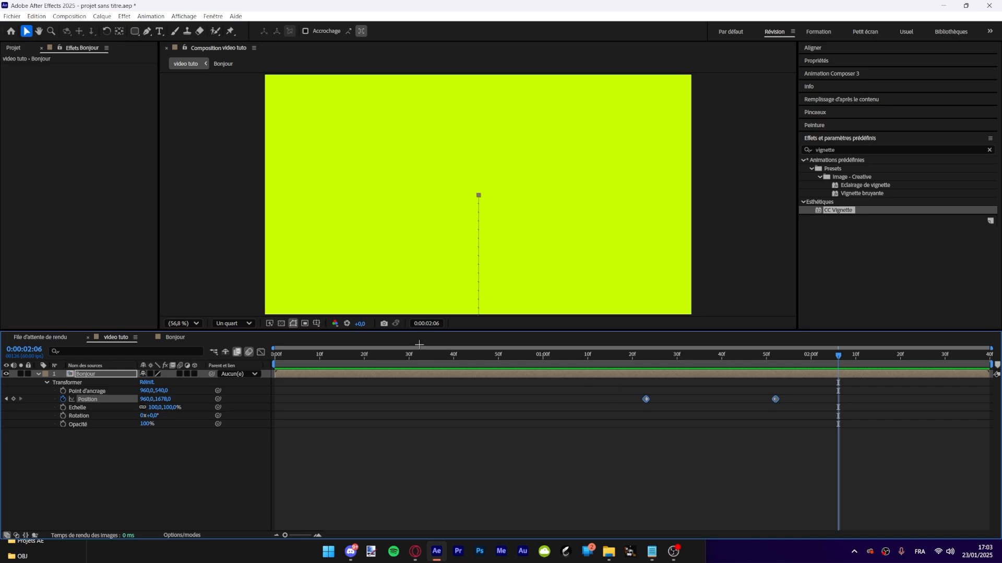
left_click(261, 352)
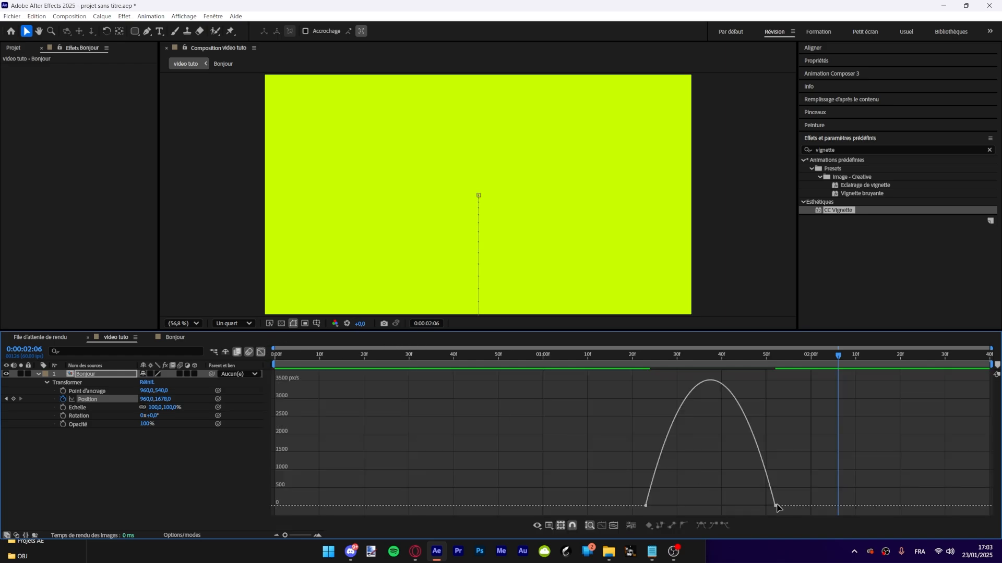
left_click_drag(661, 502, 751, 504)
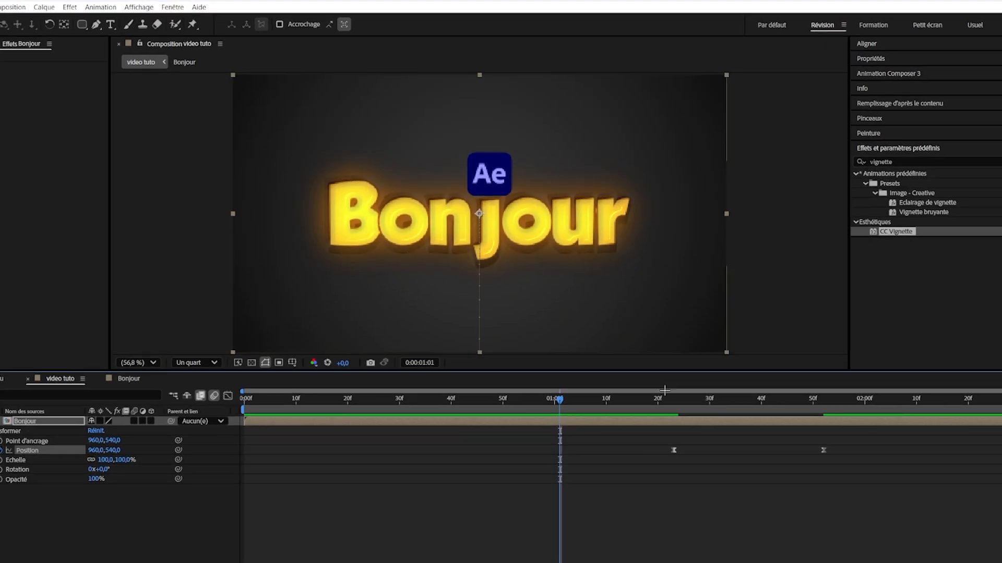
Step: Scrub and play the composition to review the eased slide that reveals the yellow-green background
key("space")
key("space")
left_click_drag(665, 400, 746, 424)
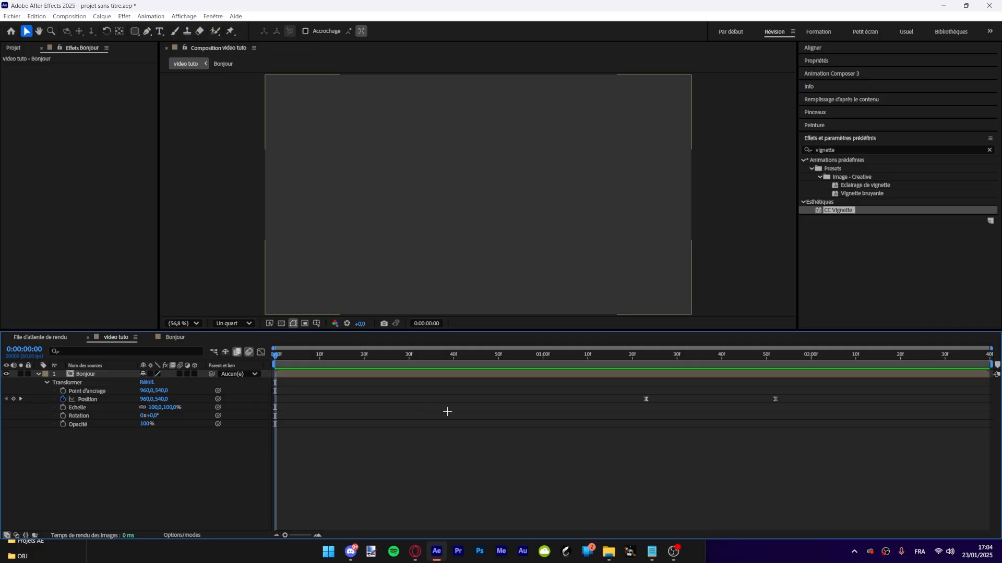
key("space")
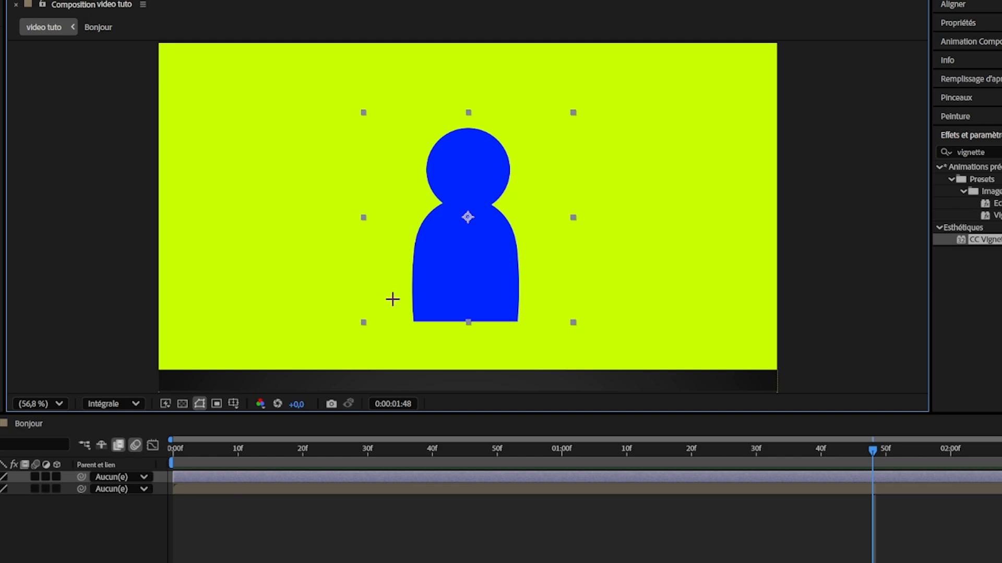
Step: Move the PERSONNE BLEU.png layer below the Bonjour precomposition in the layer stack
left_click(201, 507)
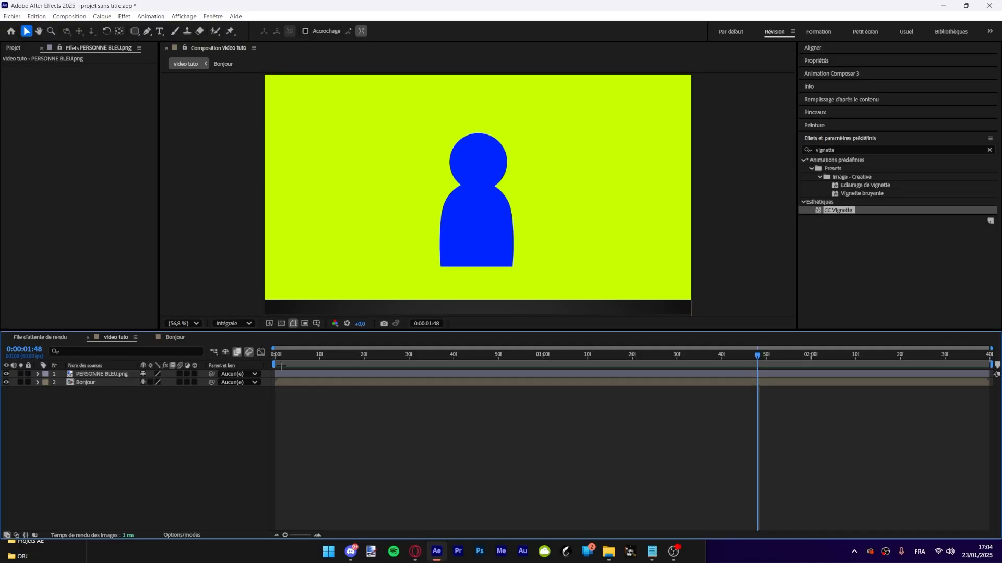
left_click_drag(281, 358, 462, 365)
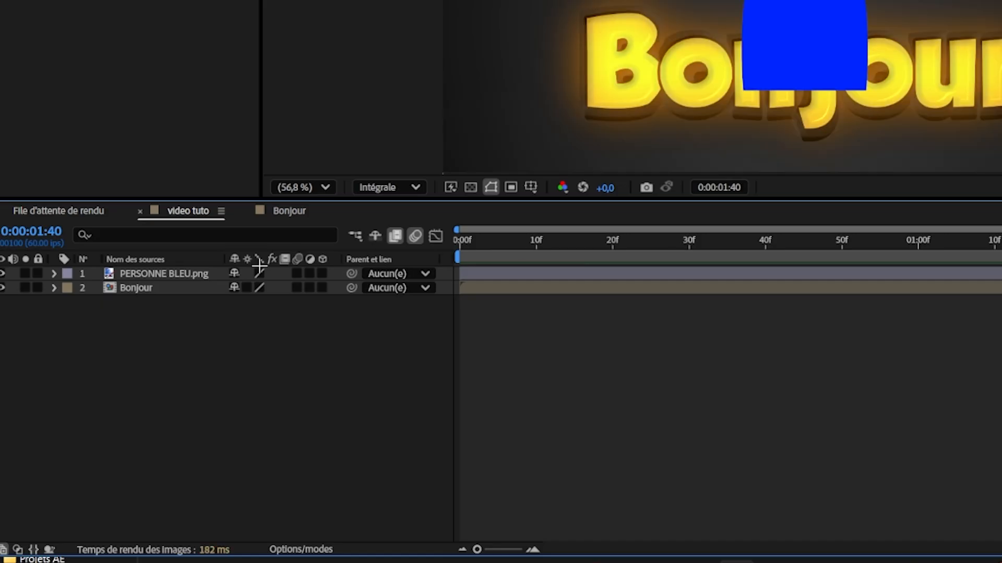
left_click(122, 378)
key("Return")
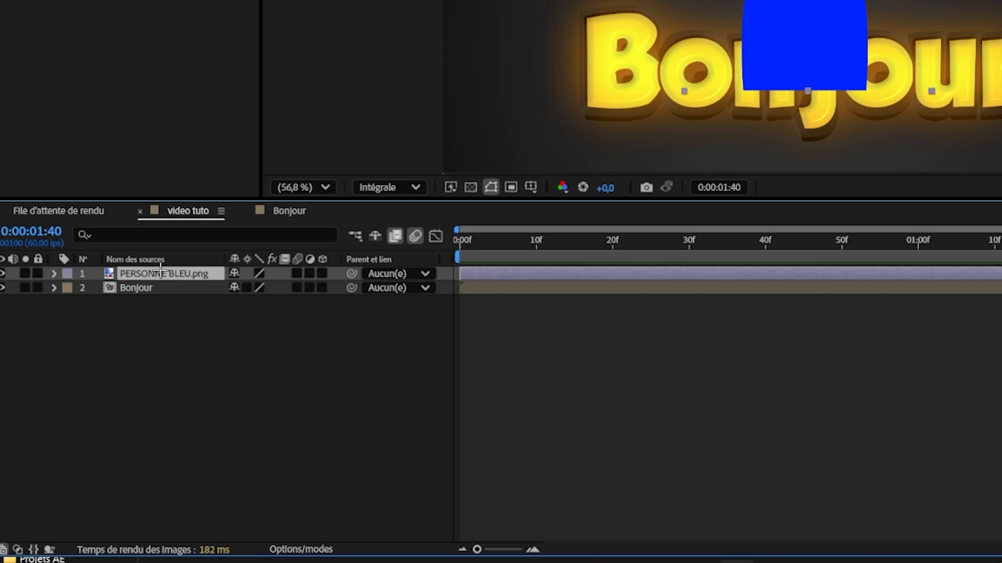
left_click_drag(150, 291, 147, 289)
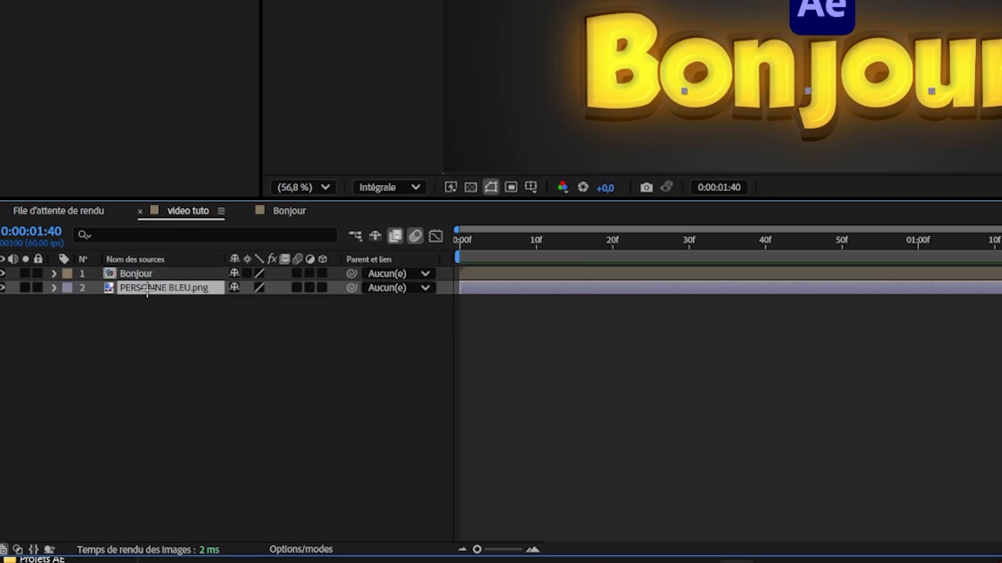
left_click(913, 375)
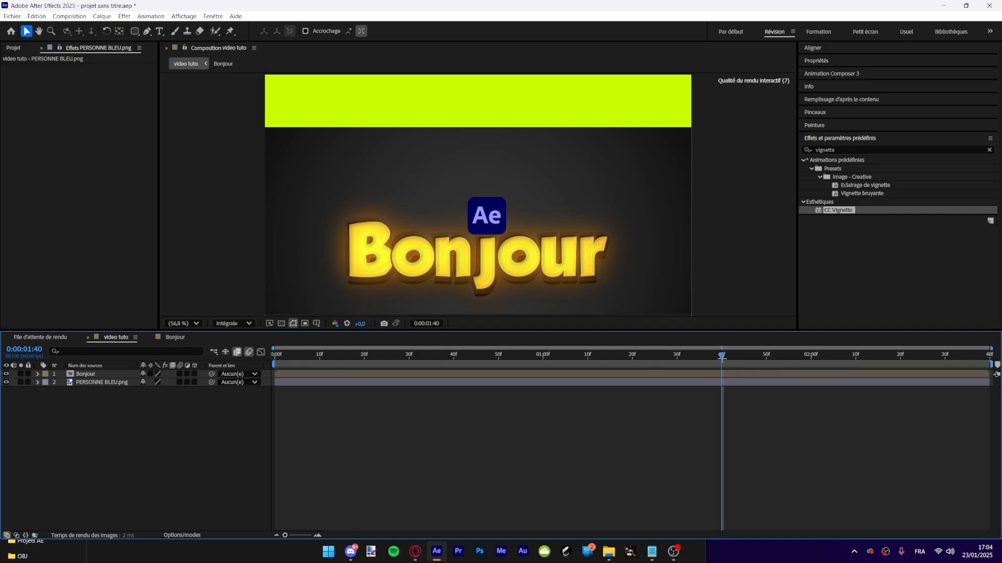
Step: Scrub and play the composition to review the Bonjour slide over the blue person, ending around 0:00:01:48
left_click_drag(721, 356, 762, 351)
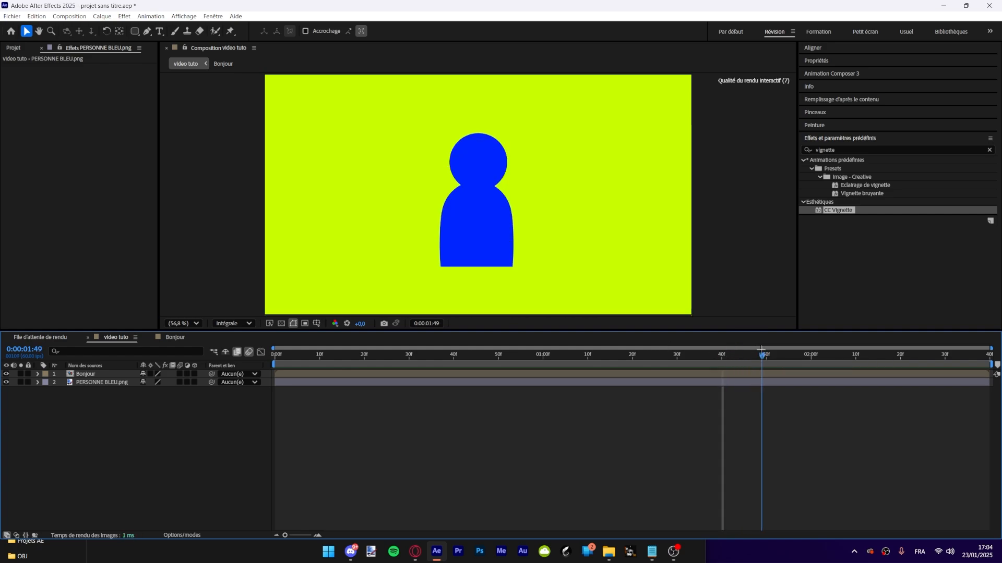
left_click_drag(339, 358, 409, 358)
left_click(412, 372)
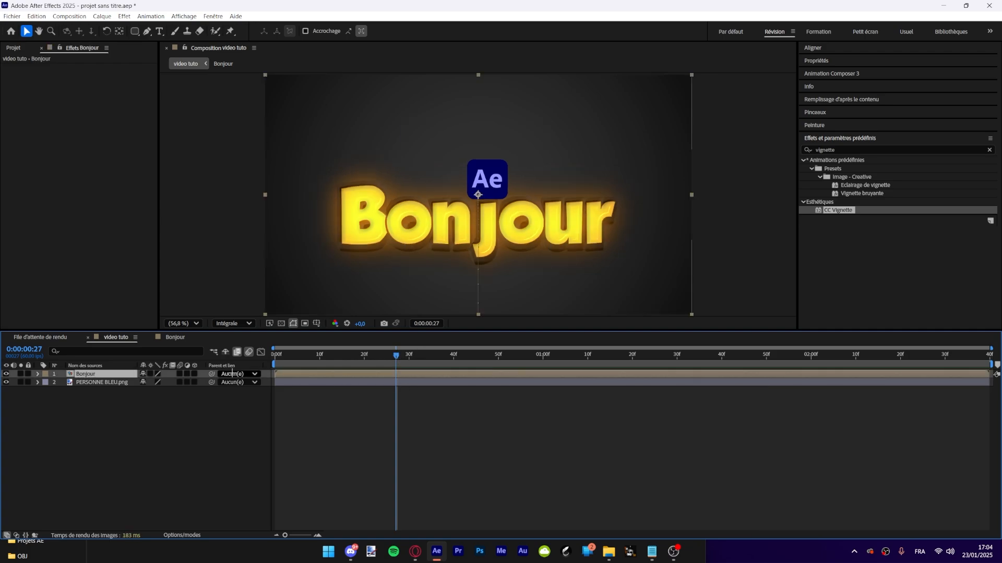
left_click_drag(397, 357, 754, 356)
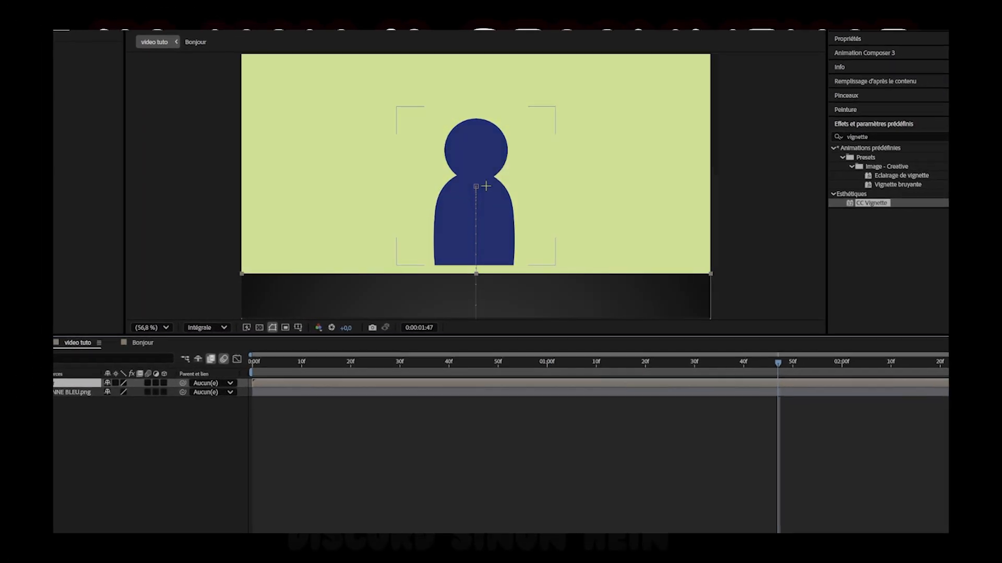
left_click(486, 186)
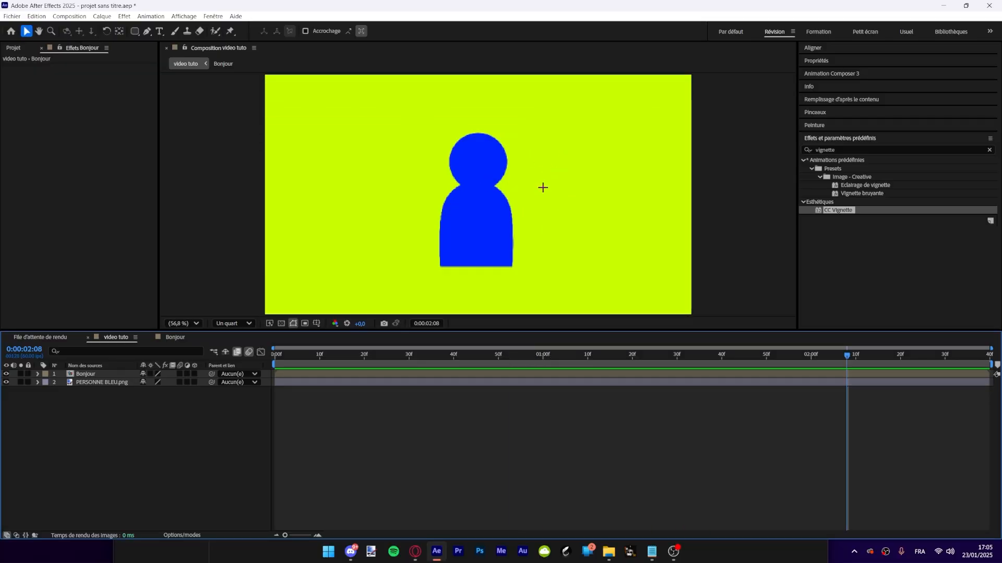
left_click(544, 428)
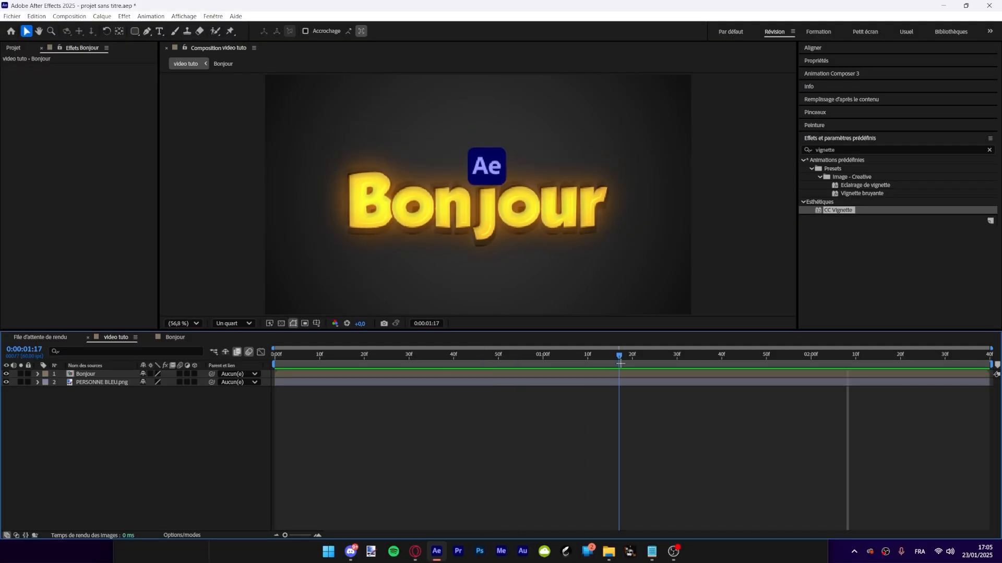
left_click_drag(619, 364, 749, 398)
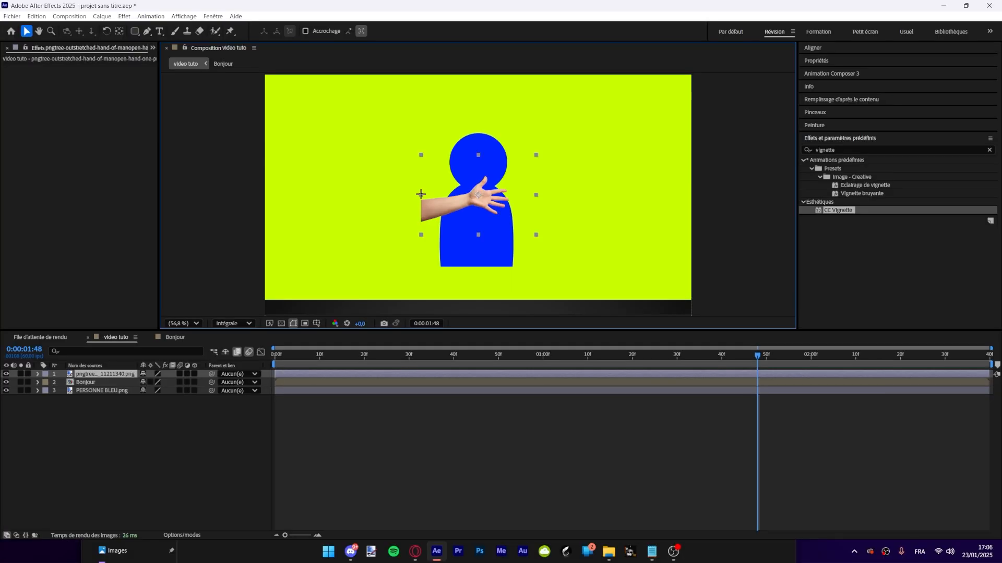
Step: Resize the outstretched-arm image and place it so the forearm meets the right edge of the blue person's torso
left_click_drag(421, 194, 340, 203)
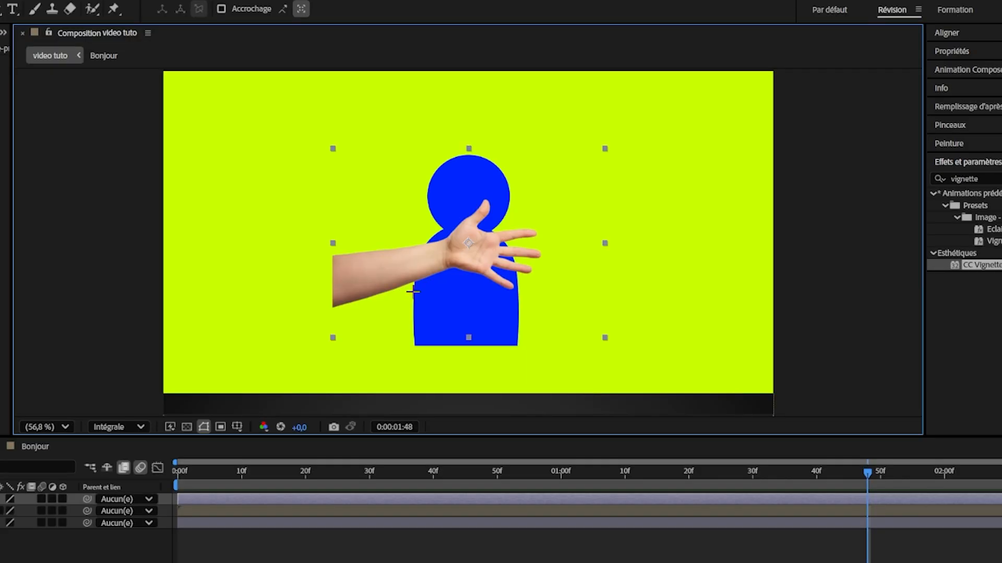
left_click_drag(441, 225, 566, 221)
left_click_drag(510, 237, 530, 237)
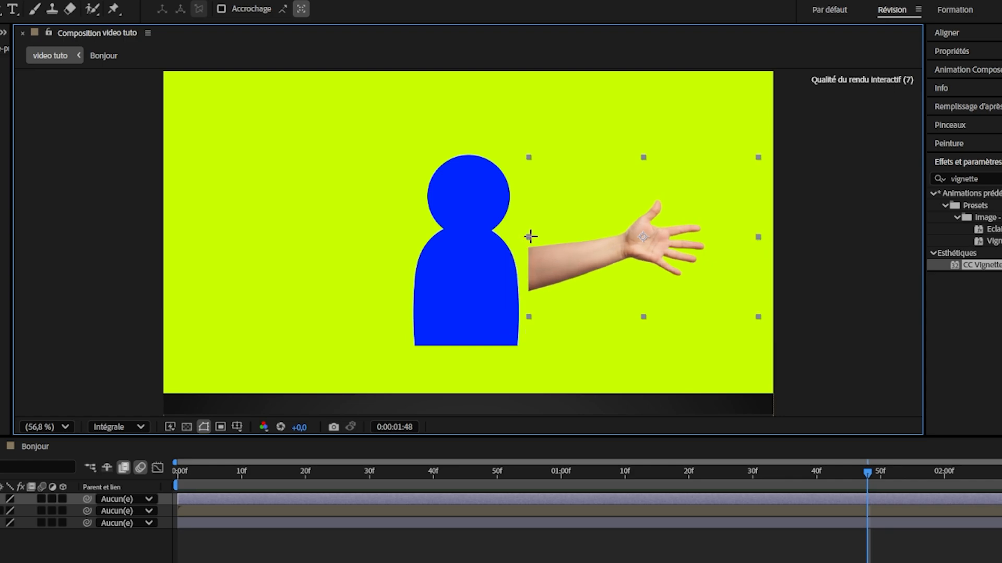
left_click_drag(594, 276, 575, 284)
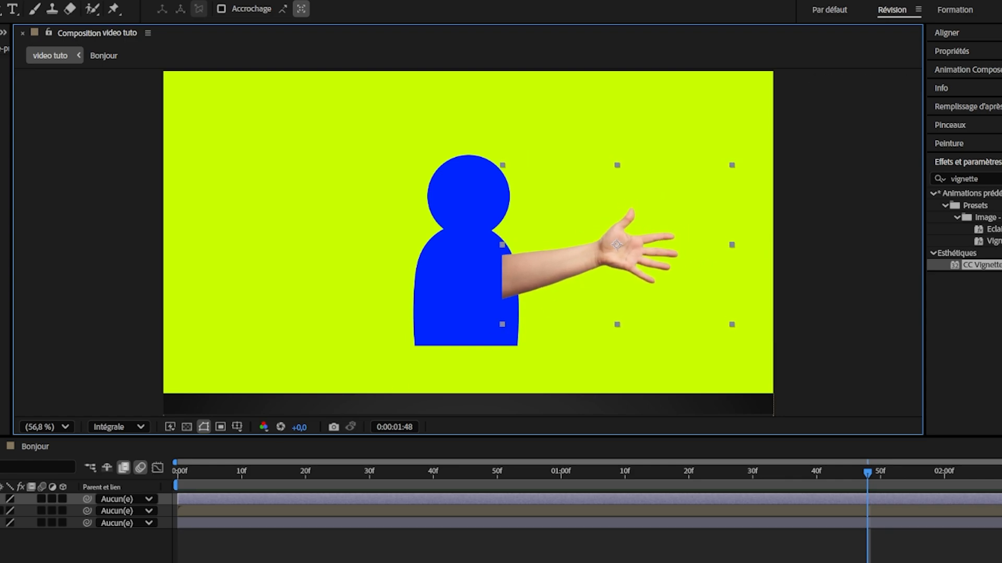
Step: Move the arm layer below PERSONNE BLEU.png, shrink it slightly and tuck its cut edge behind the torso
left_click_drag(3, 499, 3, 528)
left_click_drag(577, 281, 581, 267)
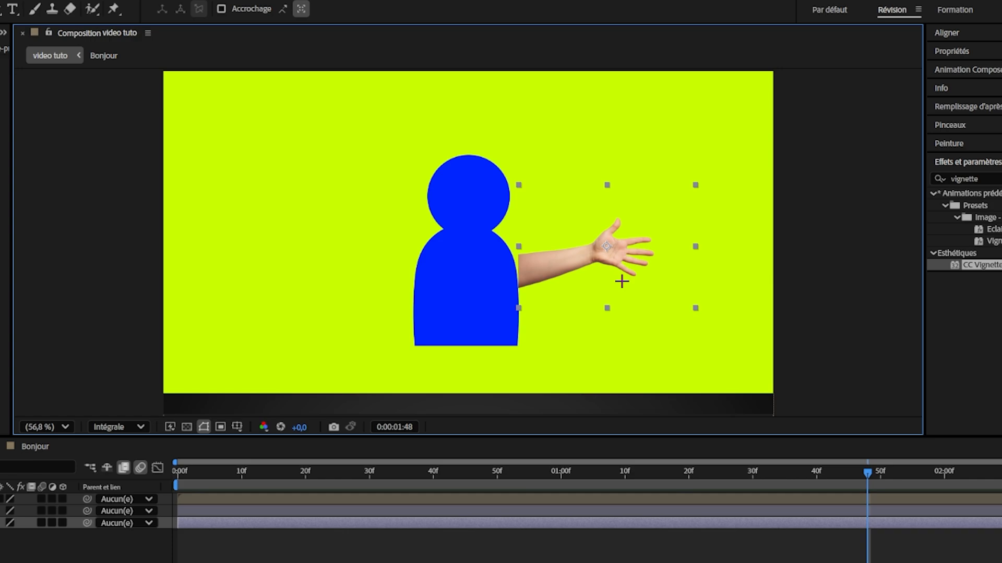
left_click_drag(621, 281, 602, 275)
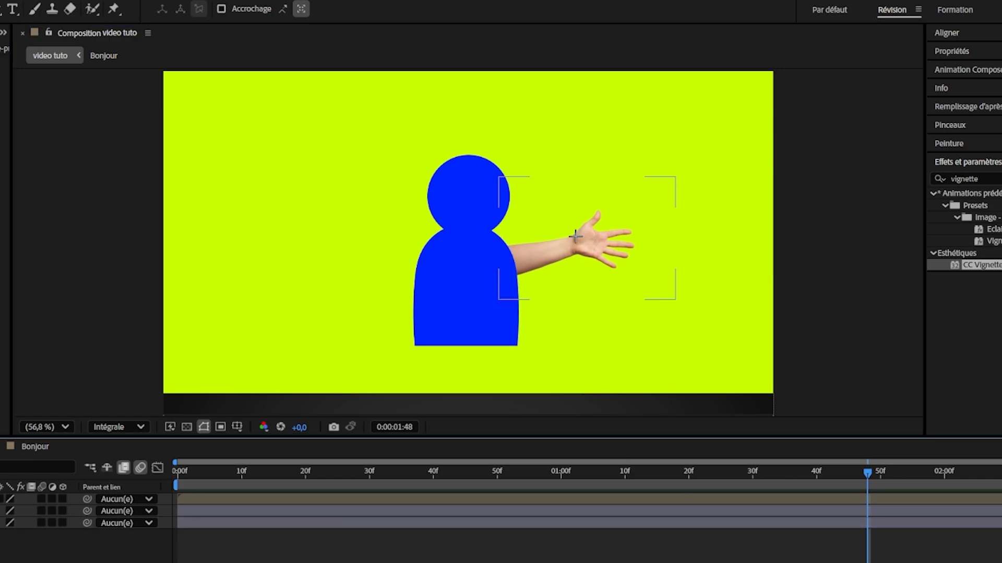
Step: Find the Couleur Lumetri effect, apply it to the arm image and use its Créatif settings to tint the arm violet-blue
left_click(991, 178)
key("BackSpace")
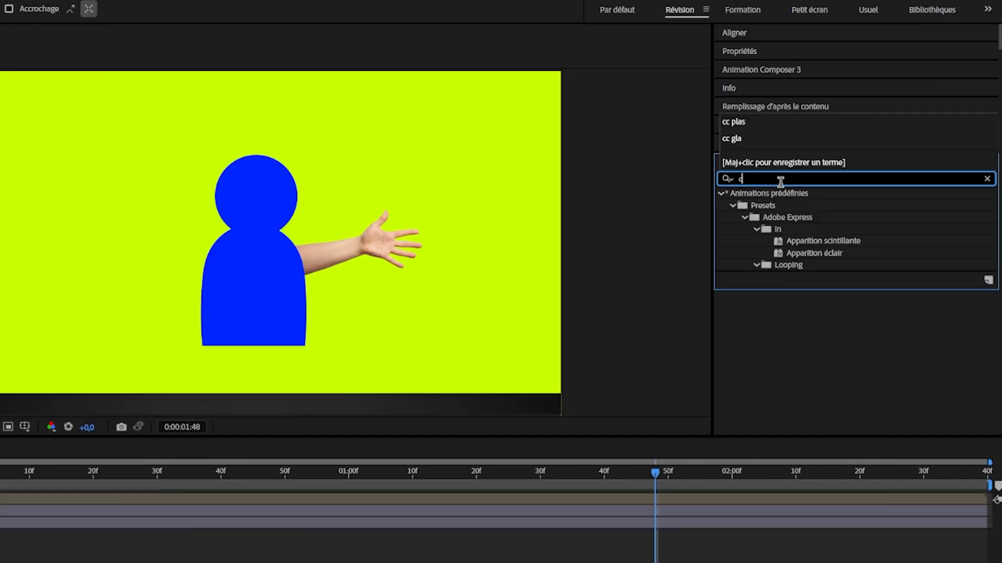
type("couleur l")
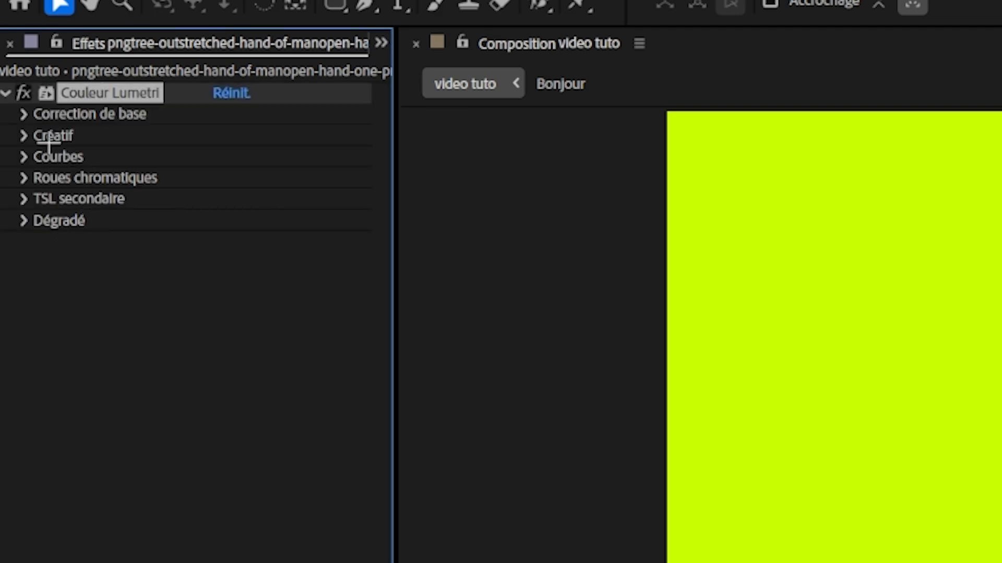
left_click(24, 135)
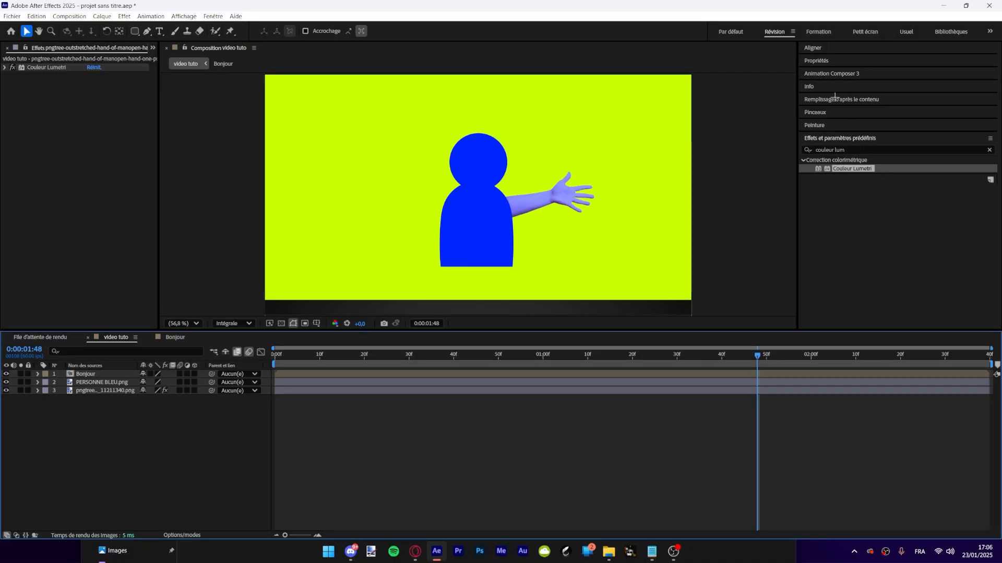
Step: Apply Lueur diffuse to the blue person with a Rayon of 147 and to the arm with a Rayon of 70
left_click(847, 148)
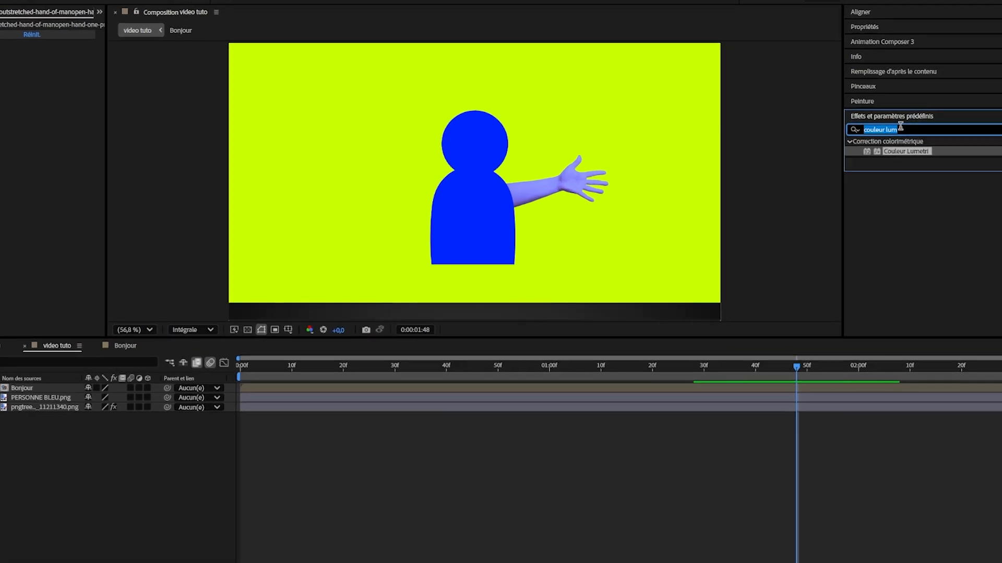
type("lu")
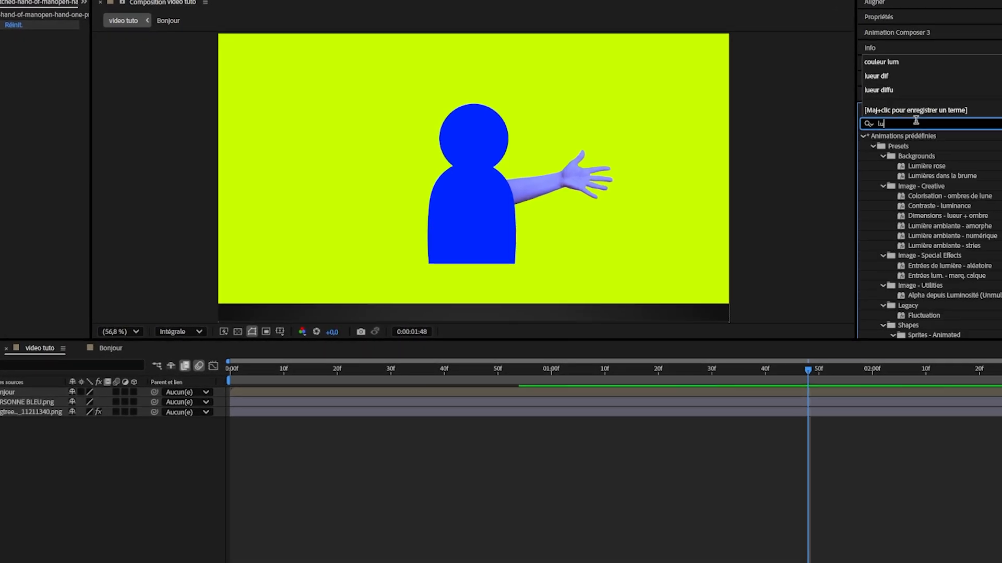
type("eur diff")
left_click_drag(932, 146, 474, 162)
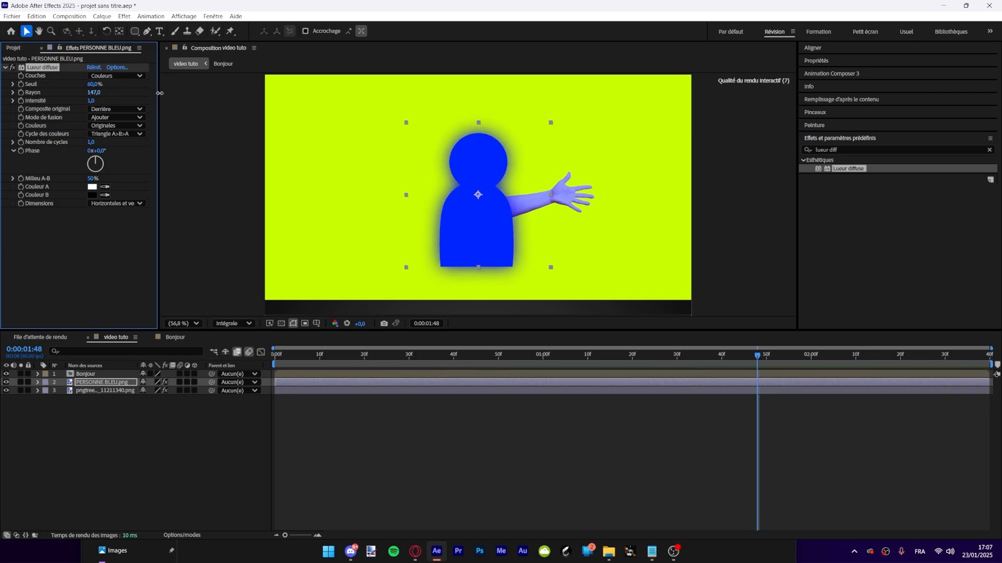
left_click_drag(708, 193, 569, 193)
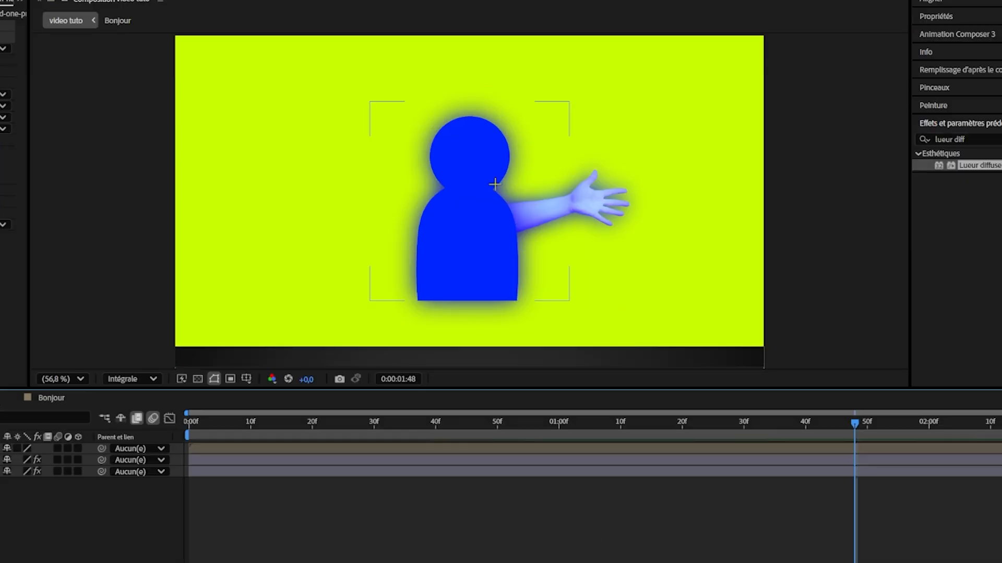
key("space")
key("space")
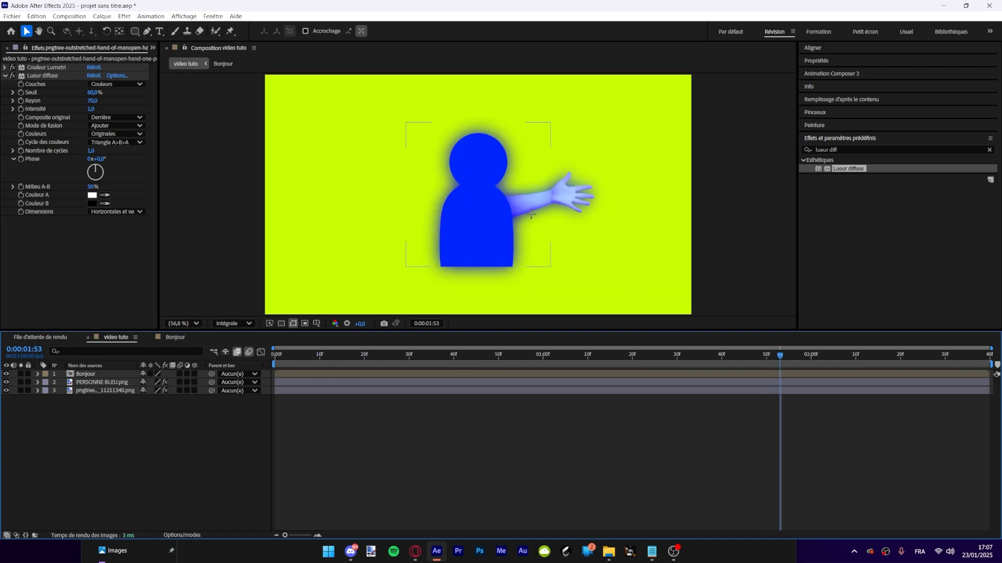
Step: Parent the arm layer to PERSONNE BLEU.png, test the link by shifting the person's Position, and undo the shift
left_click(571, 207)
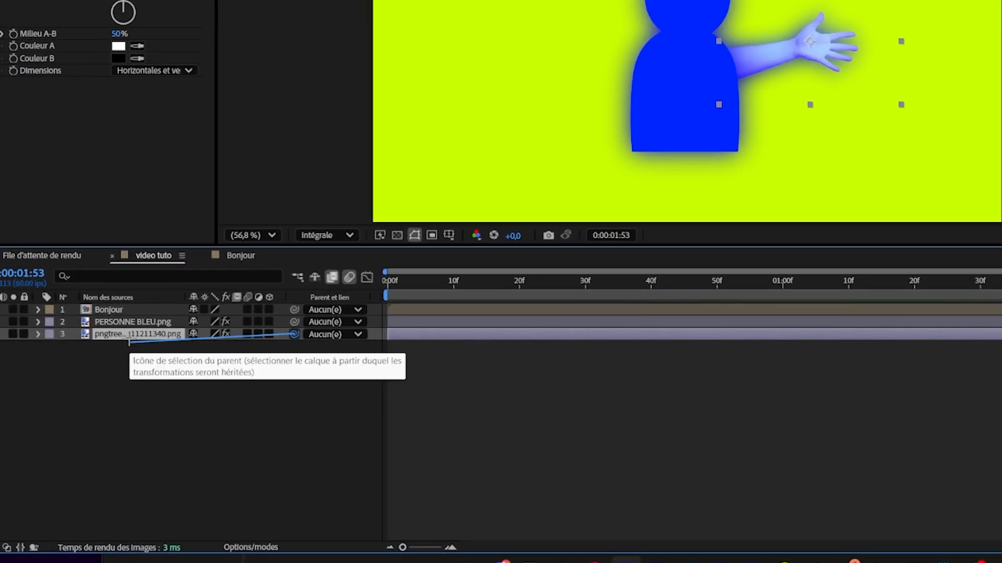
left_click_drag(212, 391, 133, 383)
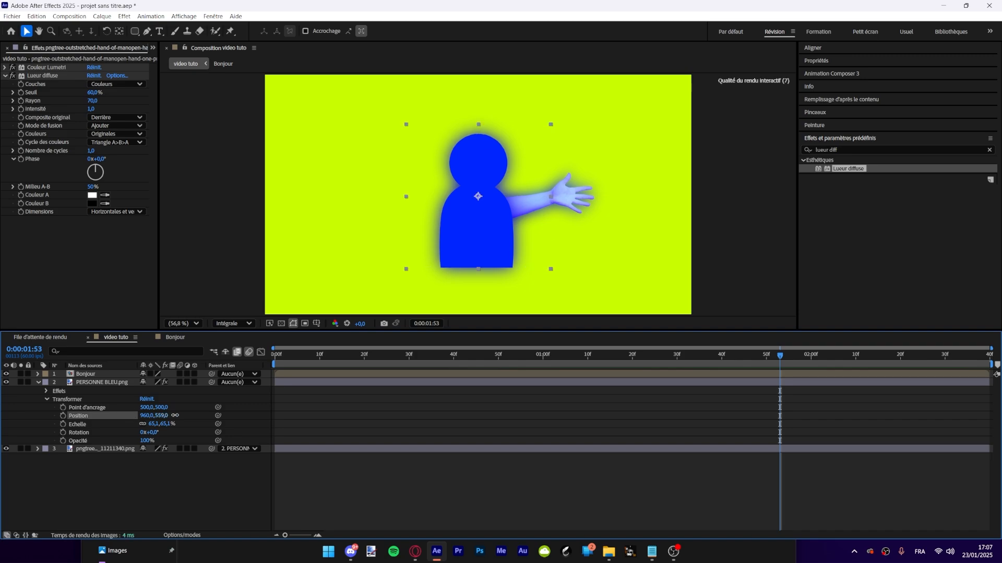
left_click_drag(174, 415, 112, 416)
key("ctrl+z")
left_click(39, 383)
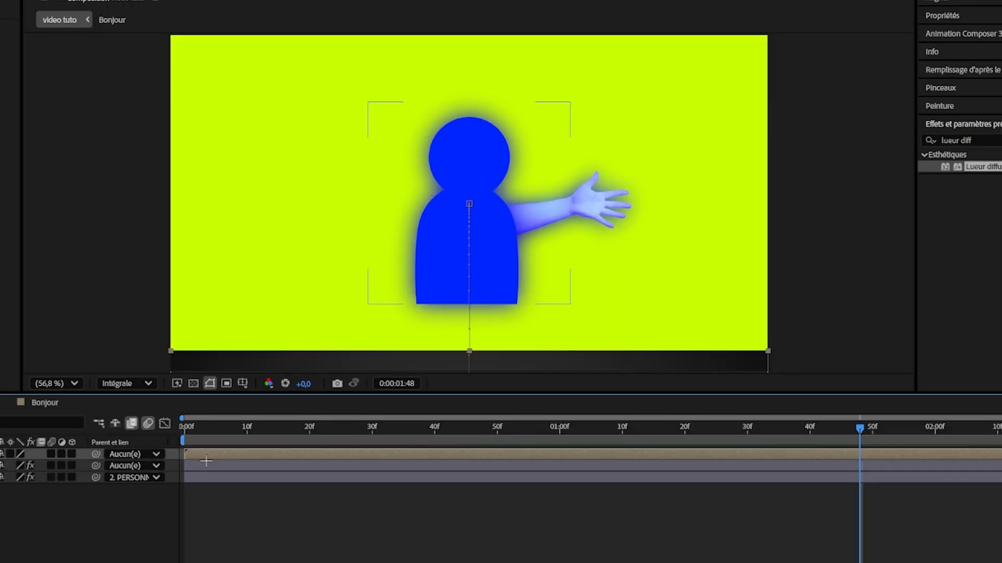
Step: Split the PERSONNE BLEU.png and arm layers together at 0:00:01:48
left_click(289, 387)
left_click(404, 518)
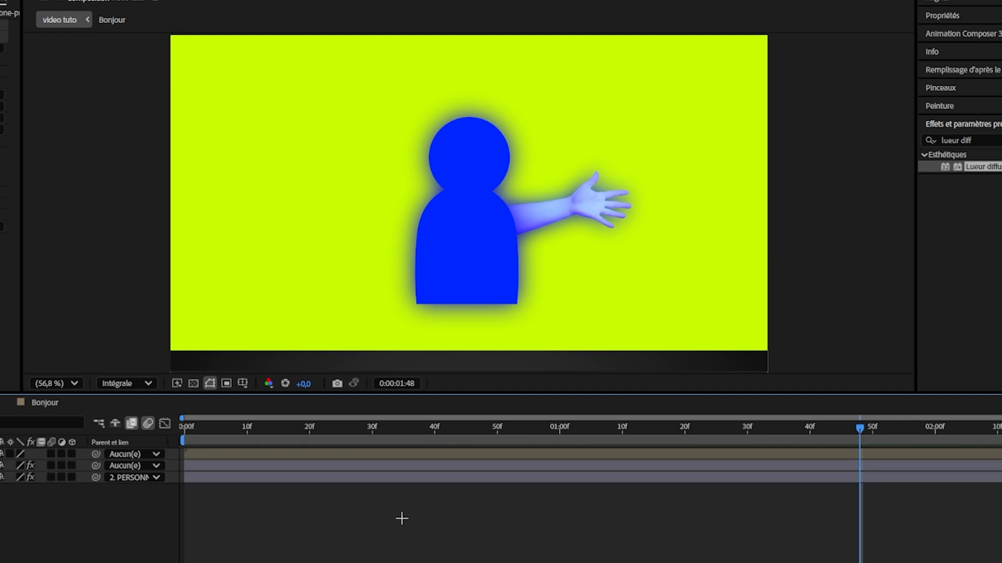
left_click(869, 466)
left_click(877, 477, "shift")
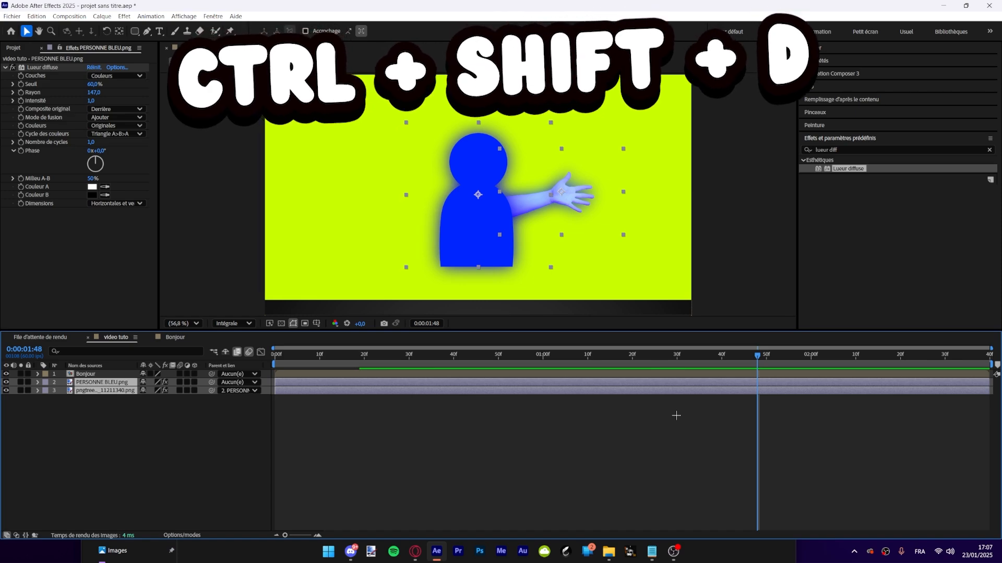
key("ctrl+shift+d")
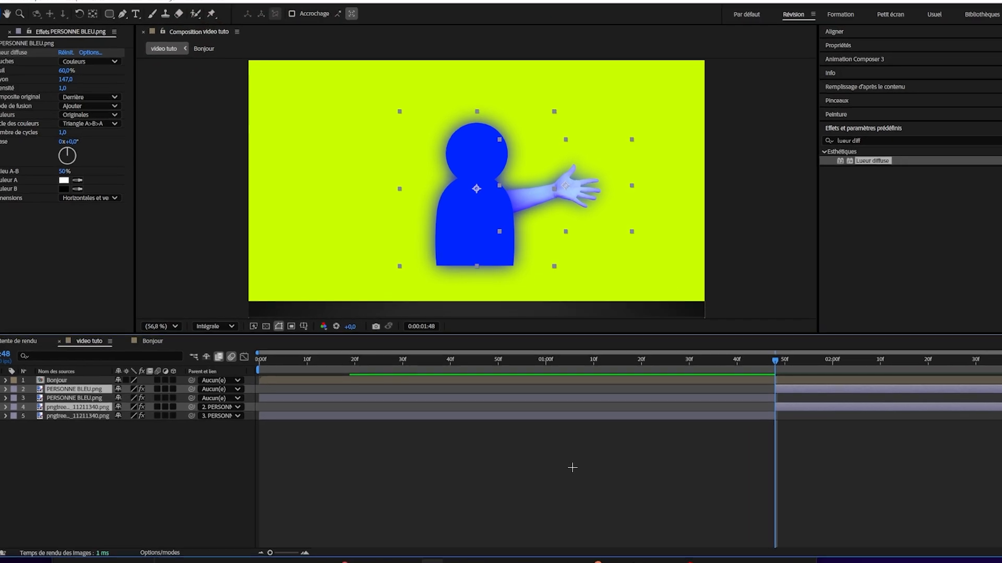
Step: Delete the segments of the blue person and arm layers that lie before the split
left_click_drag(757, 355, 815, 356)
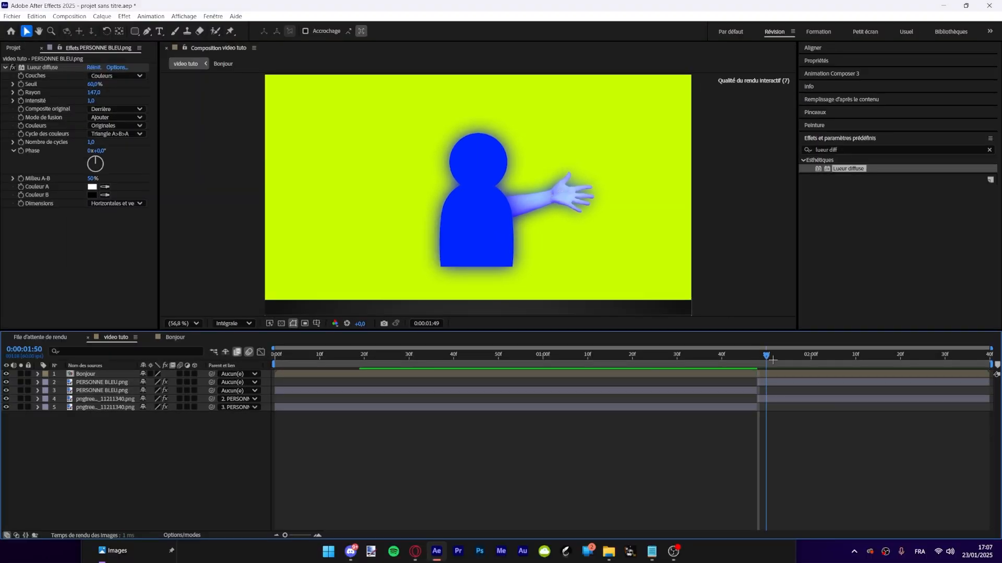
left_click(741, 390)
key("Delete")
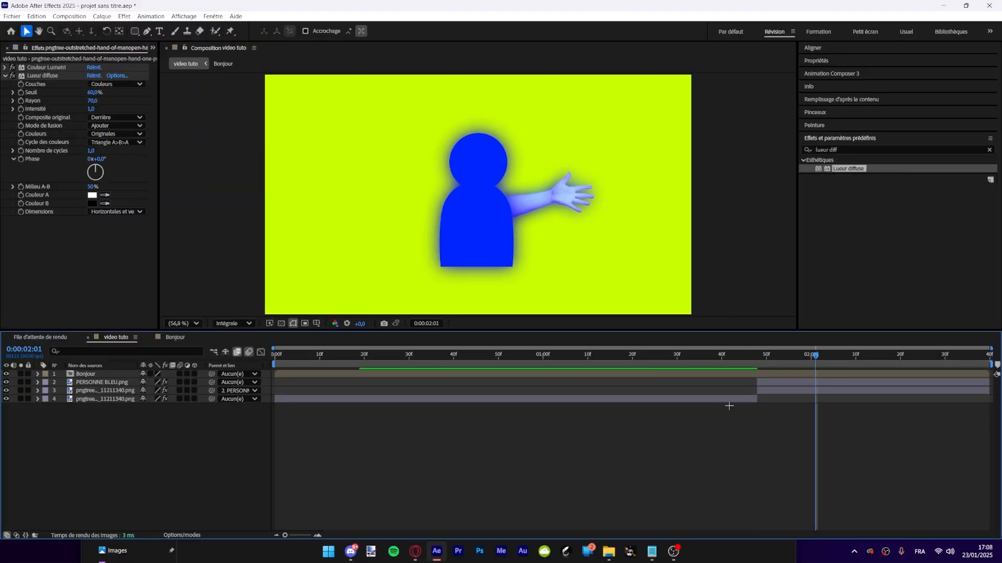
left_click(730, 399)
key("Delete")
Step: Set the start of the blue person and arm layers to about 0:00:01:39 and scrub through the slide to check it
left_click_drag(752, 360, 673, 365)
left_click_drag(278, 396, 725, 421)
left_click_drag(673, 355, 771, 359)
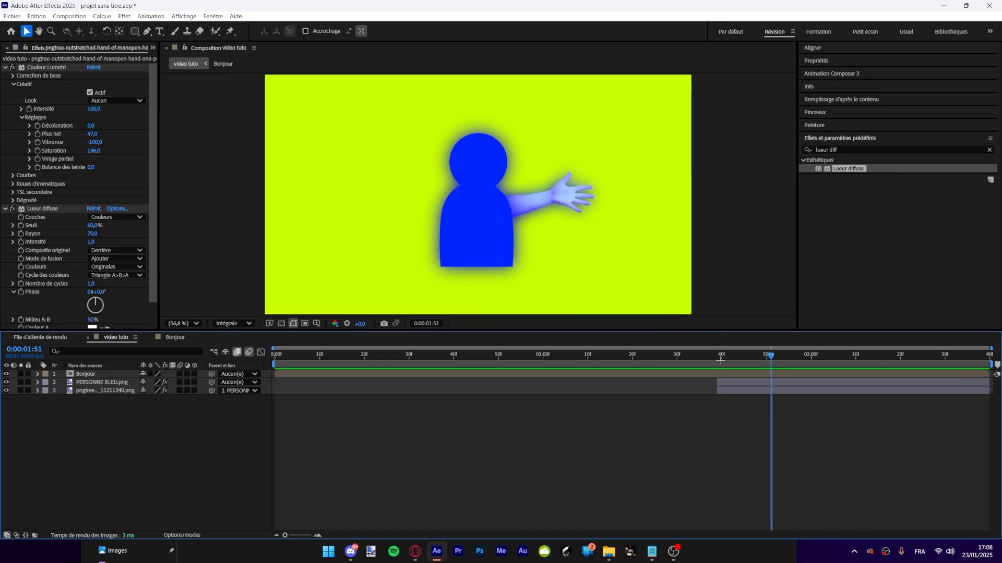
left_click(106, 382)
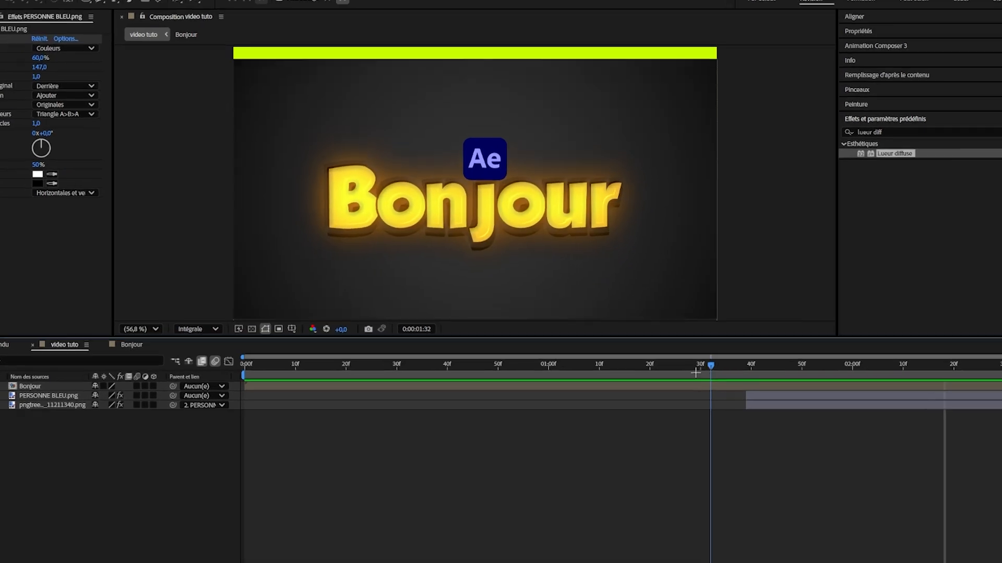
left_click_drag(682, 357, 690, 358)
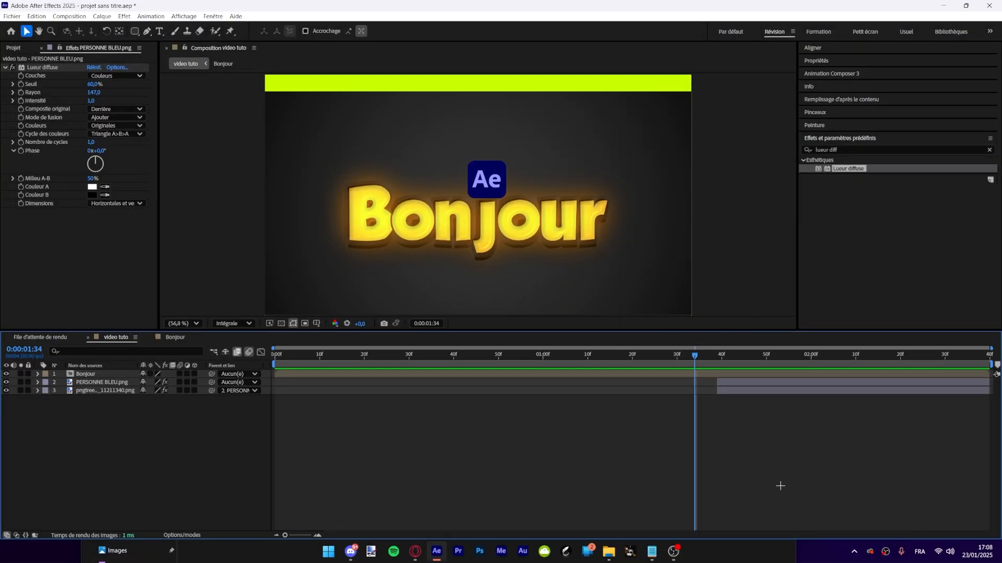
Step: Move the playhead to 0:00:01:48 and examine the Animation Composer web page's What's new, Presets and Sound effects sections
left_click_drag(740, 369, 757, 369)
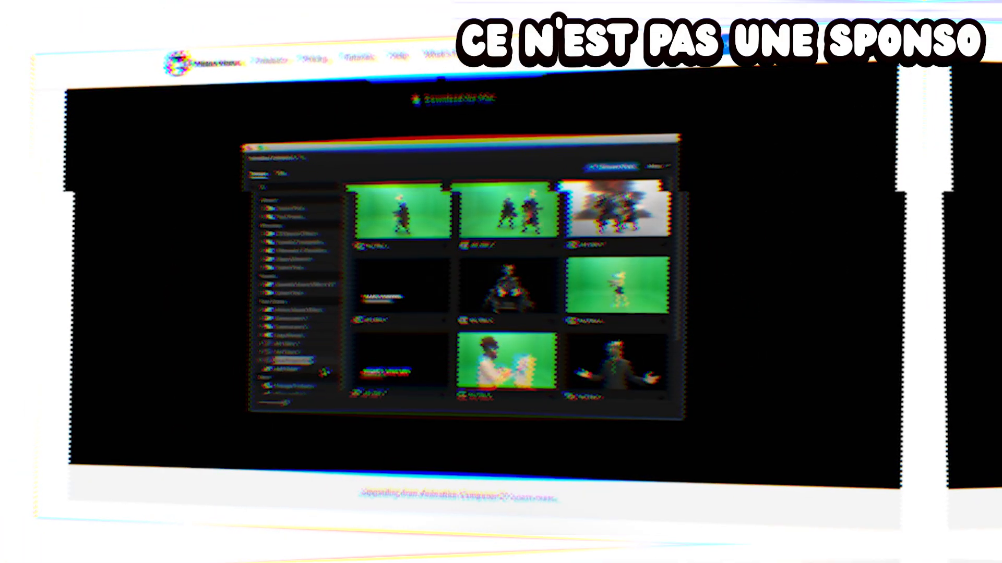
scroll(480, 292, "down", 17)
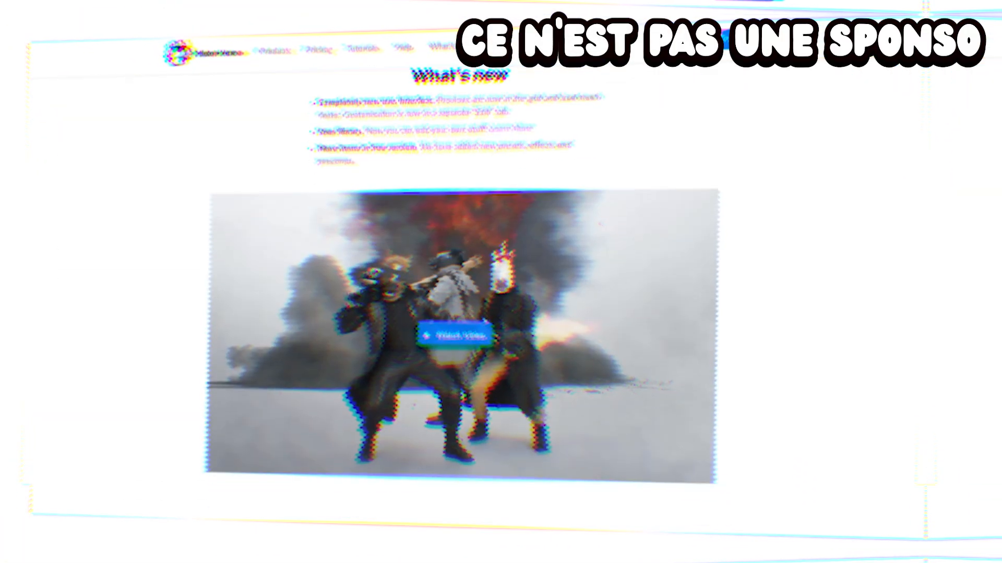
scroll(470, 292, "down", 4)
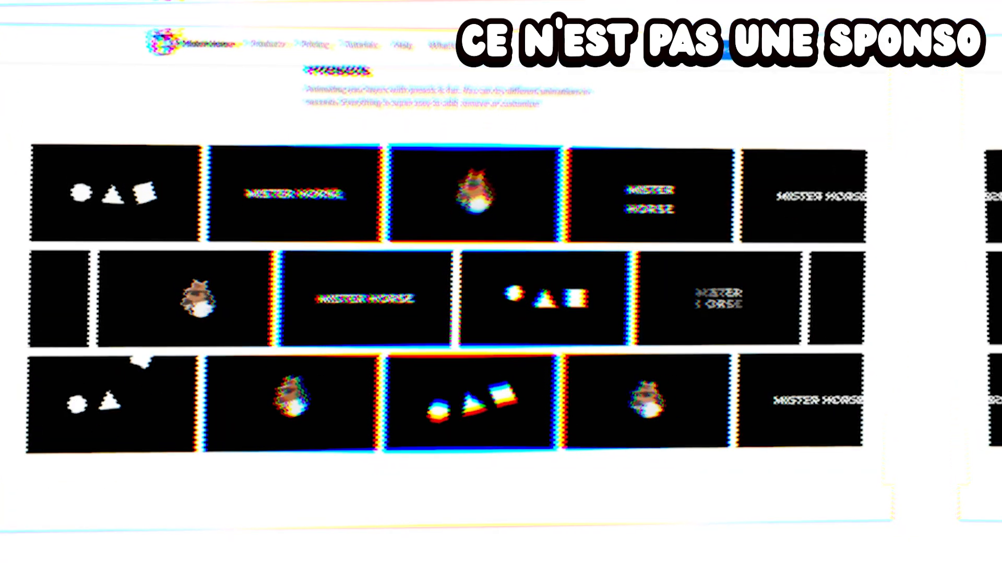
scroll(470, 292, "down", 3)
scroll(470, 292, "down", 12)
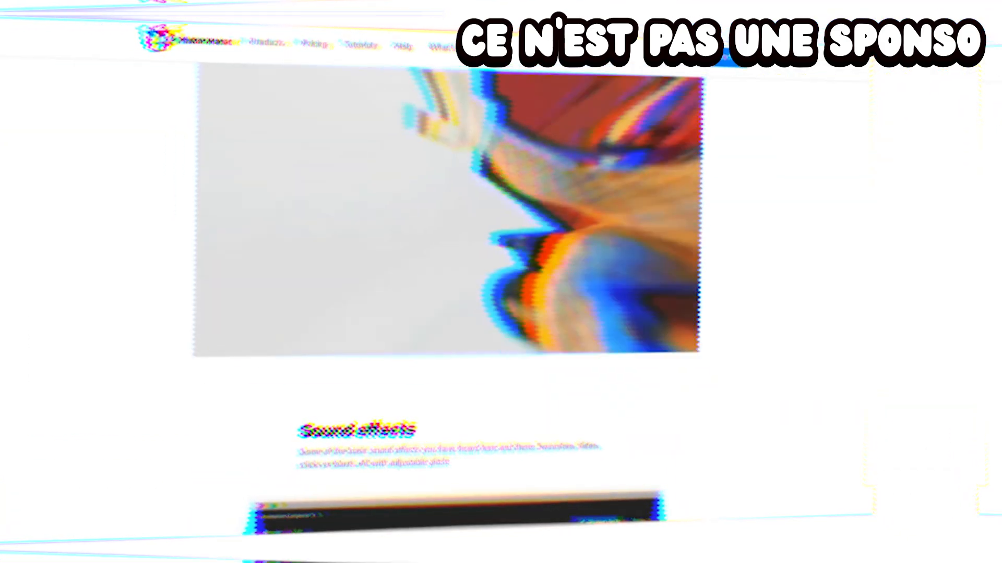
scroll(470, 292, "down", 3)
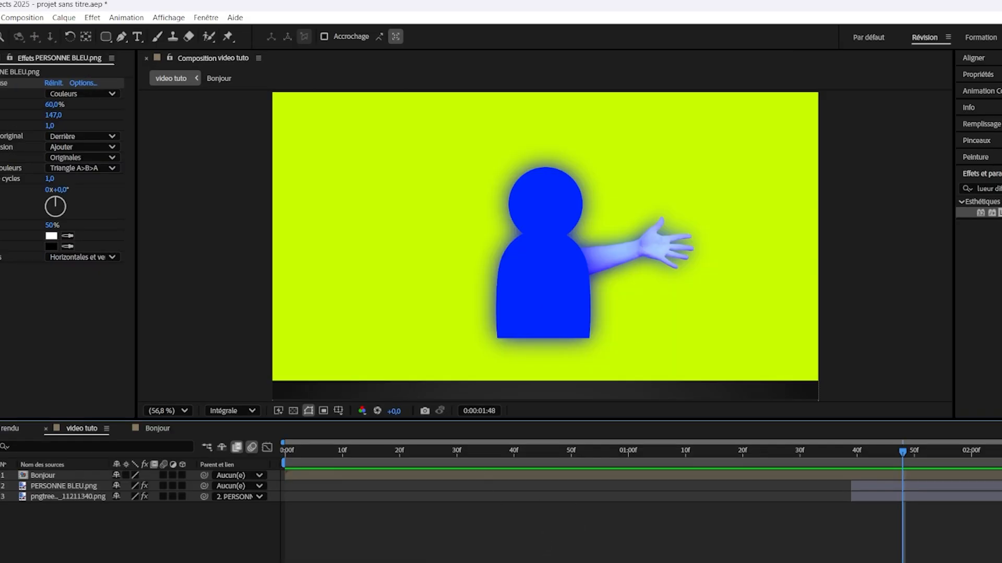
Step: Show Animation Composer 3, enlarge its area and expand Starter Presets to browse the available layer transitions
left_click(206, 18)
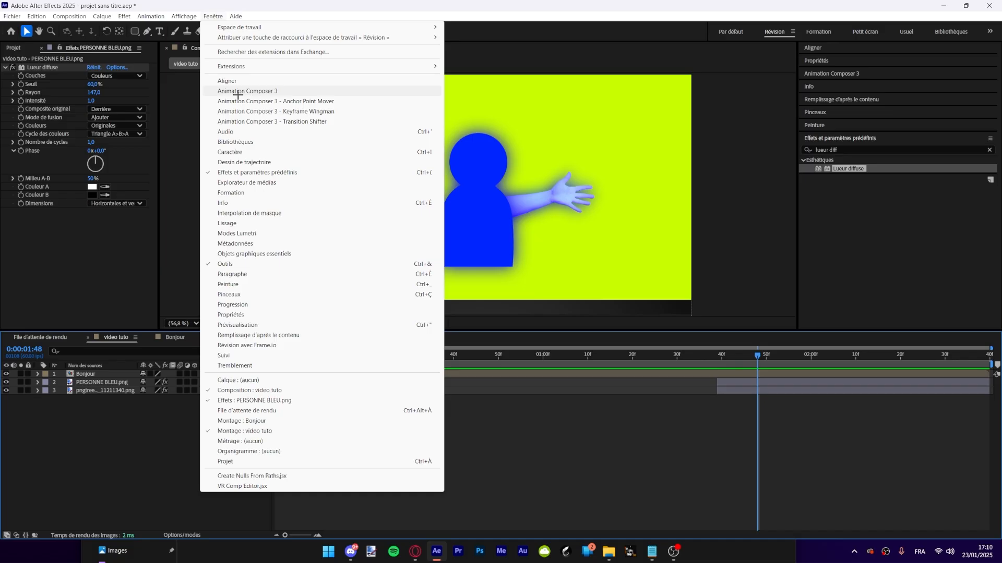
left_click(258, 91)
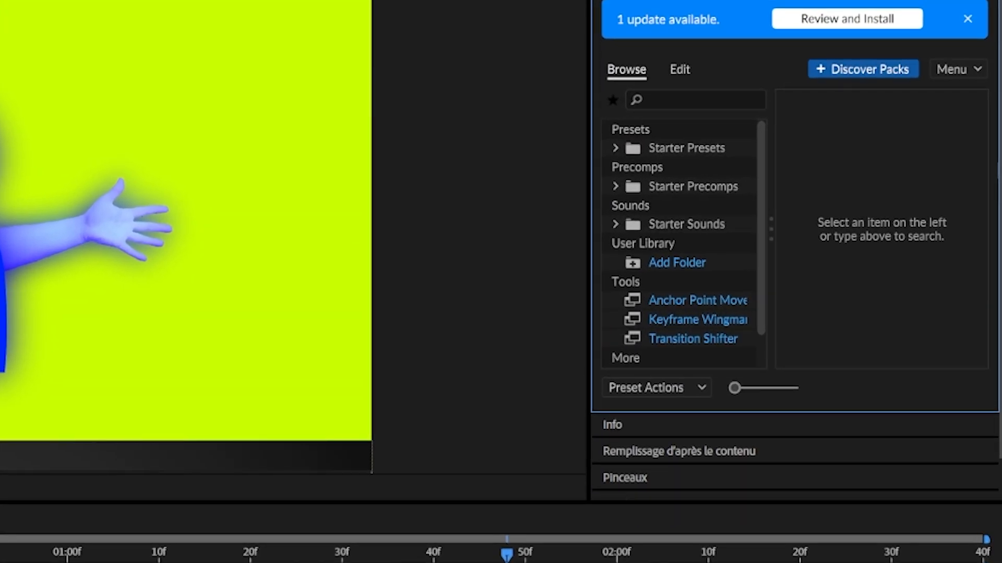
left_click_drag(587, 71, 538, 97)
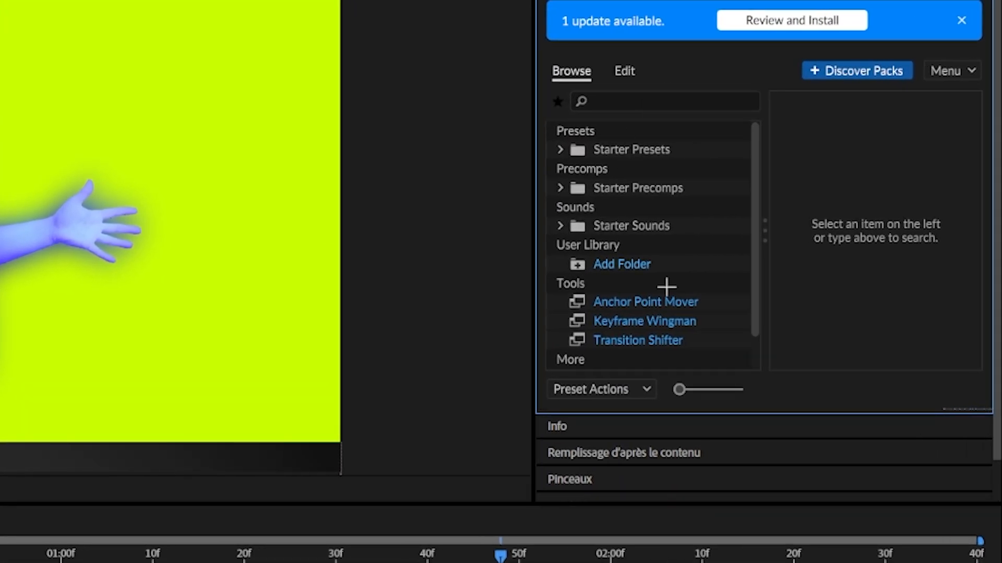
left_click(645, 154)
left_click(560, 150)
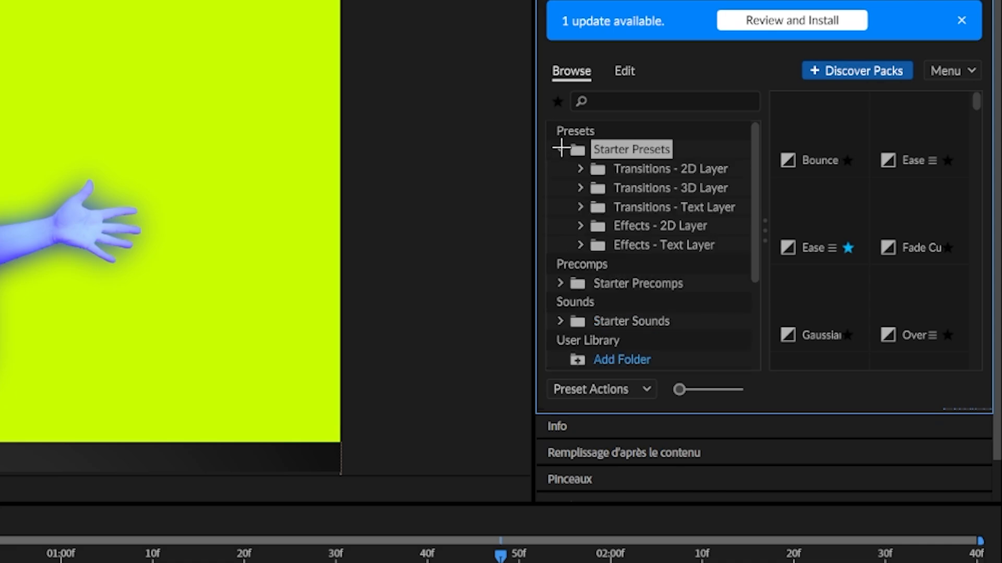
scroll(633, 201, "down", 2)
scroll(646, 194, "up", 2)
scroll(845, 135, "down", 8)
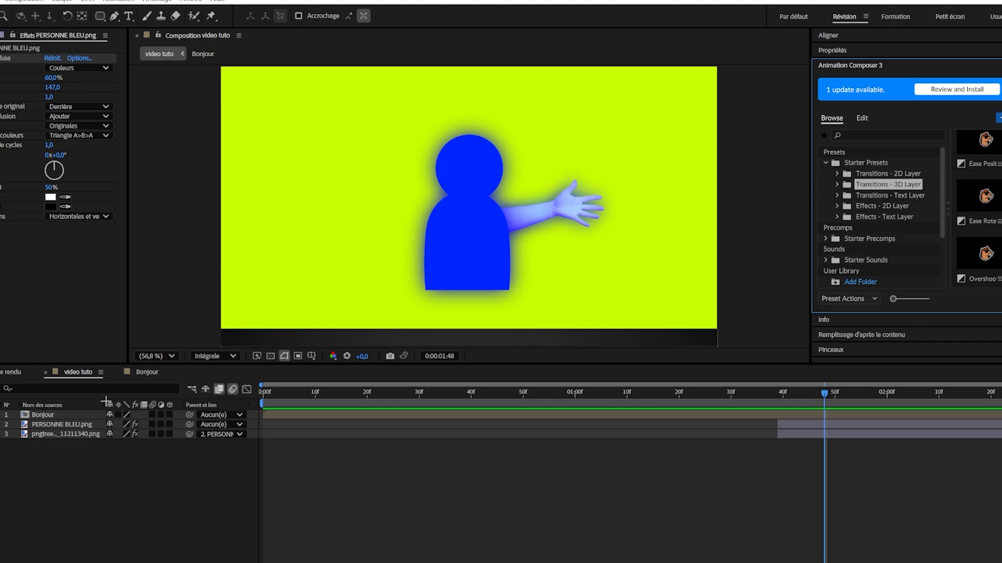
Step: Apply the Overshoot 2D layer transition, Bottom variant, as an In animation to the PERSONNE BLEU.png layer
left_click(117, 382)
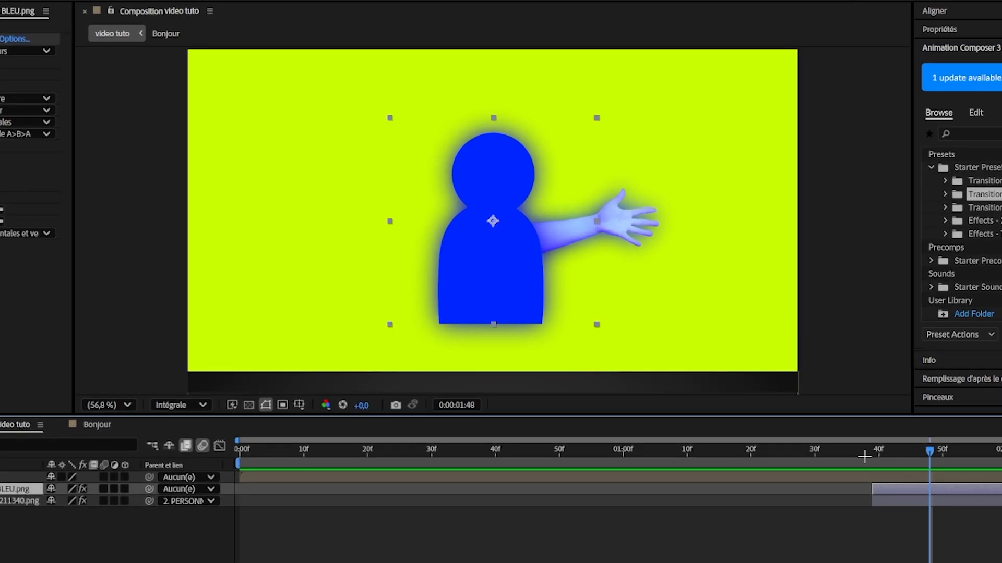
left_click_drag(865, 457, 875, 482)
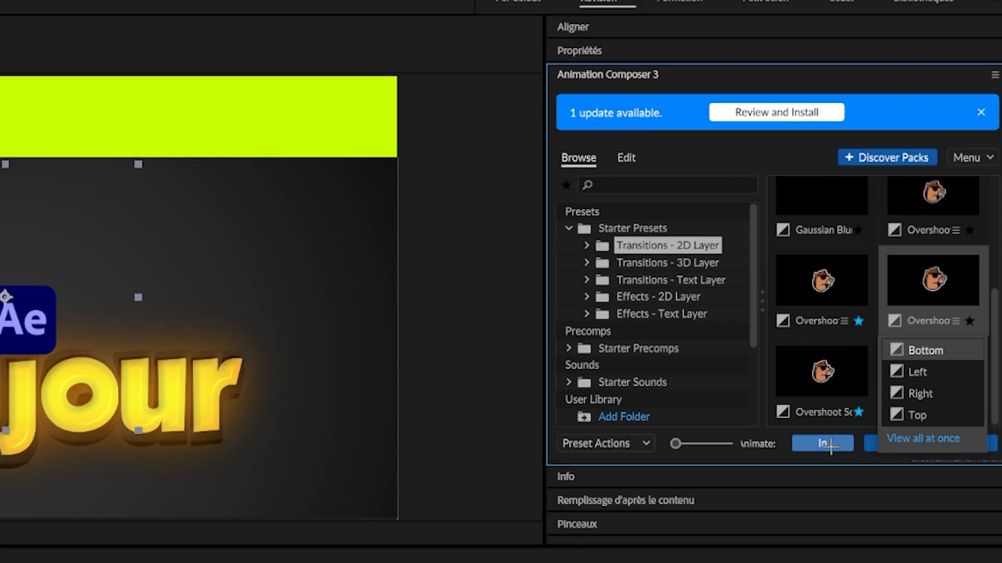
left_click(831, 446)
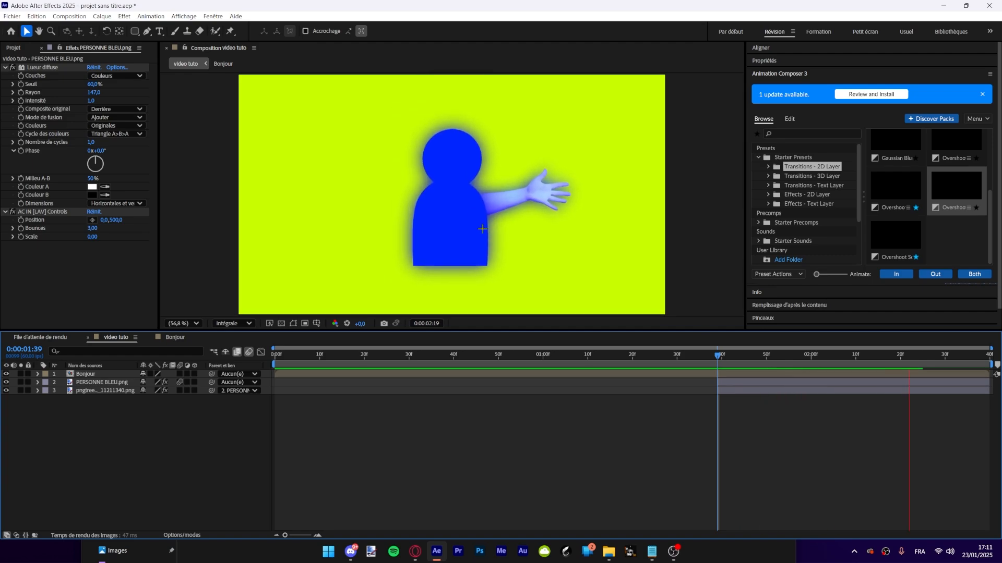
Step: Shift the start of the blue person and arm layers to 0:00:01:48 and preview the animated entrance
left_click(758, 356)
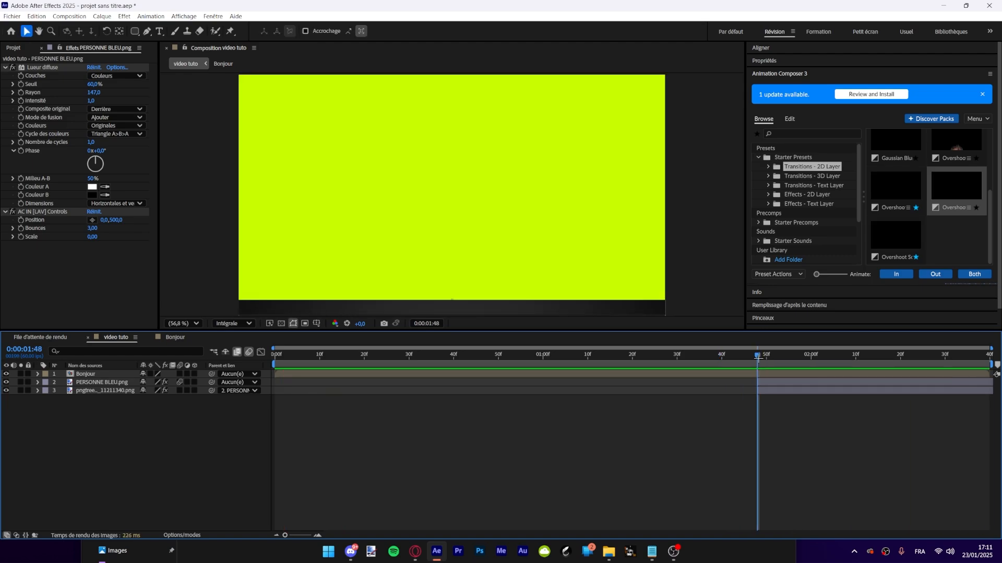
key("space")
left_click_drag(758, 356, 781, 359)
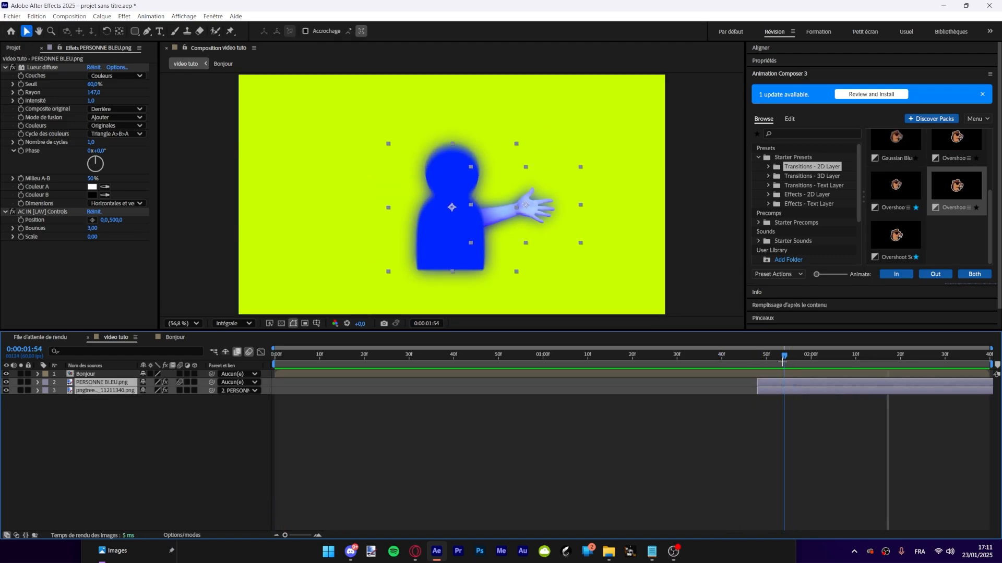
Step: Browse the Beep folder in Starter Sounds and the Overlays and Transitions folders in Starter Precomps
left_click(788, 193)
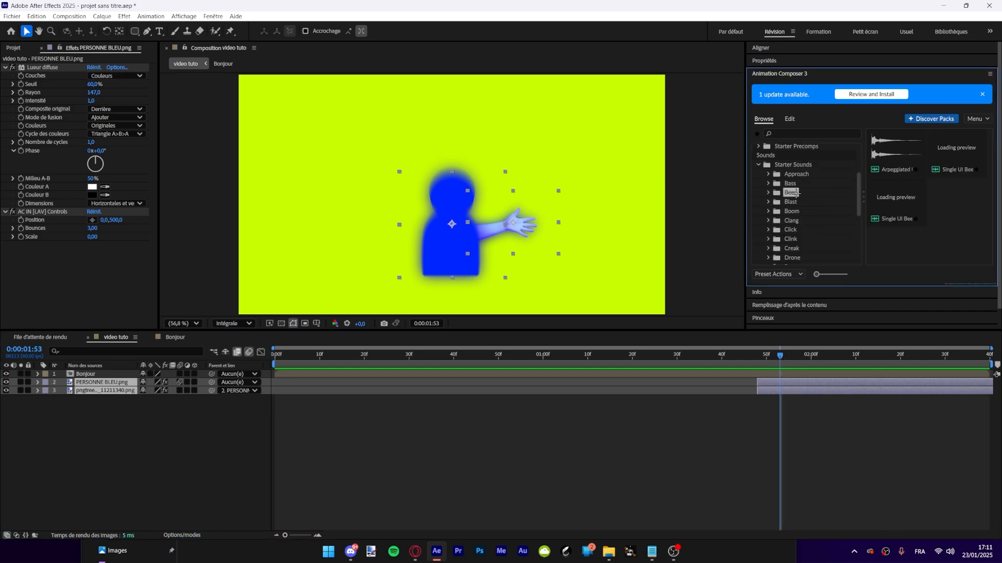
scroll(788, 194, "up", 3)
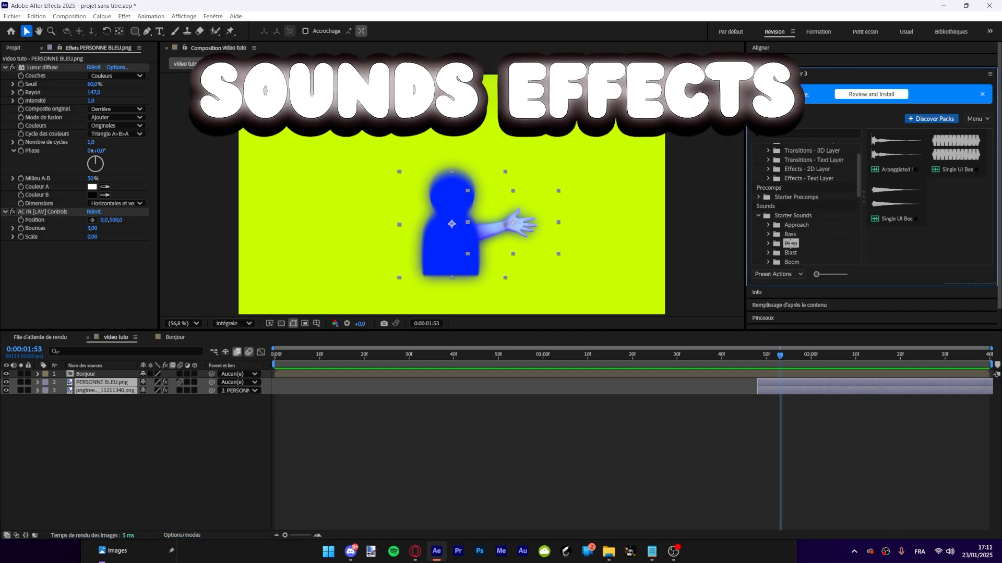
left_click(794, 232)
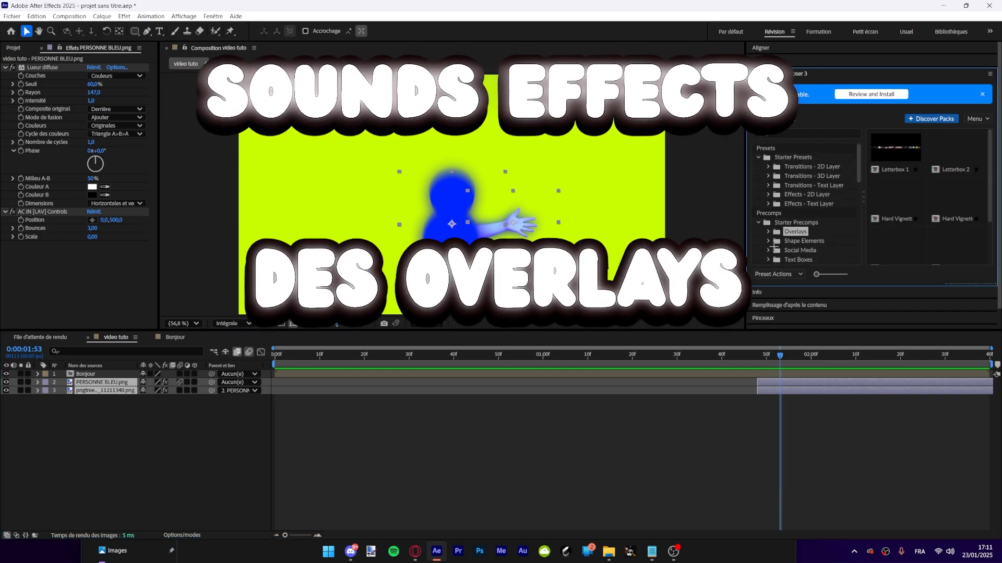
scroll(793, 240, "down", 1)
left_click(799, 243)
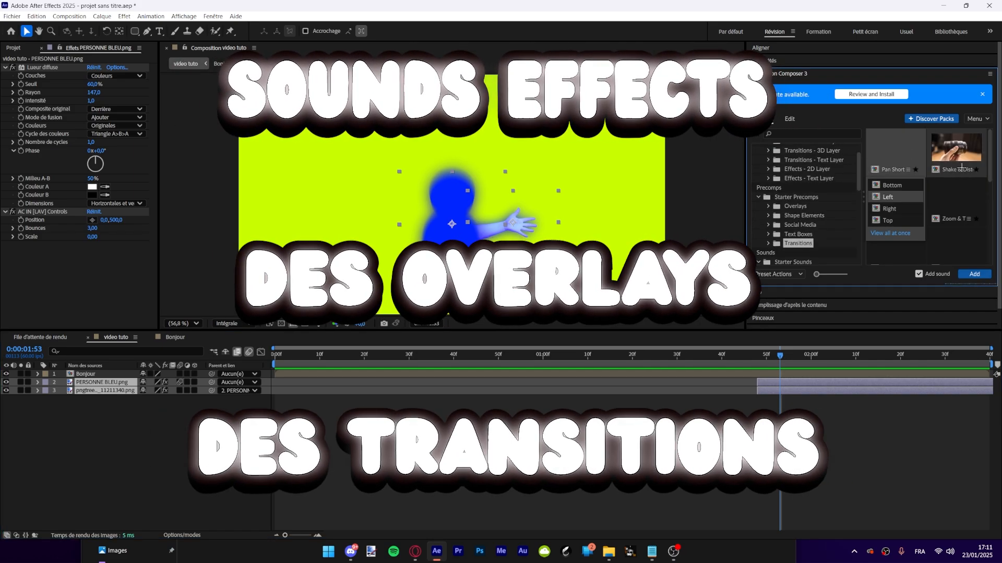
Step: Add the Generated Light Leak transition precomp at 0:00:01:53 and preview it
scroll(951, 222, "down", 1)
double_click(955, 201)
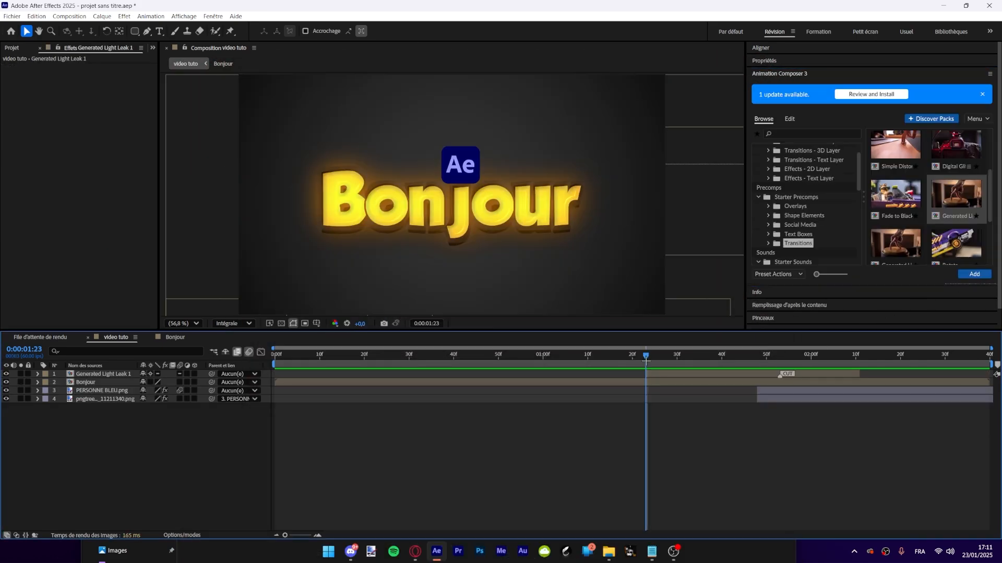
key("space")
left_click(667, 356)
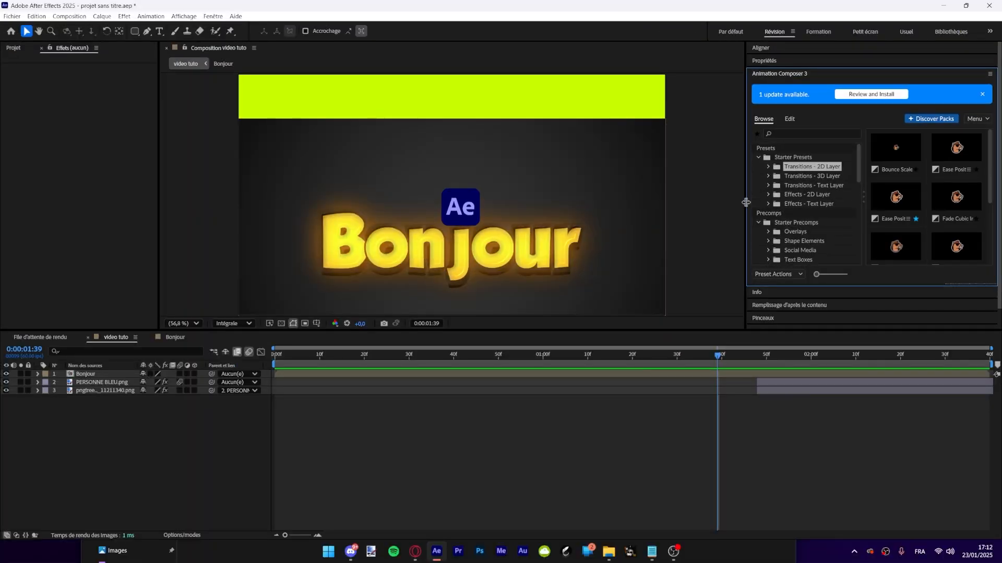
Step: Enlarge the composition viewer and scrub from the Bonjour text slide to the blue person to check the transition
left_click_drag(746, 203, 778, 208)
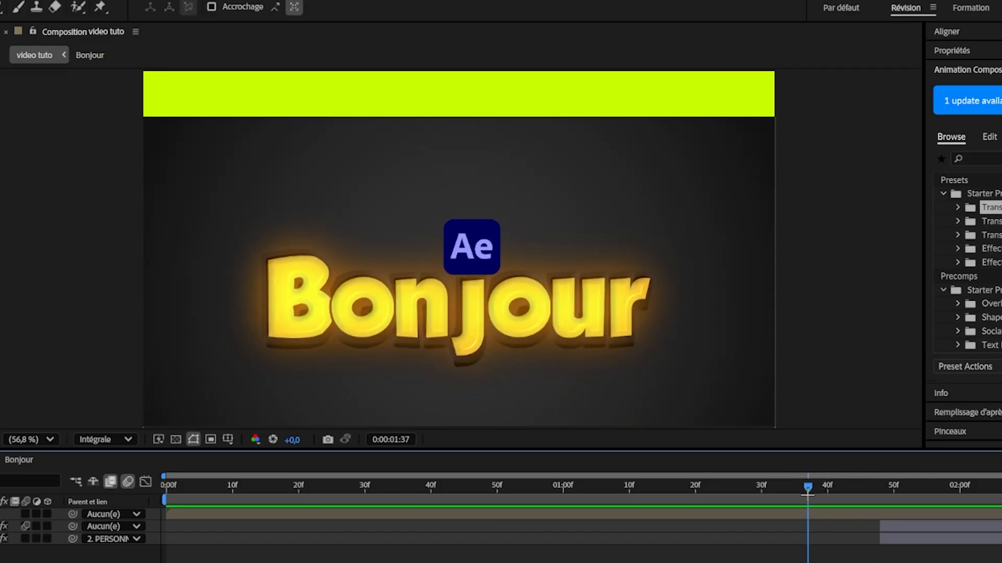
left_click_drag(807, 493, 977, 493)
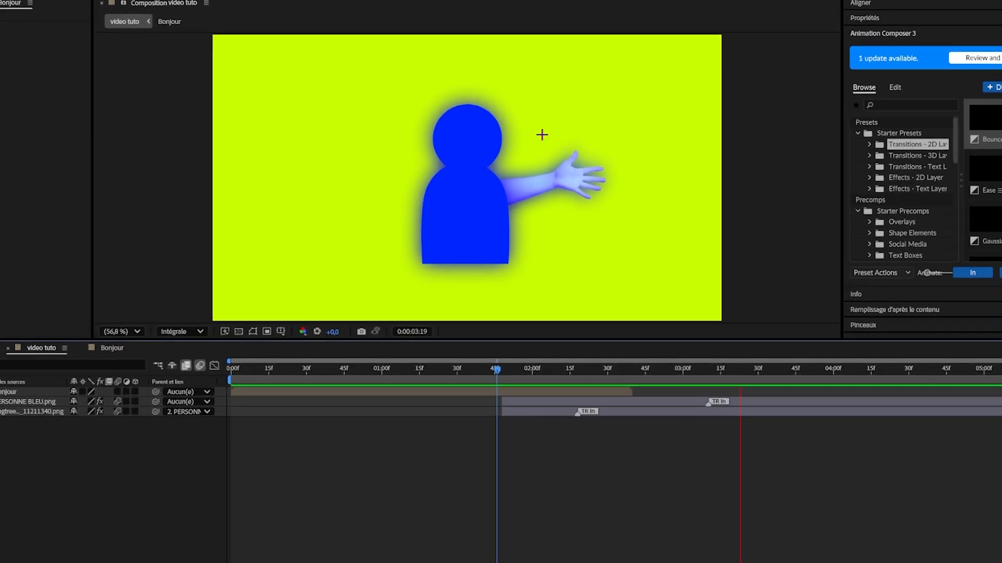
left_click(579, 363)
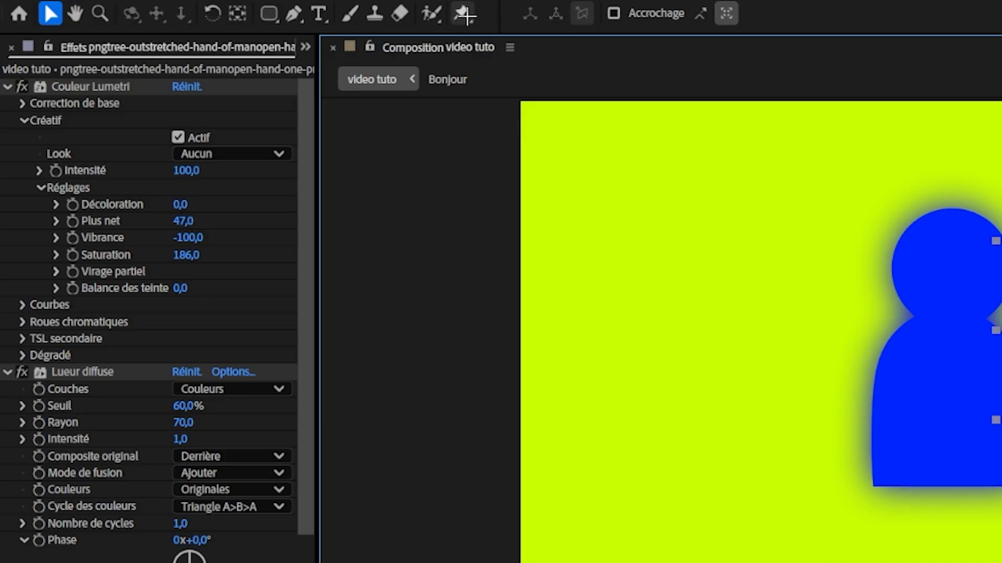
Step: Place puppet pins at the shoulder, wrist and palm of the arm layer, and raise the palm pin to bend the arm
left_click(464, 14)
left_click(558, 186)
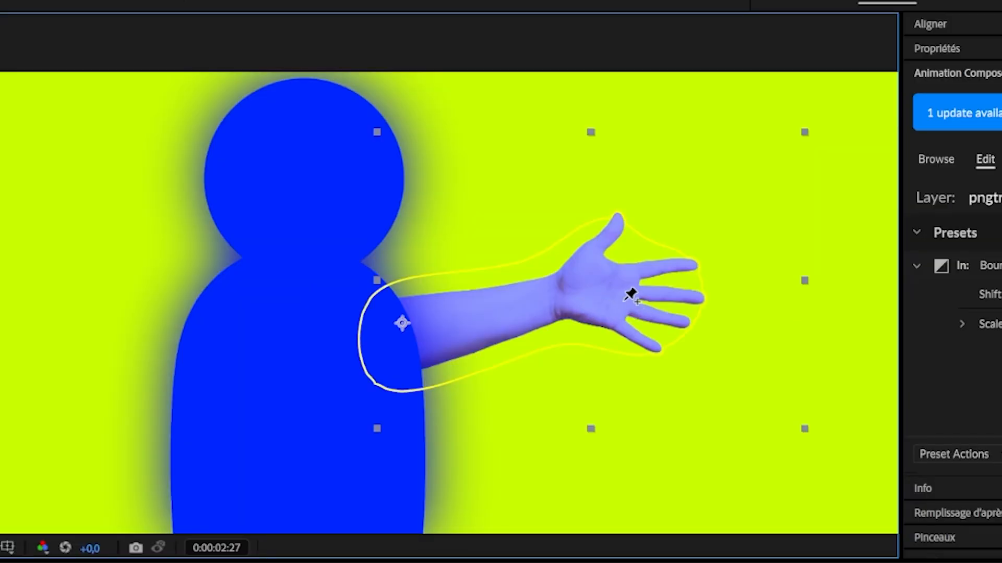
left_click(554, 295)
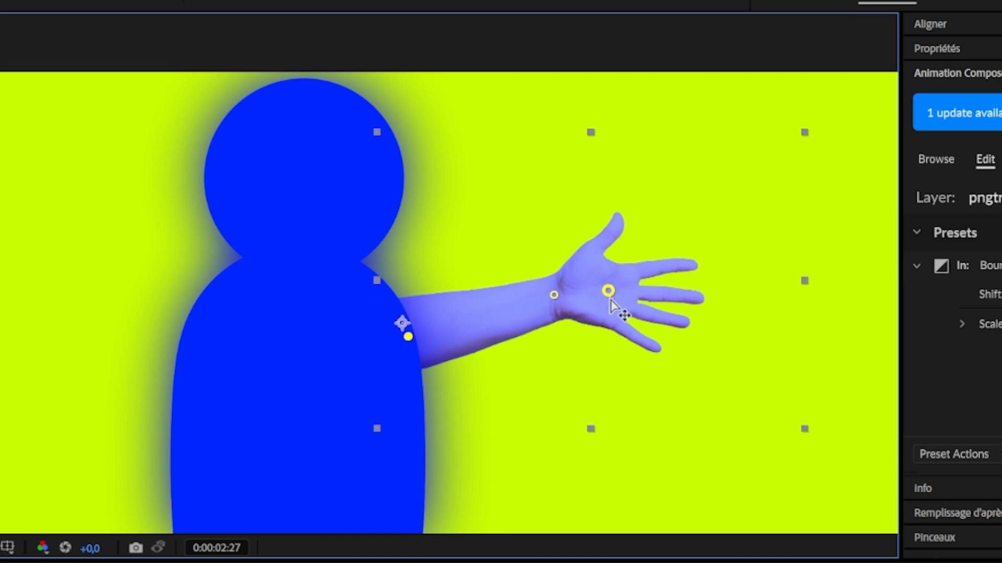
left_click_drag(611, 300, 557, 235)
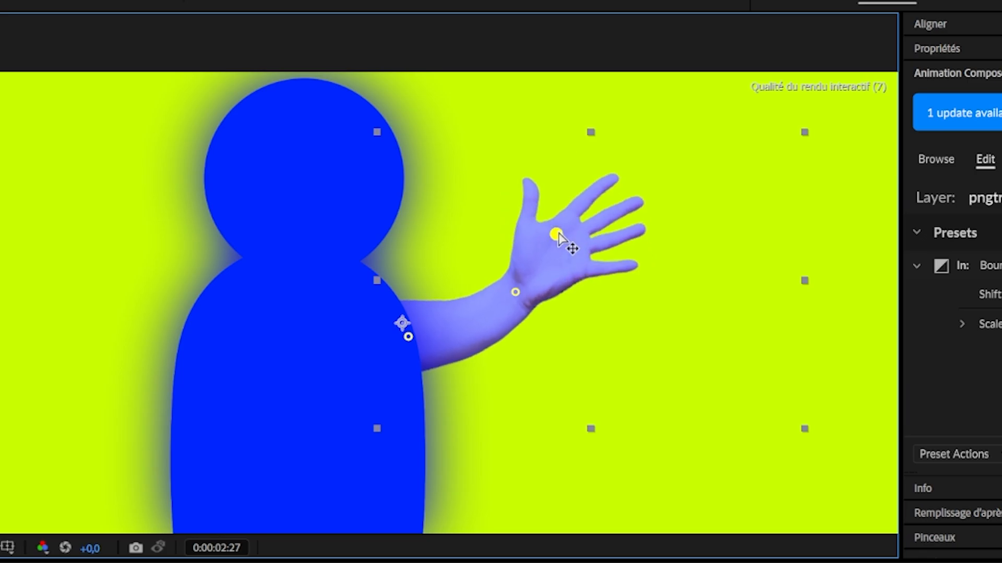
Step: Expand the puppet pins' Position properties on the arm layer and play the entrance up to 0:00:02:22
left_click_drag(515, 371, 526, 371)
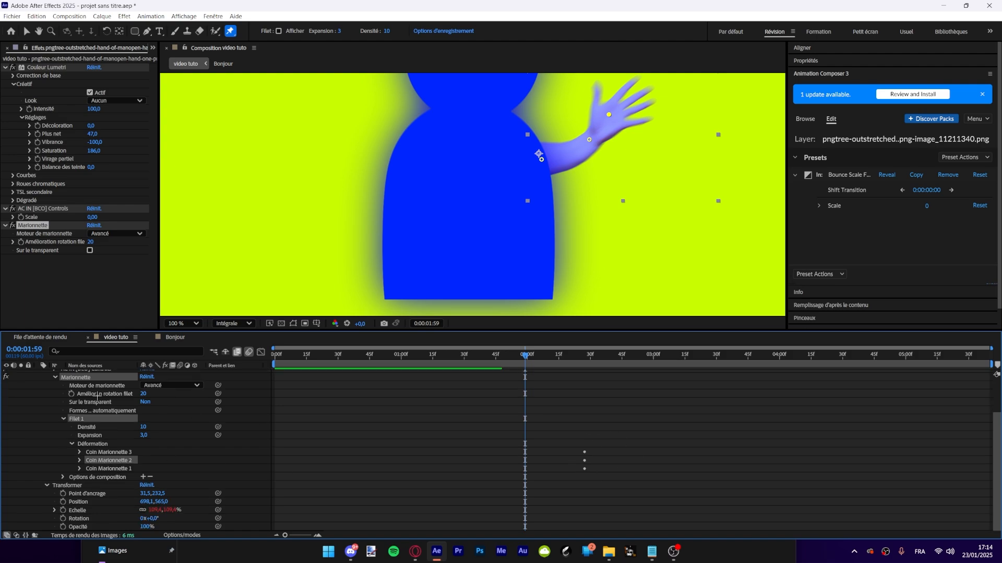
left_click(80, 453)
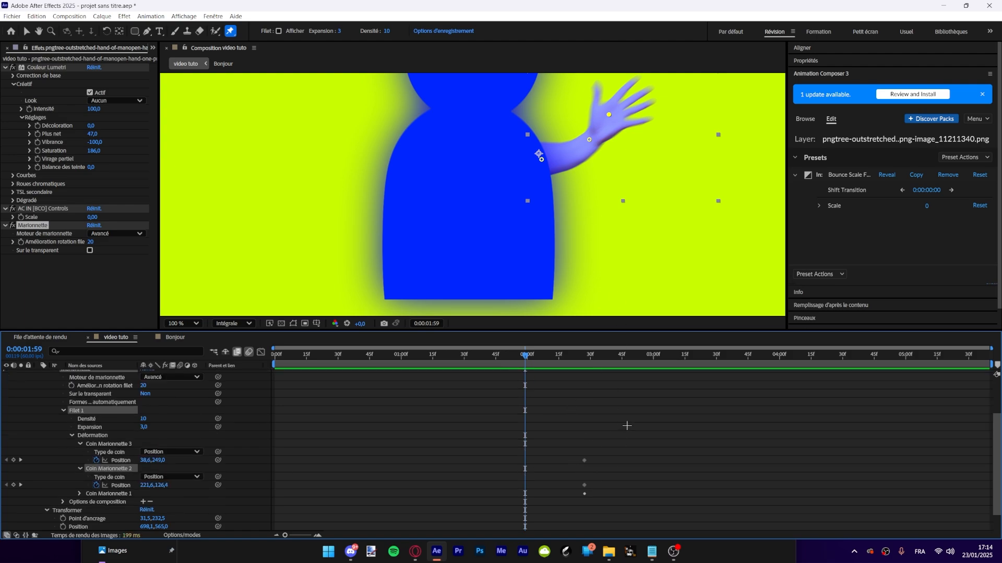
scroll(626, 426, "down", 1)
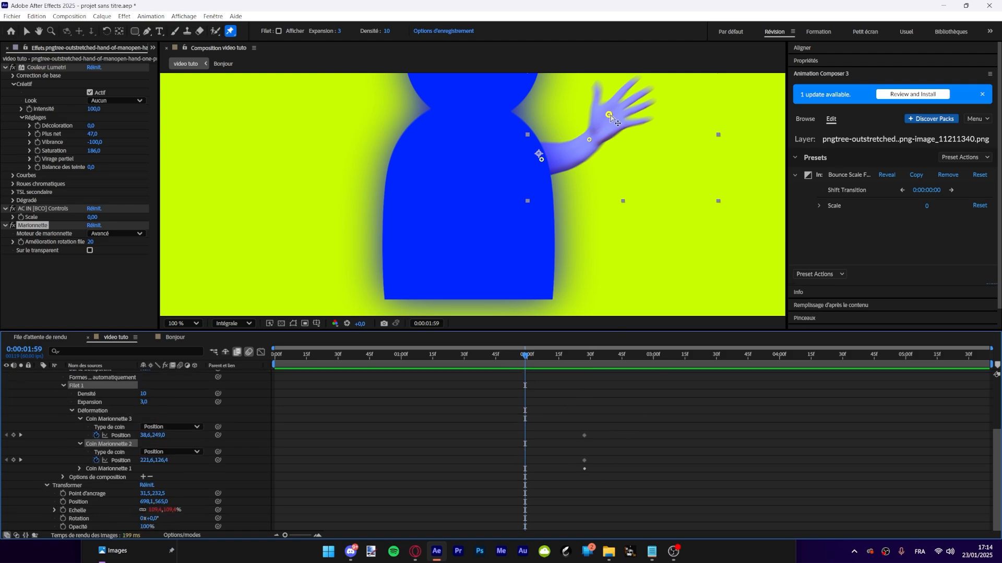
key("space")
key("space")
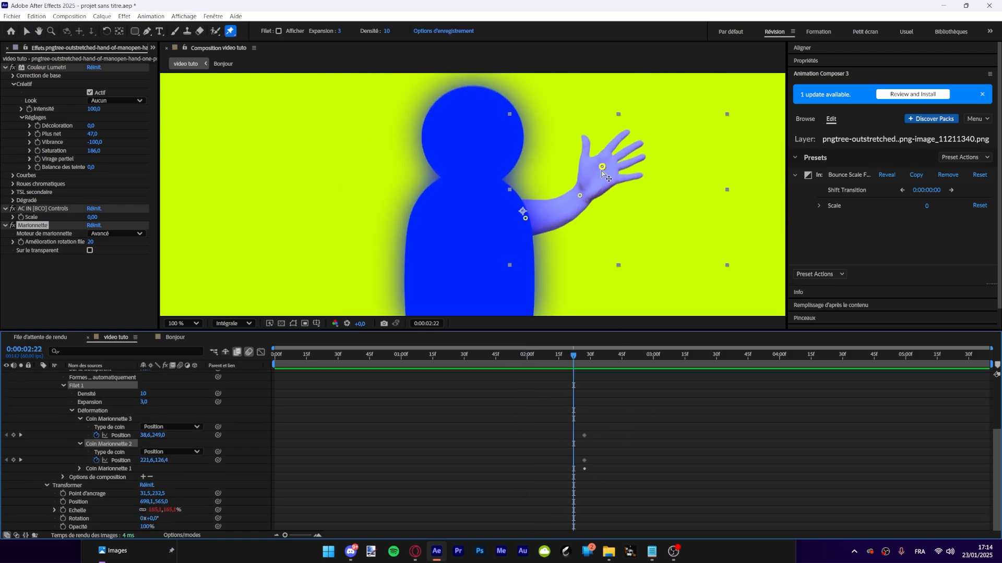
Step: Keyframe the palm pin alternately up and down from 0:00:02:22 to about 0:00:04:28 for a waving hand, and preview it
mouse_move(604, 169)
left_mouse_down()
mouse_move(612, 190)
mouse_move(603, 172)
left_mouse_up()
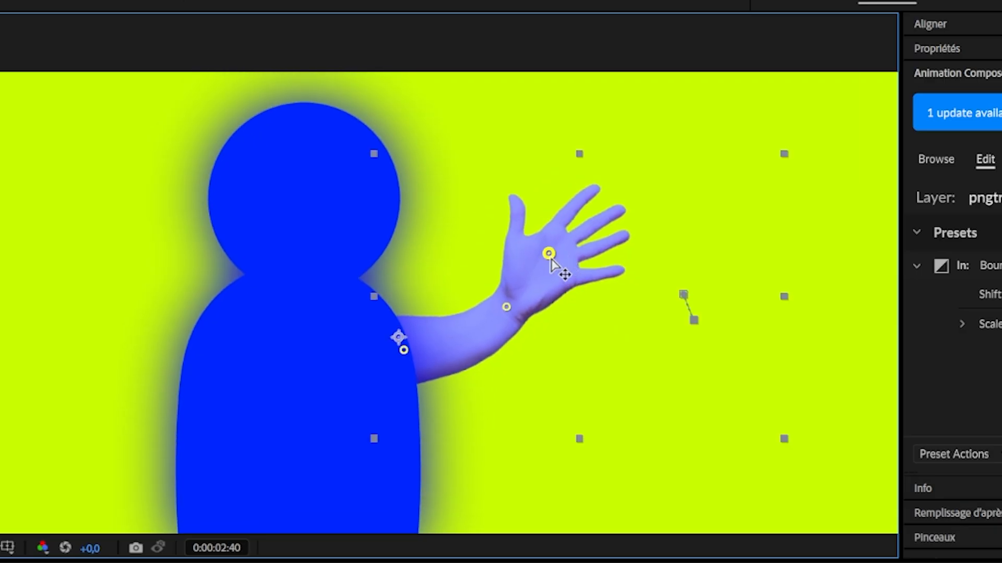
mouse_move(547, 253)
left_mouse_down()
mouse_move(574, 304)
mouse_move(572, 262)
mouse_move(558, 261)
mouse_move(569, 294)
mouse_move(554, 253)
left_mouse_up()
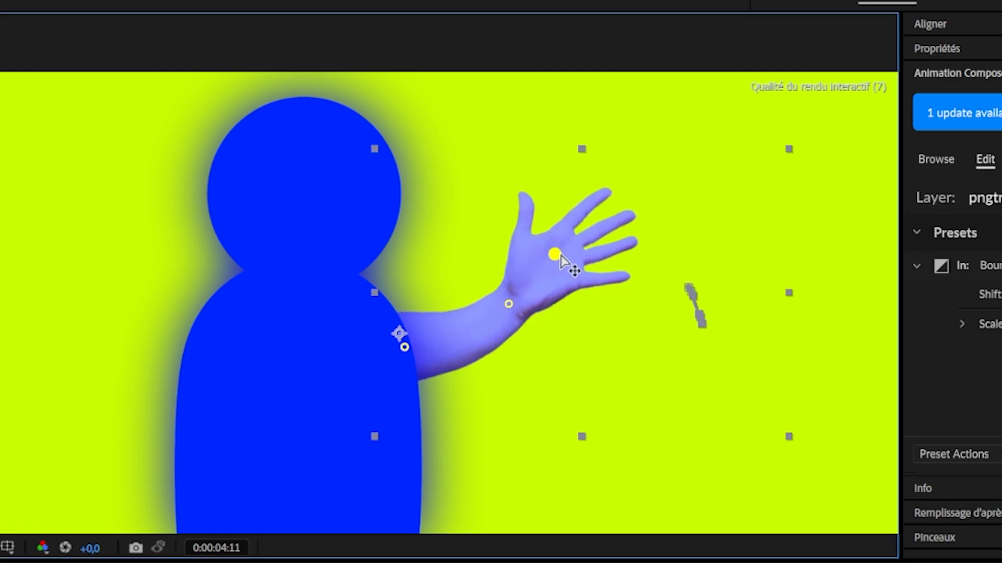
left_click(602, 562)
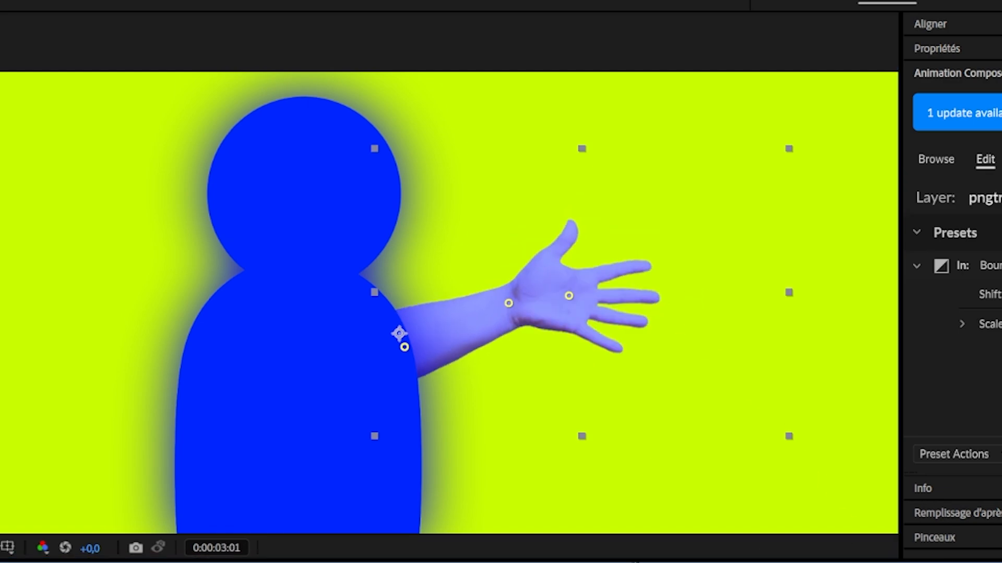
key("space")
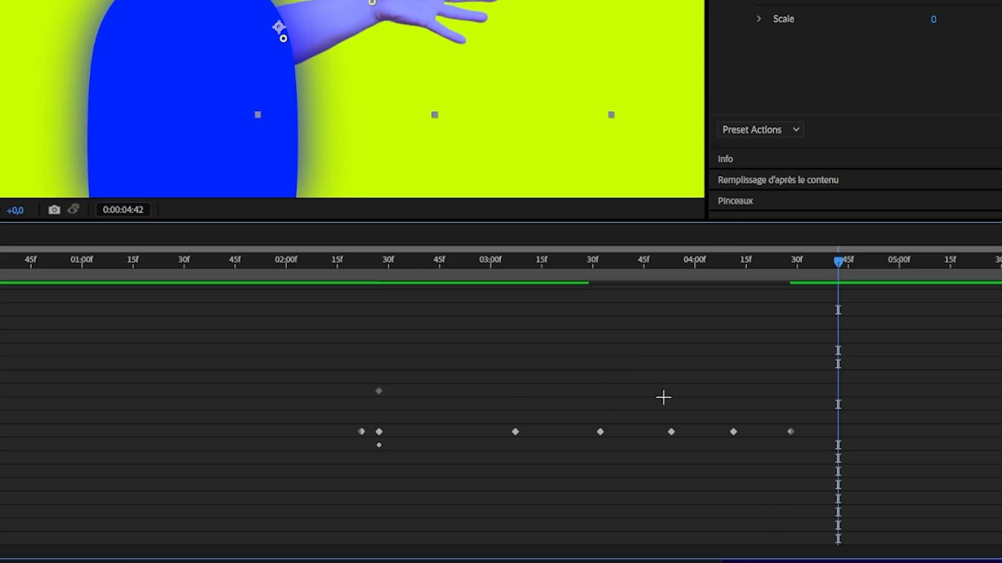
Step: Apply Easy Ease to the last five palm pin Position keyframes on the arm layer and preview the wave
left_click_drag(854, 400, 454, 447)
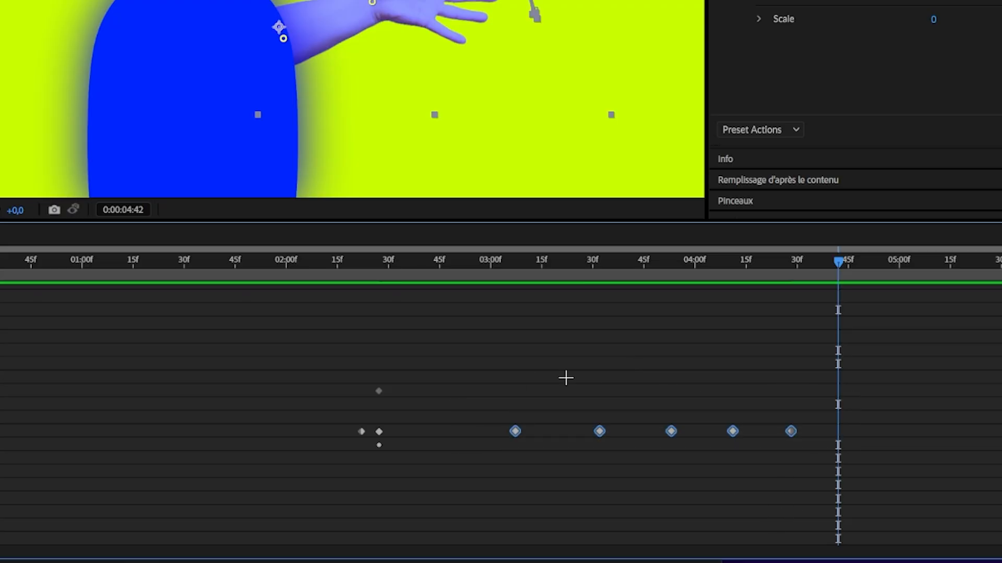
left_click(170, 382)
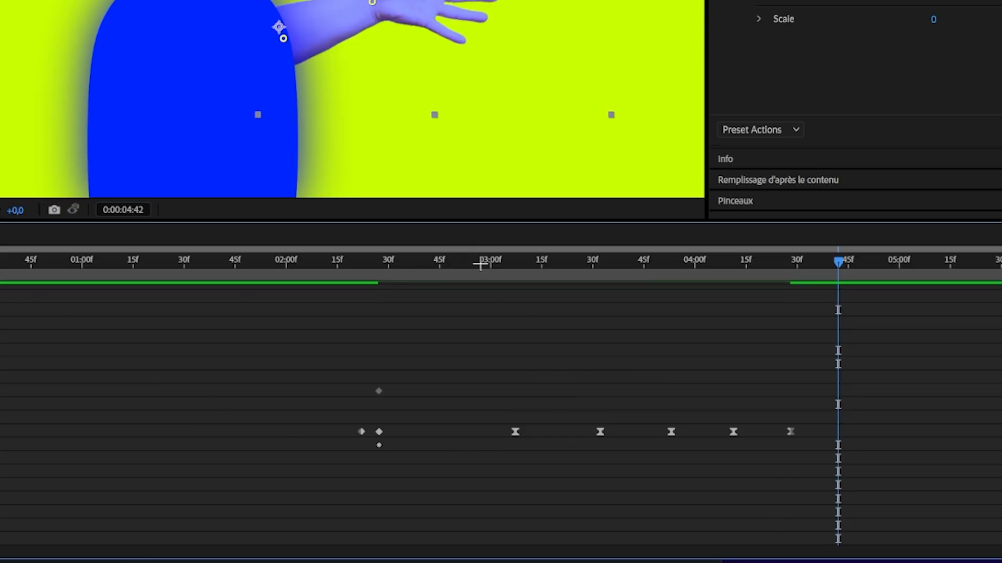
left_click_drag(481, 264, 452, 263)
key("space")
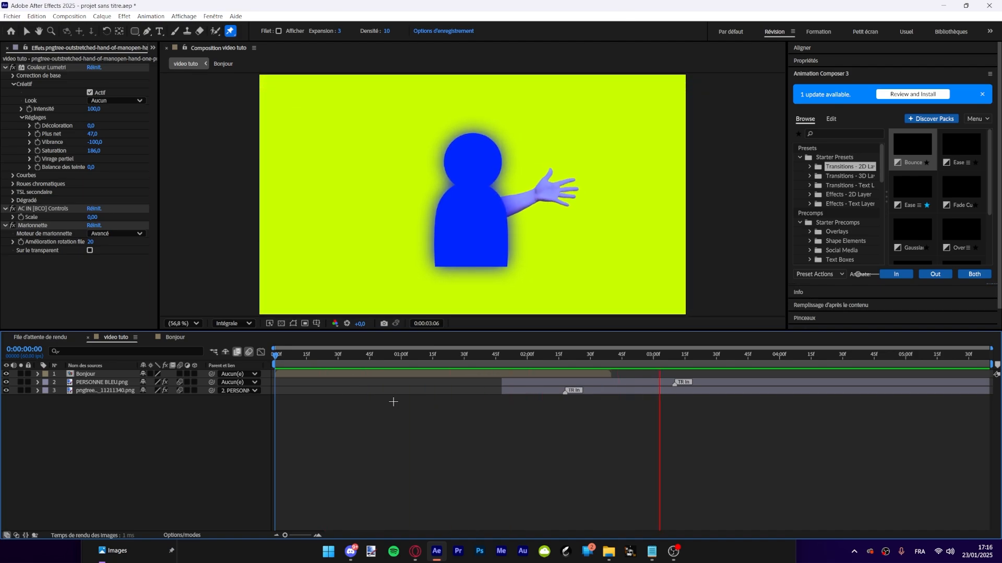
Step: Play the composition from the start to check the Bonjour intro, the transition and the waving arm
key("space")
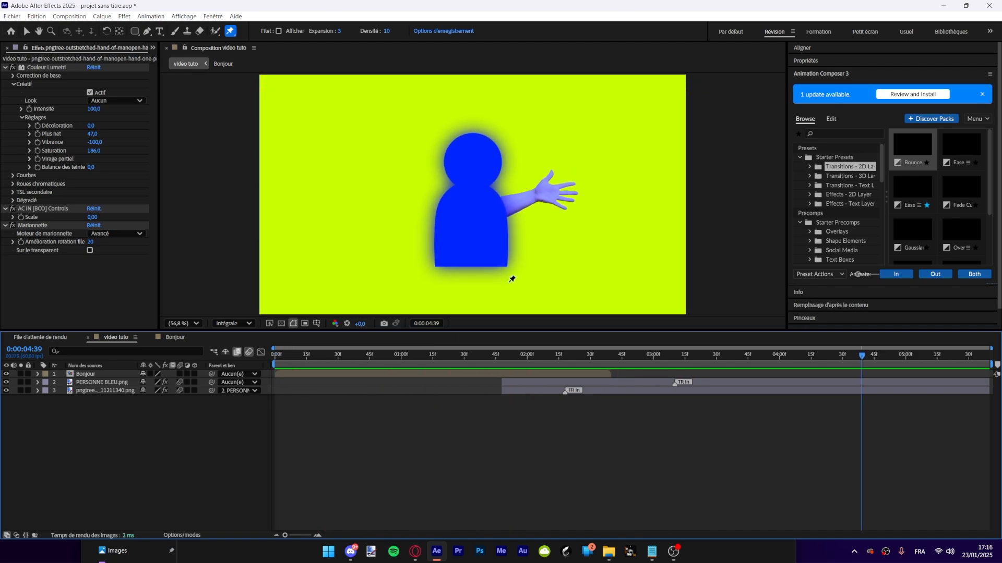
left_click(276, 356)
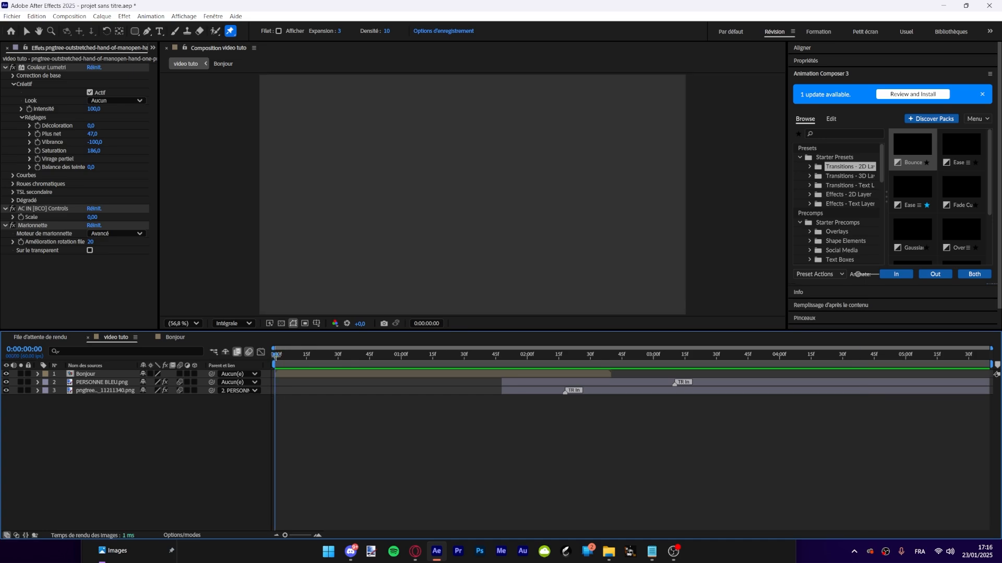
key("space")
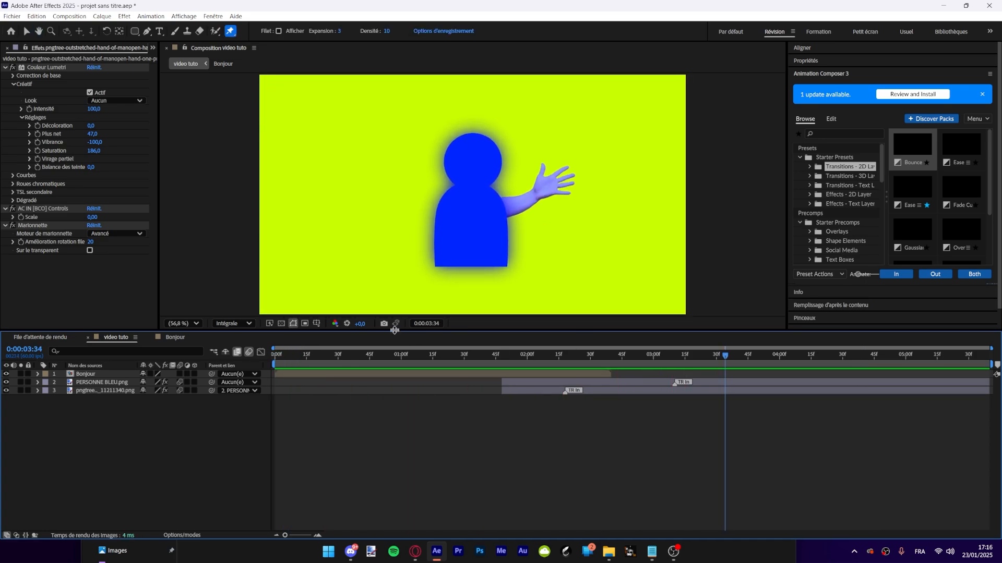
key("space")
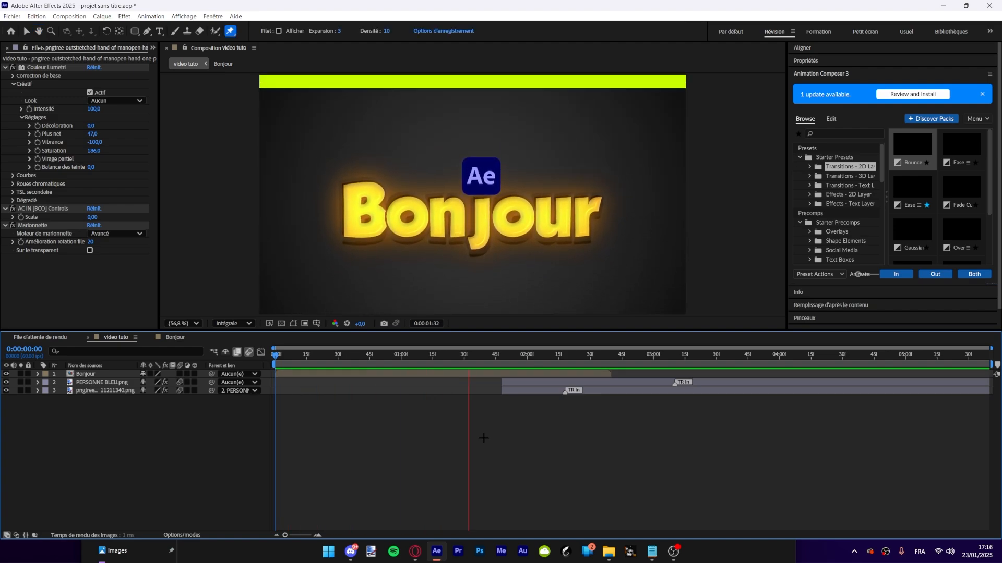
key("space")
left_click_drag(631, 393, 611, 451)
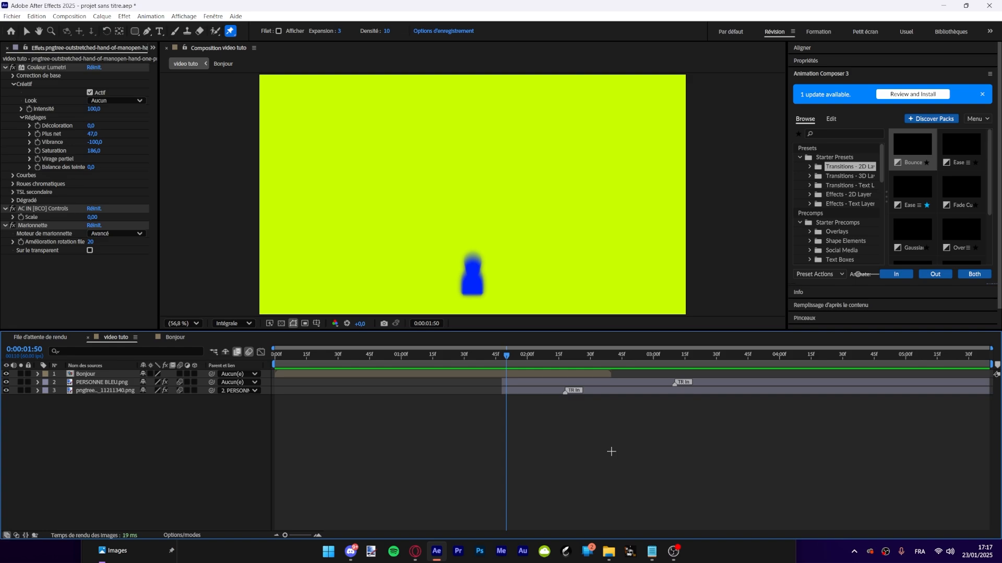
Step: Add the video tuto composition to the render queue, render it as video tuto.mp4 with the H.264 15 Mbps output module, and reopen its timeline
key("ctrl+m")
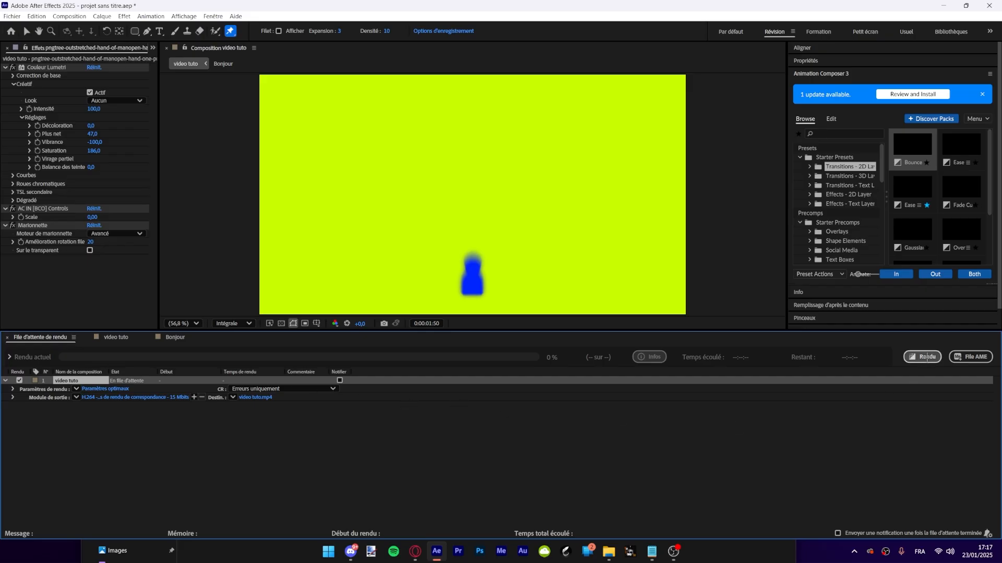
left_click(927, 357)
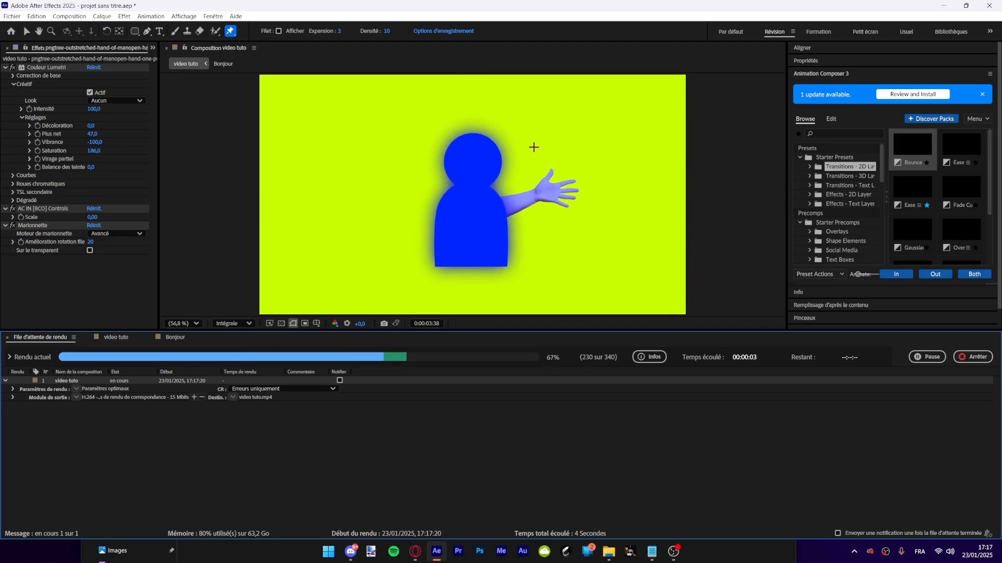
left_click(102, 335)
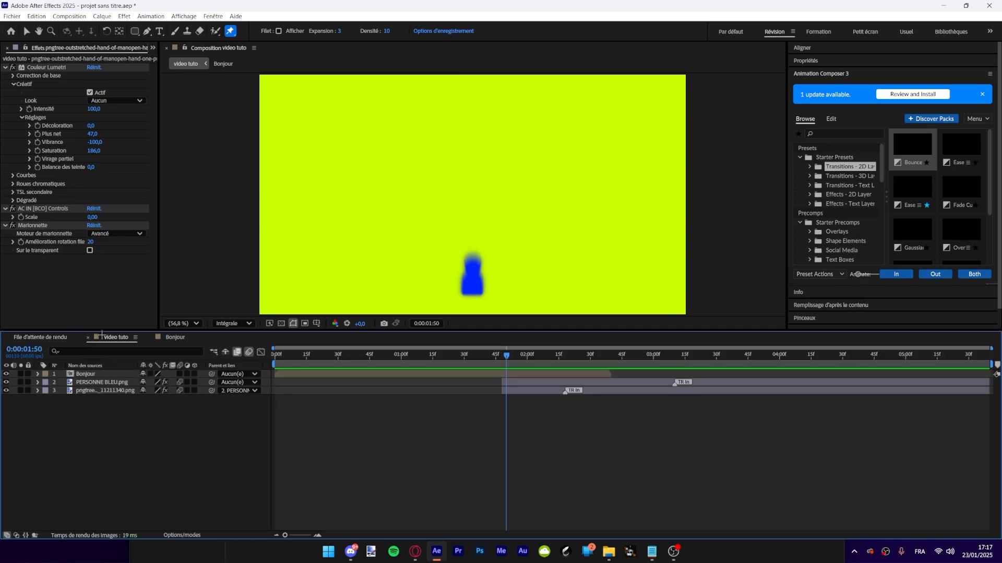
Step: Return the playhead to 0:00:00:00 in the video tuto composition and switch to the Selection tool
left_click_drag(290, 352, 500, 492)
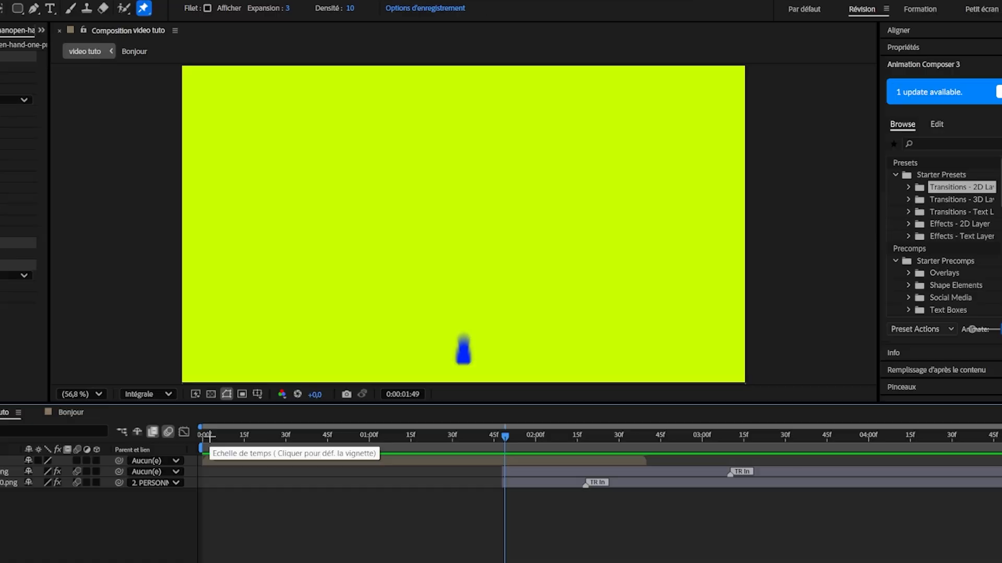
left_click(276, 356)
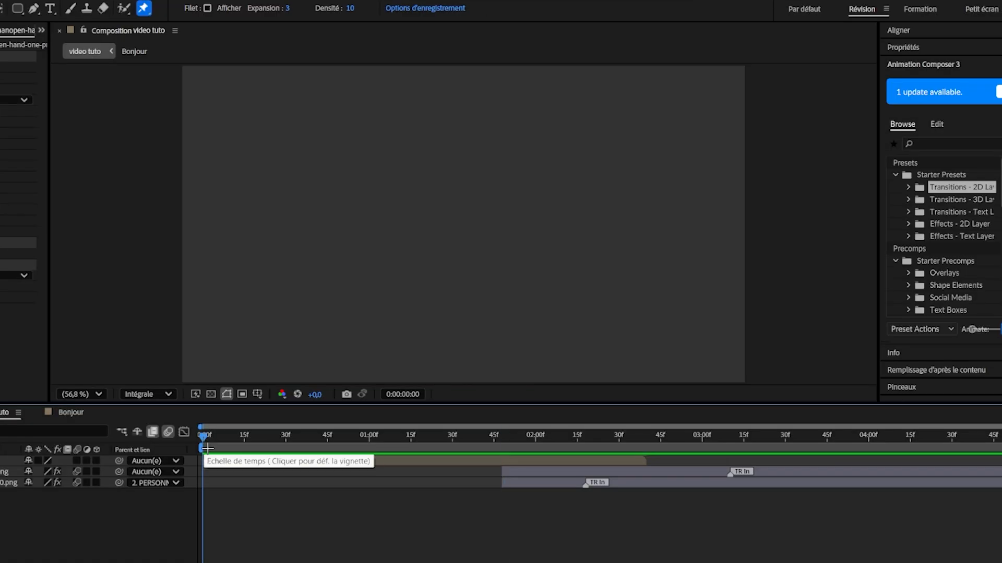
key("v")
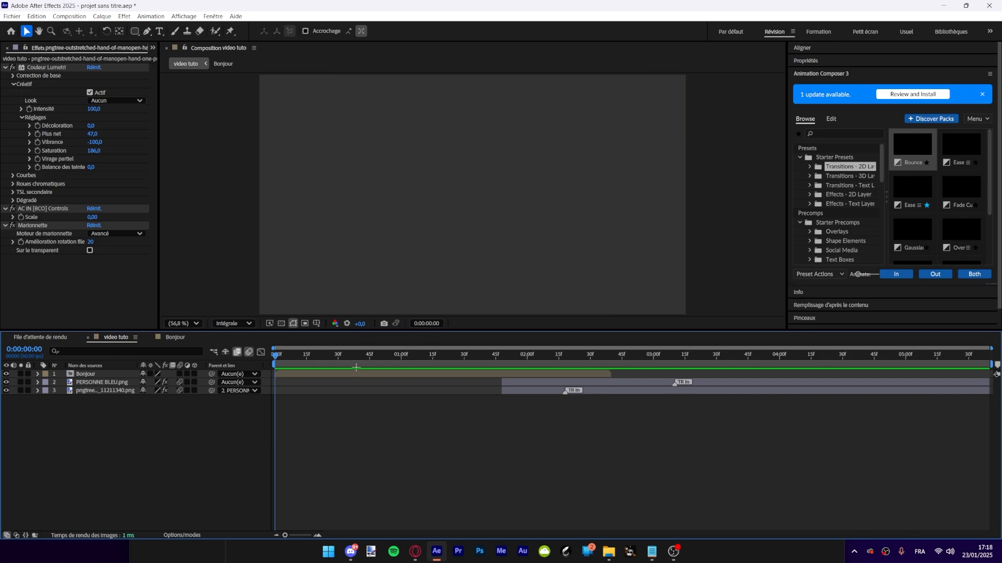
Step: Select the arm layer and expand its effects to examine the Puppet mesh and pin properties
left_click(116, 374)
left_click(99, 392)
left_click(40, 399)
left_click(57, 68)
left_click(37, 391)
scroll(161, 412, "down", 3)
scroll(78, 436, "up", 3)
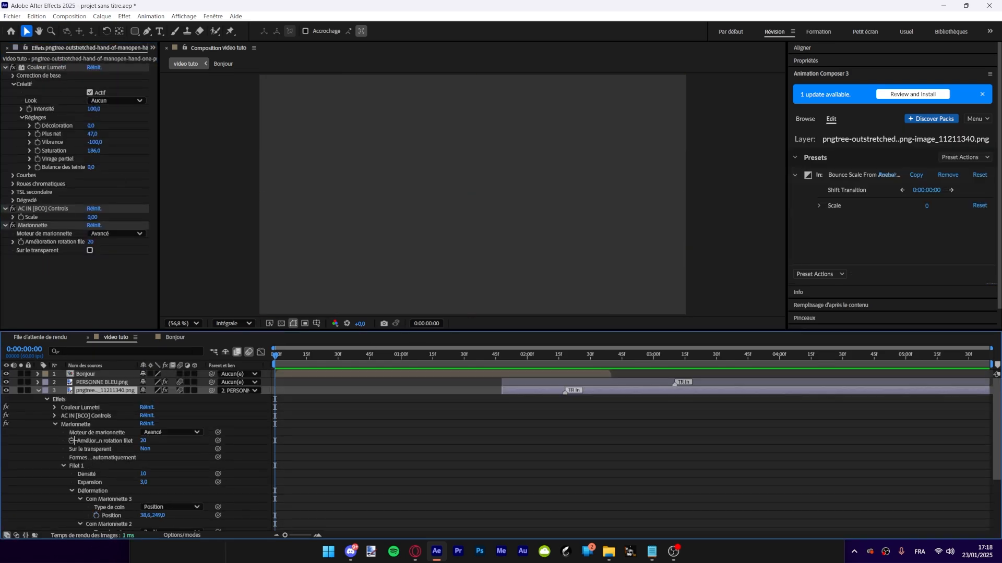